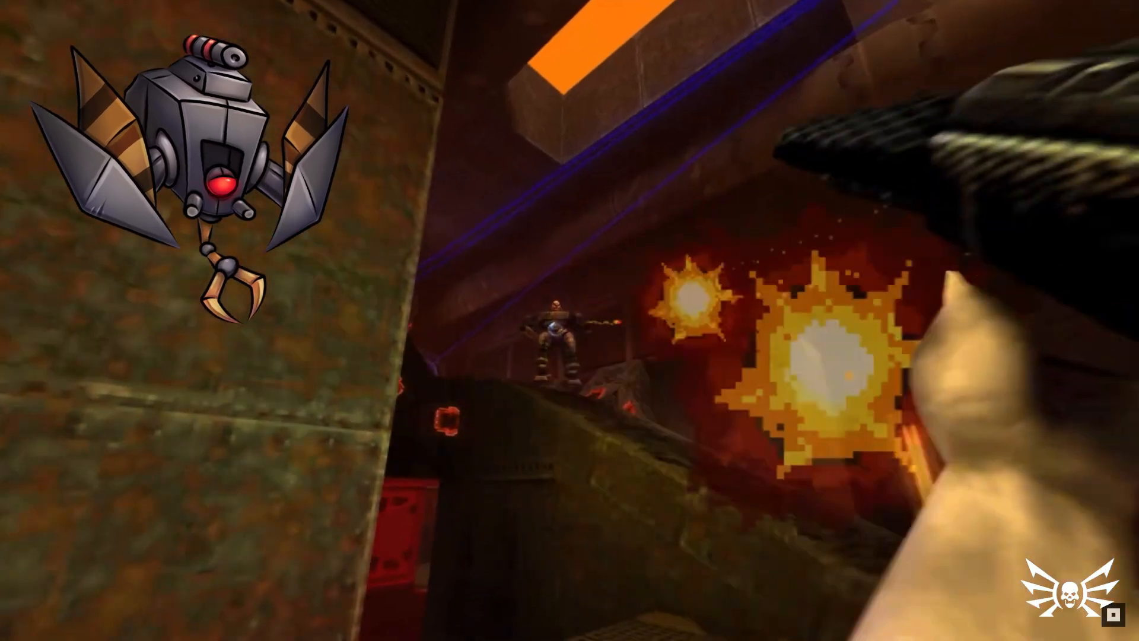
# - Ask in the mapping channel about changing a trigger push's angles value to create a jump pad, and reply "Good idea, I'll take a look. Thanks again!"
pyautogui.press('Return')
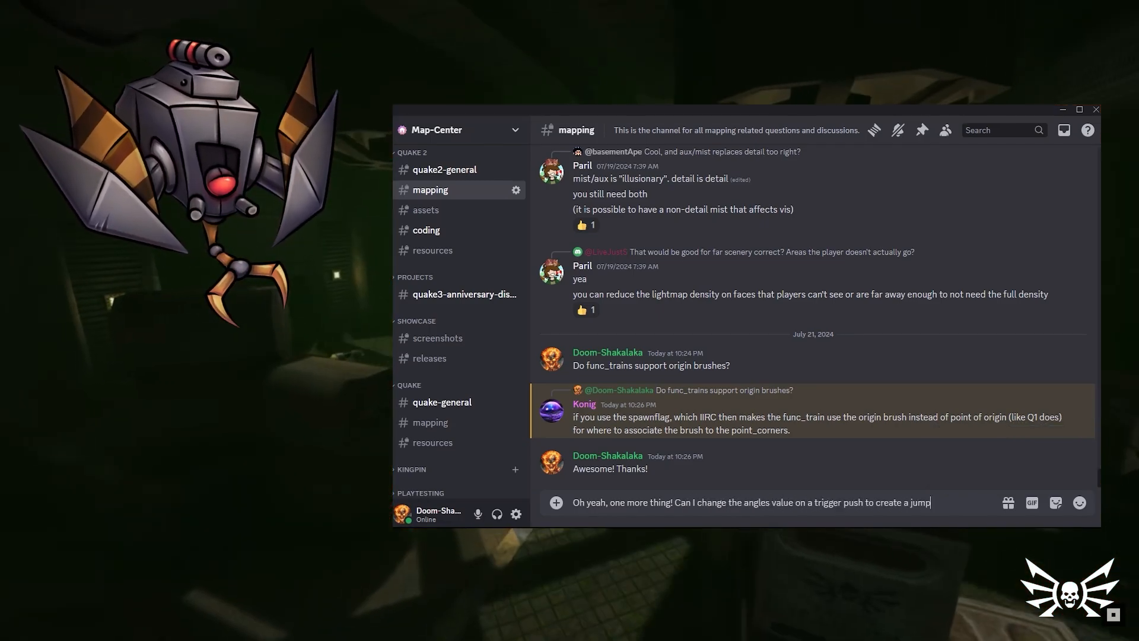
pyautogui.write('p pad?')
pyautogui.press('Return')
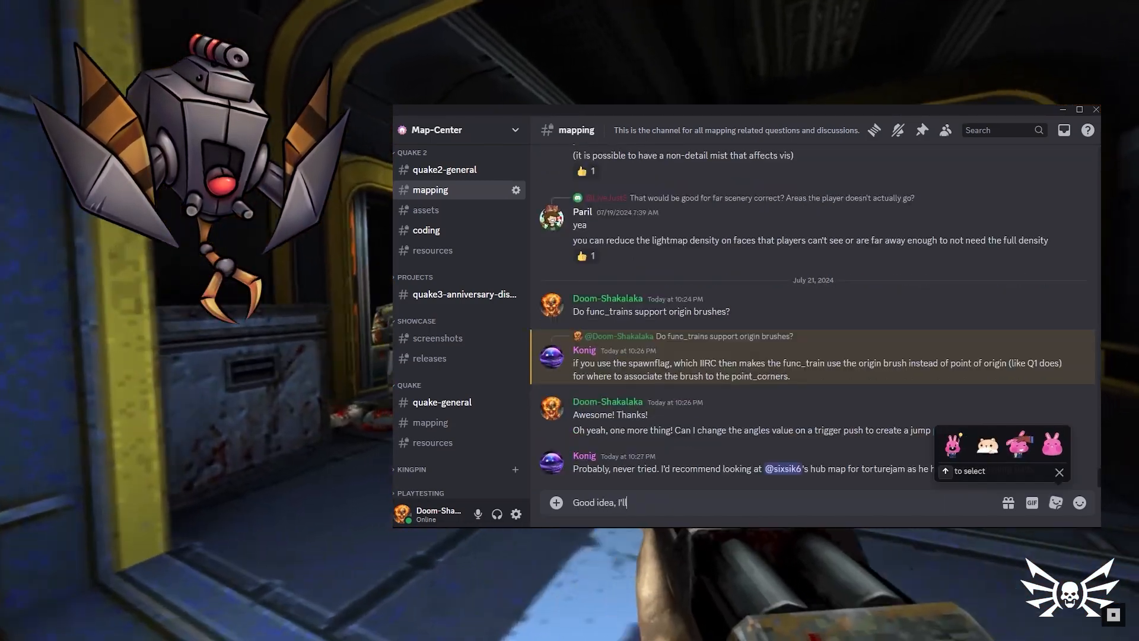
pyautogui.write("Good idea, I'll take a look. Thanks again!")
pyautogui.press('Return')
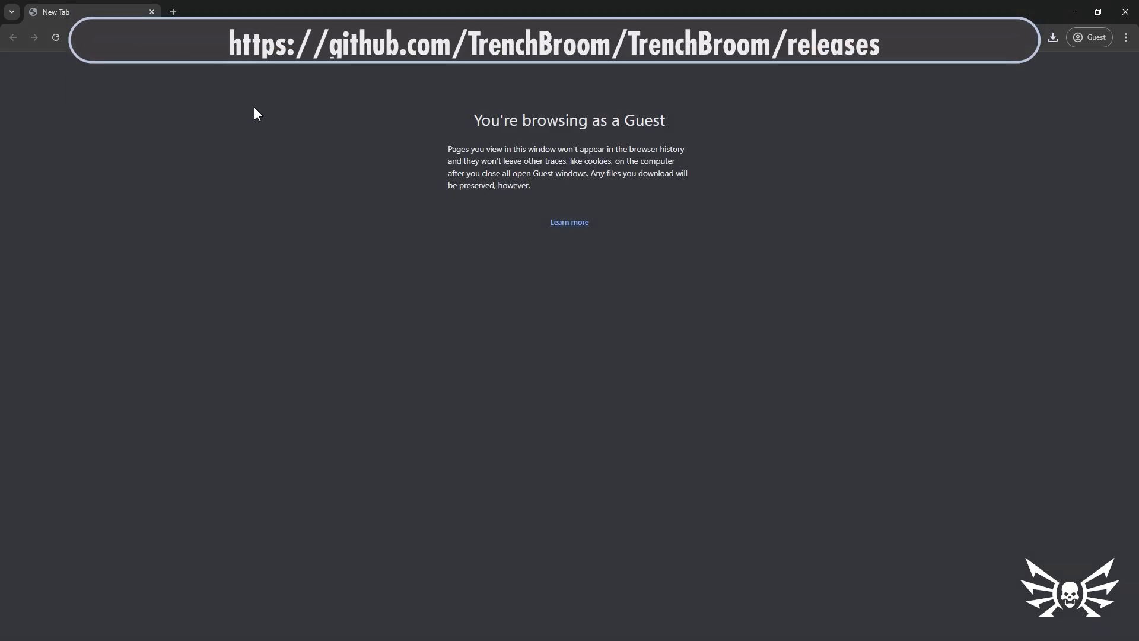
pyautogui.write('https://github.com/TrenchBroom/TrenchBroom/releases')
pyautogui.press('Return')
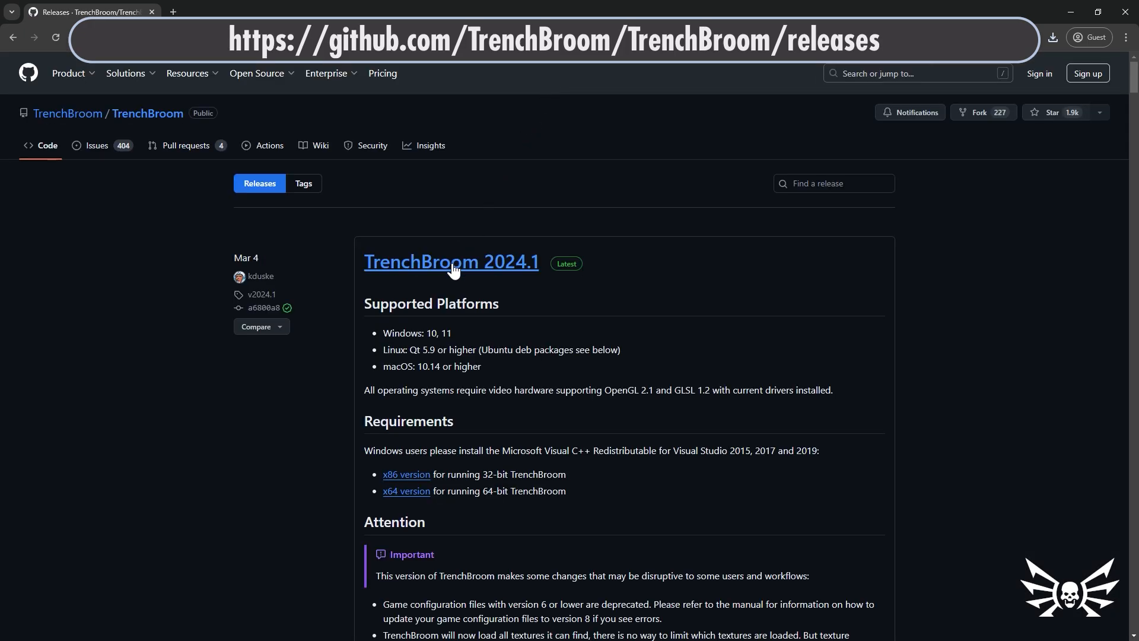
pyautogui.click(454, 267)
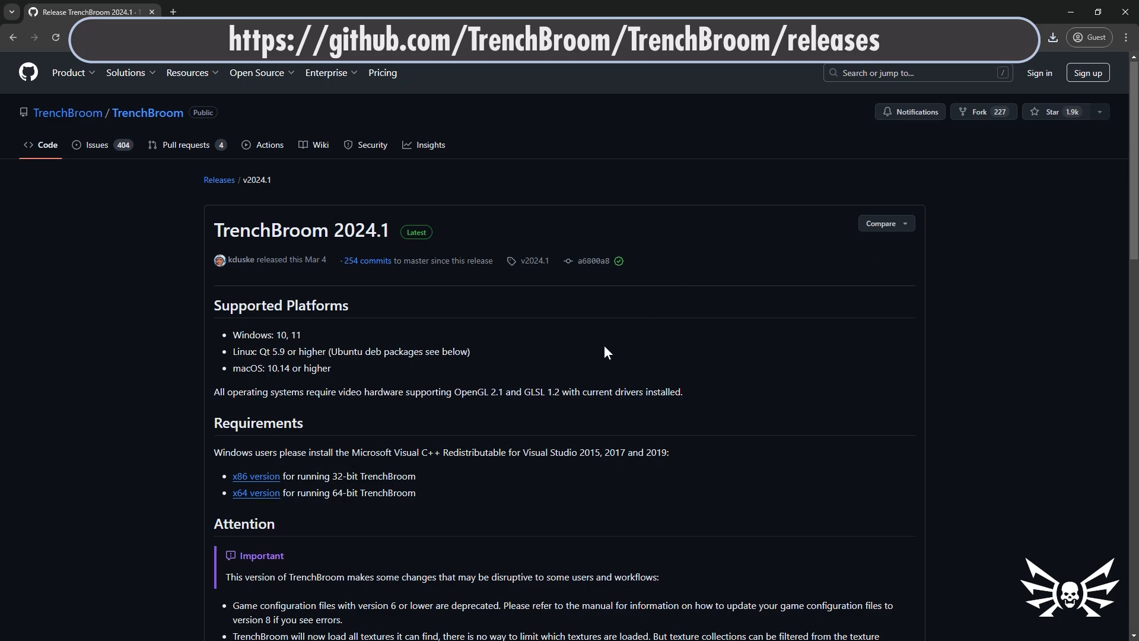
pyautogui.scroll(-20, 492, 446)
pyautogui.click(348, 462)
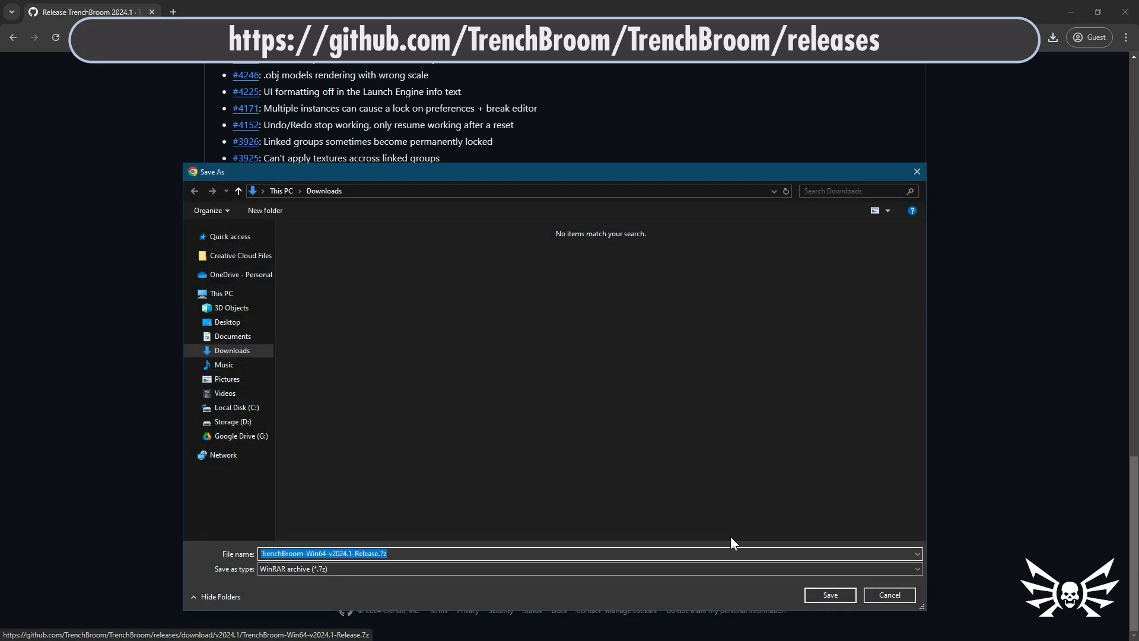
pyautogui.click(829, 595)
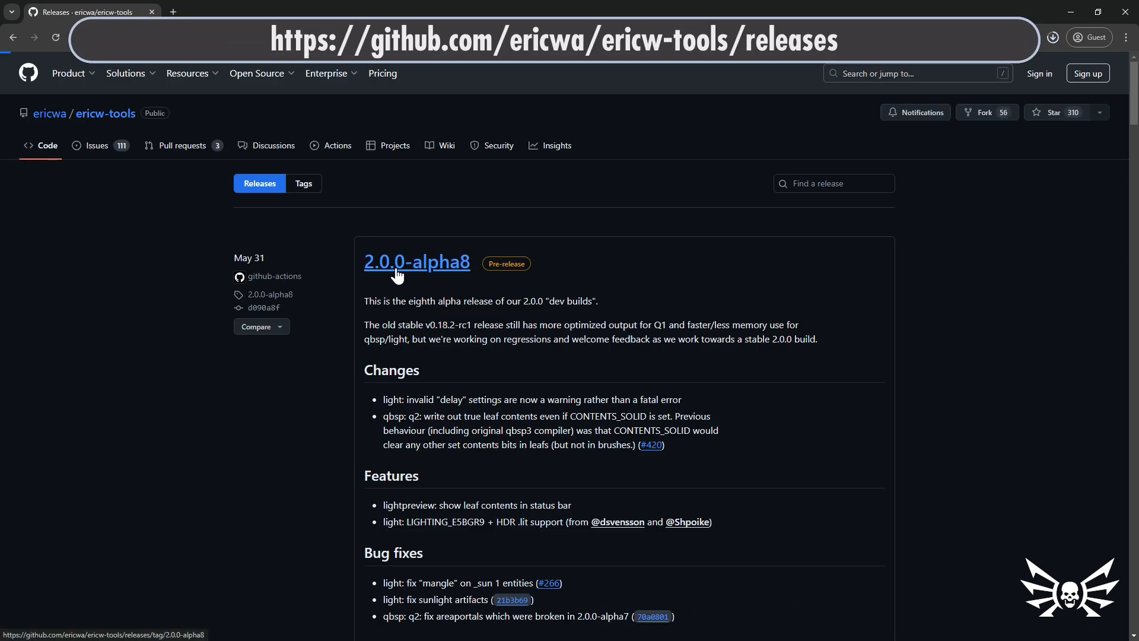
# - Open the 2.0.0-alpha8 release of ericw-tools and save ericw-tools-2.0.0-alpha8-win64.zip to the Downloads folder
pyautogui.click(396, 274)
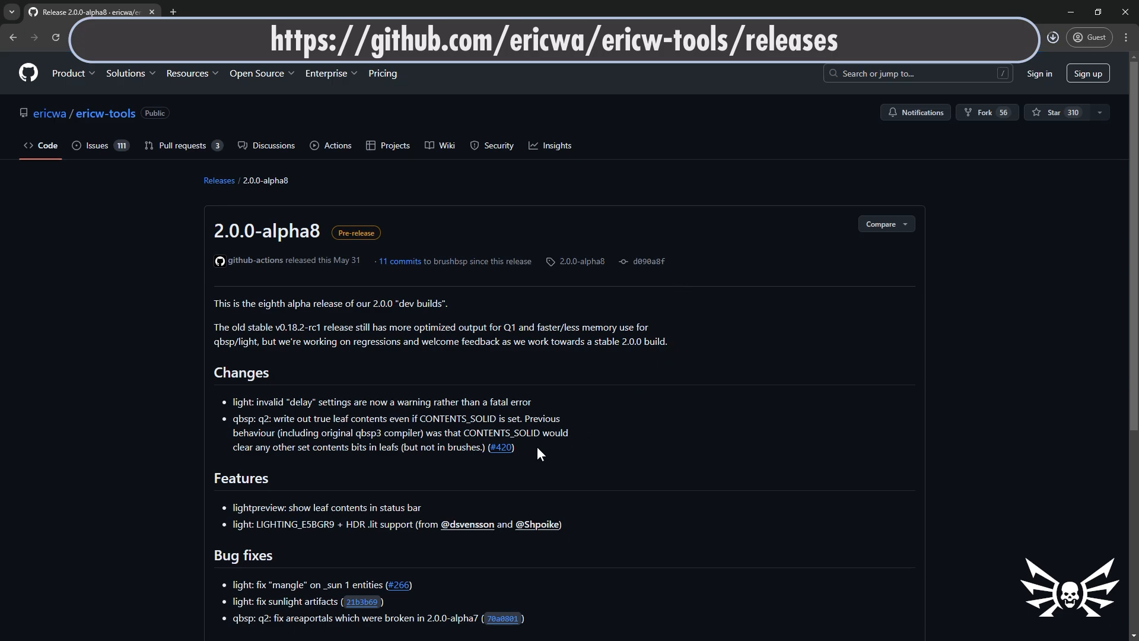
pyautogui.scroll(-5, 356, 472)
pyautogui.click(316, 480)
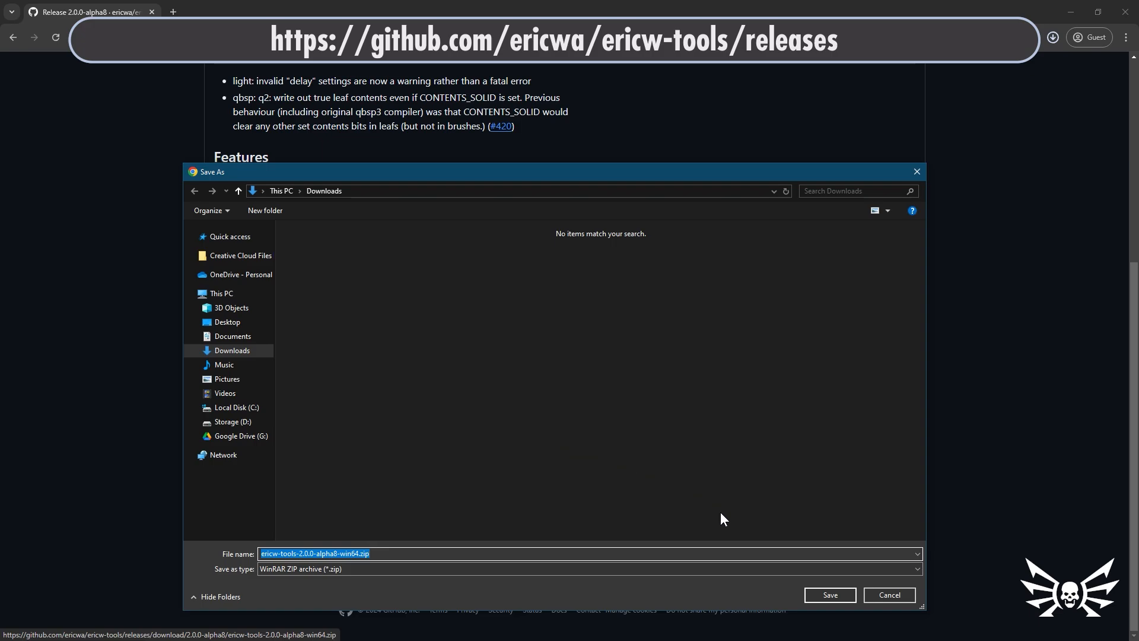
pyautogui.click(807, 598)
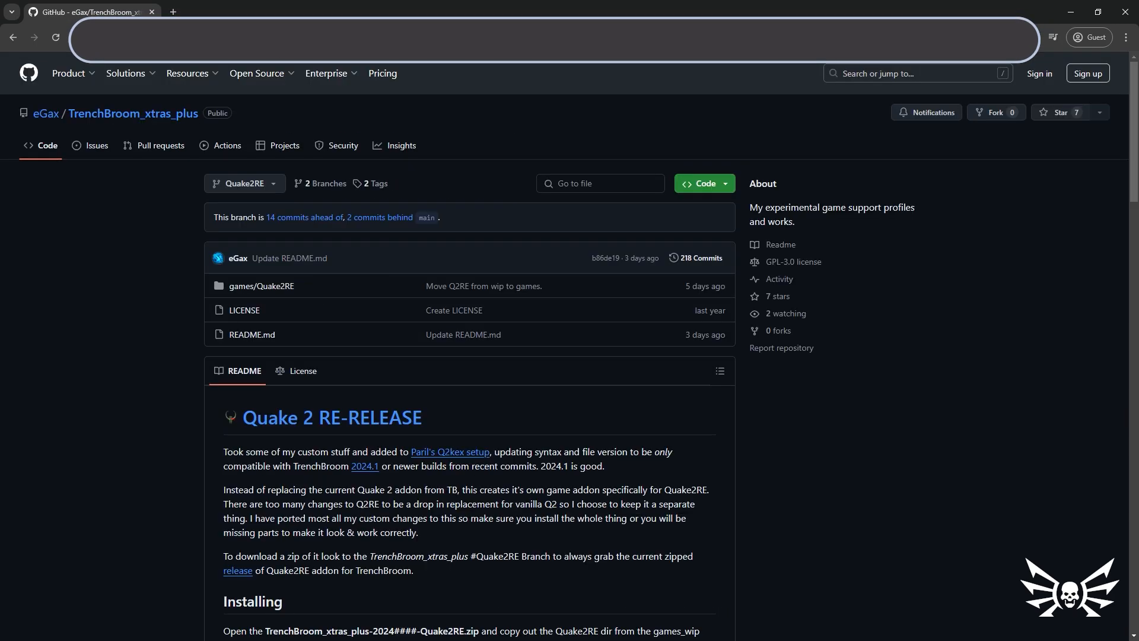
# - Download the Quake2RE branch of the TrenchBroom_xtras_plus repository as a ZIP
pyautogui.click(703, 183)
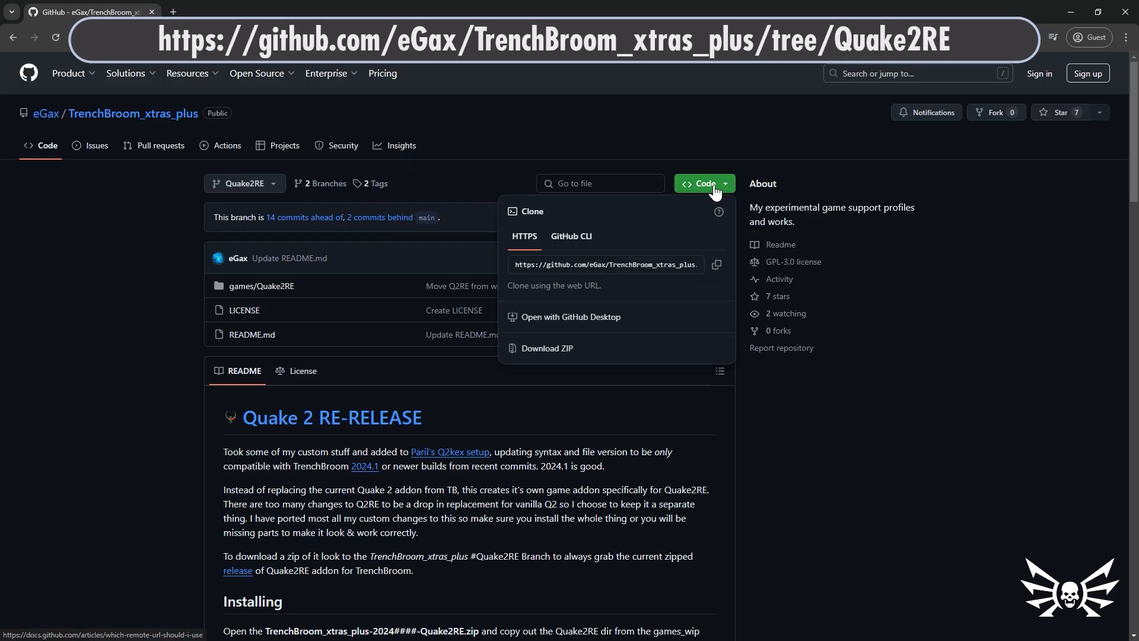
pyautogui.click(571, 348)
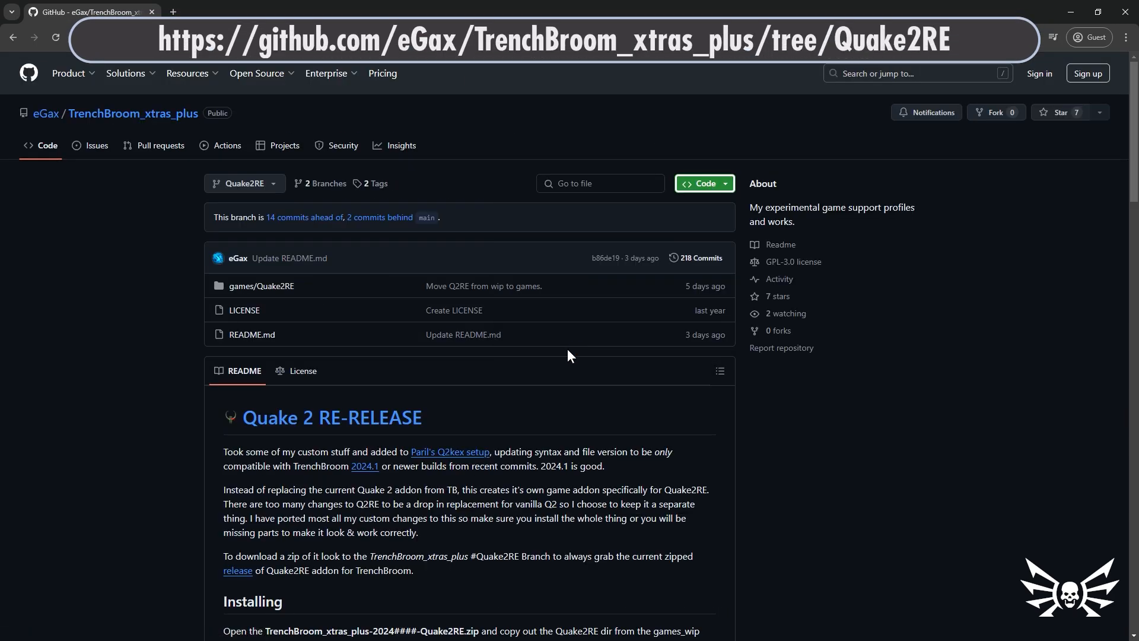
pyautogui.click(721, 575)
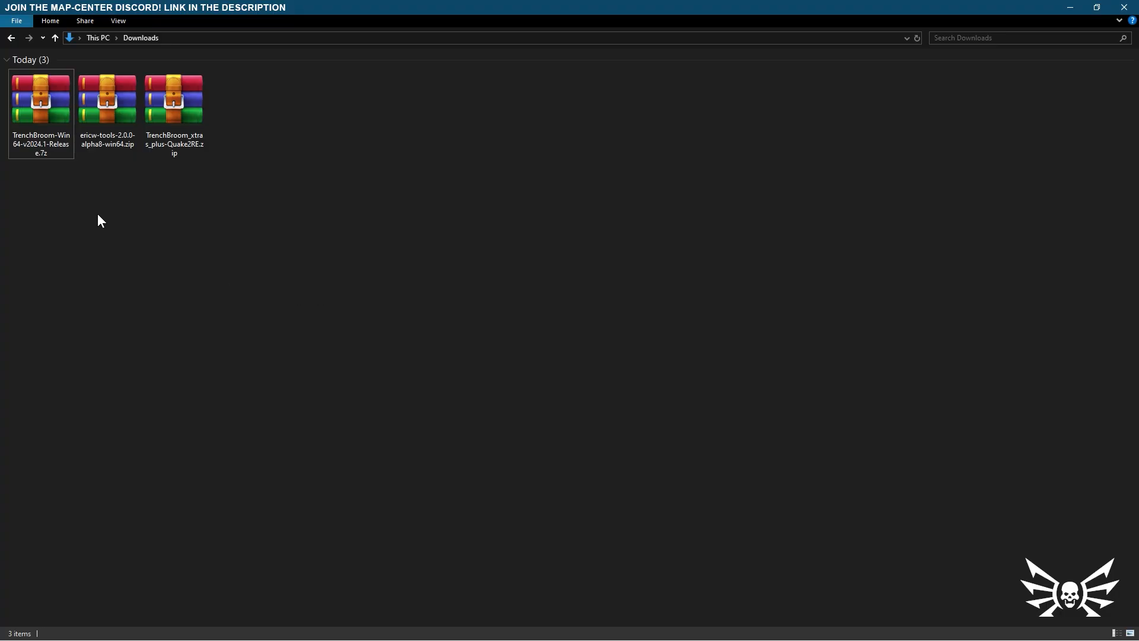
# - Extract TrenchBroom-Win64-v2024.1-Release.7z to its own folder in Downloads and rename that folder TrenchBroom
pyautogui.rightClick(55, 132)
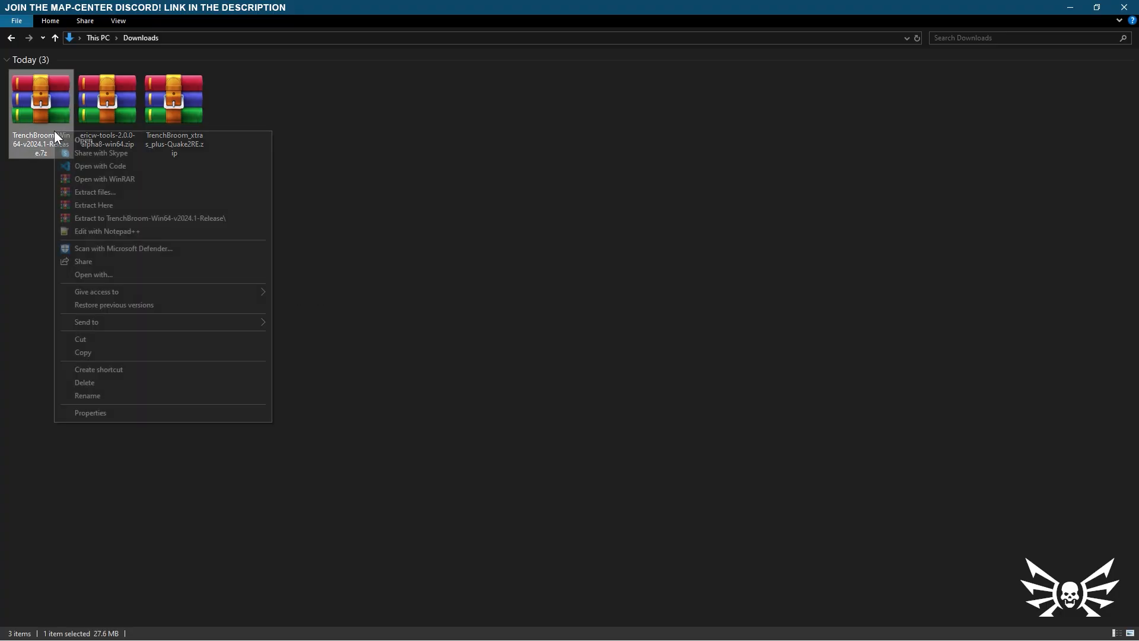
pyautogui.click(109, 219)
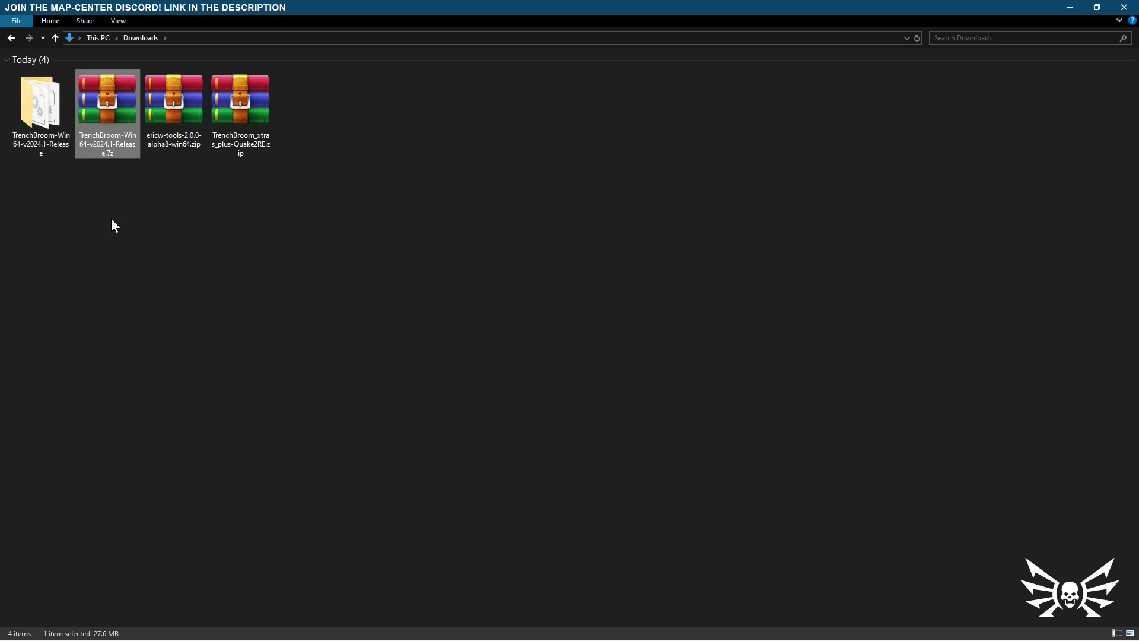
pyautogui.rightClick(43, 149)
pyautogui.click(118, 532)
pyautogui.click(62, 135)
pyautogui.moveTo(62, 135); pyautogui.dragTo(64, 162)
pyautogui.press('Delete')
pyautogui.press('Return')
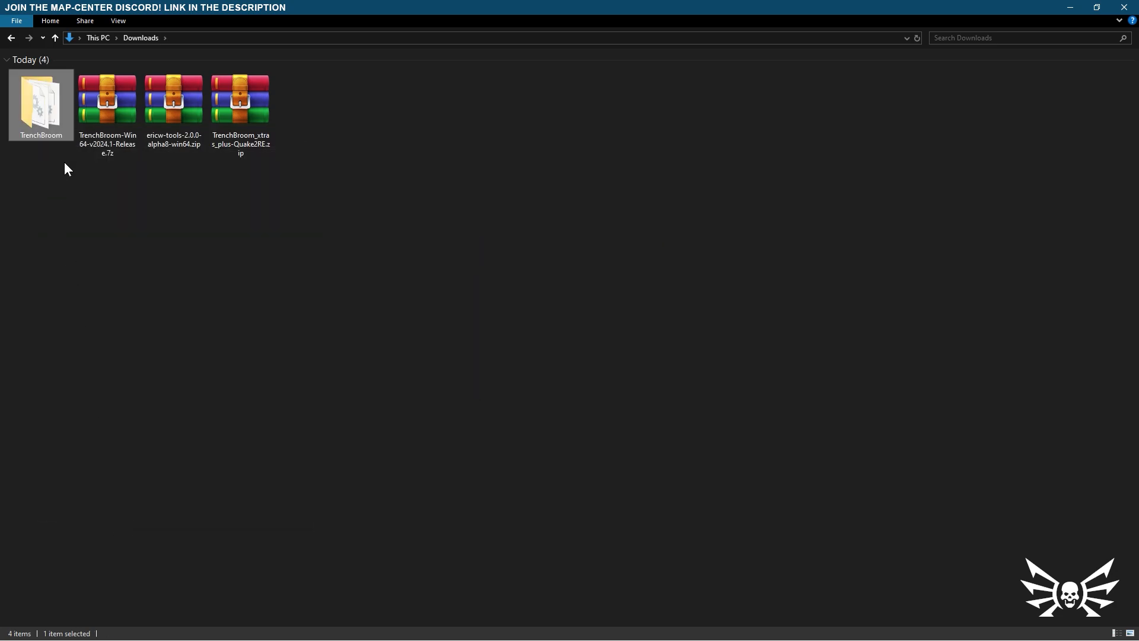
# - Look through the TrenchBroom folder for TrenchBroom.exe and go back to Downloads
pyautogui.click(60, 145)
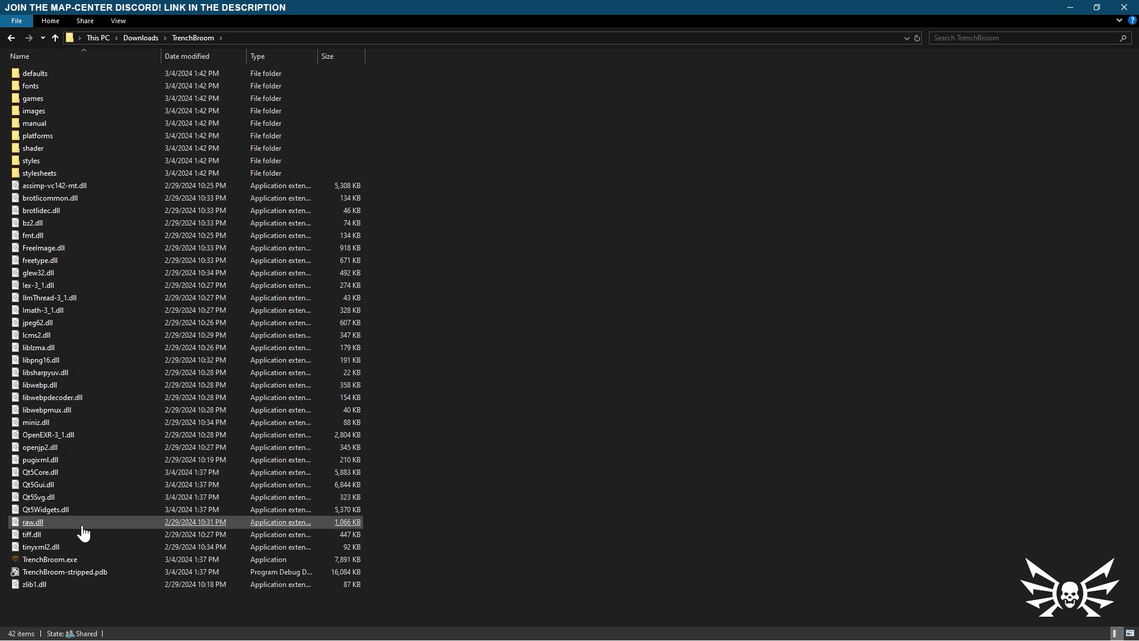
pyautogui.click(71, 561)
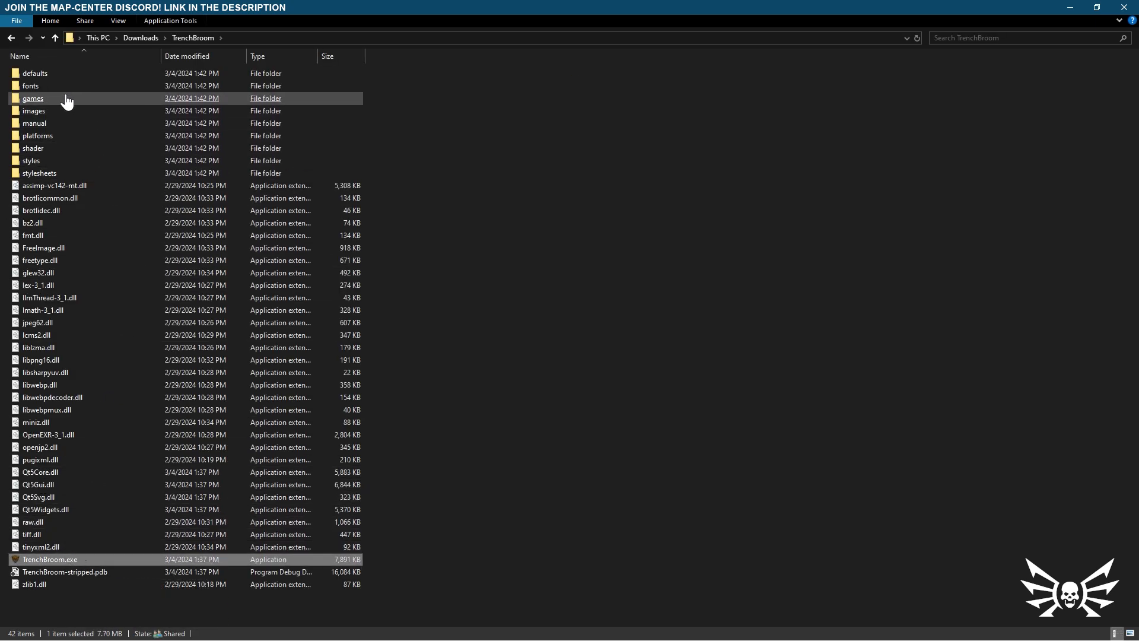
pyautogui.click(55, 38)
pyautogui.click(83, 190)
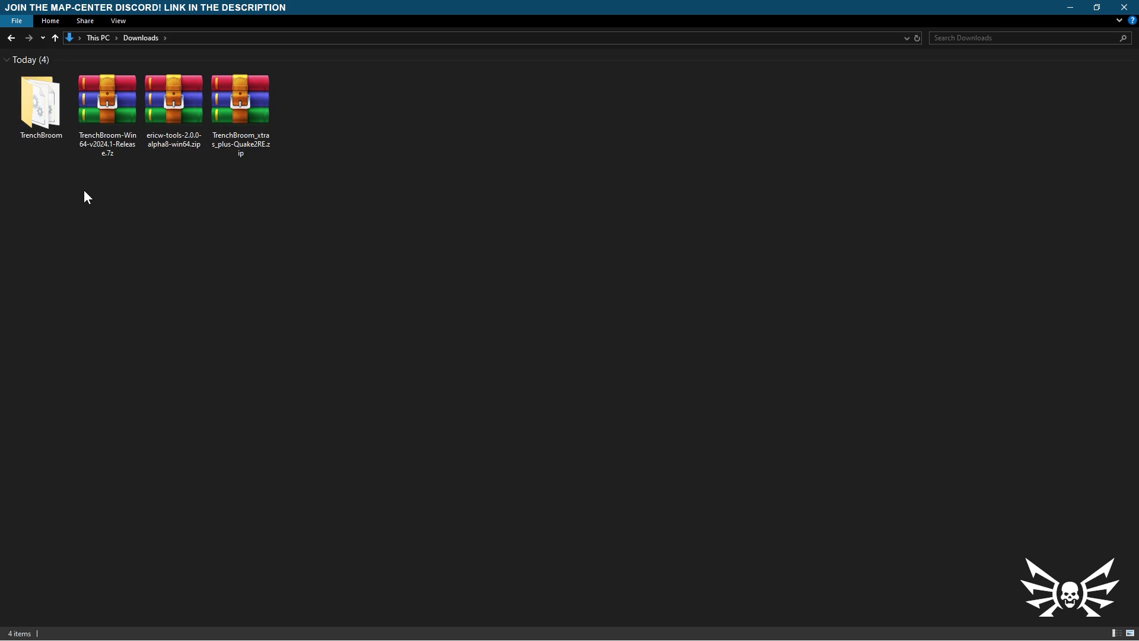
# - Extract ericw-tools-2.0.0-alpha8-win64.zip to its own folder and move that folder into the TrenchBroom folder
pyautogui.click(176, 132)
pyautogui.rightClick(177, 132)
pyautogui.click(223, 213)
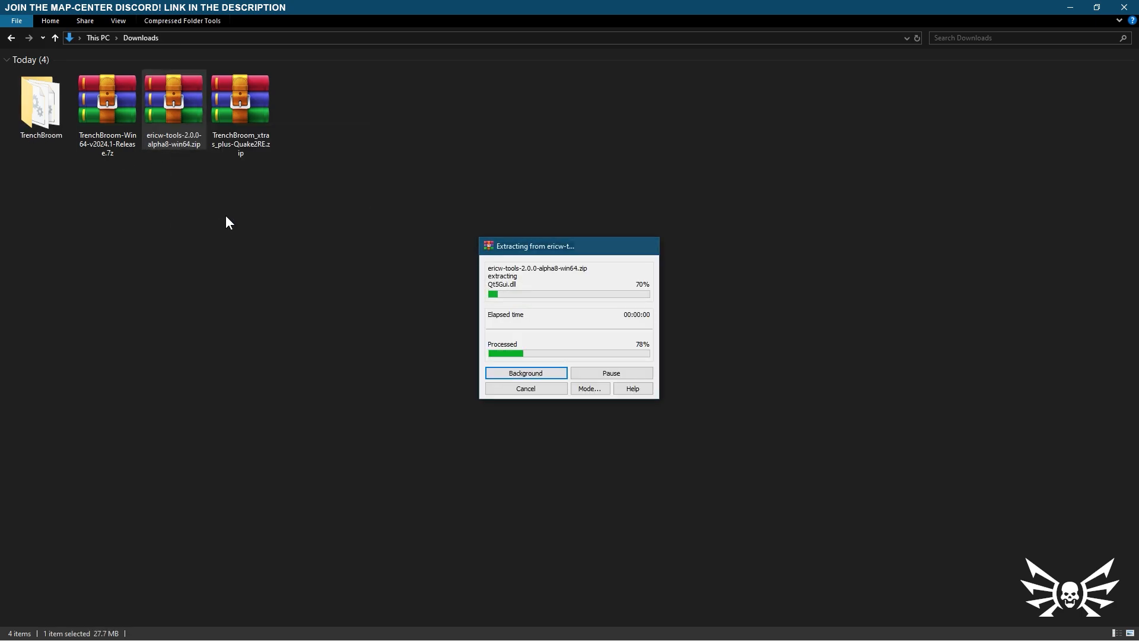
pyautogui.moveTo(50, 145); pyautogui.dragTo(105, 124)
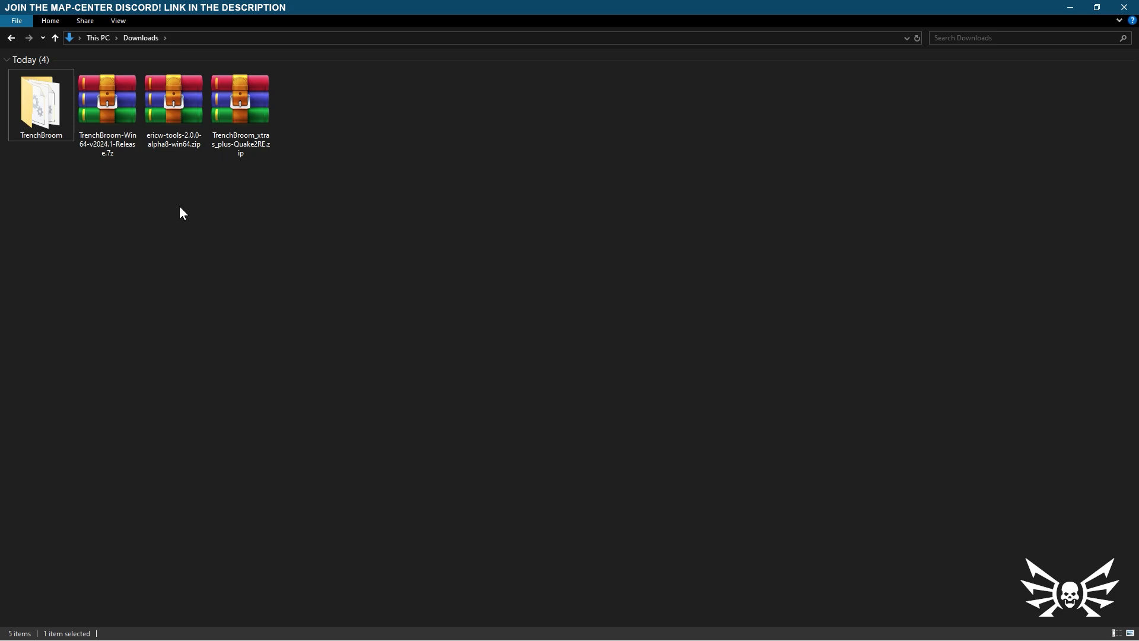
# - Open the games folder inside the TrenchBroom_xtras_plus-Quake2RE.zip archive and place the archive window side by side with the Downloads window
pyautogui.doubleClick(251, 135)
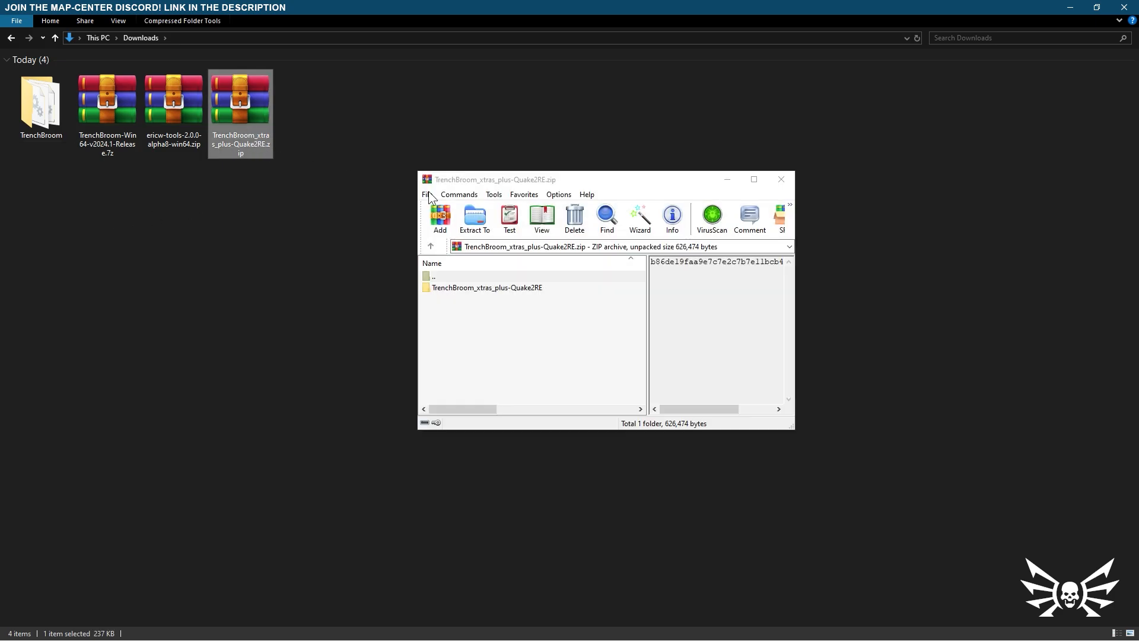
pyautogui.doubleClick(475, 292)
pyautogui.doubleClick(453, 288)
pyautogui.moveTo(495, 181); pyautogui.dragTo(1134, 372)
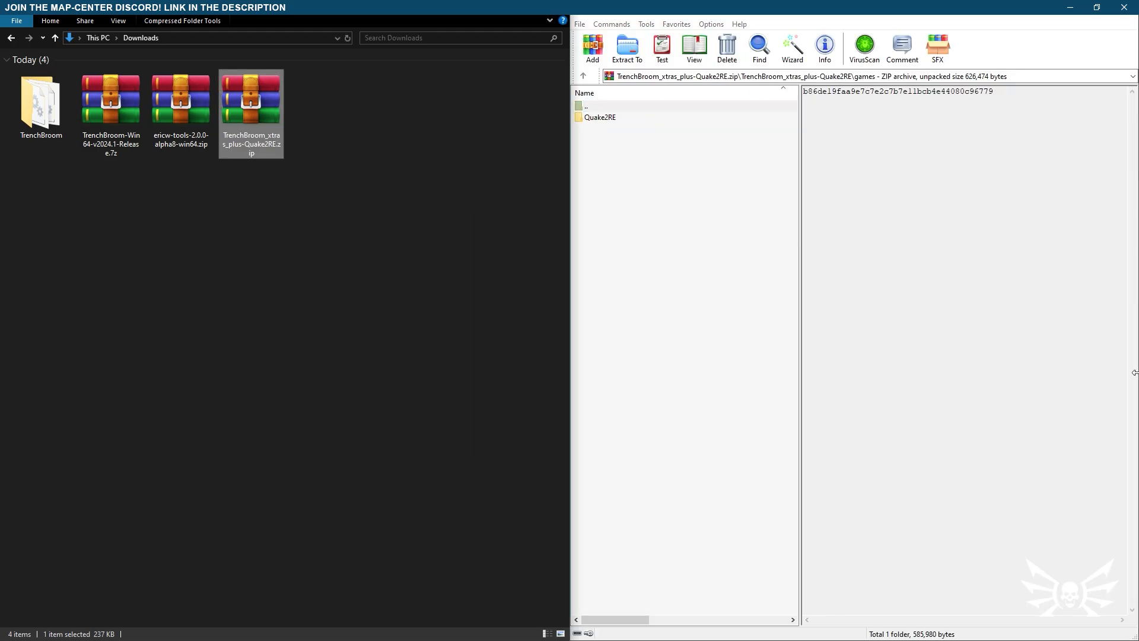
# - Extract the Quake2RE folder from the archive into the games folder of TrenchBroom
pyautogui.doubleClick(37, 115)
pyautogui.click(34, 134)
pyautogui.doubleClick(34, 114)
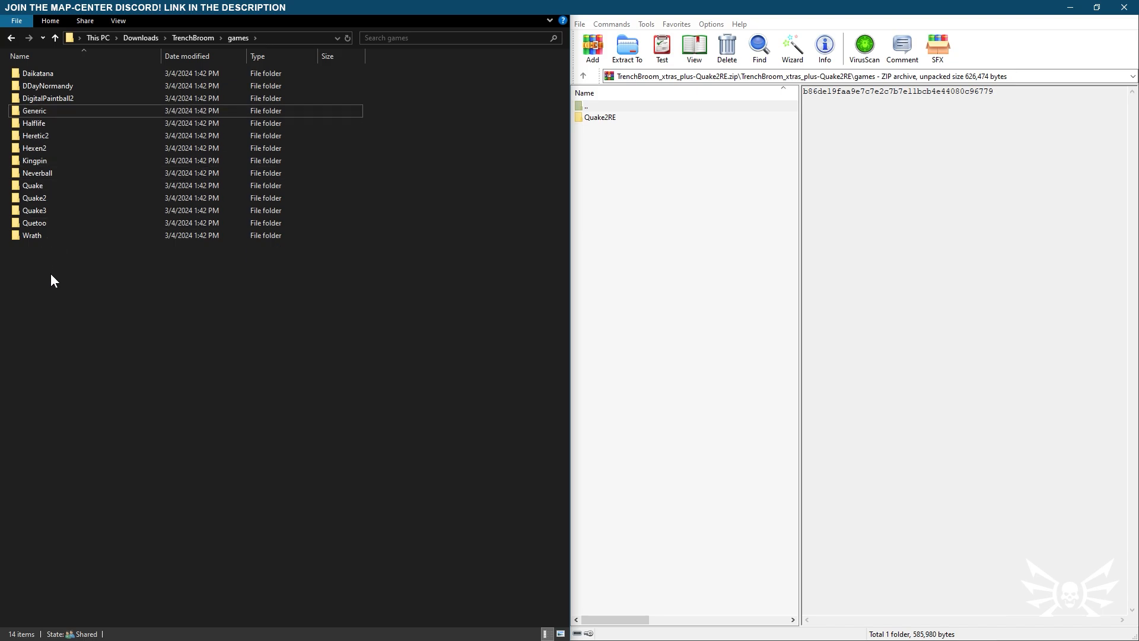
pyautogui.moveTo(612, 117); pyautogui.dragTo(245, 291)
pyautogui.moveTo(51, 267); pyautogui.dragTo(50, 267)
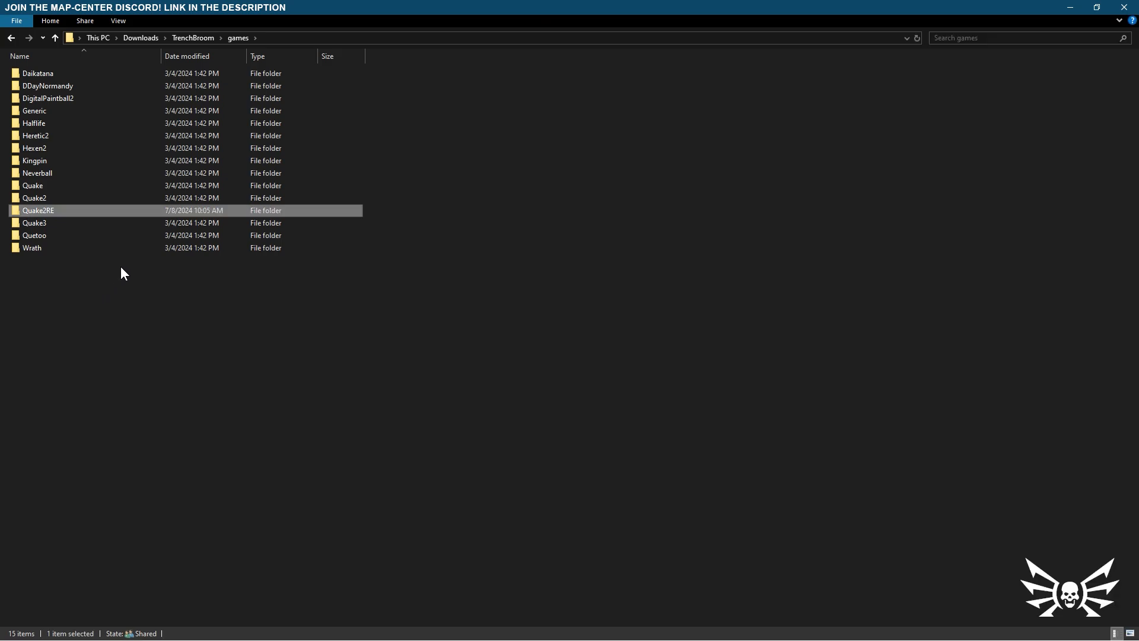
# - Move the TrenchBroom folder from Downloads to the root of Local Disk (C:)
pyautogui.click(142, 37)
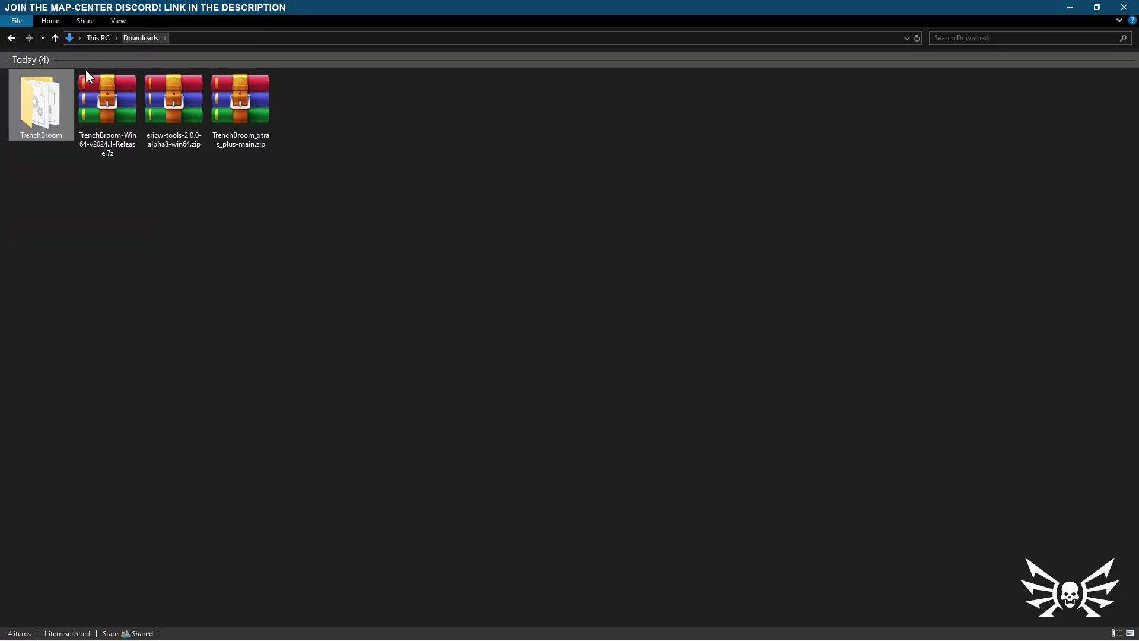
pyautogui.rightClick(49, 107)
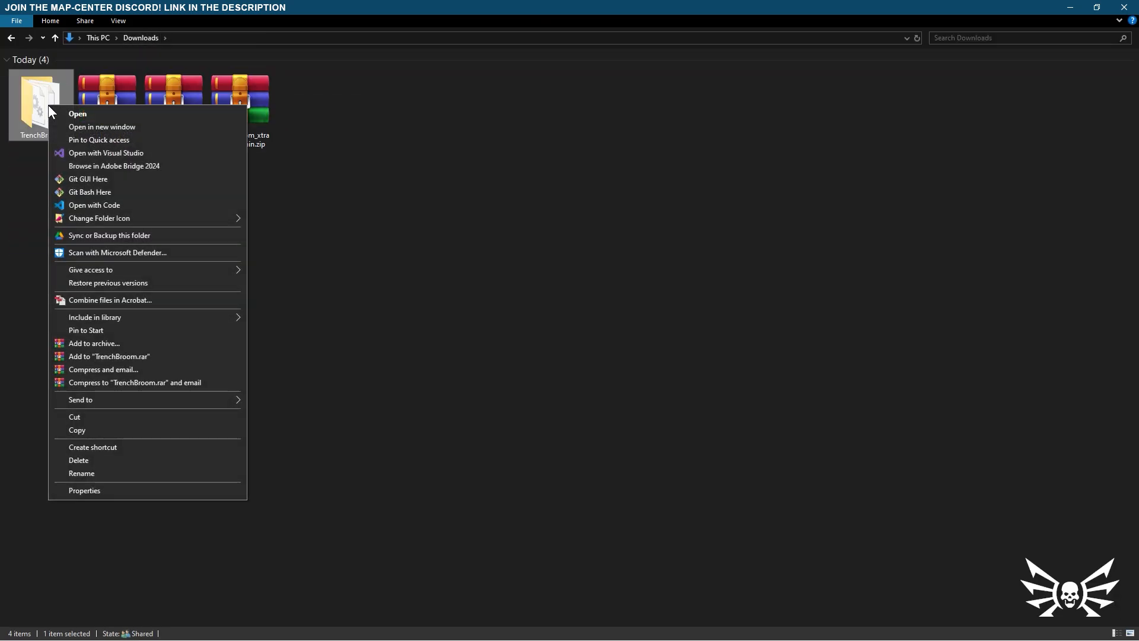
pyautogui.click(91, 415)
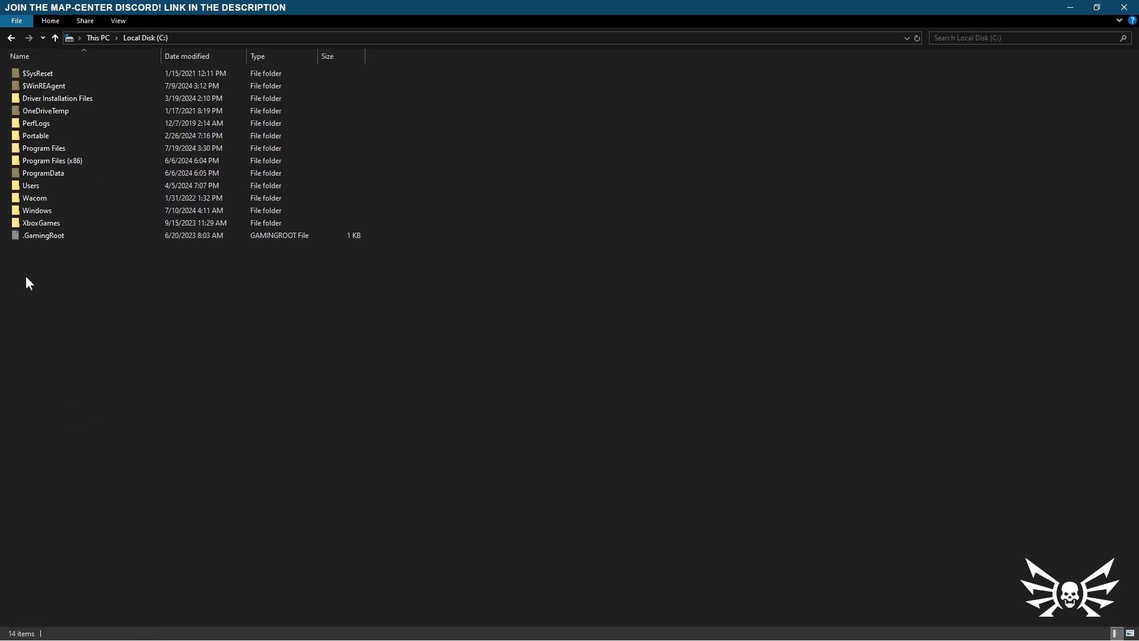
pyautogui.hotkey('ctrl', 'v')
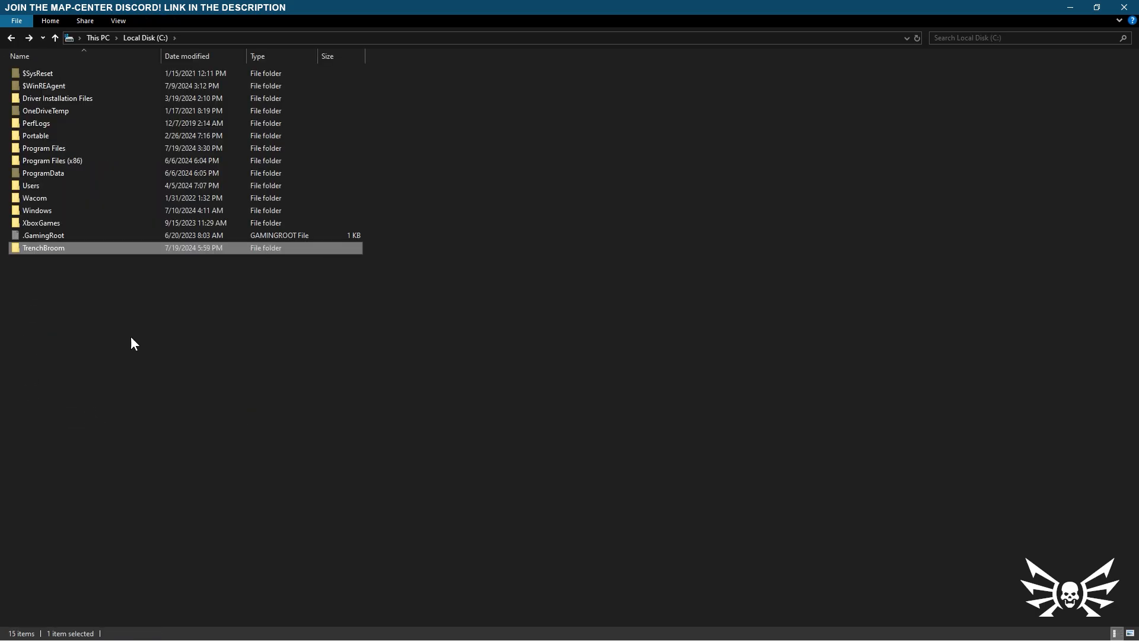
# - Launch TrenchBroom.exe from the TrenchBroom folder on Local Disk (C:)
pyautogui.doubleClick(97, 249)
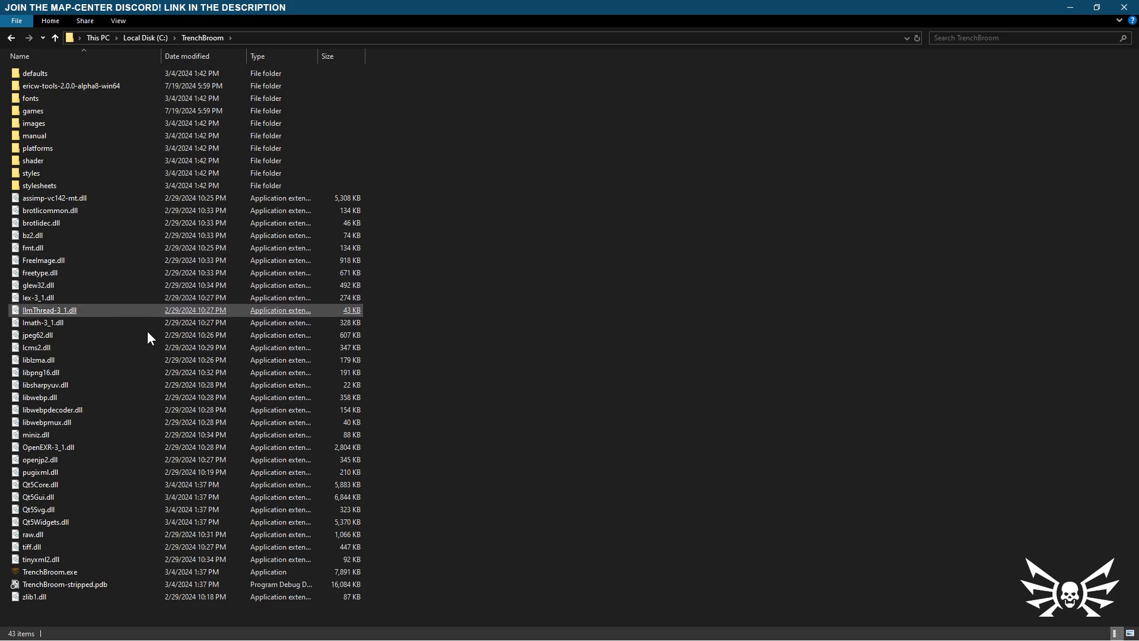
pyautogui.click(59, 572)
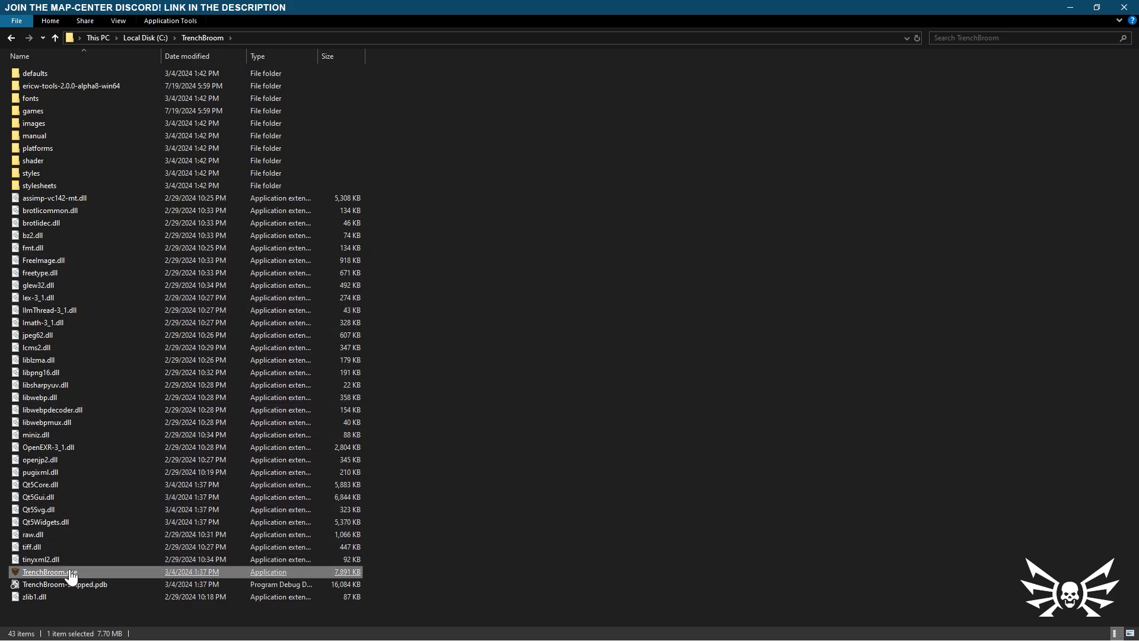
pyautogui.press('Return')
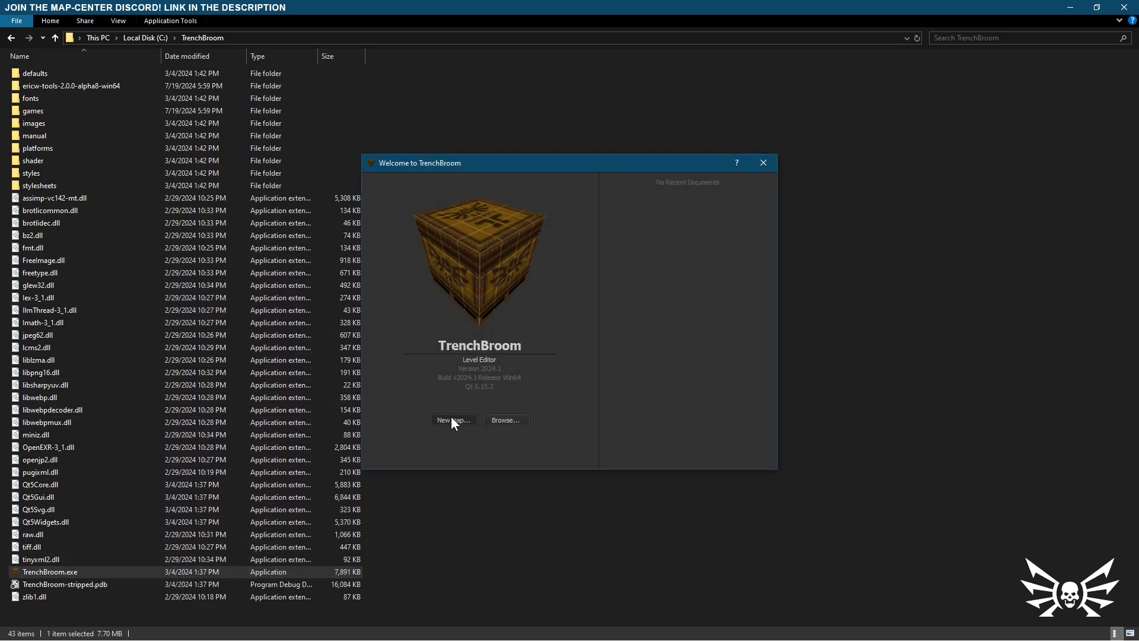
# - Start a new map and select Quake2RE as its game
pyautogui.click(452, 419)
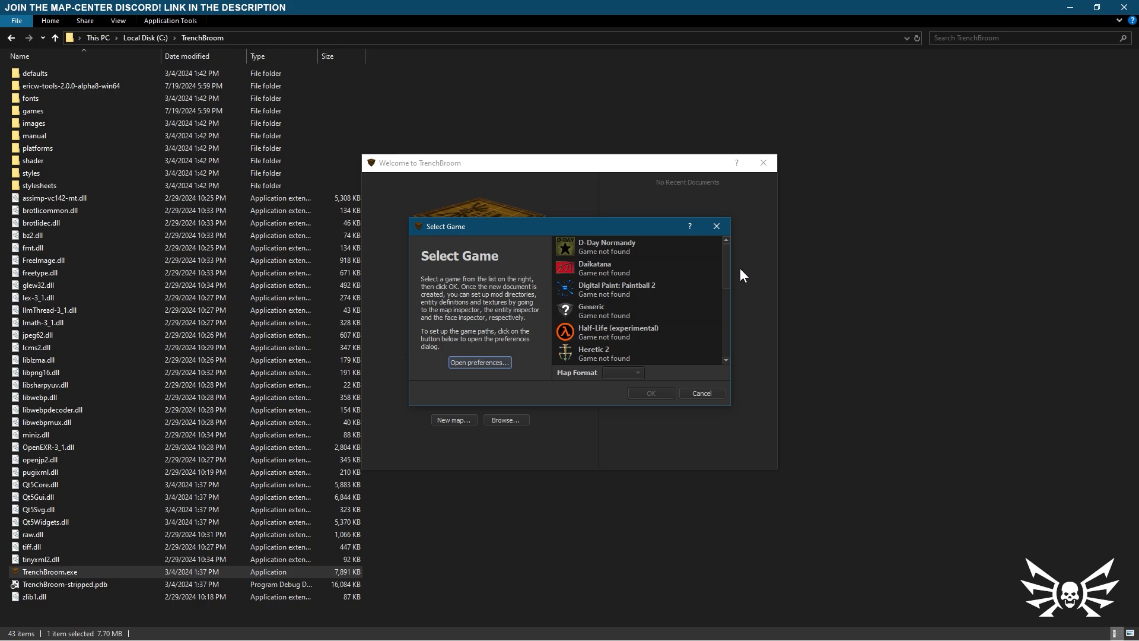
pyautogui.moveTo(727, 264); pyautogui.dragTo(728, 333)
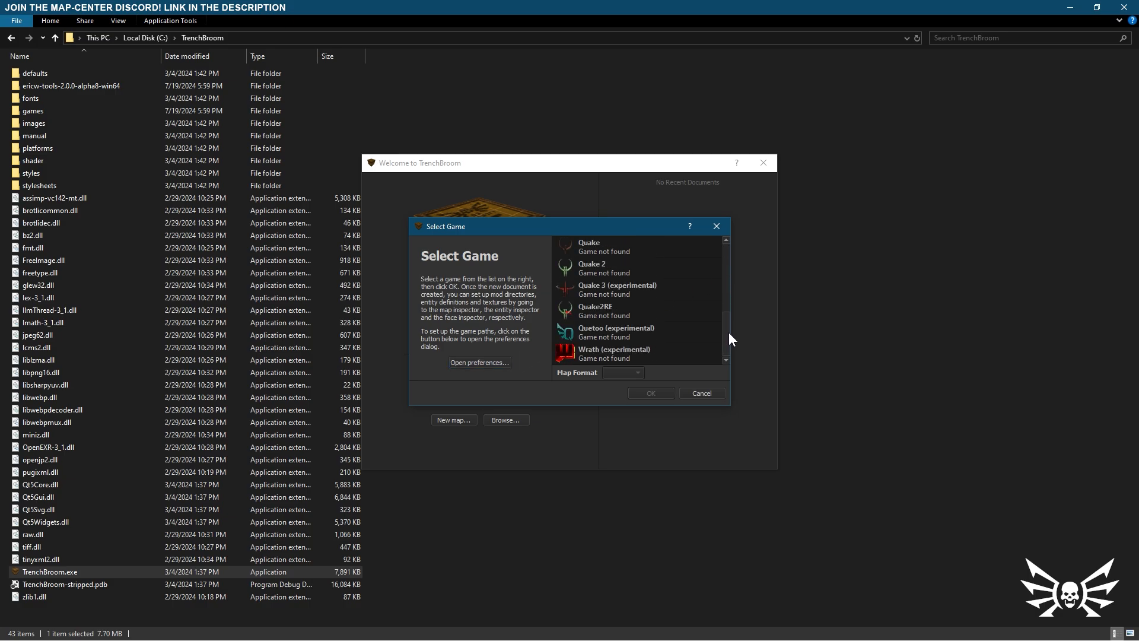
pyautogui.click(621, 309)
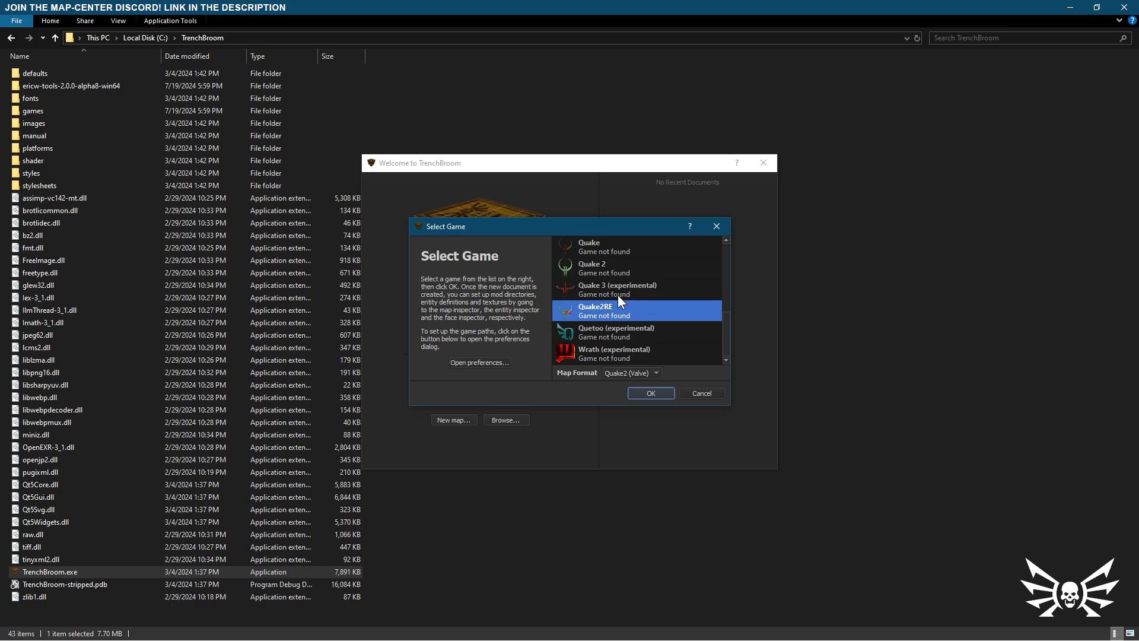
# - Set the Quake2RE game path in the preferences to D:/SteamLibrary/steamapps/common/Quake 2/rerelease
pyautogui.click(488, 362)
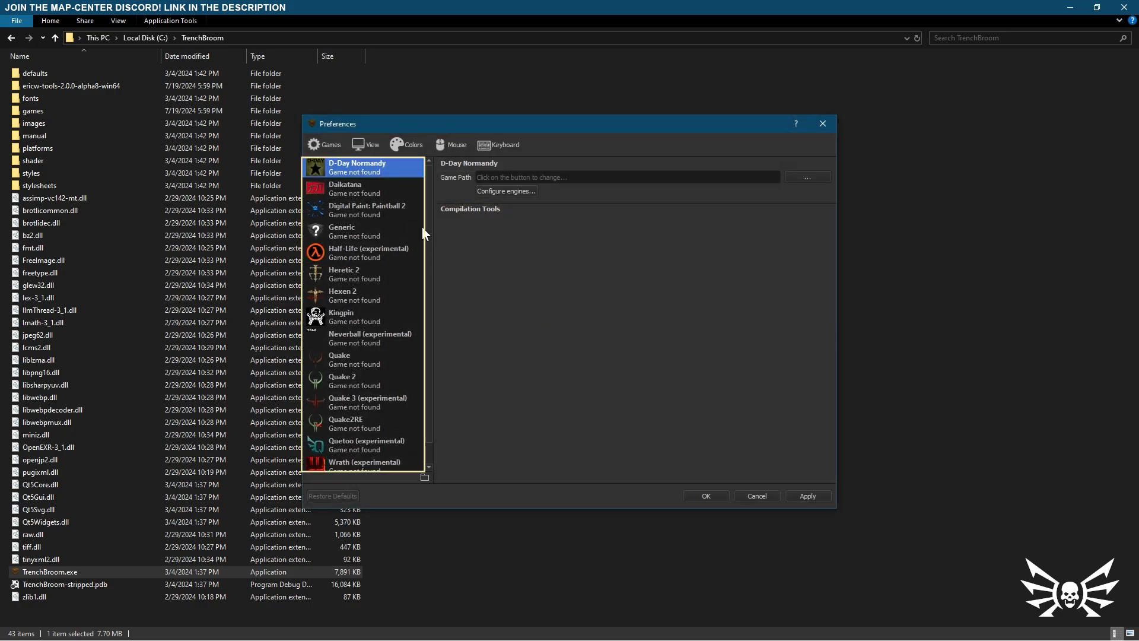
pyautogui.scroll(-1, 429, 208)
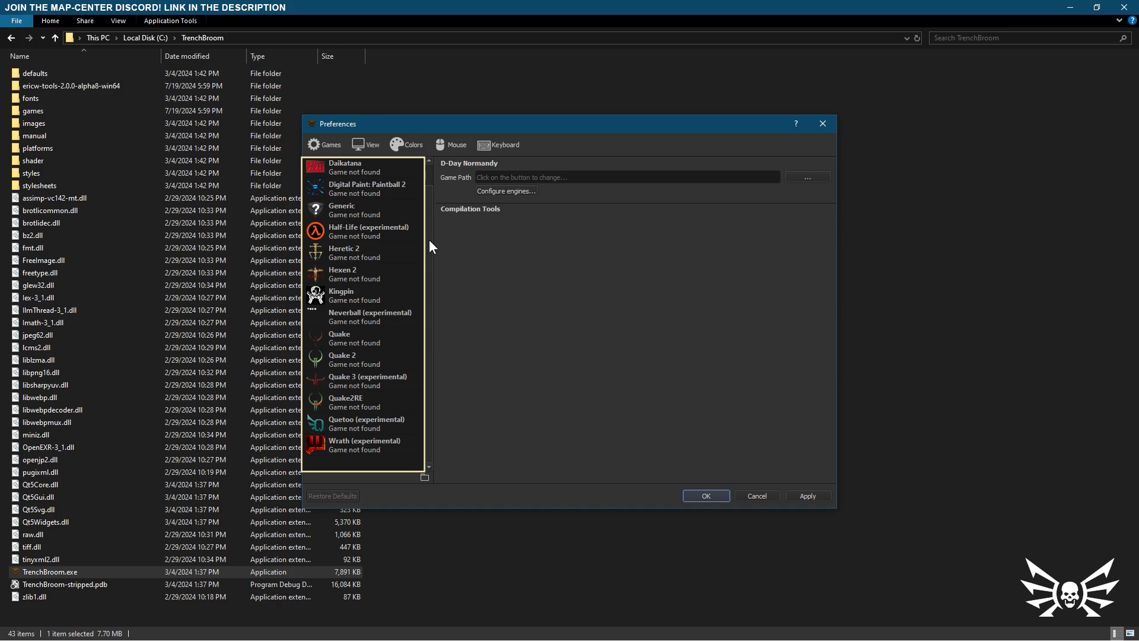
pyautogui.click(345, 407)
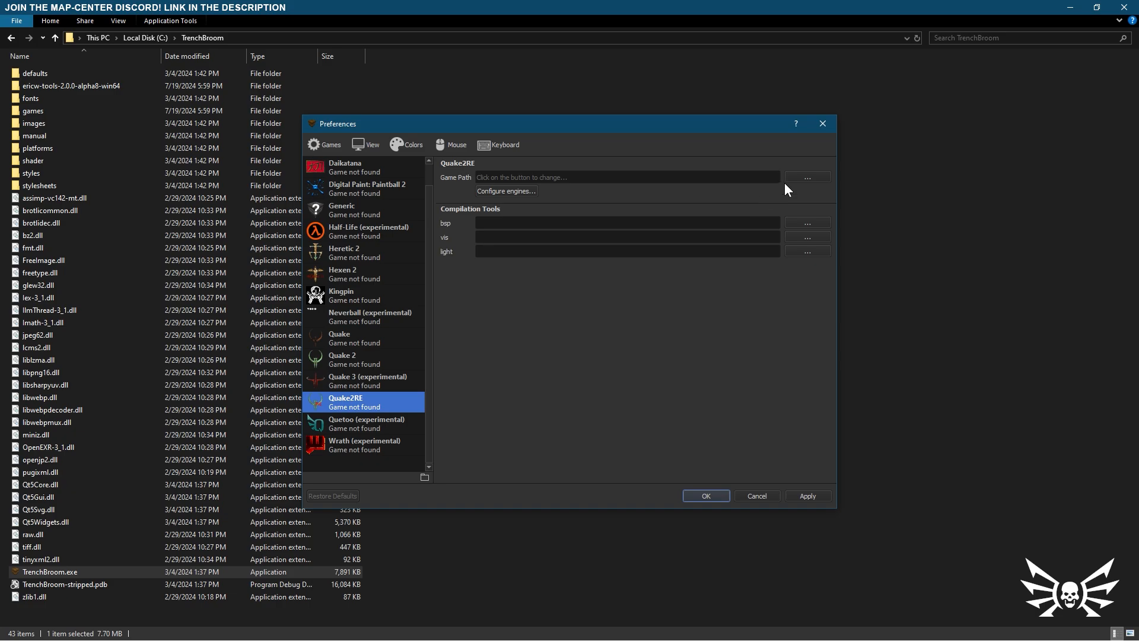
pyautogui.click(799, 177)
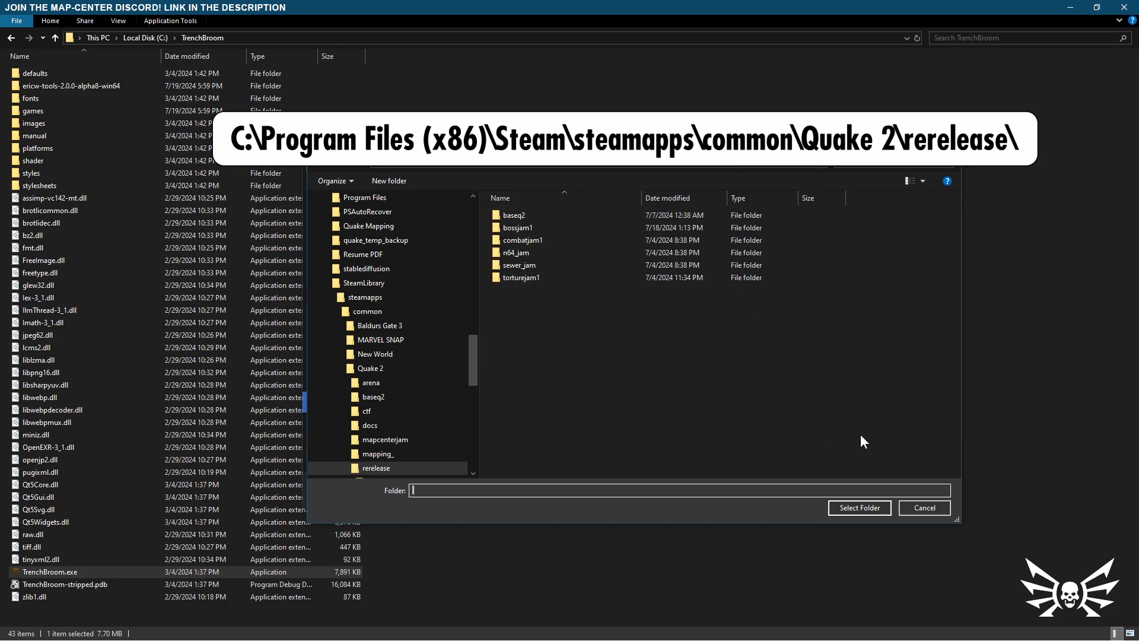
pyautogui.click(865, 507)
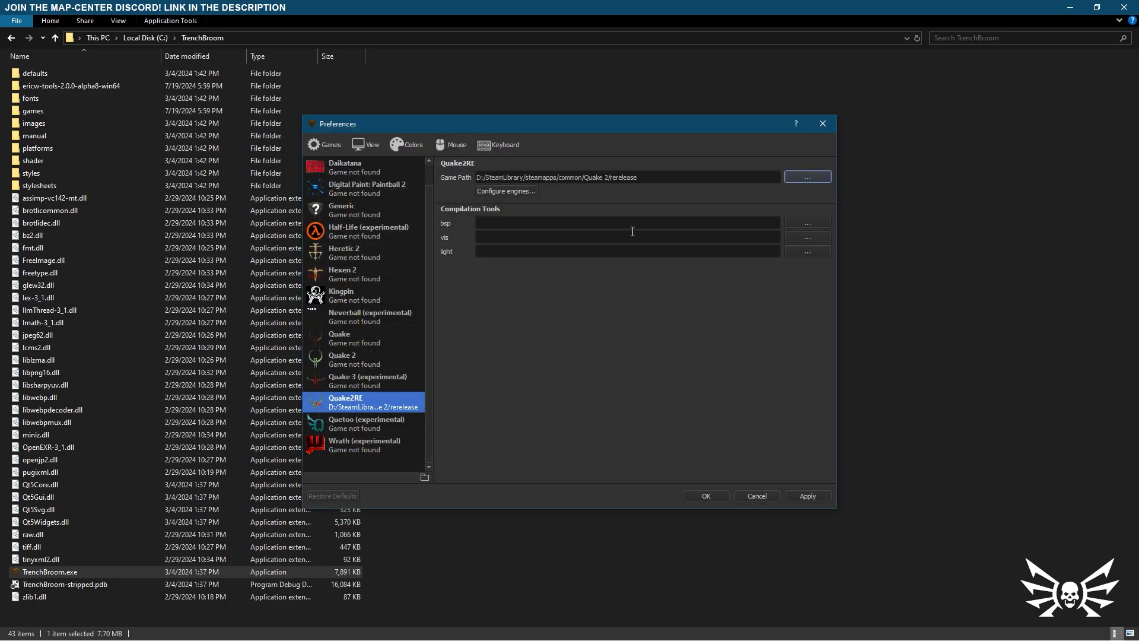
# - Add a Quake2RE game engine profile named Steam with the path C:/Program Files (x86)/Steam/steam.exe
pyautogui.click(507, 190)
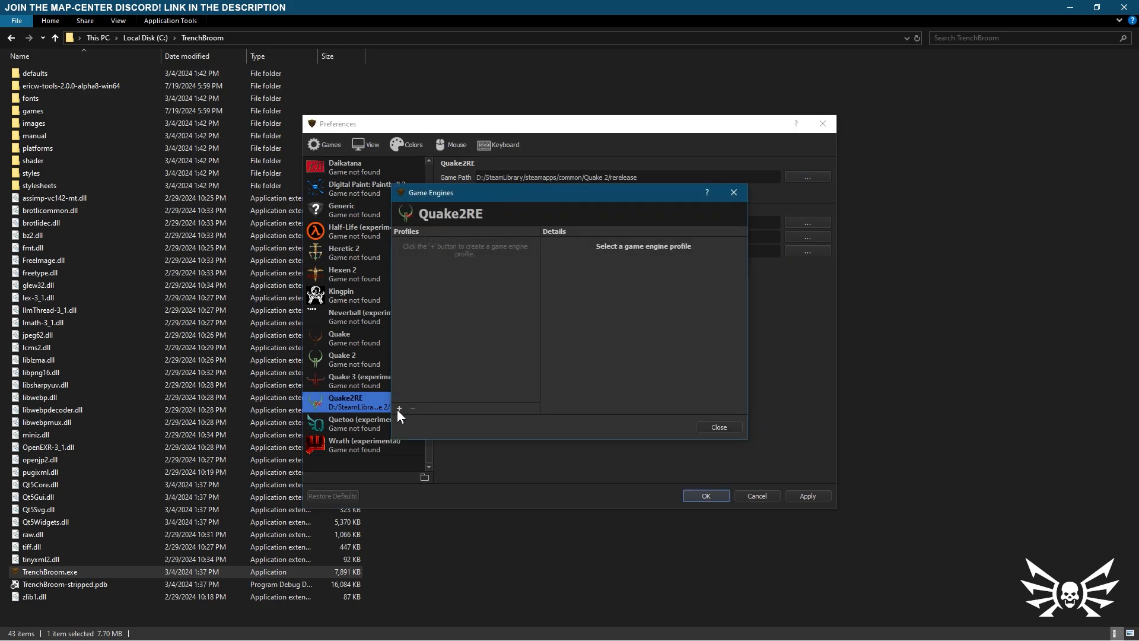
pyautogui.click(399, 408)
pyautogui.write('Steam')
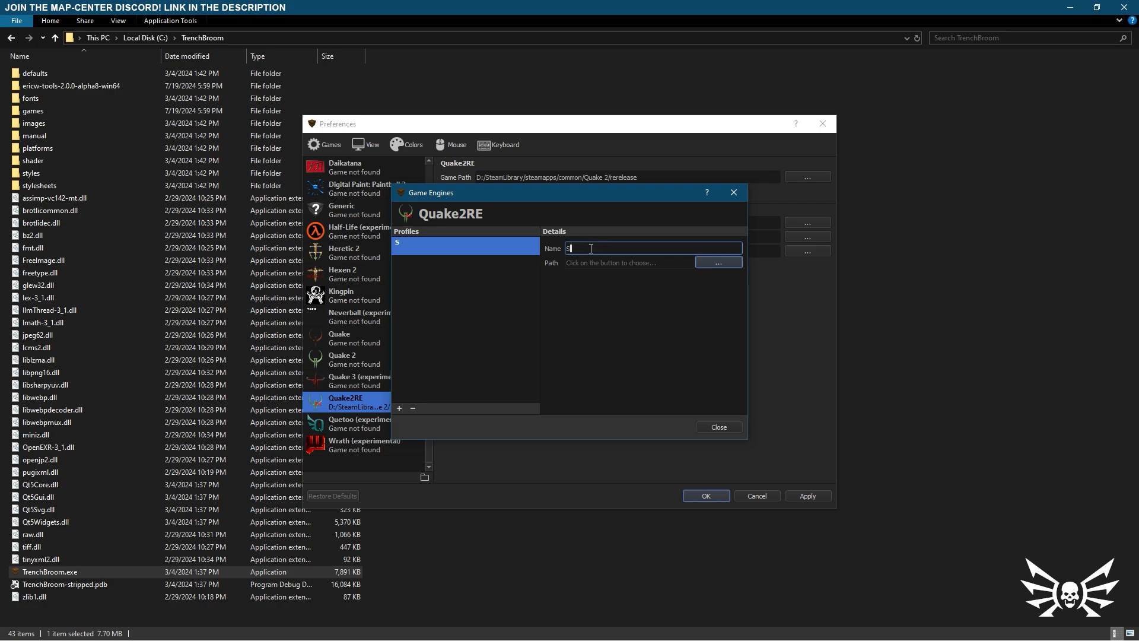
pyautogui.click(728, 262)
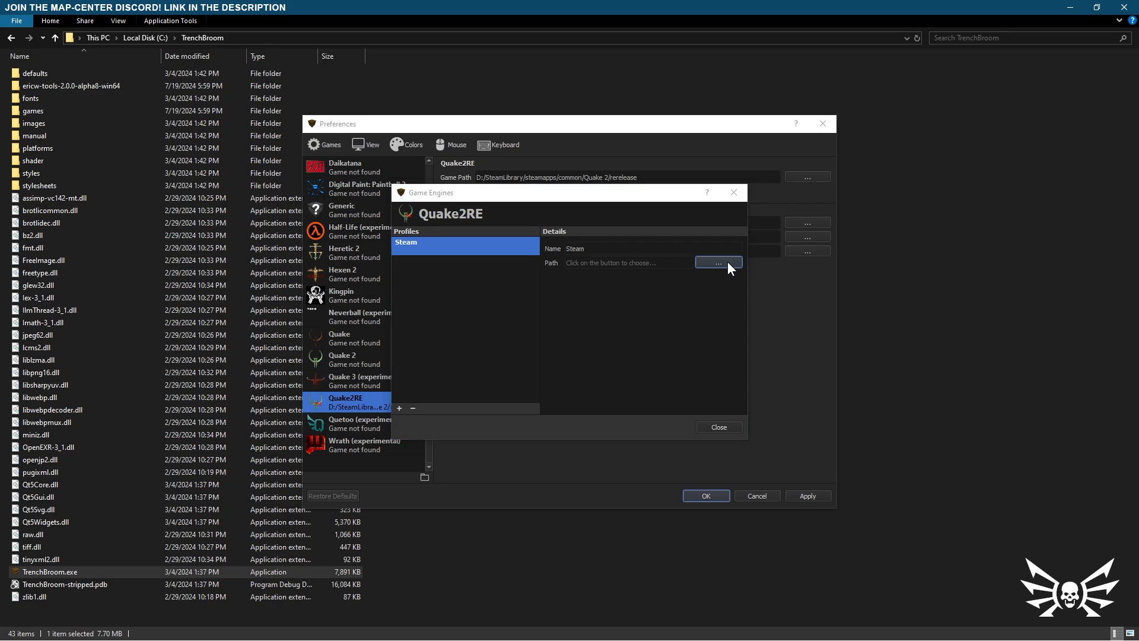
pyautogui.scroll(-3, 638, 363)
pyautogui.scroll(-9, 632, 370)
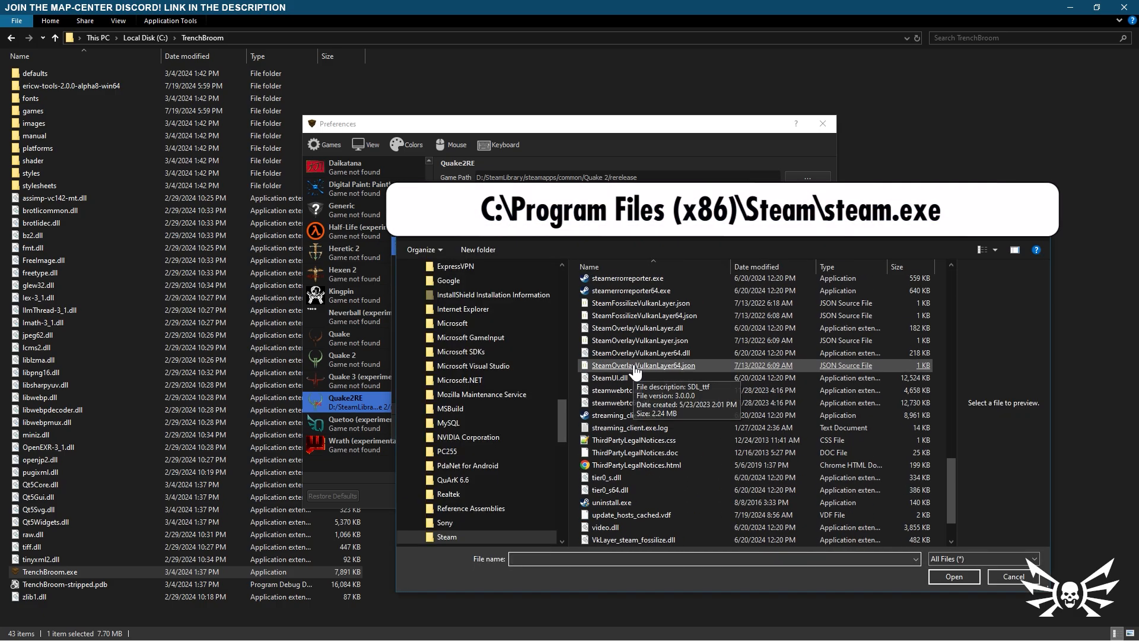
pyautogui.doubleClick(617, 298)
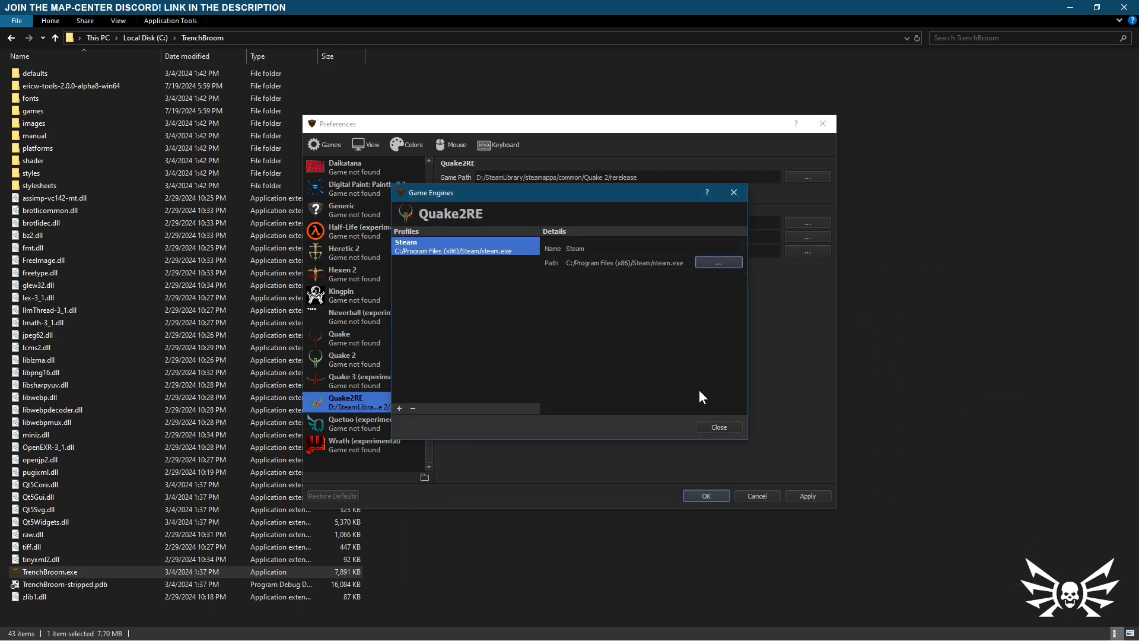
pyautogui.click(712, 427)
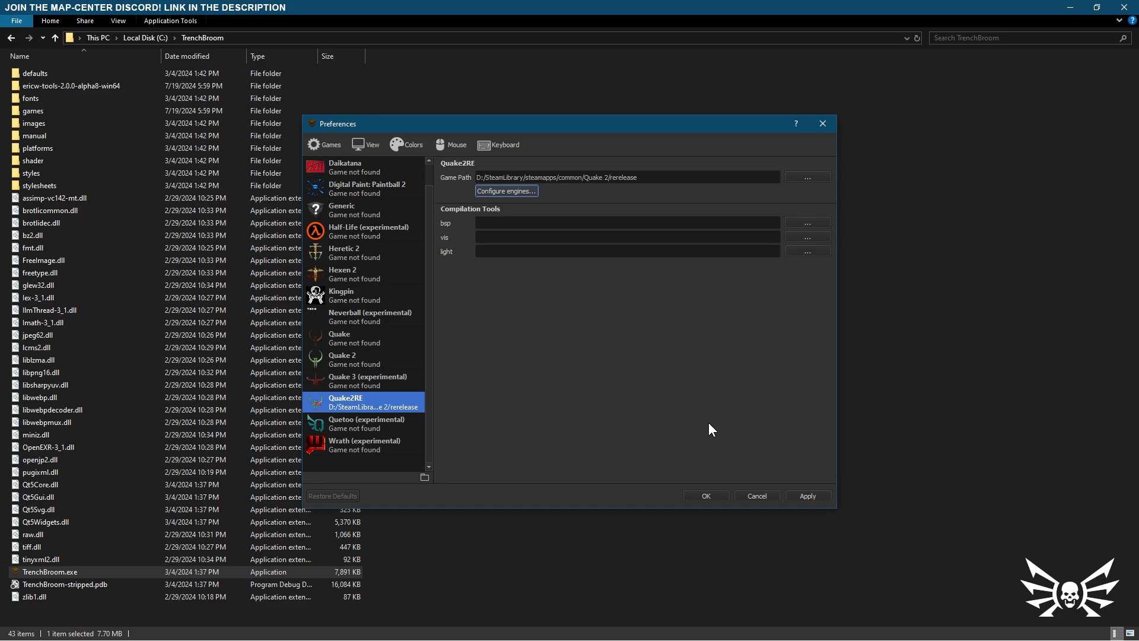
# - Set the bsp compilation tool to qbsp.exe from C:/TrenchBroom/ericw-tools-2.0.0-alpha8-win64
pyautogui.click(797, 224)
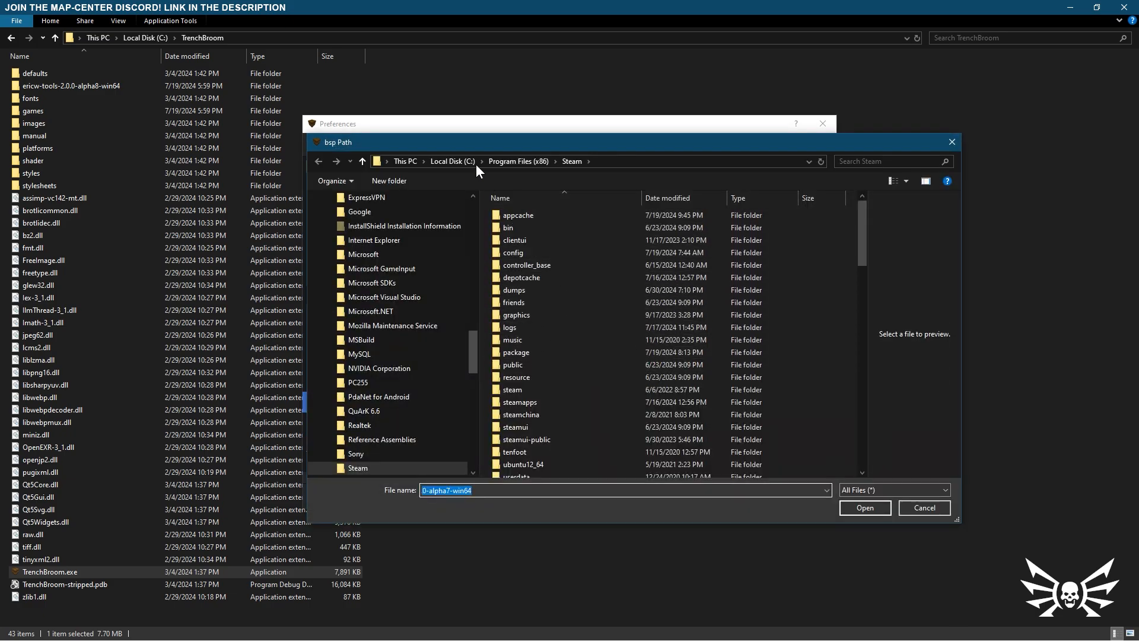
pyautogui.click(457, 162)
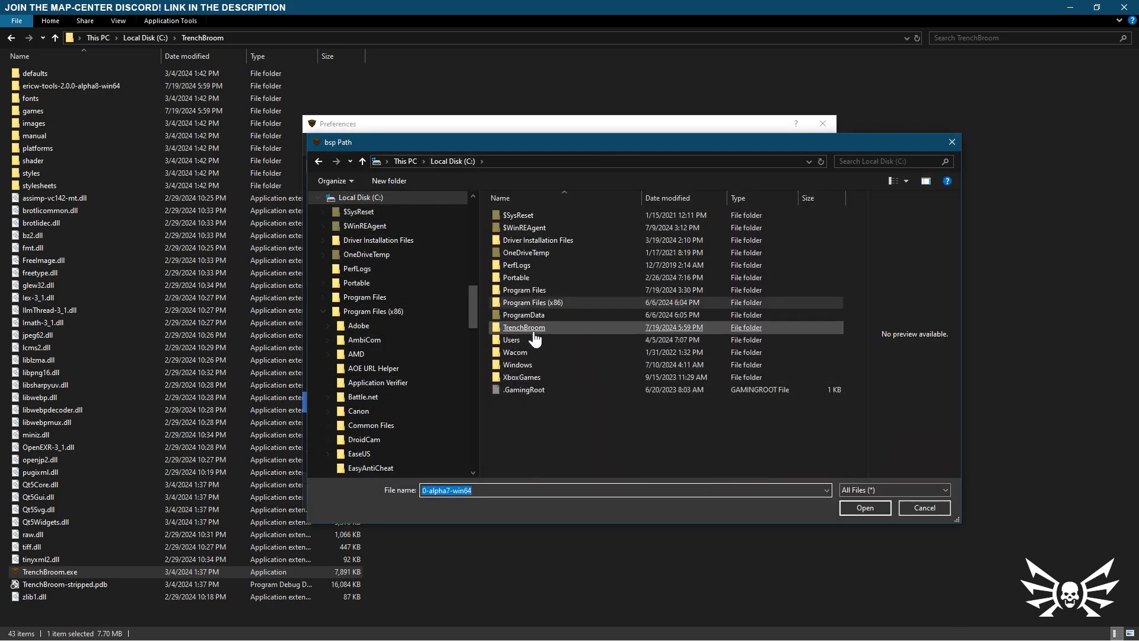
pyautogui.doubleClick(533, 328)
pyautogui.doubleClick(539, 227)
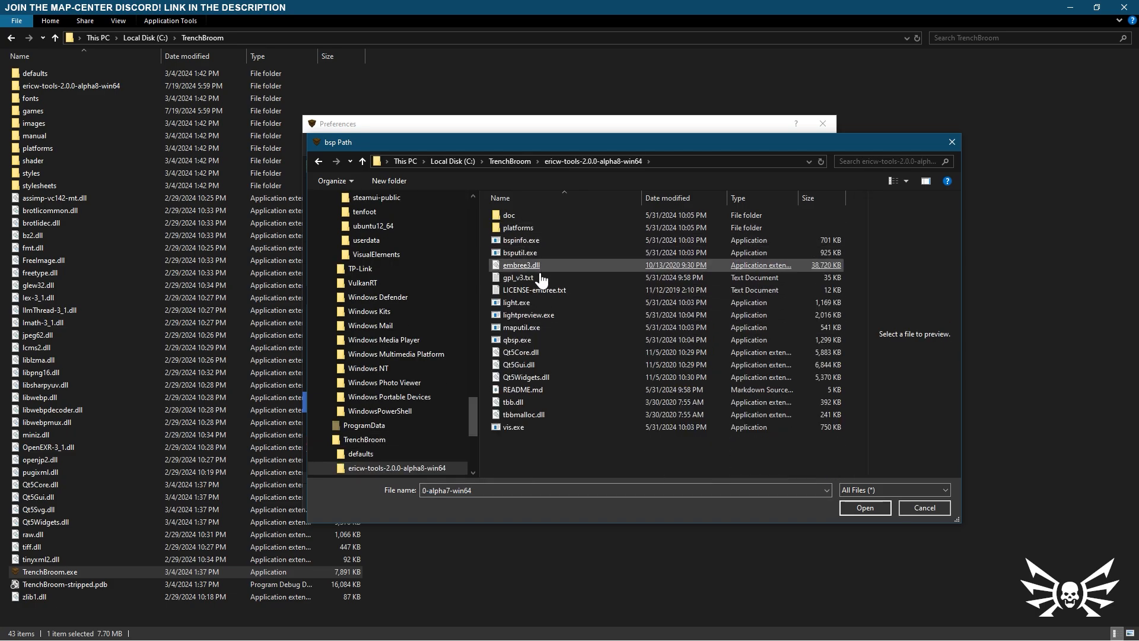
pyautogui.doubleClick(522, 339)
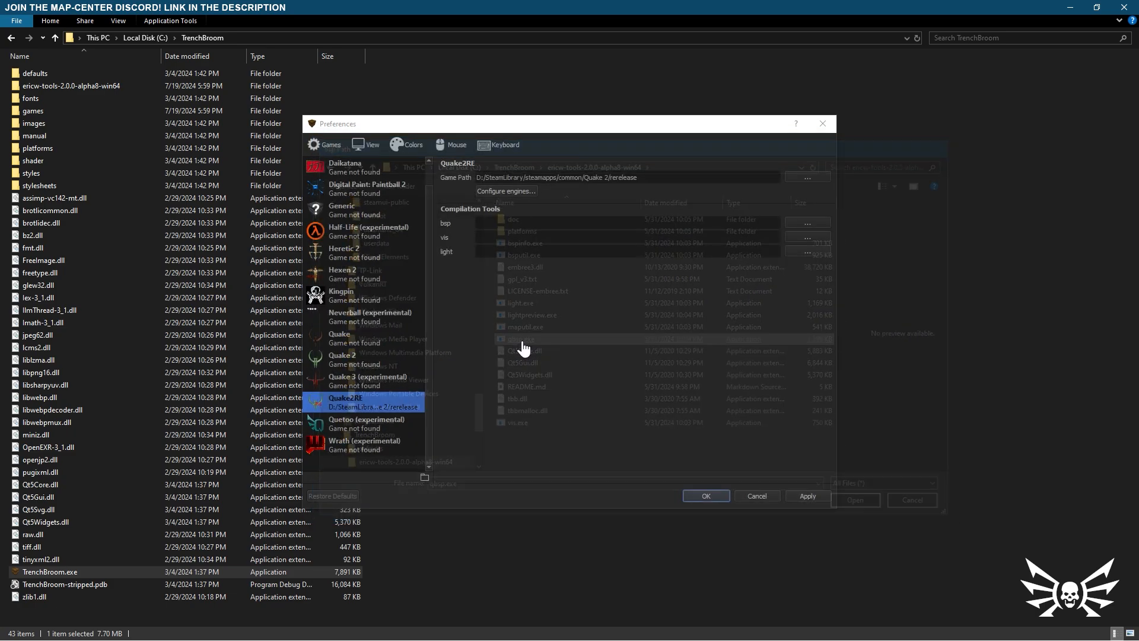
# - Set the vis compilation tool to vis.exe and the light tool to light.exe from the same ericw-tools folder
pyautogui.click(805, 237)
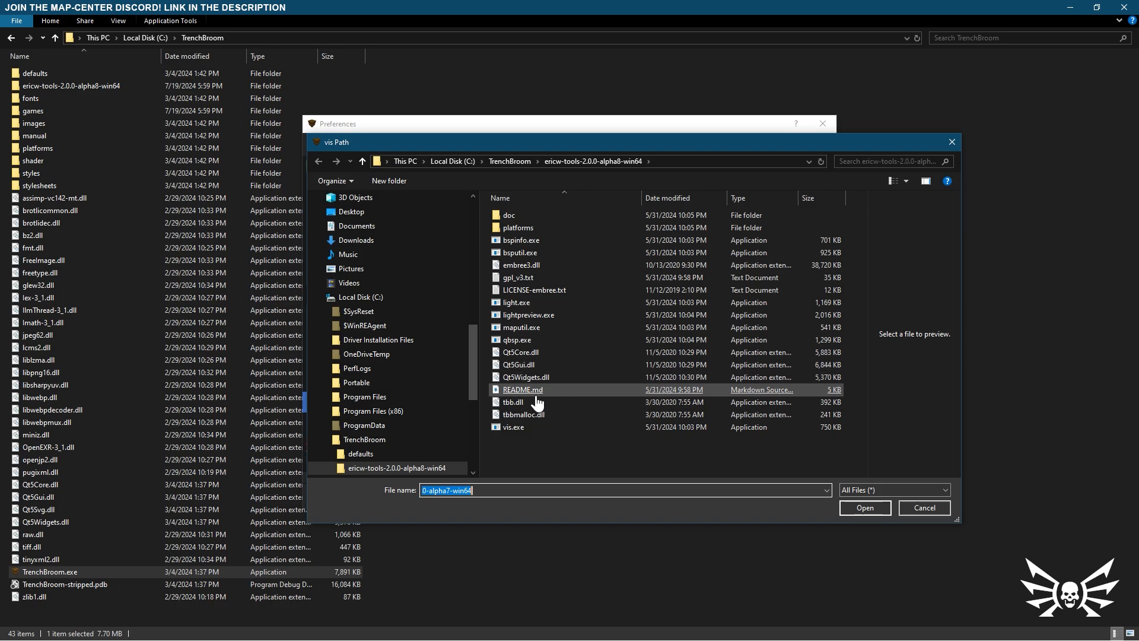
pyautogui.doubleClick(514, 427)
pyautogui.click(806, 252)
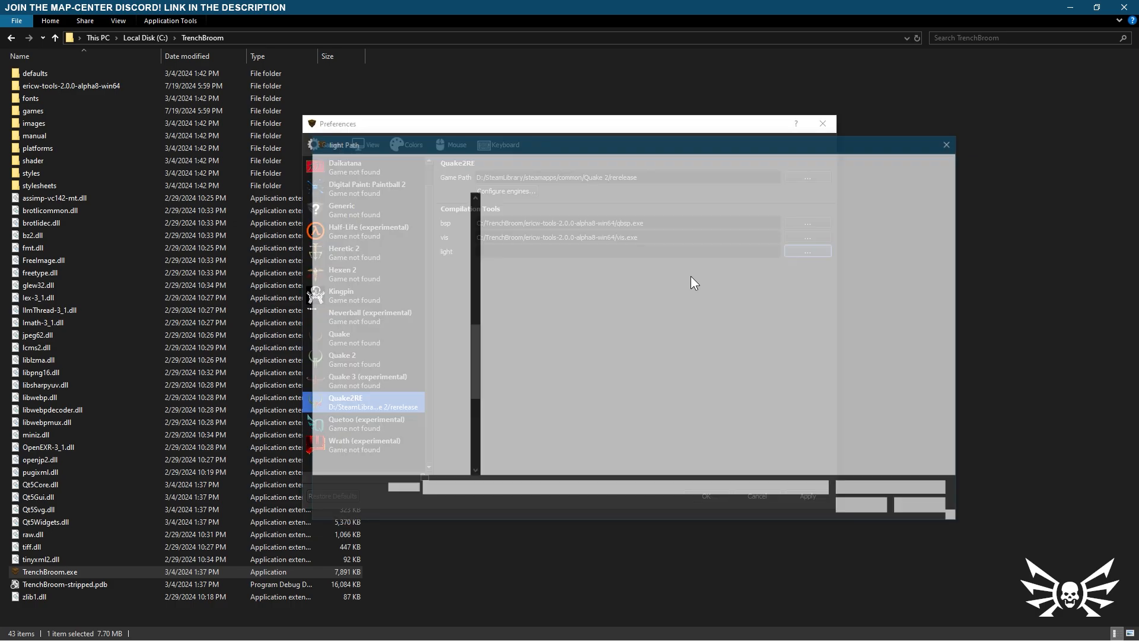
pyautogui.doubleClick(522, 320)
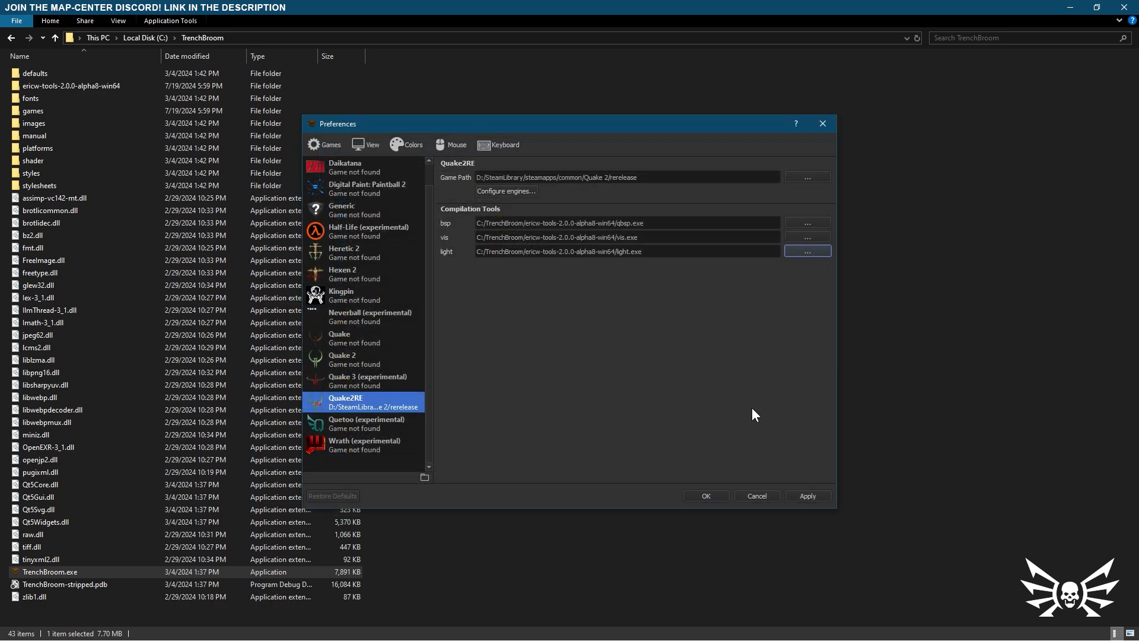
# - Apply and save the preferences, and close the game selection and the TrenchBroom welcome window
pyautogui.click(806, 493)
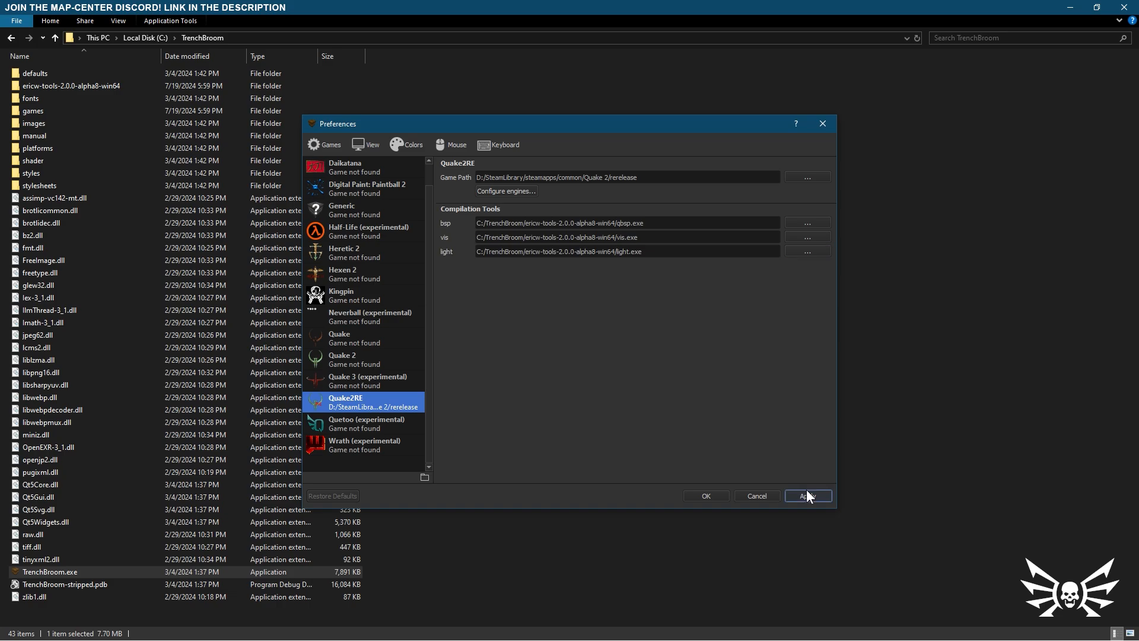
pyautogui.click(713, 493)
pyautogui.click(715, 226)
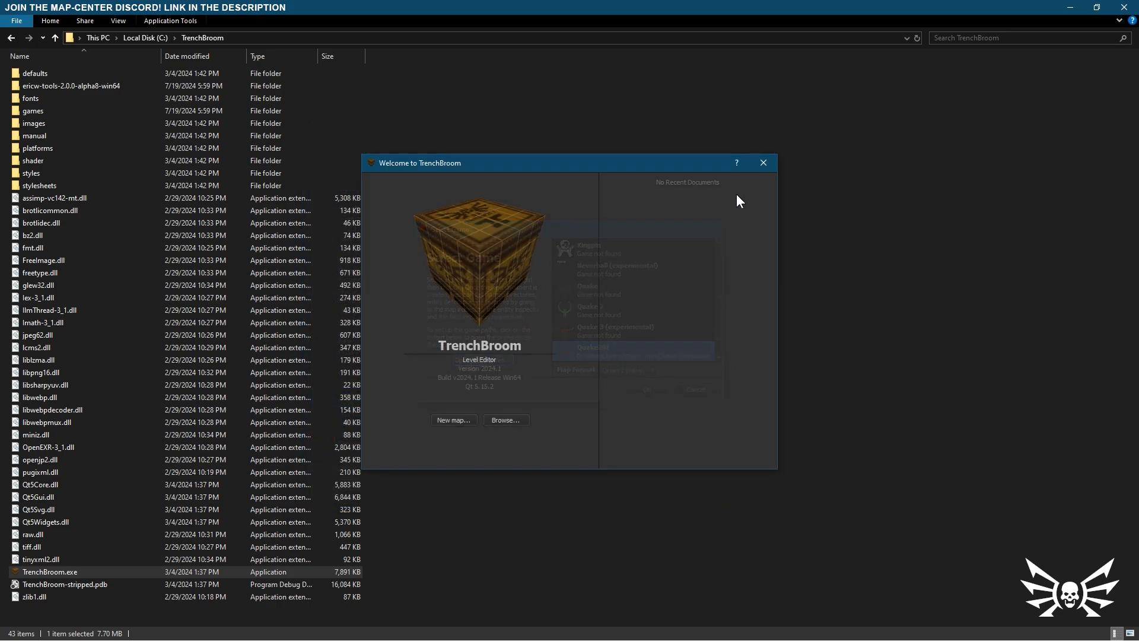
pyautogui.click(764, 163)
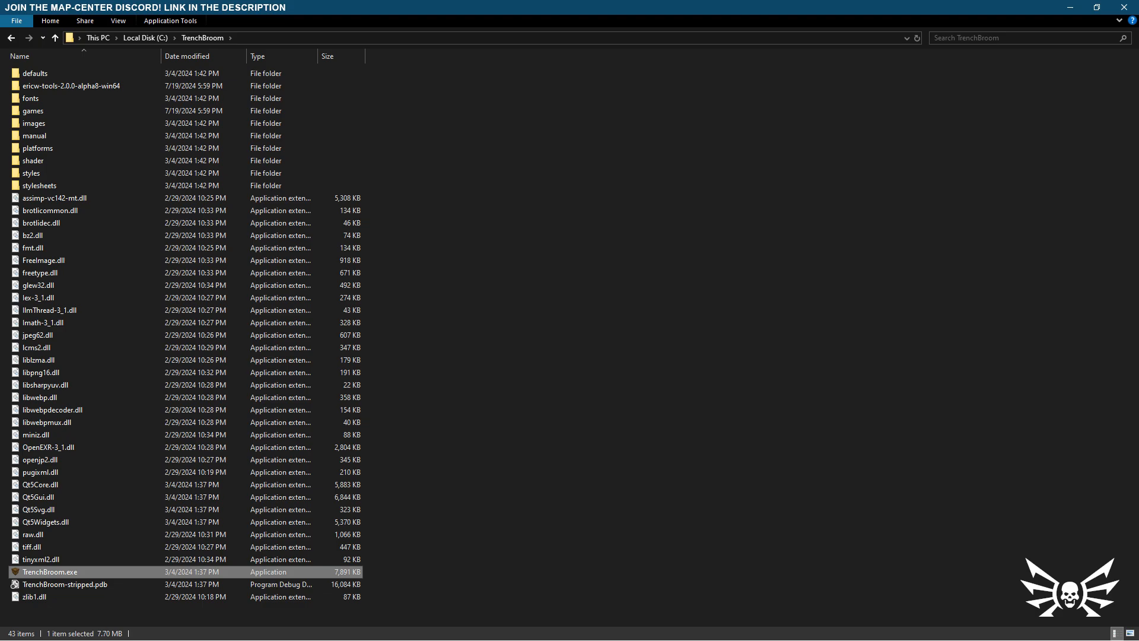
# - Open the rerelease folder of Quake 2 under SteamLibrary\steamapps\common on Storage (D:) in File Explorer
pyautogui.click(465, 382)
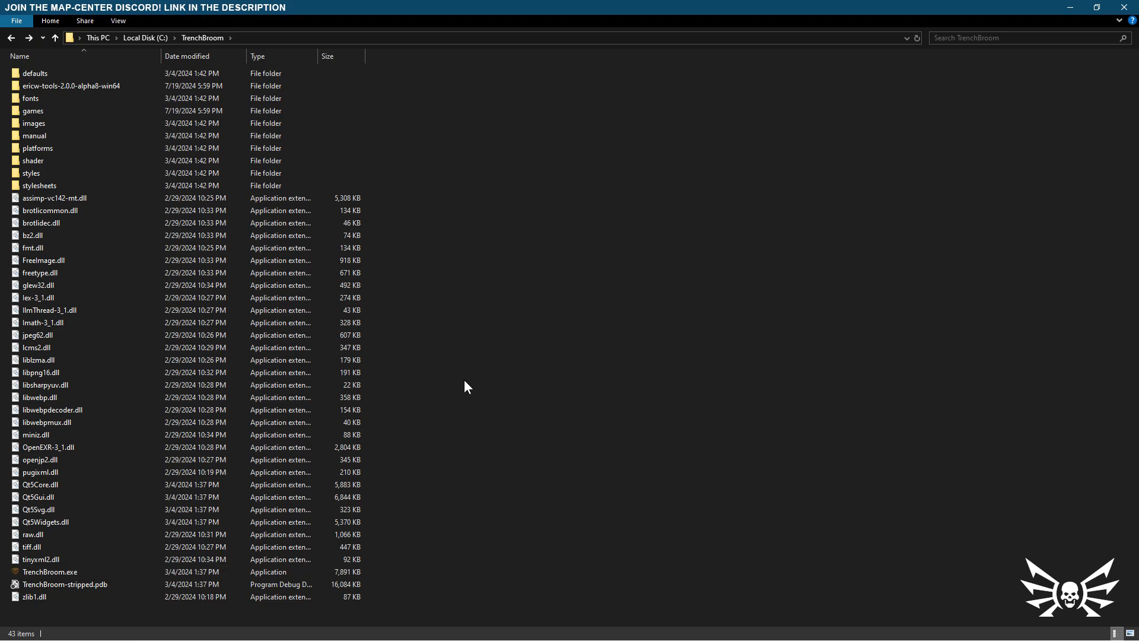
pyautogui.click(99, 36)
pyautogui.doubleClick(211, 142)
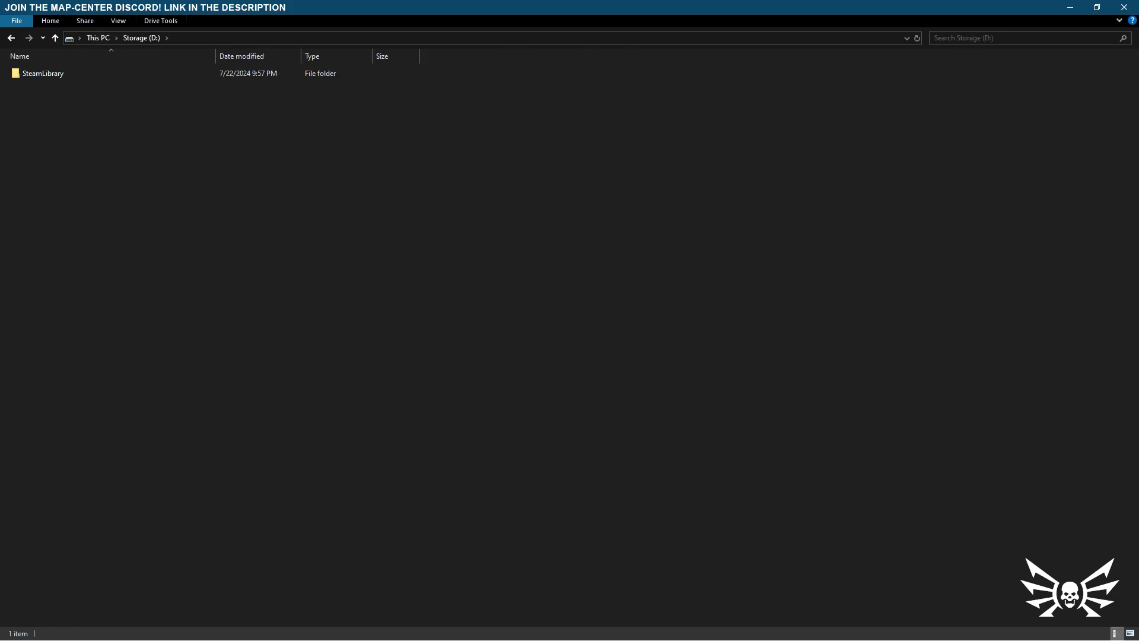
pyautogui.doubleClick(42, 73)
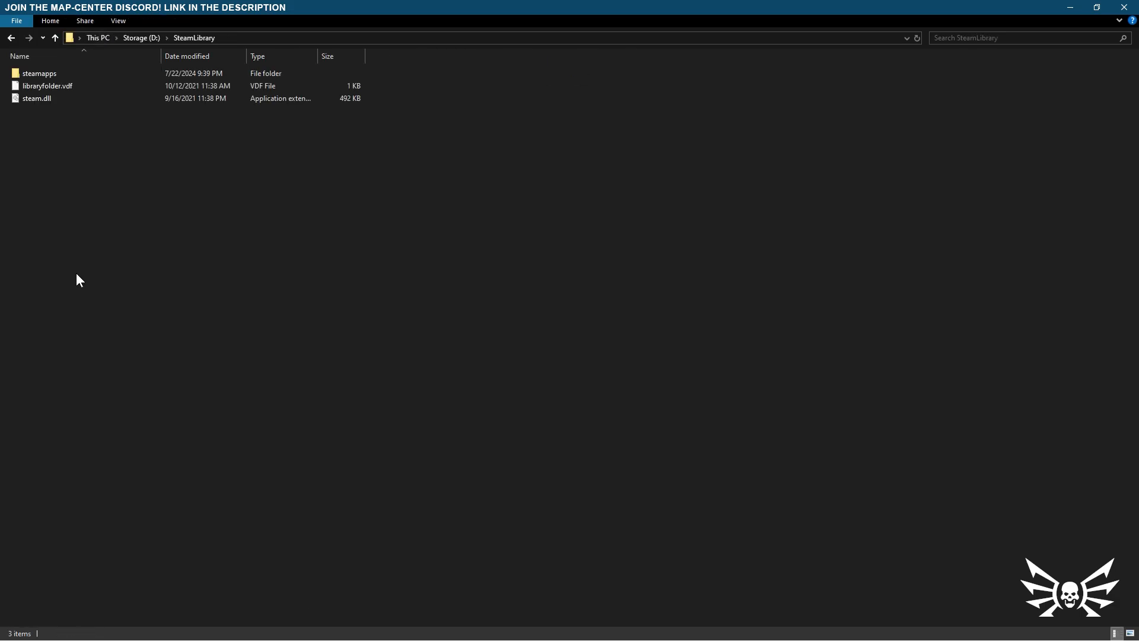
pyautogui.doubleClick(45, 75)
pyautogui.doubleClick(42, 74)
pyautogui.doubleClick(46, 111)
pyautogui.click(46, 111)
pyautogui.doubleClick(41, 122)
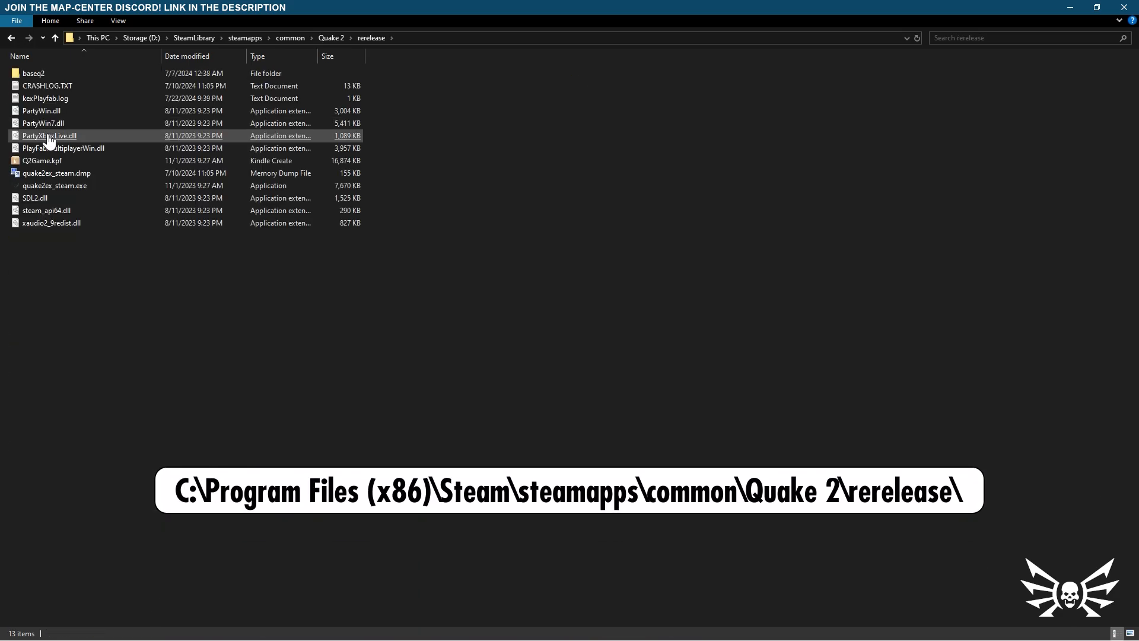
# - Create a new folder named mapping inside the rerelease folder
pyautogui.rightClick(89, 271)
pyautogui.moveTo(149, 460)
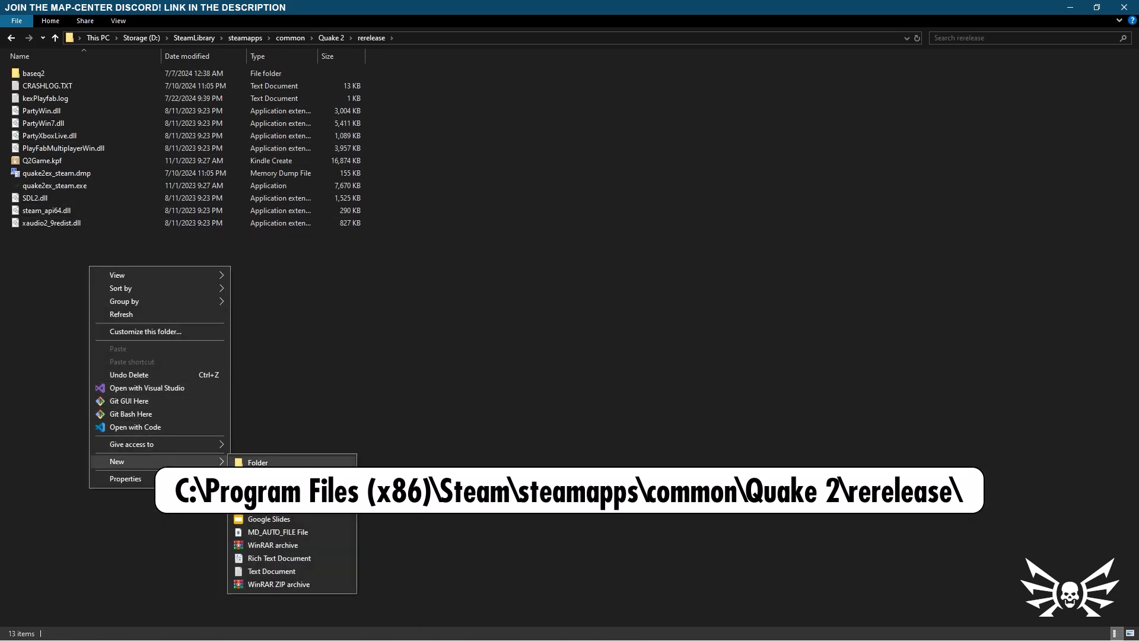
pyautogui.click(256, 462)
pyautogui.write('mapping')
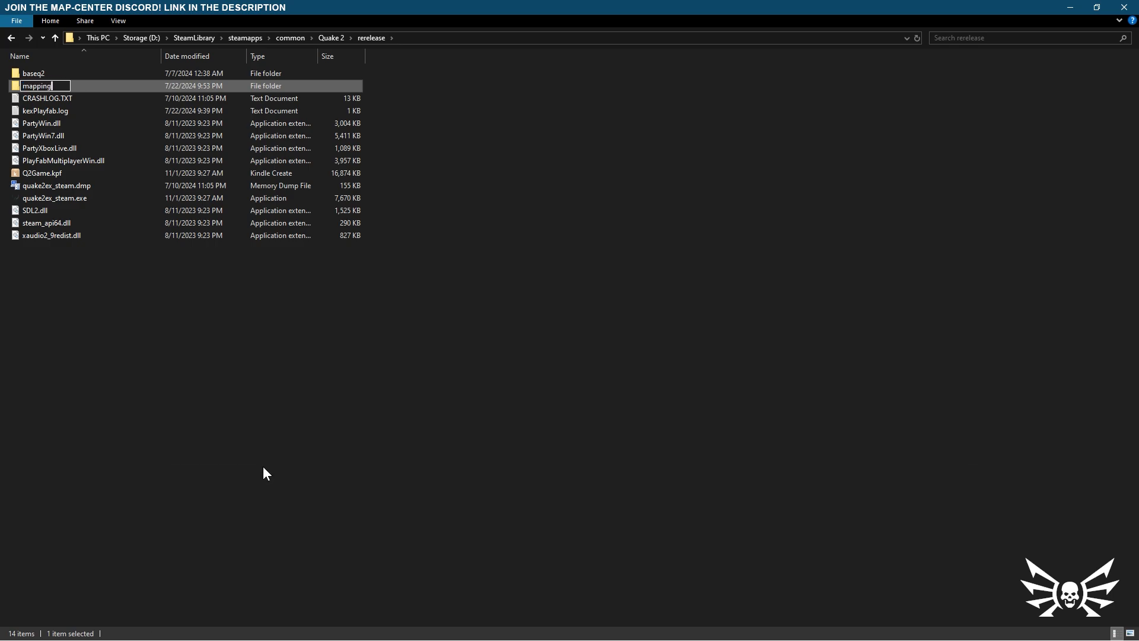
pyautogui.press('Return')
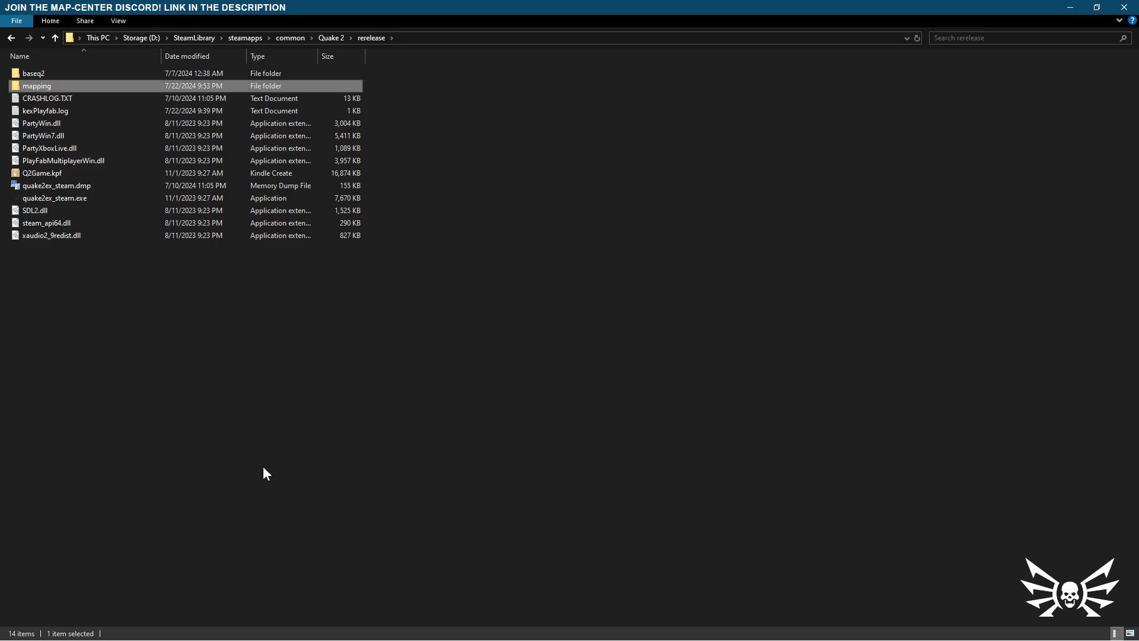
# - Create a new folder named maps inside the mapping folder
pyautogui.doubleClick(44, 86)
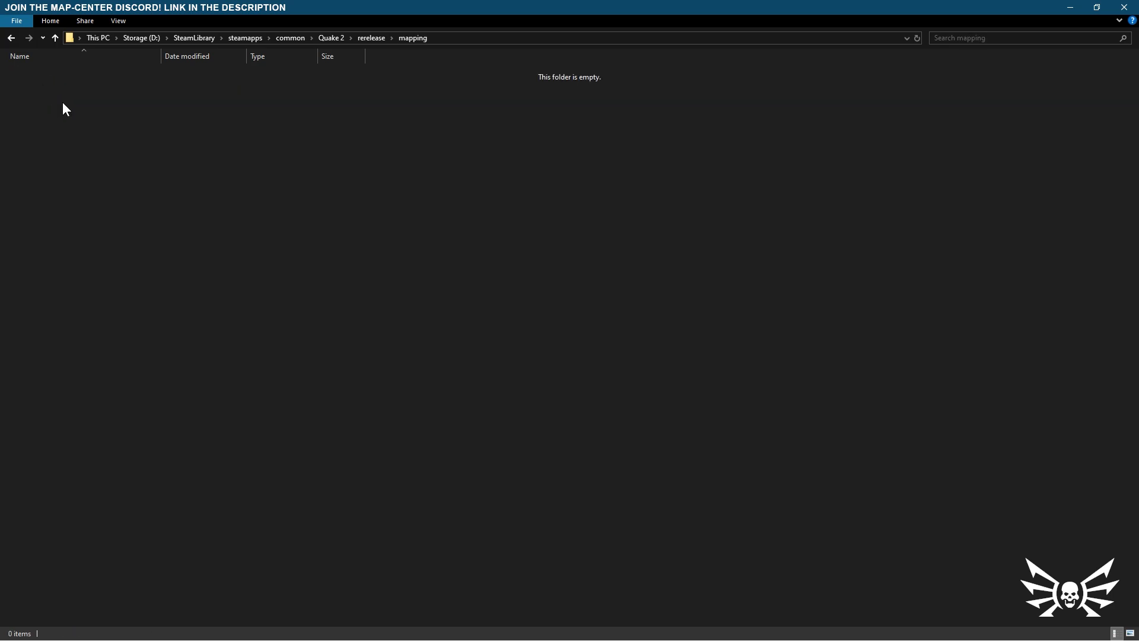
pyautogui.rightClick(150, 186)
pyautogui.moveTo(205, 385)
pyautogui.click(313, 385)
pyautogui.write('maps')
pyautogui.press('Return')
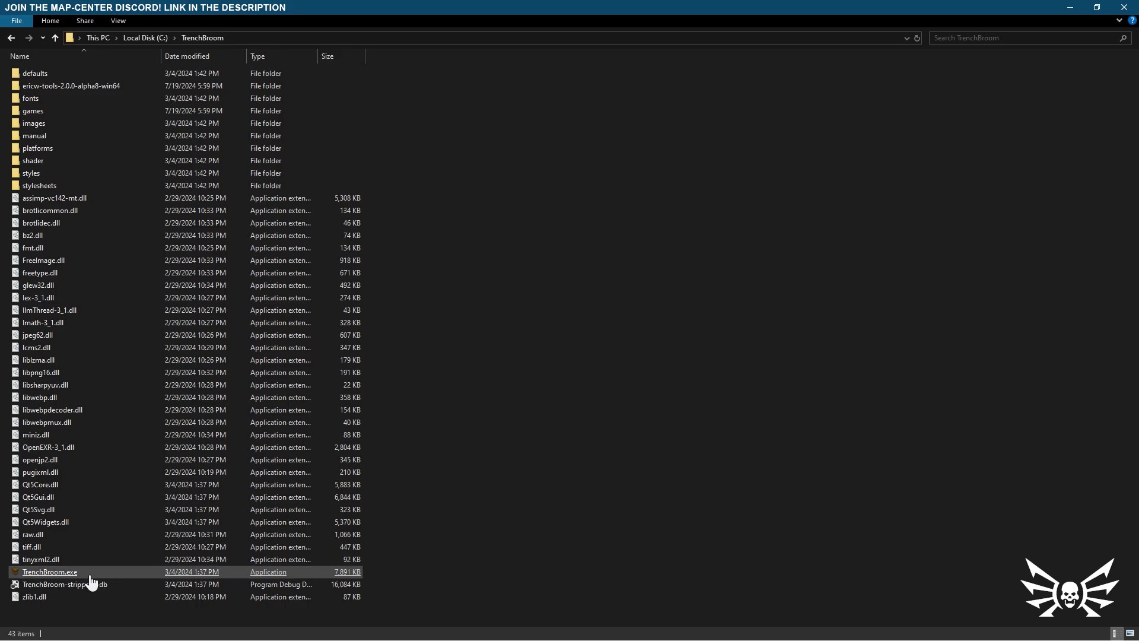
# - Launch TrenchBroom.exe from C:\TrenchBroom and create a new Quake2RE map in the Quake2 (Valve) format
pyautogui.click(89, 575)
pyautogui.click(89, 576)
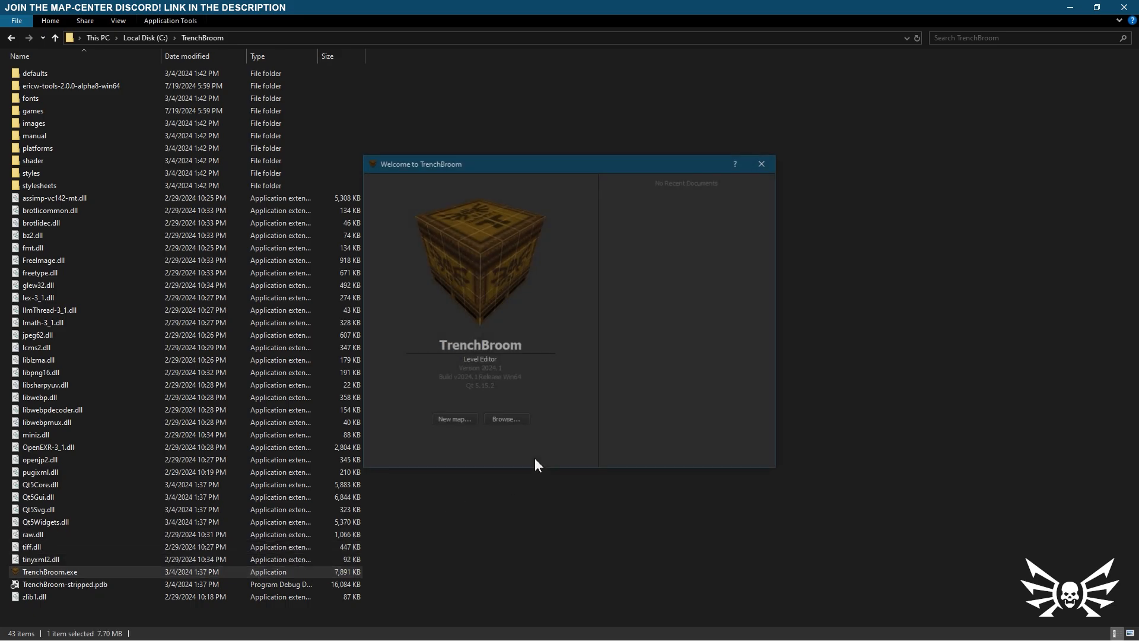
pyautogui.click(452, 419)
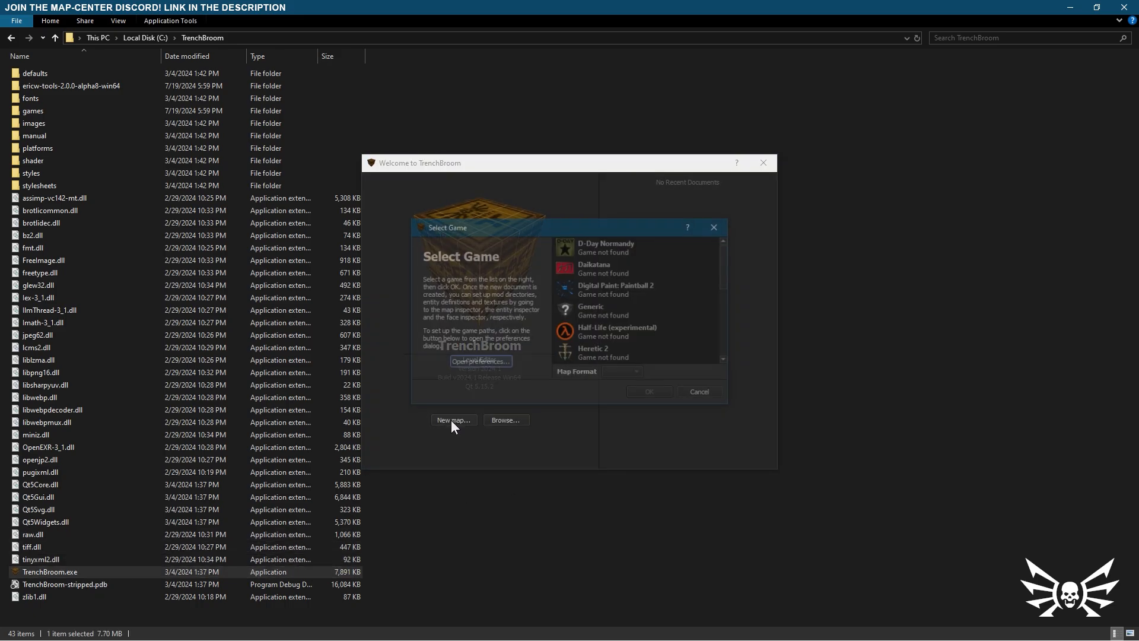
pyautogui.moveTo(726, 274); pyautogui.dragTo(727, 345)
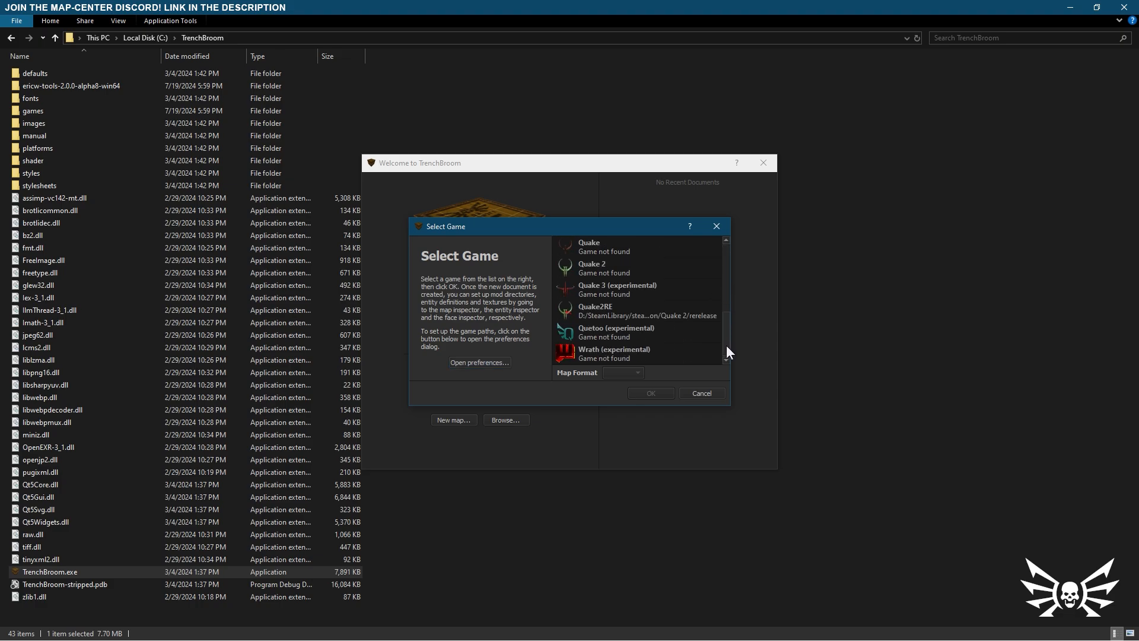
pyautogui.click(646, 311)
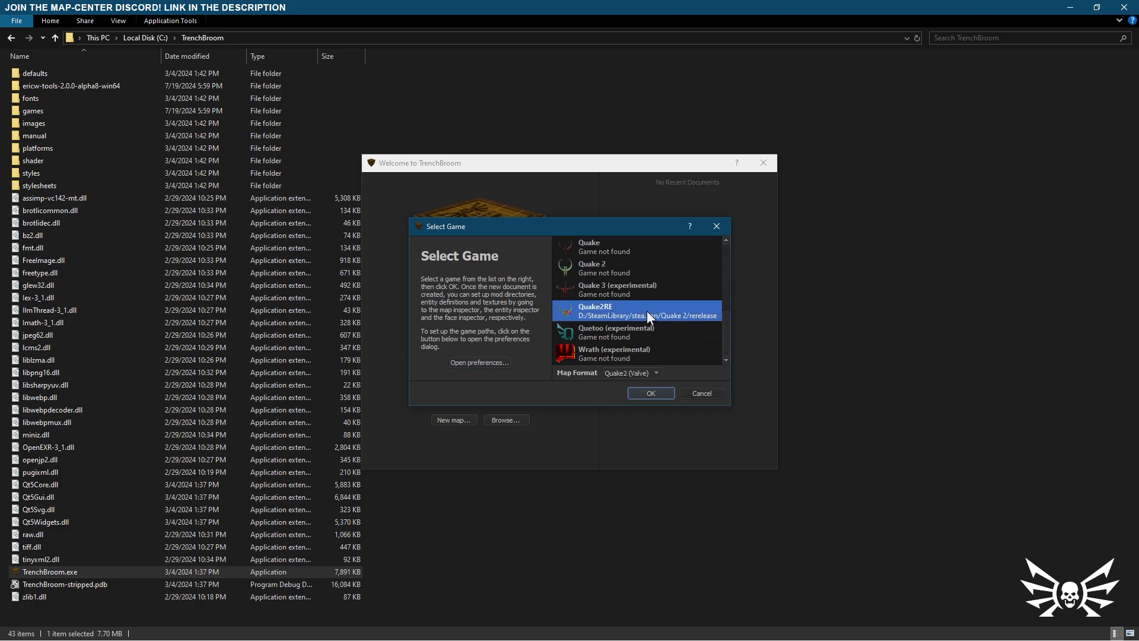
pyautogui.click(624, 373)
pyautogui.click(628, 373)
pyautogui.click(643, 393)
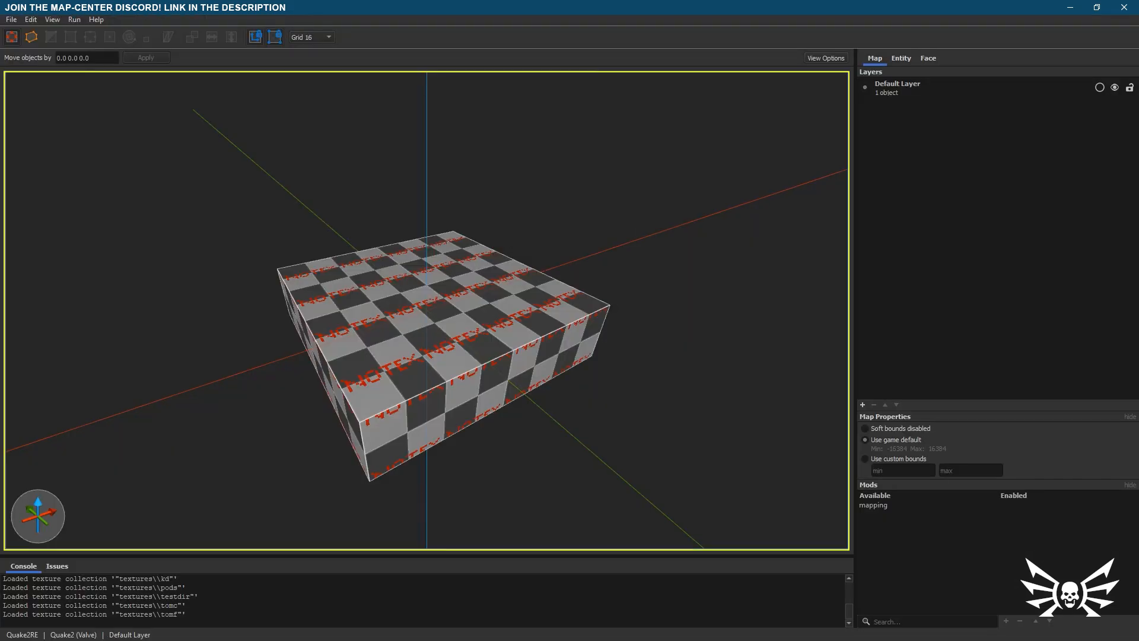
# - Examine the default brush in the 3D view from different distances, heights and angles
pyautogui.hotkey('ctrl', 'a')
pyautogui.press('s')
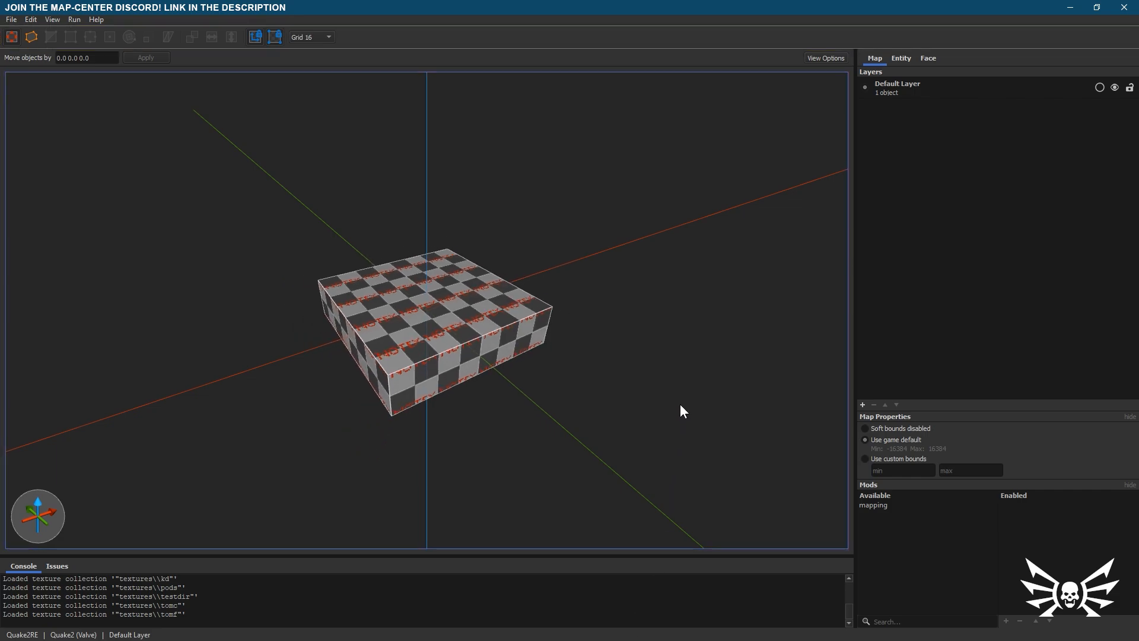
pyautogui.press('w')
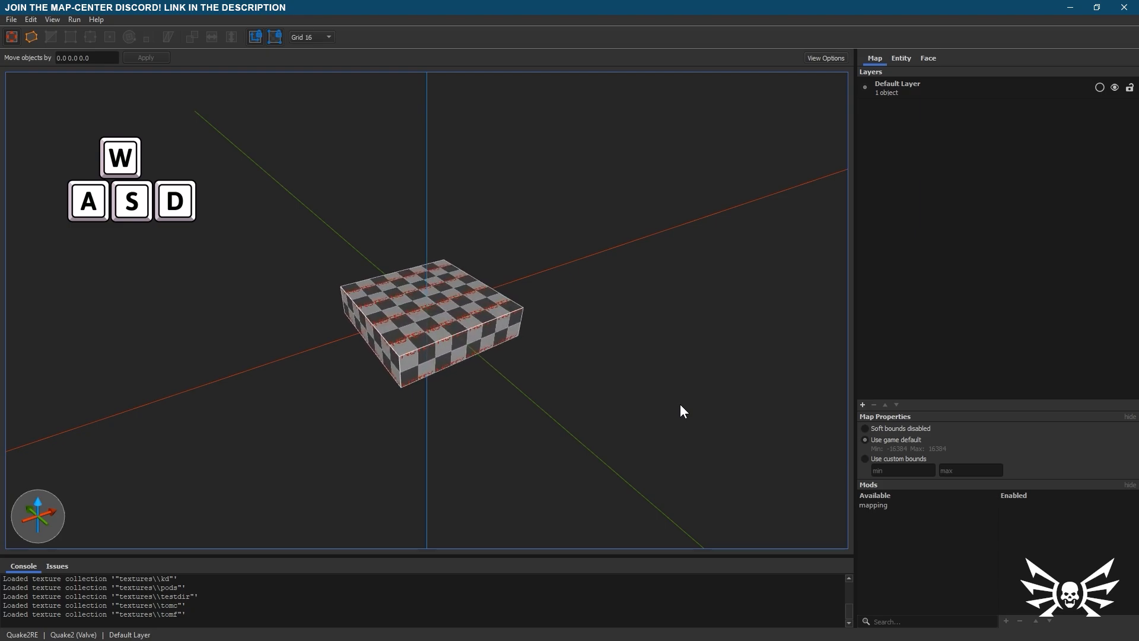
pyautogui.press('d')
pyautogui.press('a')
pyautogui.press('d')
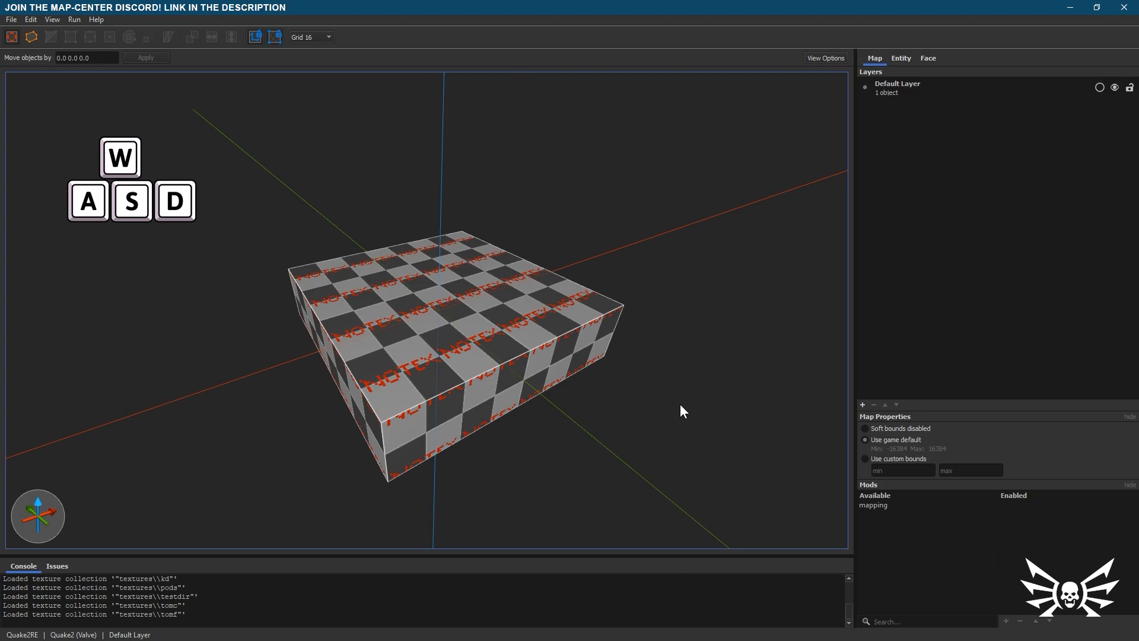
pyautogui.moveTo(532, 491)
pyautogui.mouseDown(button='right')
pyautogui.moveTo(530, 472)
pyautogui.moveTo(557, 483)
pyautogui.moveTo(531, 515)
pyautogui.moveTo(510, 498)
pyautogui.moveTo(527, 470)
pyautogui.moveTo(543, 482)
pyautogui.moveTo(530, 502)
pyautogui.moveTo(343, 477)
pyautogui.moveTo(546, 489)
pyautogui.moveTo(659, 481)
pyautogui.moveTo(521, 481)
pyautogui.mouseUp(button='right')
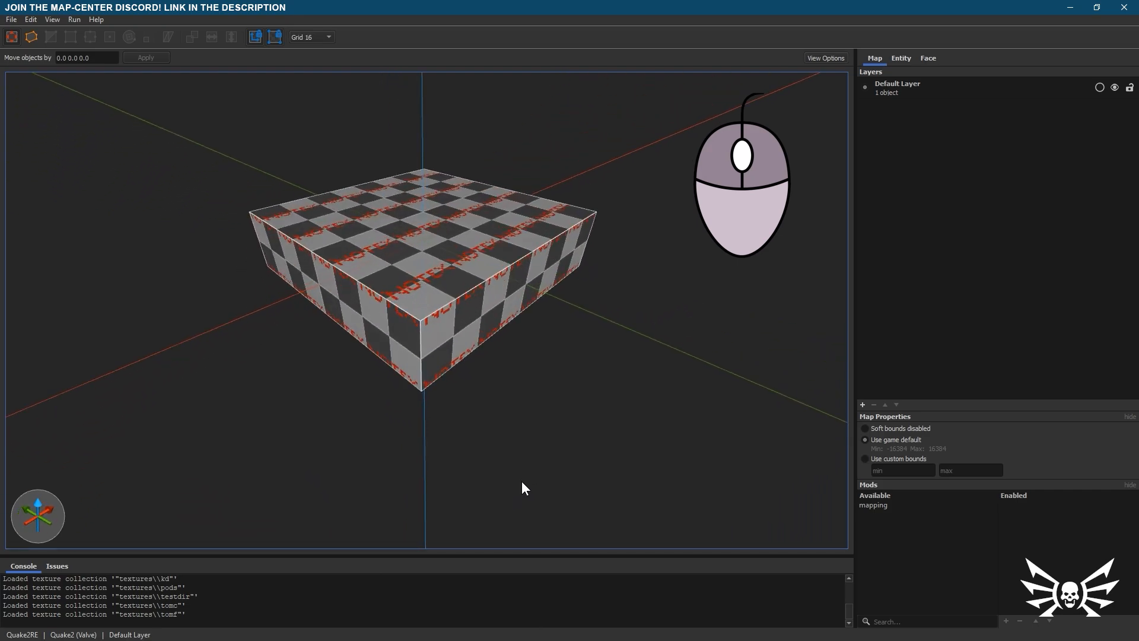
pyautogui.scroll(3, 521, 482)
pyautogui.scroll(-2, 522, 482)
pyautogui.scroll(-2, 521, 482)
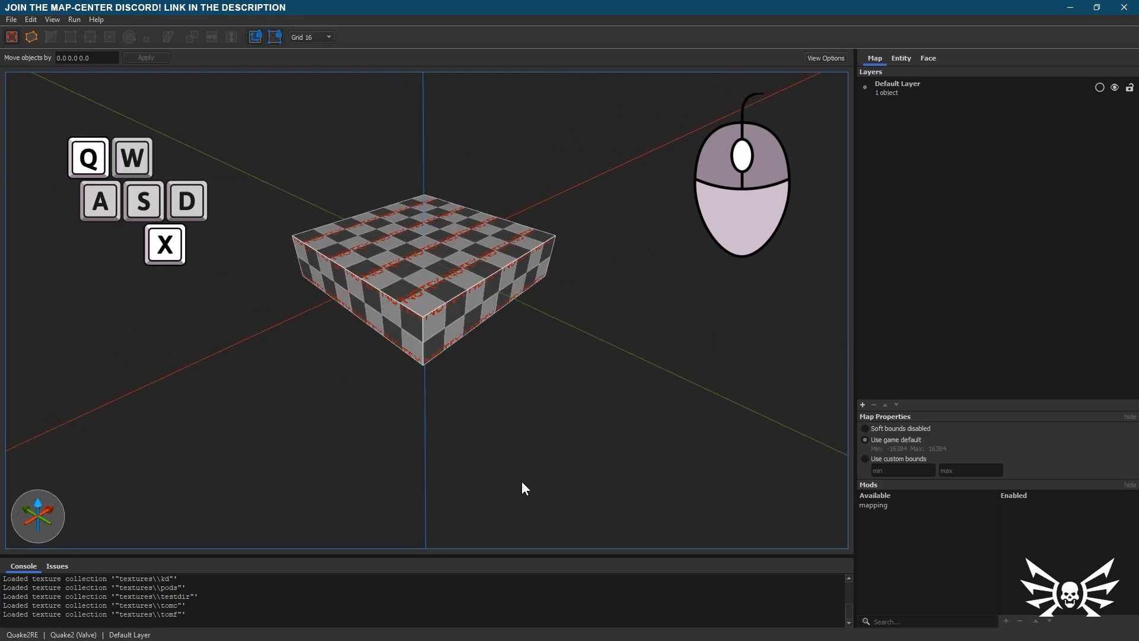
pyautogui.press('q')
pyautogui.press('x')
pyautogui.moveTo(522, 481)
pyautogui.mouseDown(button='right')
pyautogui.moveTo(521, 468)
pyautogui.moveTo(521, 479)
pyautogui.mouseUp(button='right')
pyautogui.press('q')
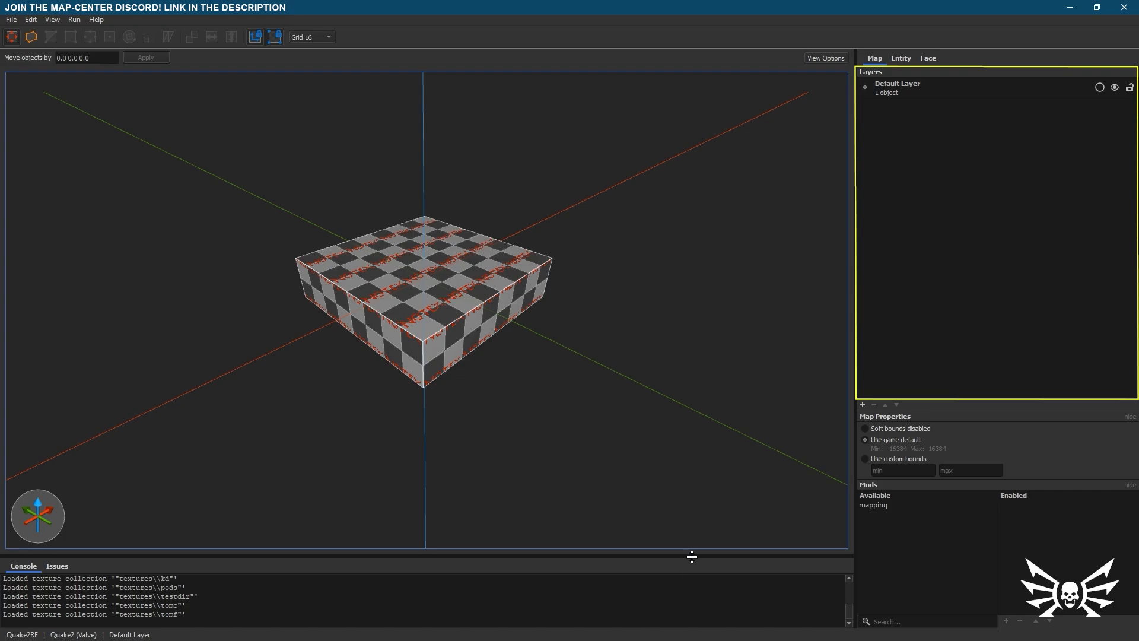
# - Add two new layers to the map named Layer 2 and Layer 3
pyautogui.click(862, 405)
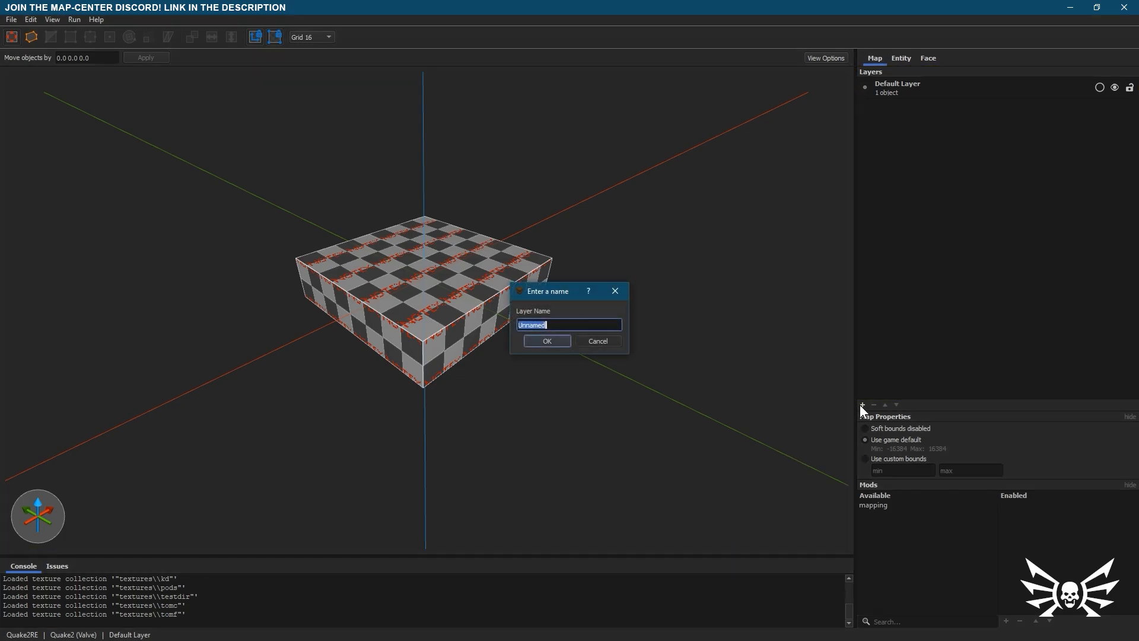
pyautogui.write('Layer 2')
pyautogui.press('Return')
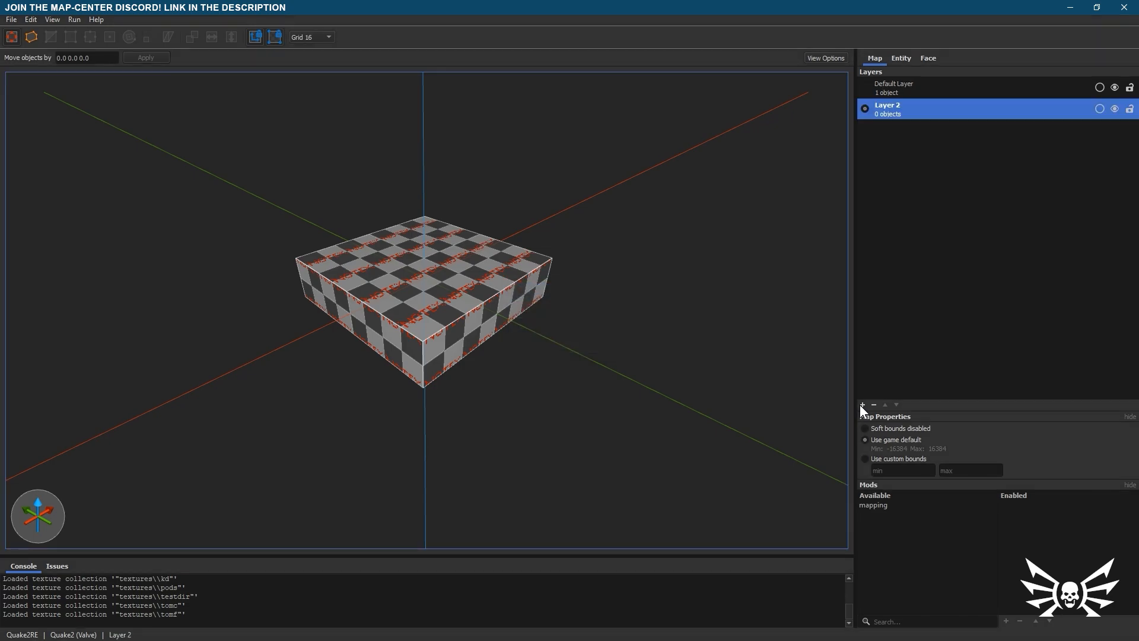
pyautogui.click(860, 404)
pyautogui.write('Layer 3')
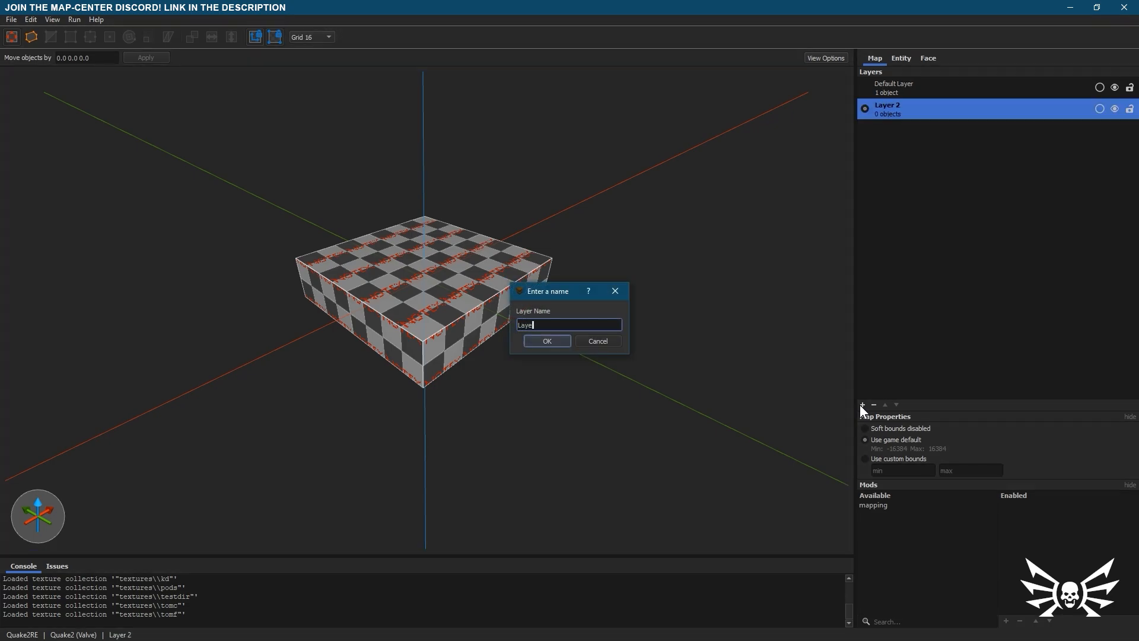
pyautogui.press('Return')
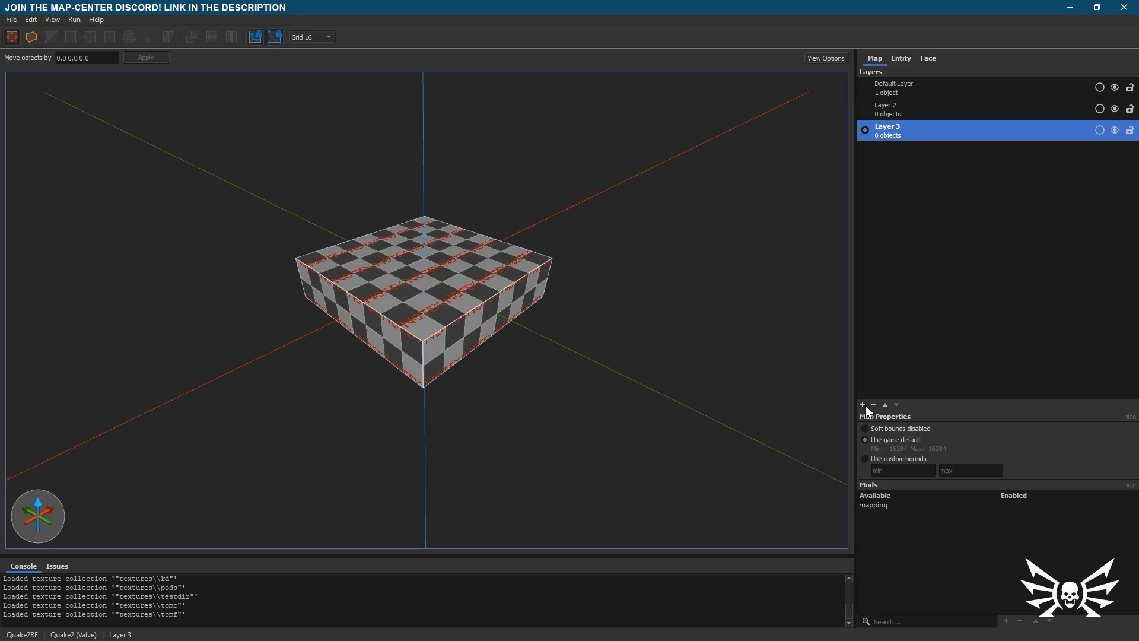
# - Move Layer 3 above Layer 2 and back below it, and make the Default Layer the active layer
pyautogui.click(884, 404)
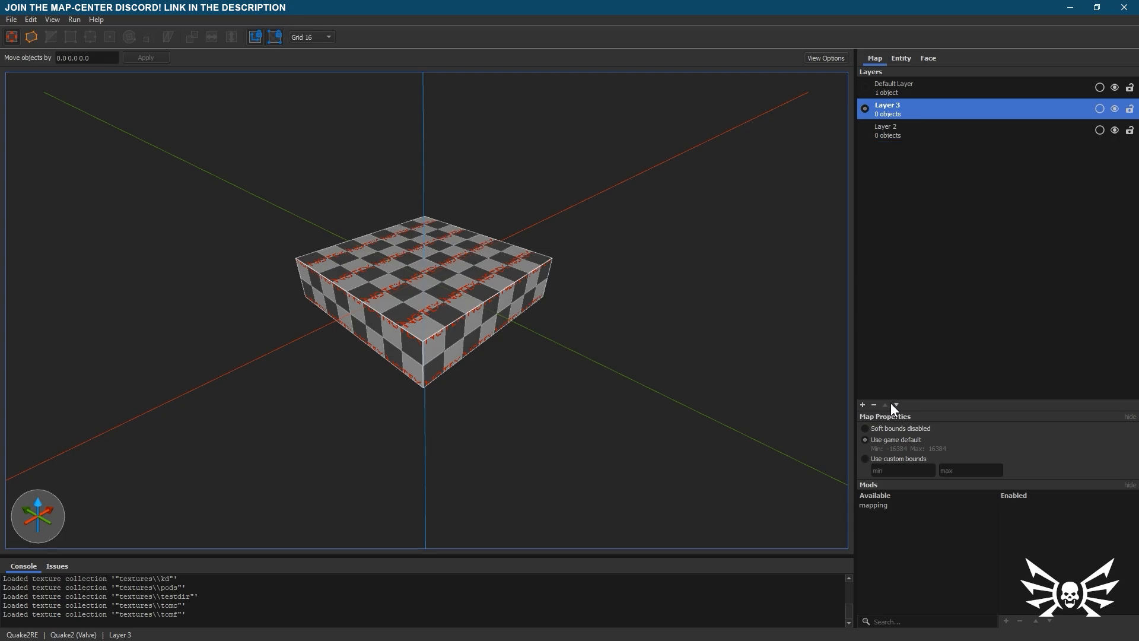
pyautogui.click(896, 404)
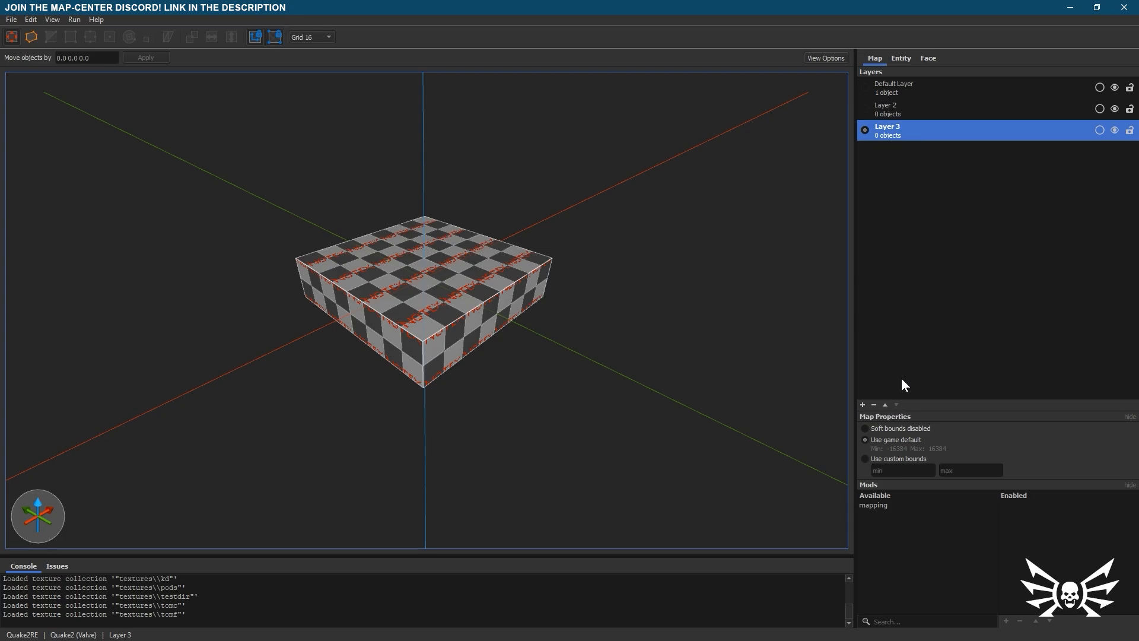
pyautogui.click(867, 109)
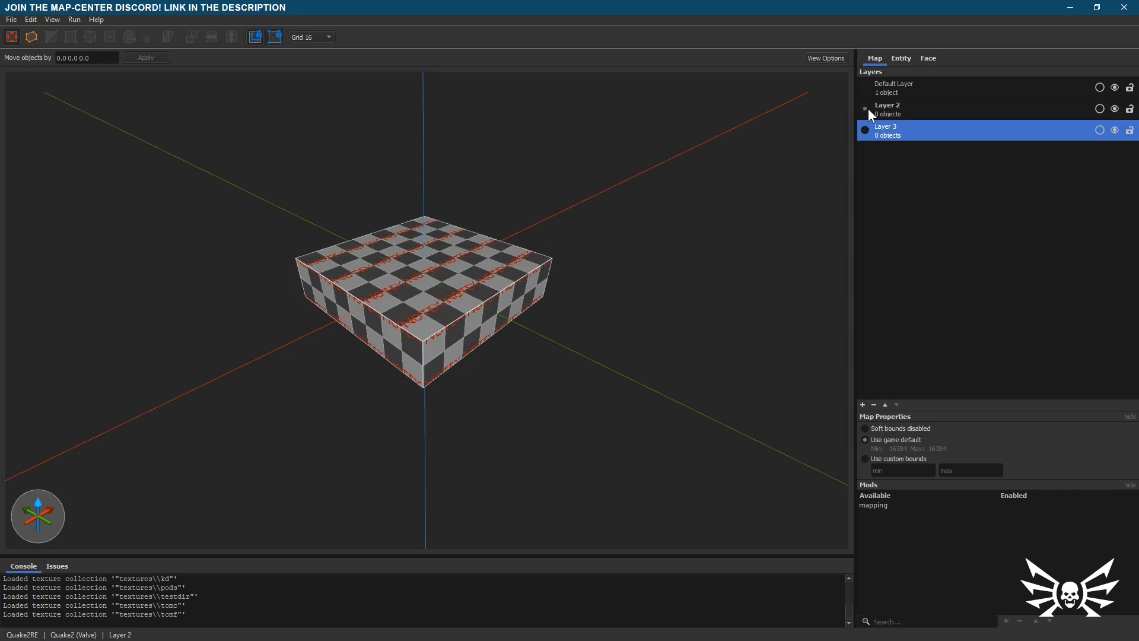
pyautogui.click(867, 88)
# - Hide and show the Default Layer, and lock and unlock it
pyautogui.click(1093, 87)
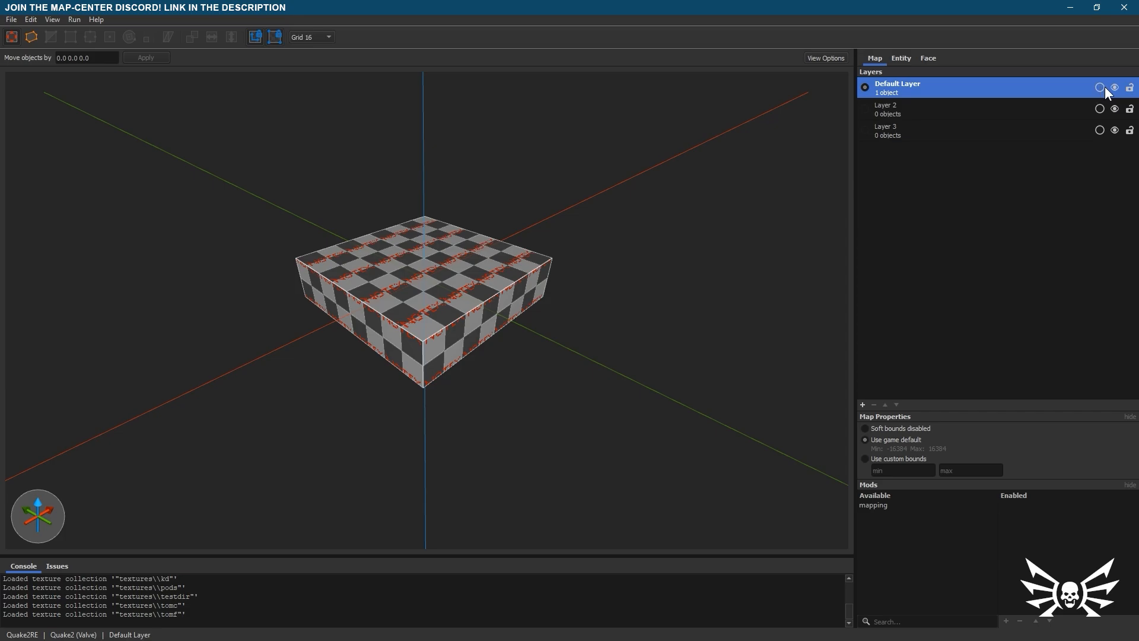
pyautogui.click(1114, 88)
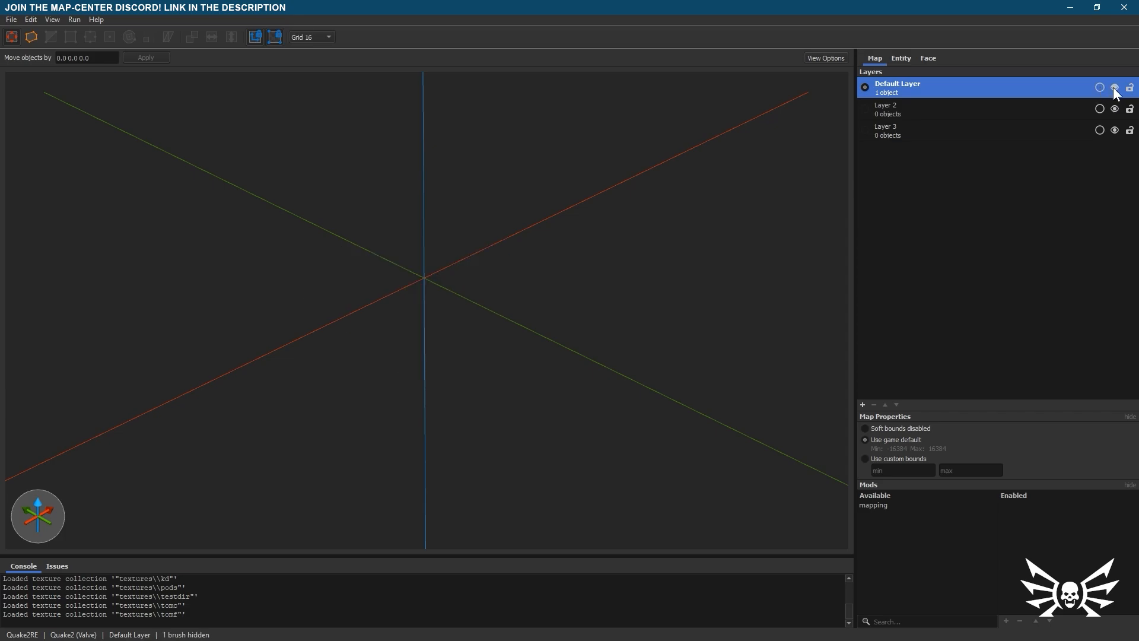
pyautogui.click(1114, 88)
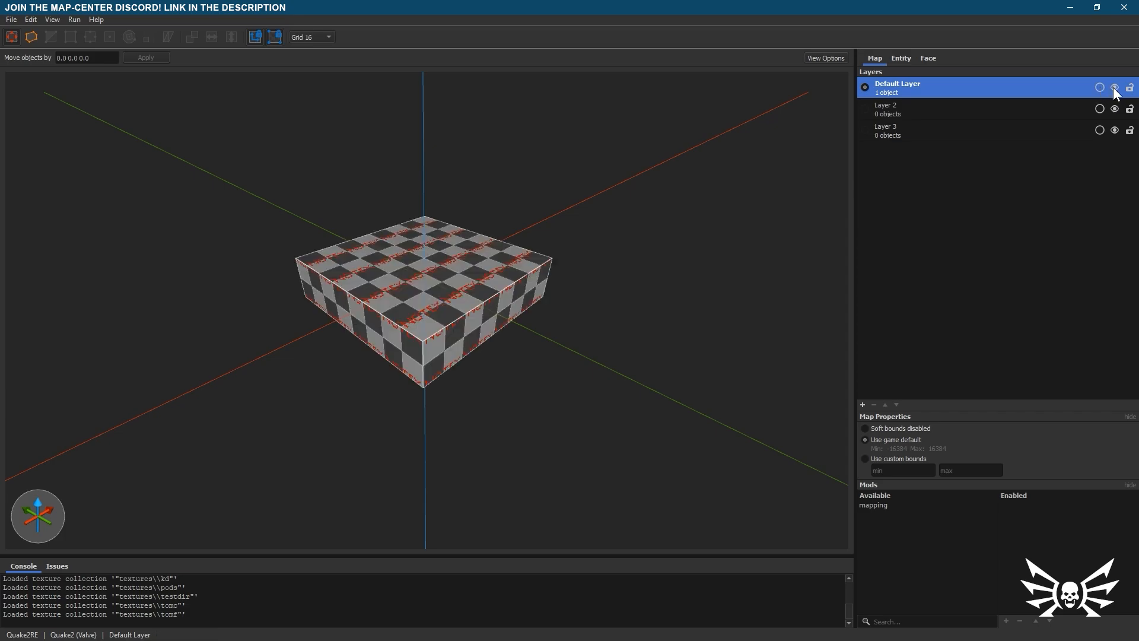
pyautogui.click(1129, 89)
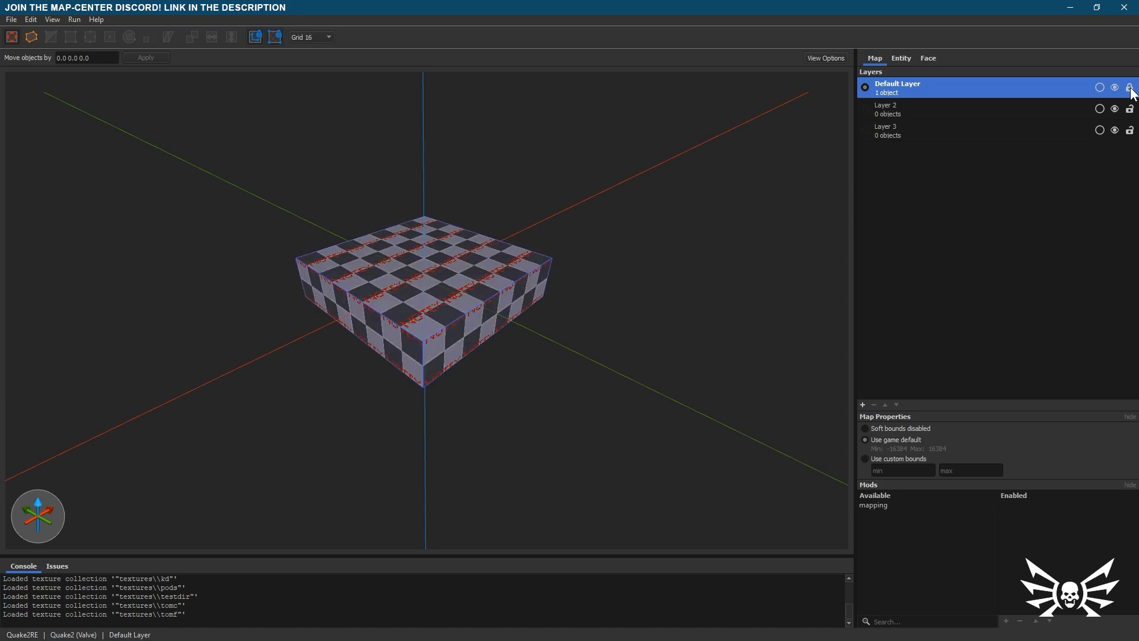
pyautogui.click(1130, 88)
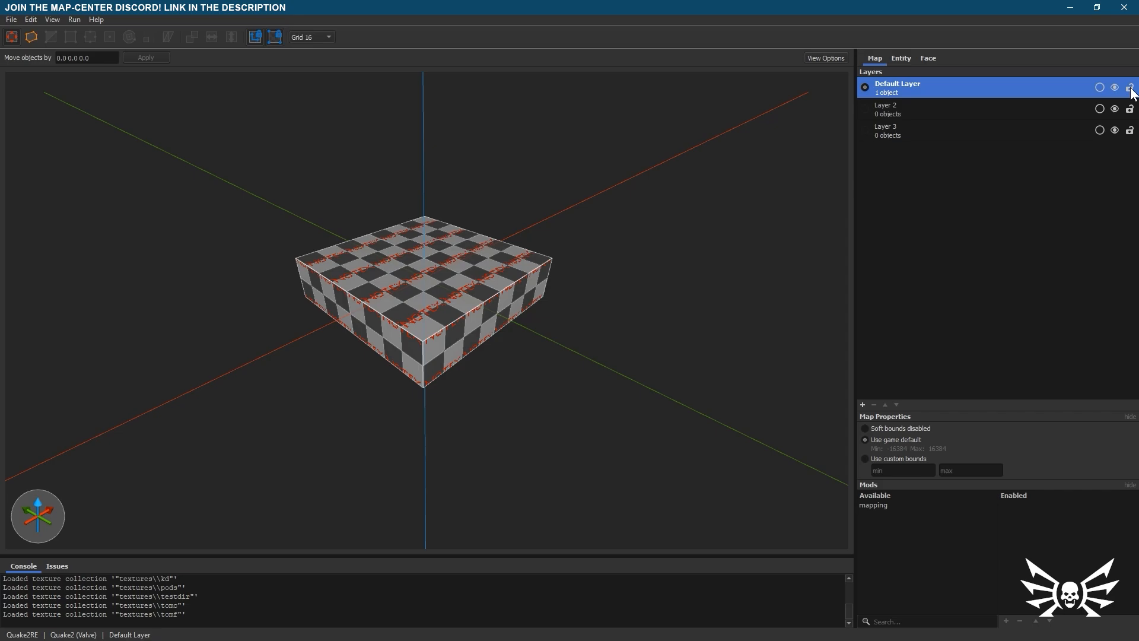
# - Inspect the key and value of the classname property in the worldspawn entity's properties
pyautogui.hotkey('ctrl', '2')
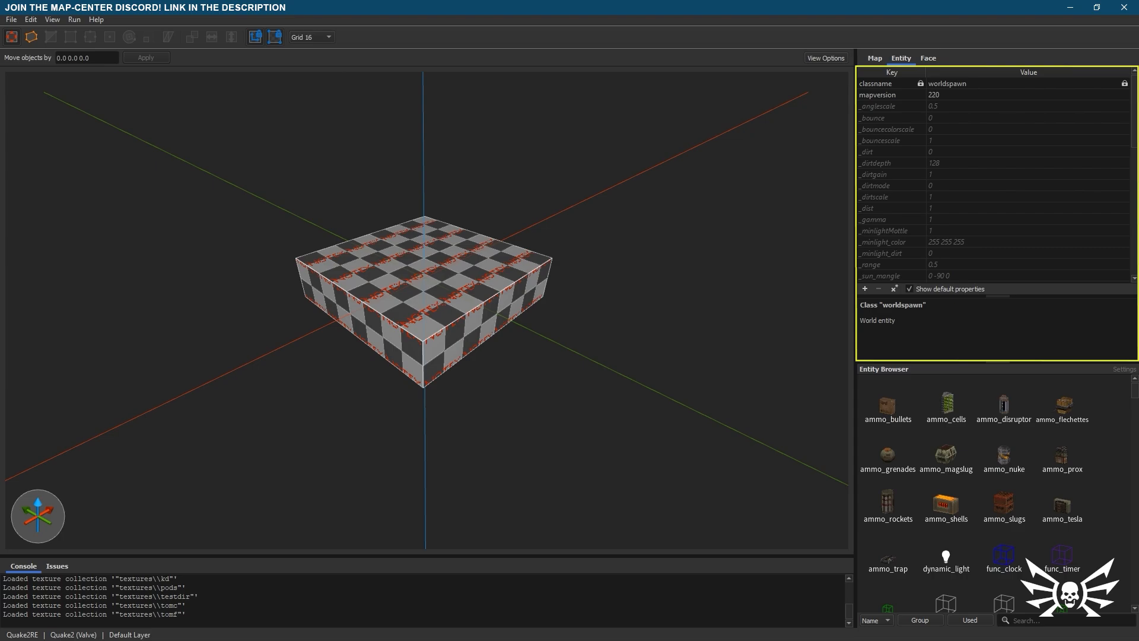
pyautogui.click(898, 86)
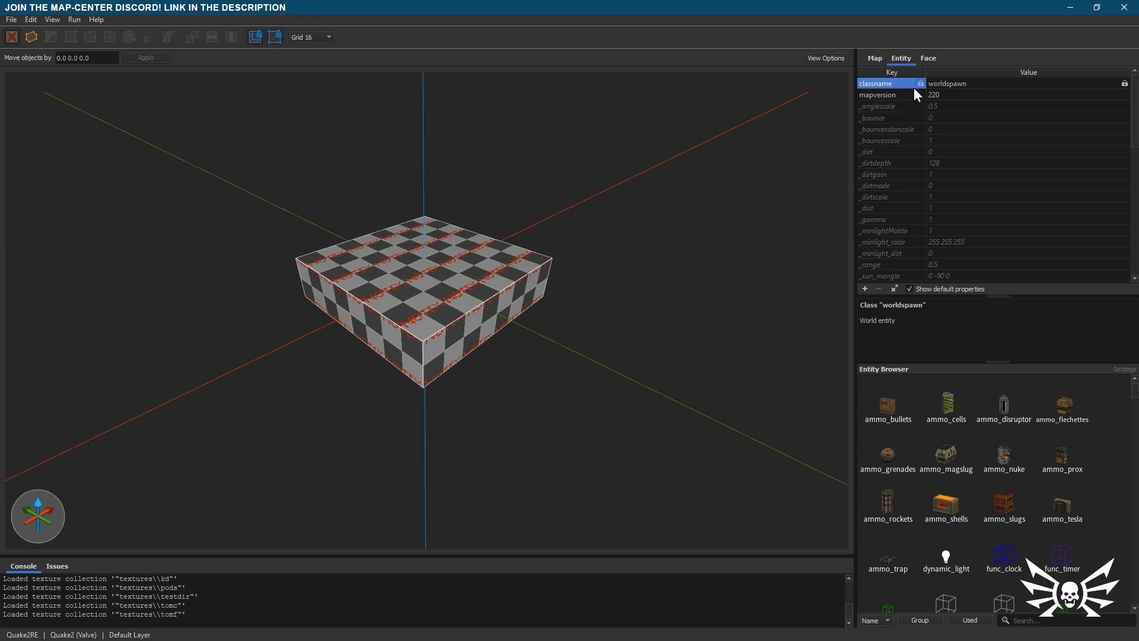
pyautogui.click(979, 86)
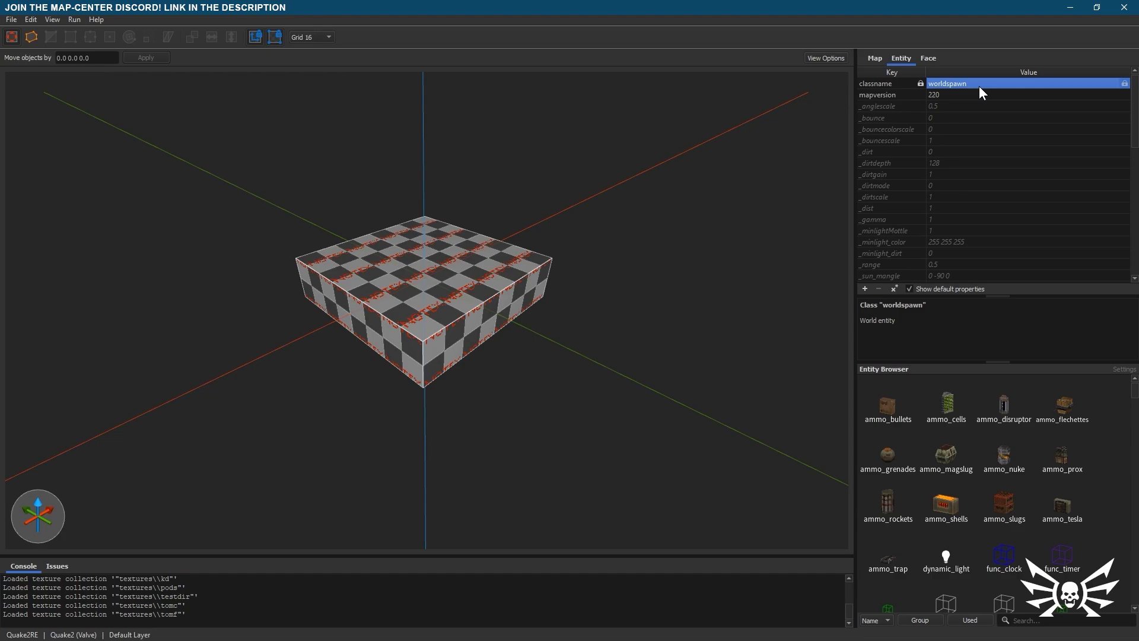
# - Add a worldspawn property "property 1" with the value "value 1" and remove it again
pyautogui.click(865, 288)
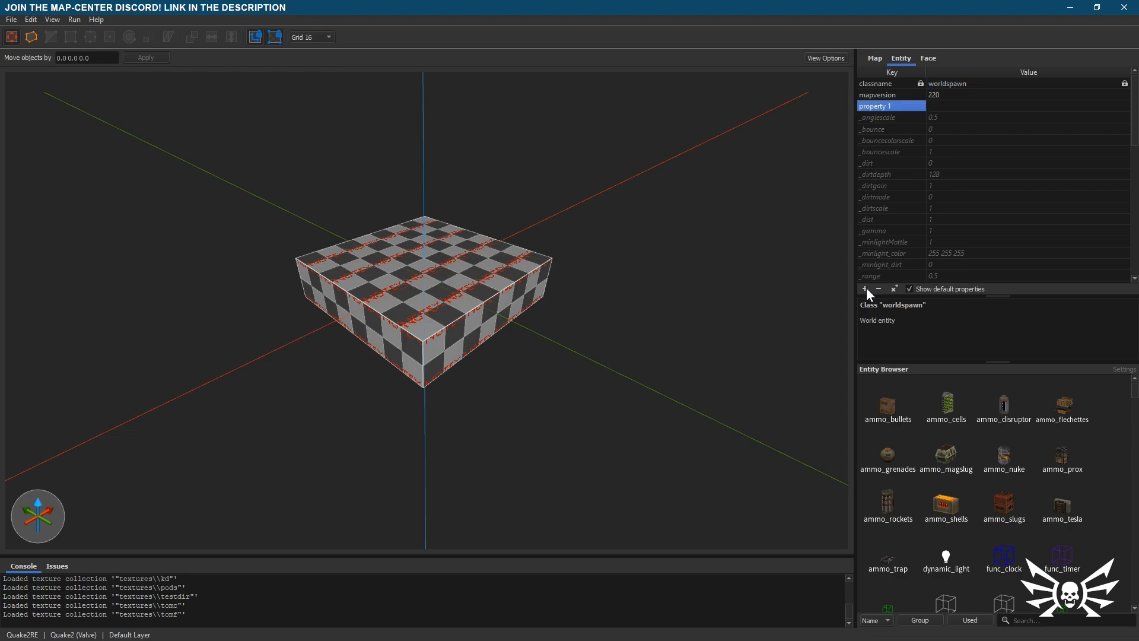
pyautogui.press('Tab')
pyautogui.write('value 1')
pyautogui.press('Return')
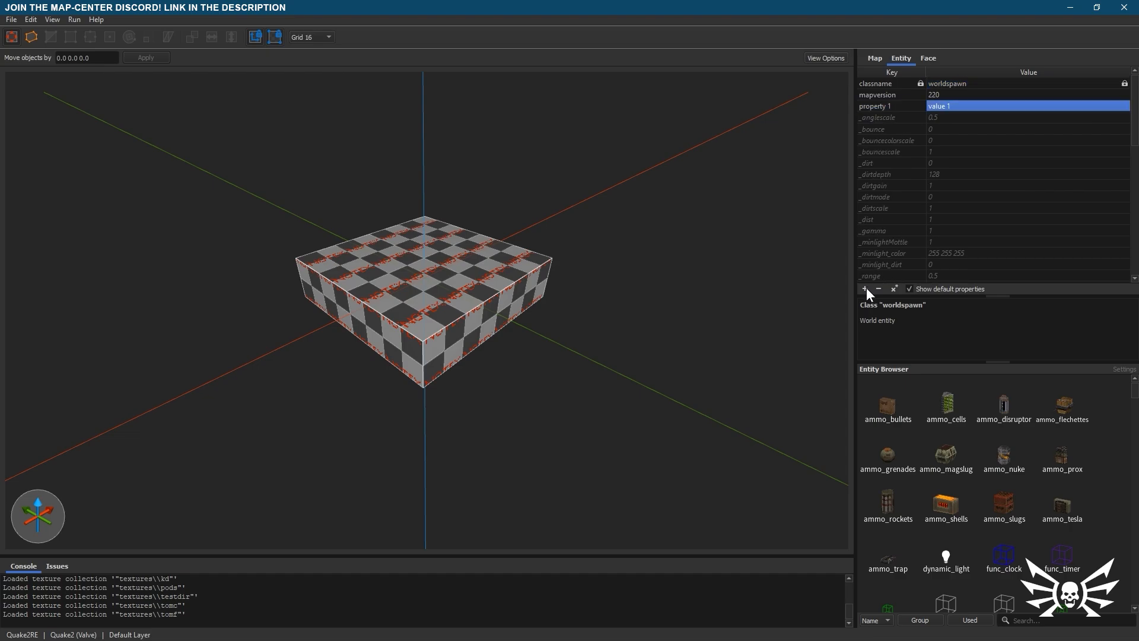
pyautogui.click(900, 108)
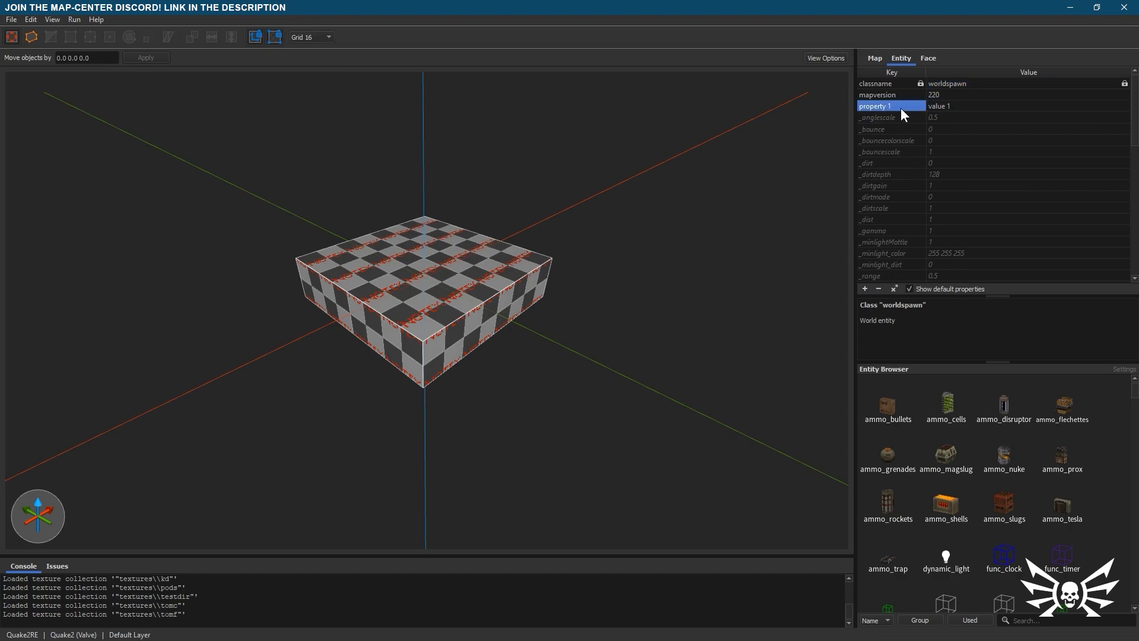
pyautogui.click(877, 289)
# - View the available choice options for the worldspawn _dirt property without changing it
pyautogui.click(966, 152)
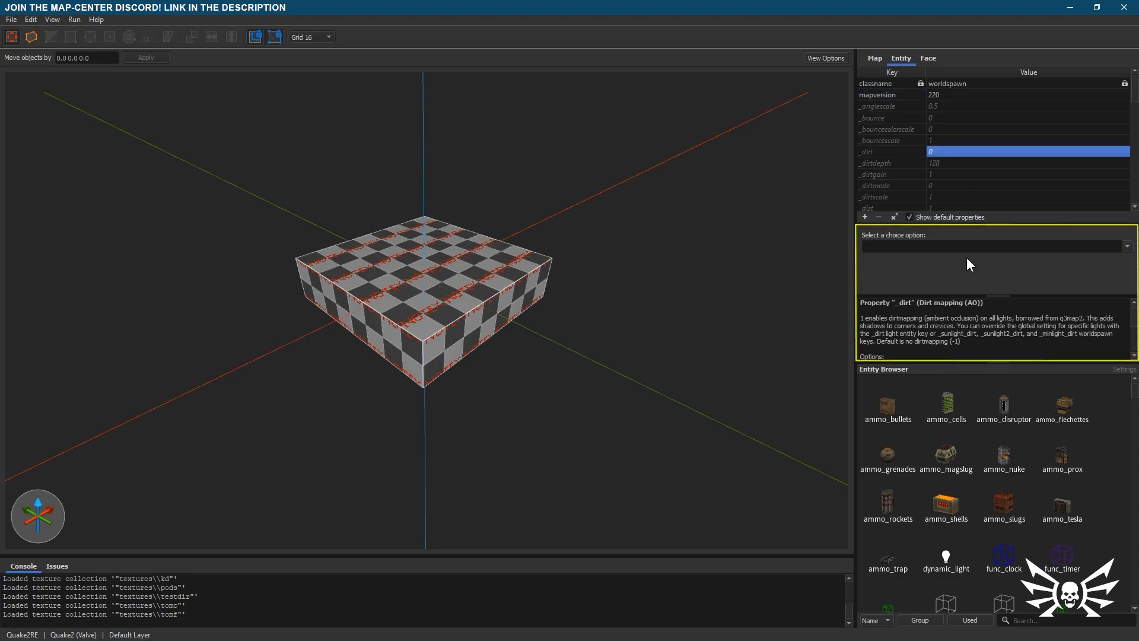
pyautogui.click(1127, 247)
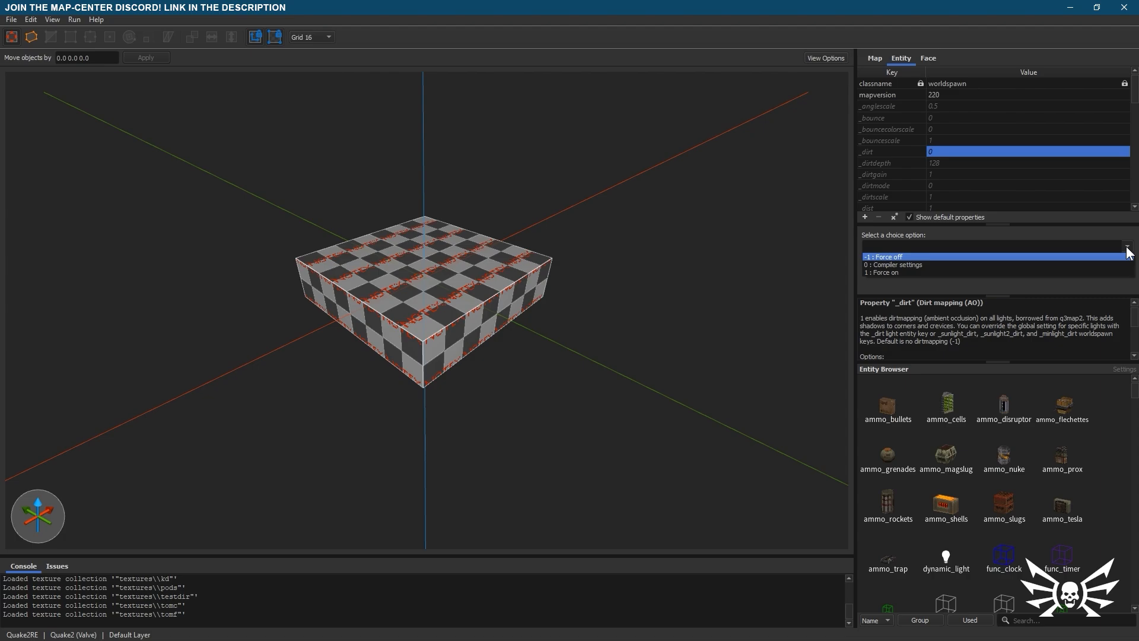
pyautogui.click(1126, 246)
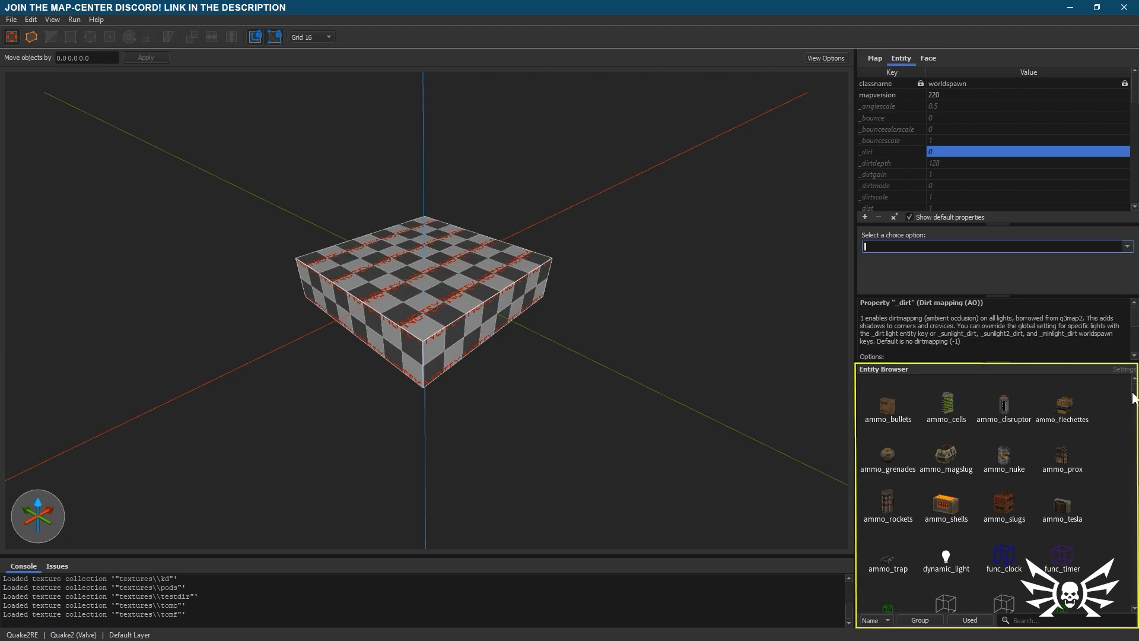
# - Group the entities in the Entity Browser by category, search them for "shambler" and clear the search
pyautogui.moveTo(1133, 398)
pyautogui.mouseDown()
pyautogui.moveTo(1134, 454)
pyautogui.moveTo(1136, 396)
pyautogui.mouseUp()
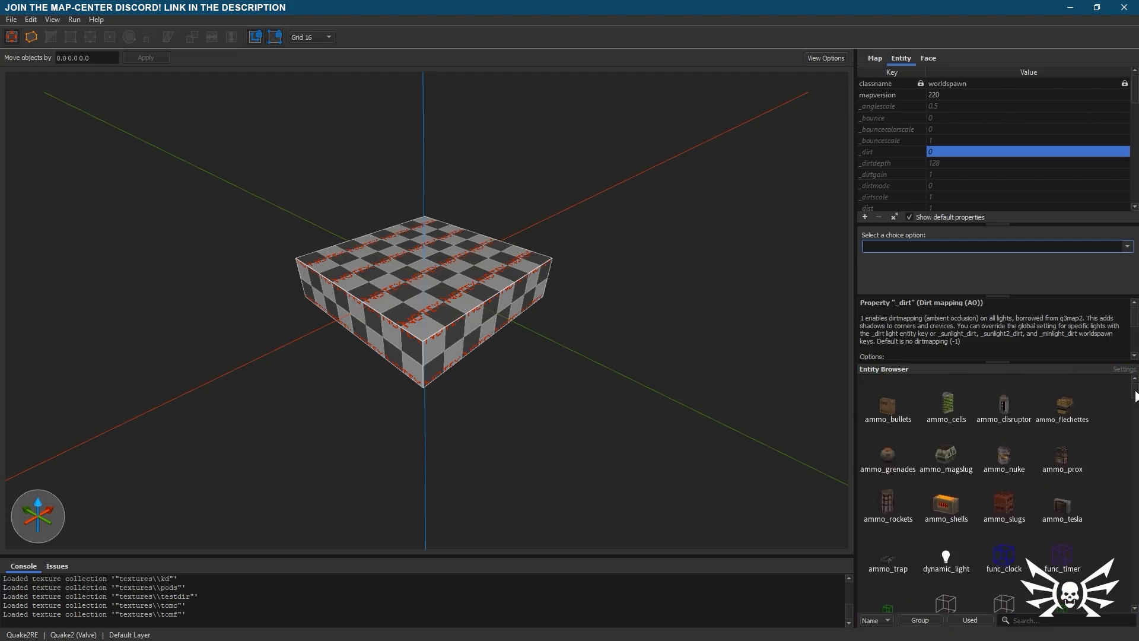
pyautogui.click(929, 617)
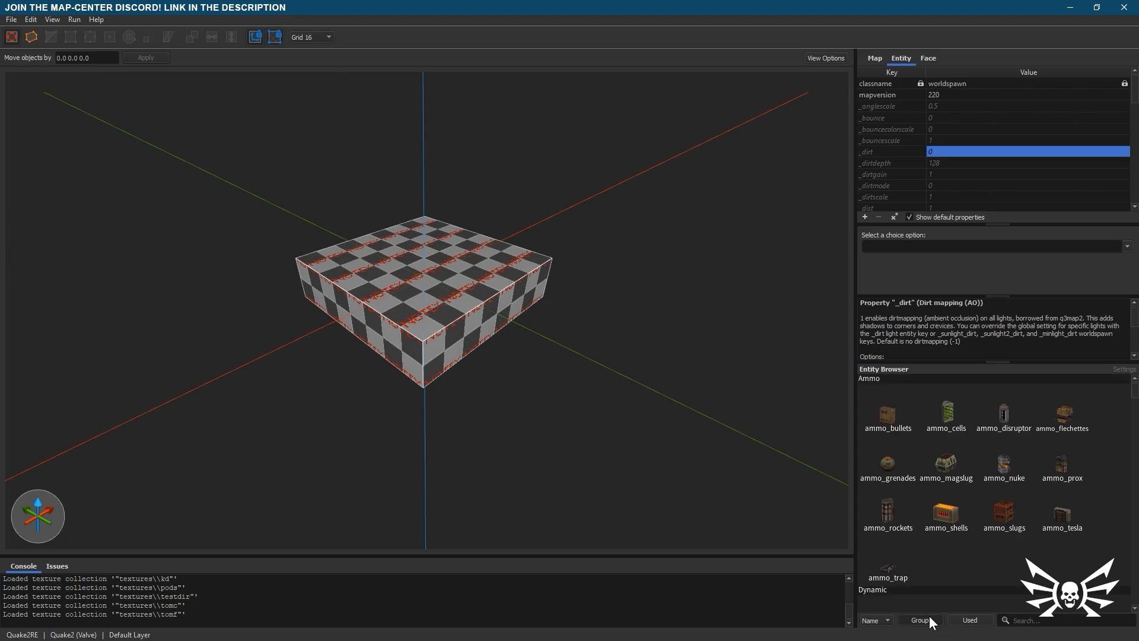
pyautogui.click(1023, 619)
pyautogui.write('shambler')
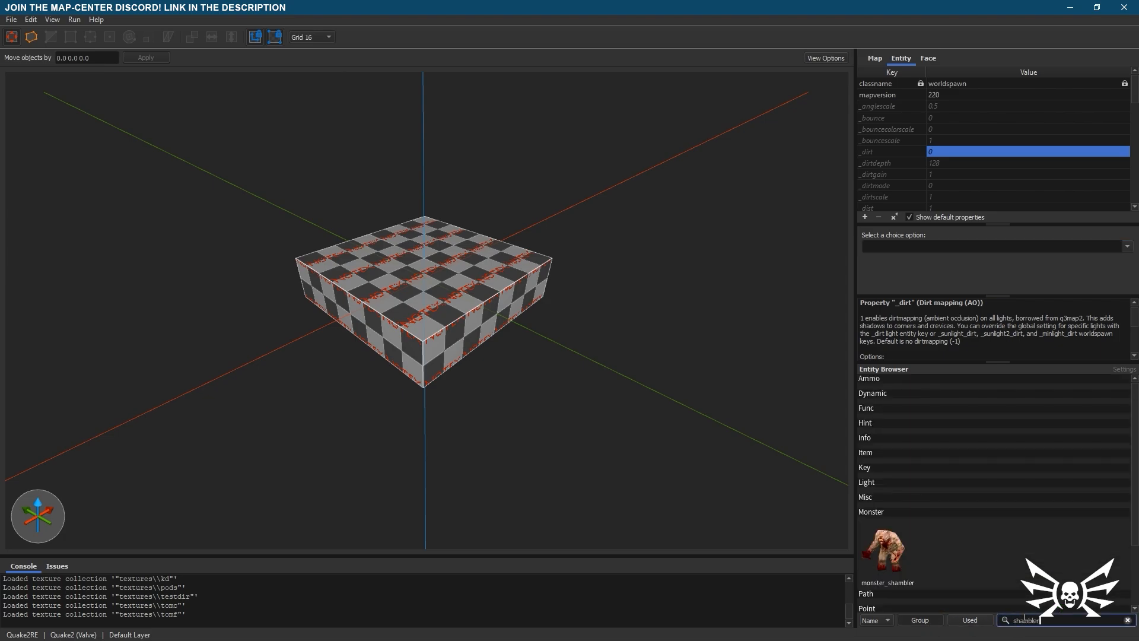
pyautogui.hotkey('ctrl', 'a')
pyautogui.press('BackSpace')
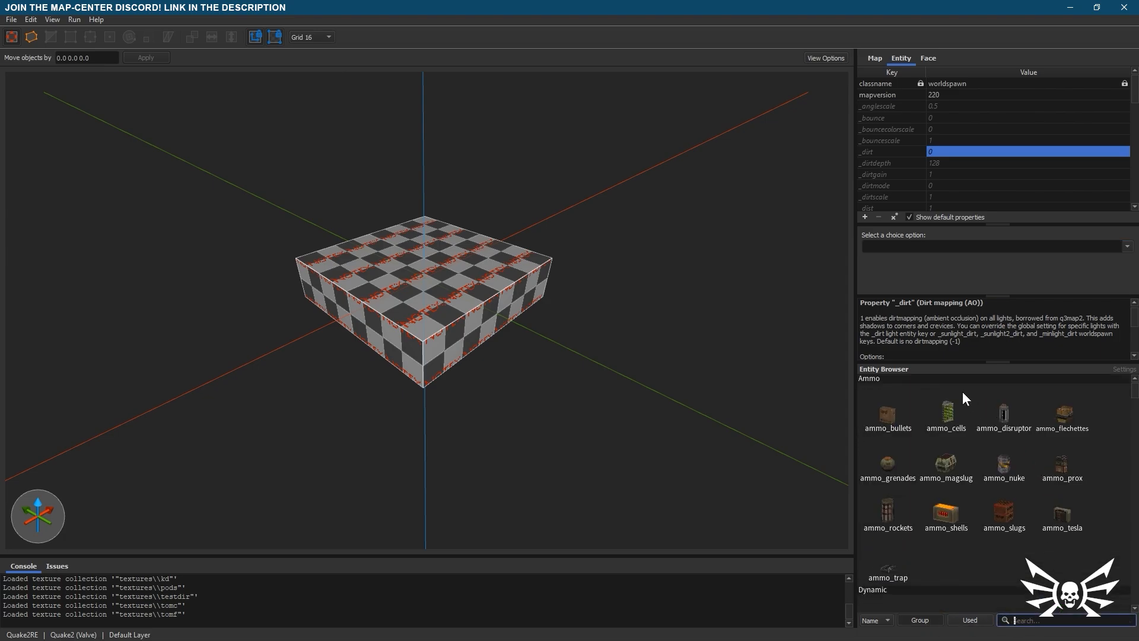
# - View the Entity Browser's entity definition settings and return to the entity list
pyautogui.click(912, 372)
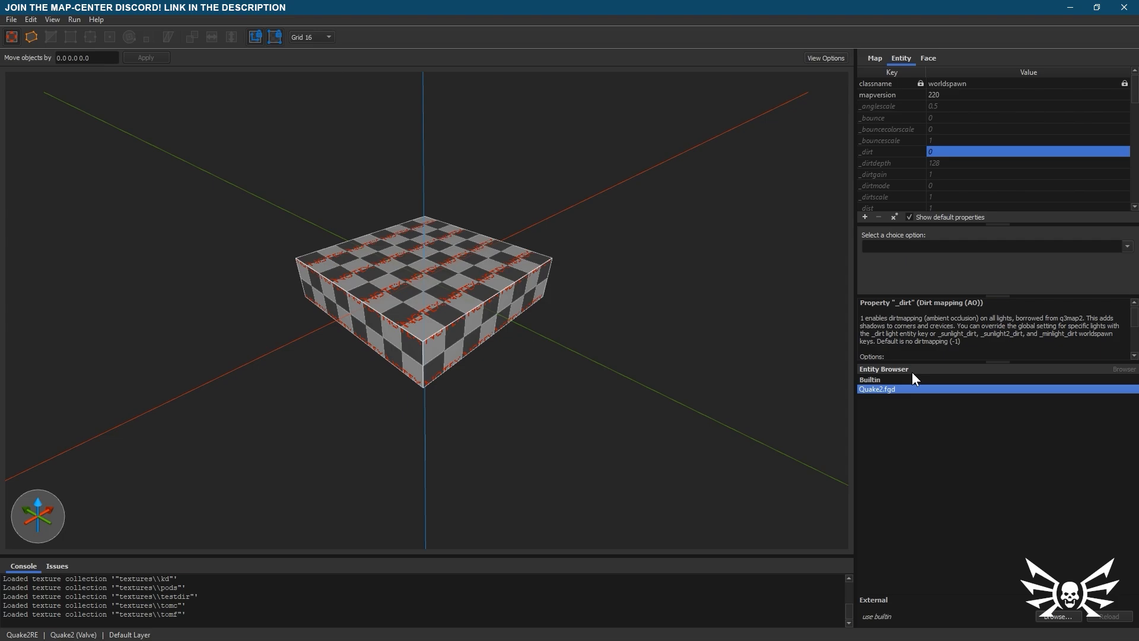
pyautogui.click(912, 372)
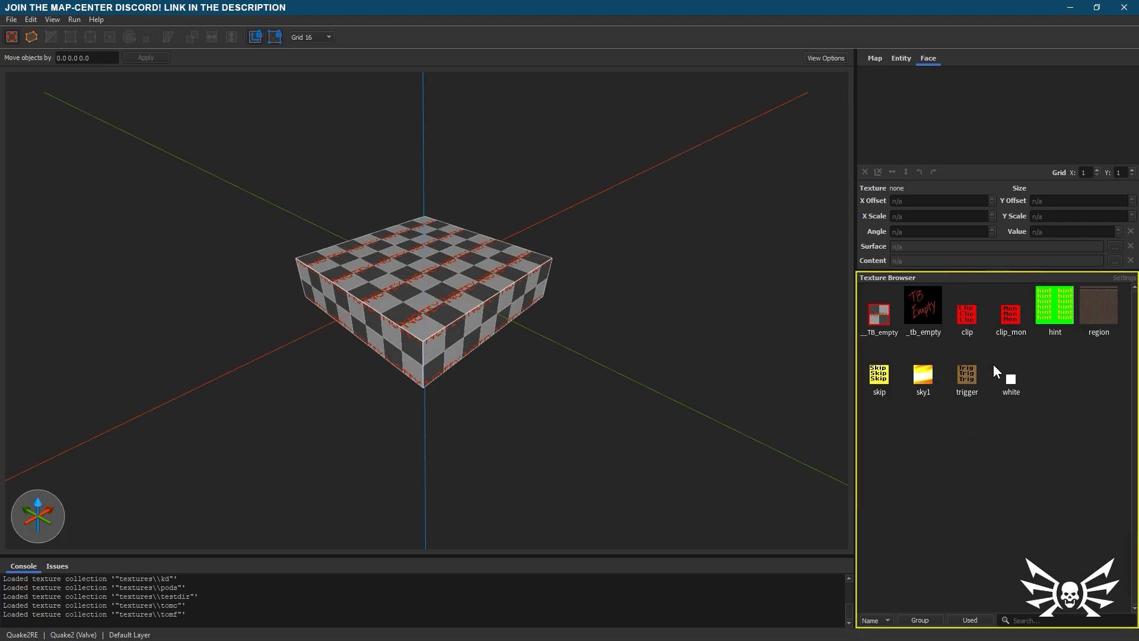
# - Enable the textures\e1u1 texture collection and return to the Texture Browser
pyautogui.click(956, 280)
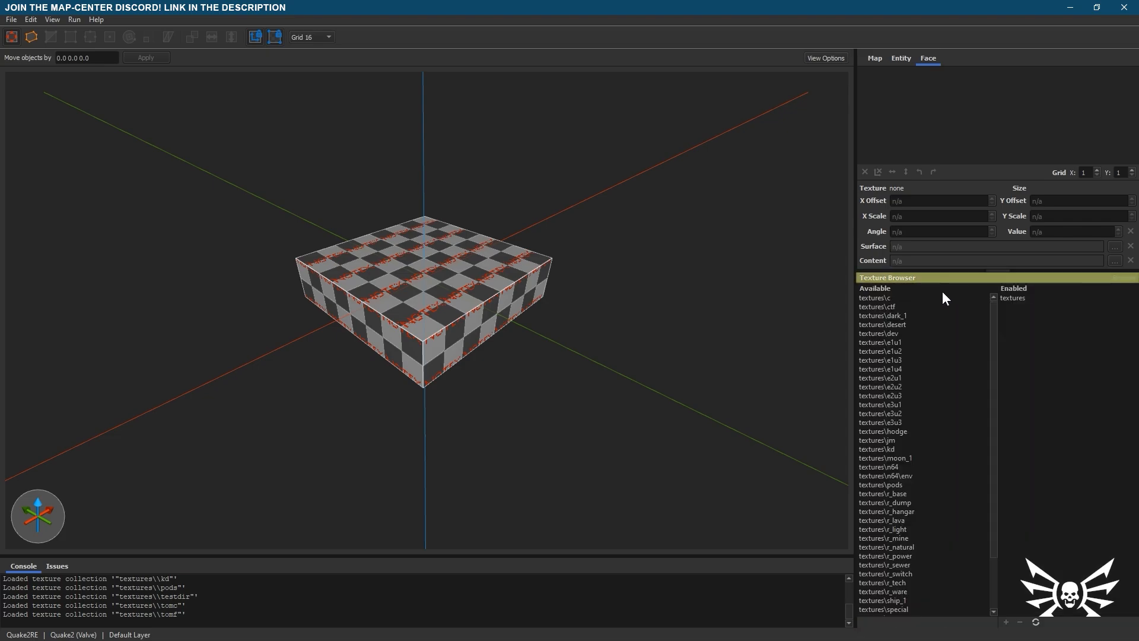
pyautogui.click(898, 342)
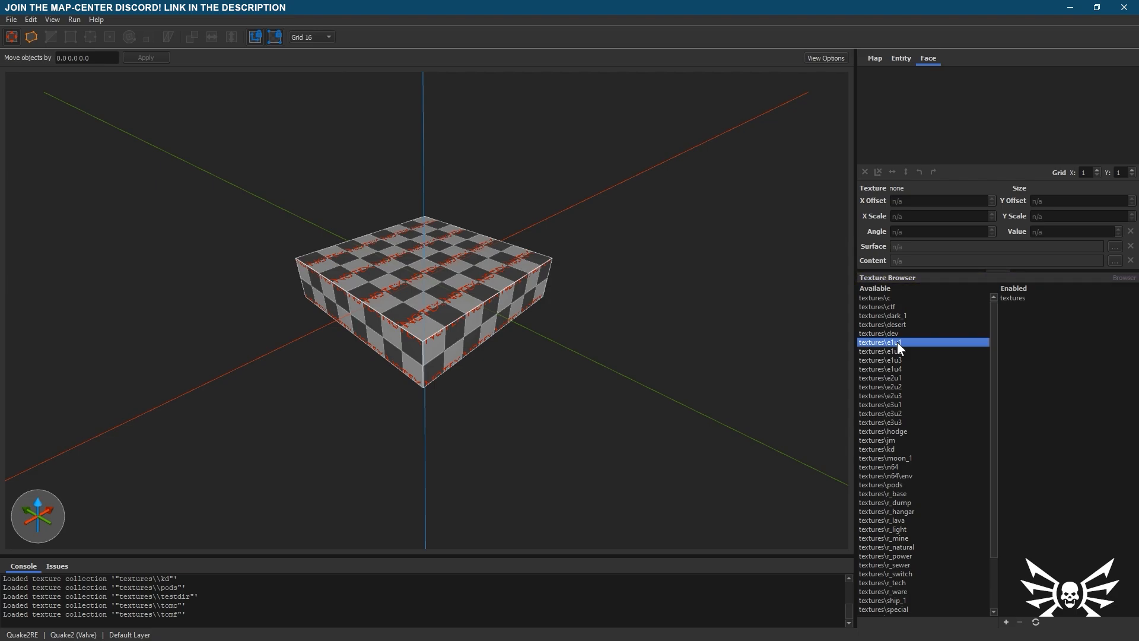
pyautogui.click(1007, 623)
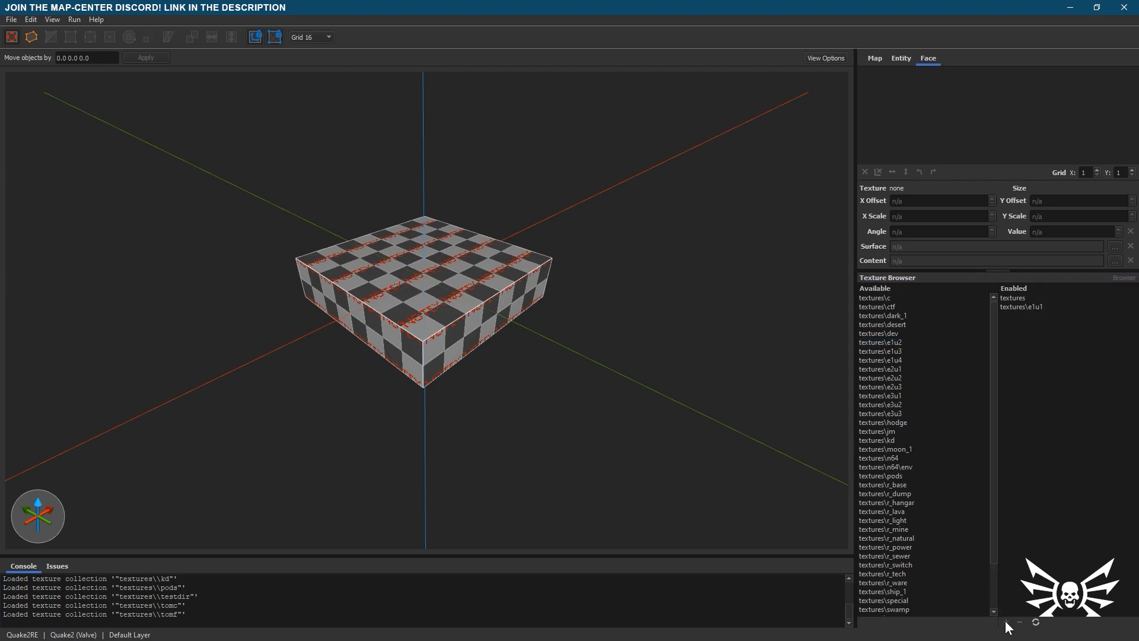
pyautogui.click(919, 276)
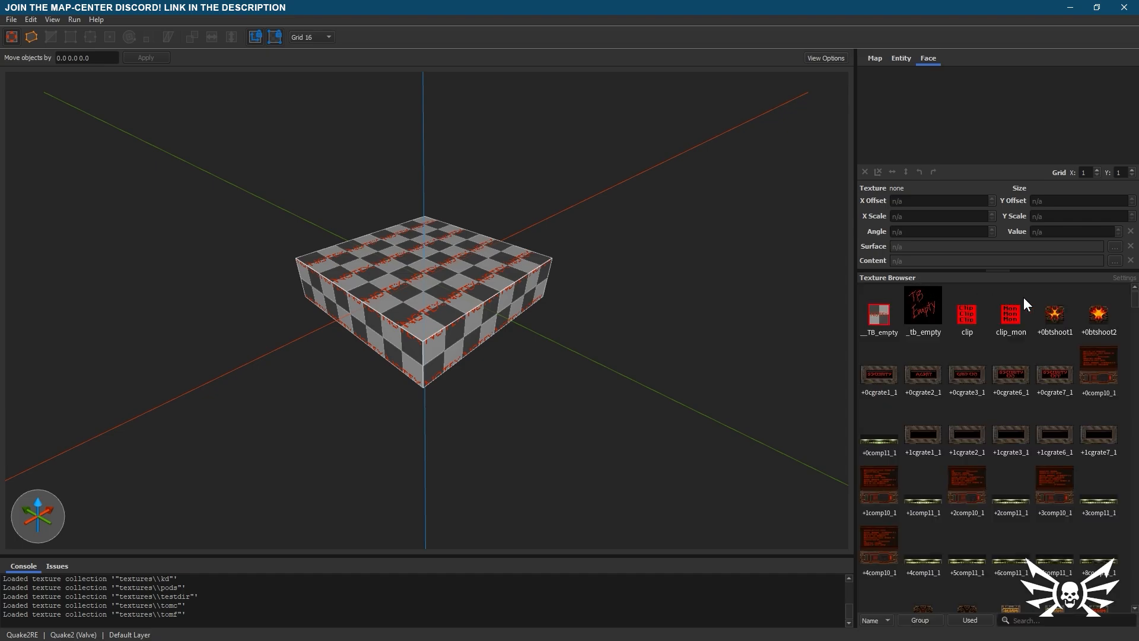
# - Apply the box3_1 texture from the e1u1 collection to the whole checkered starting brush
pyautogui.moveTo(1136, 301); pyautogui.dragTo(1137, 340)
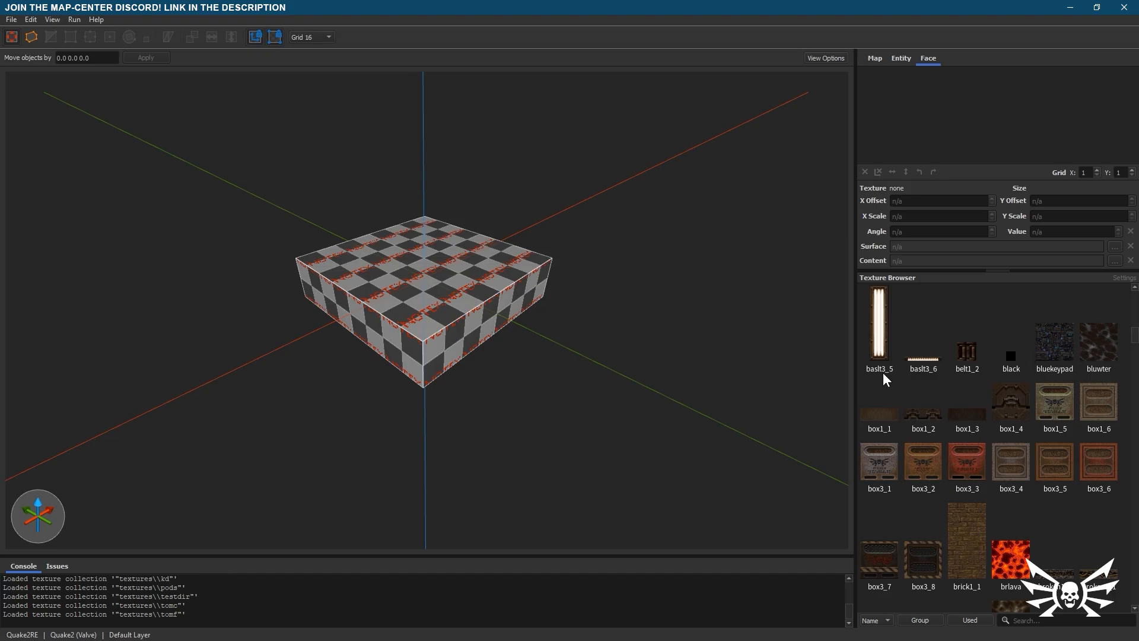
pyautogui.click(469, 315)
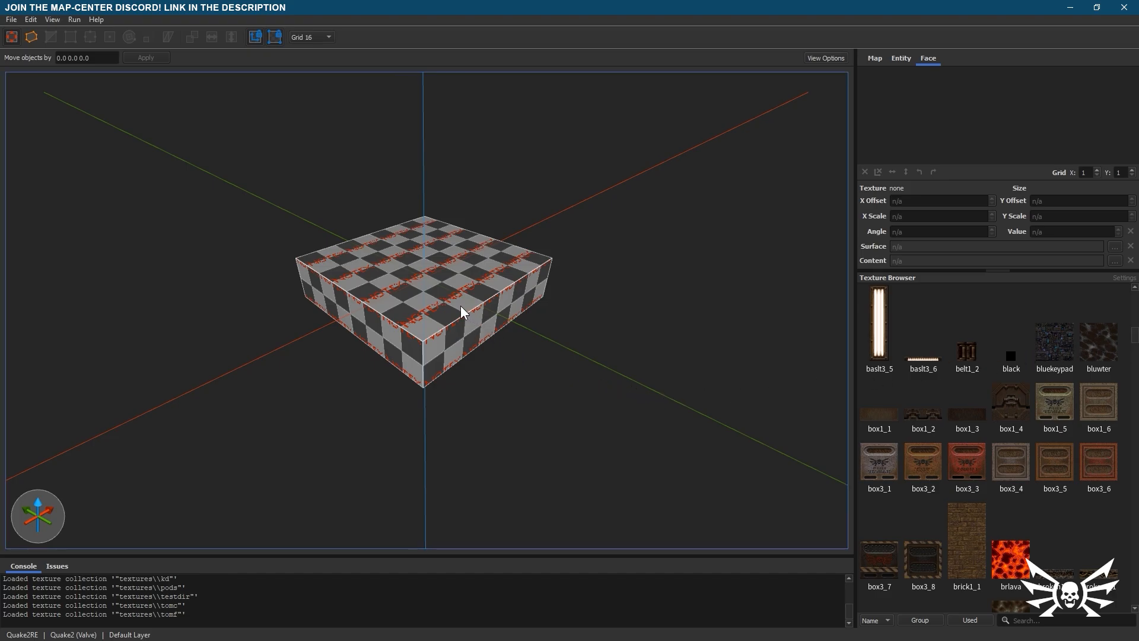
pyautogui.click(463, 313)
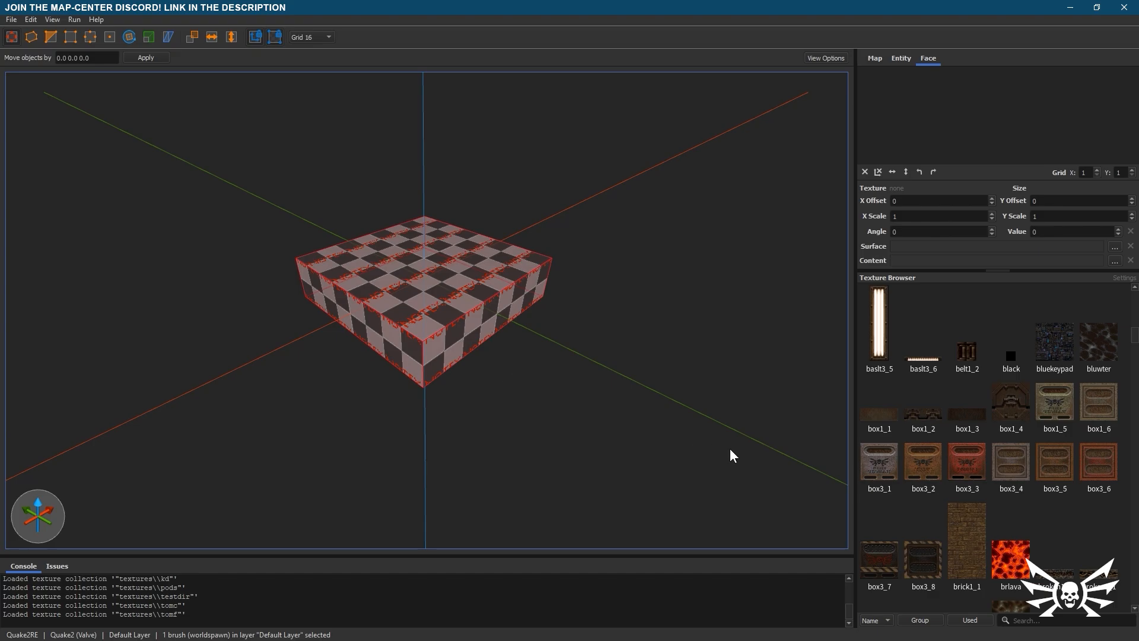
pyautogui.click(878, 465)
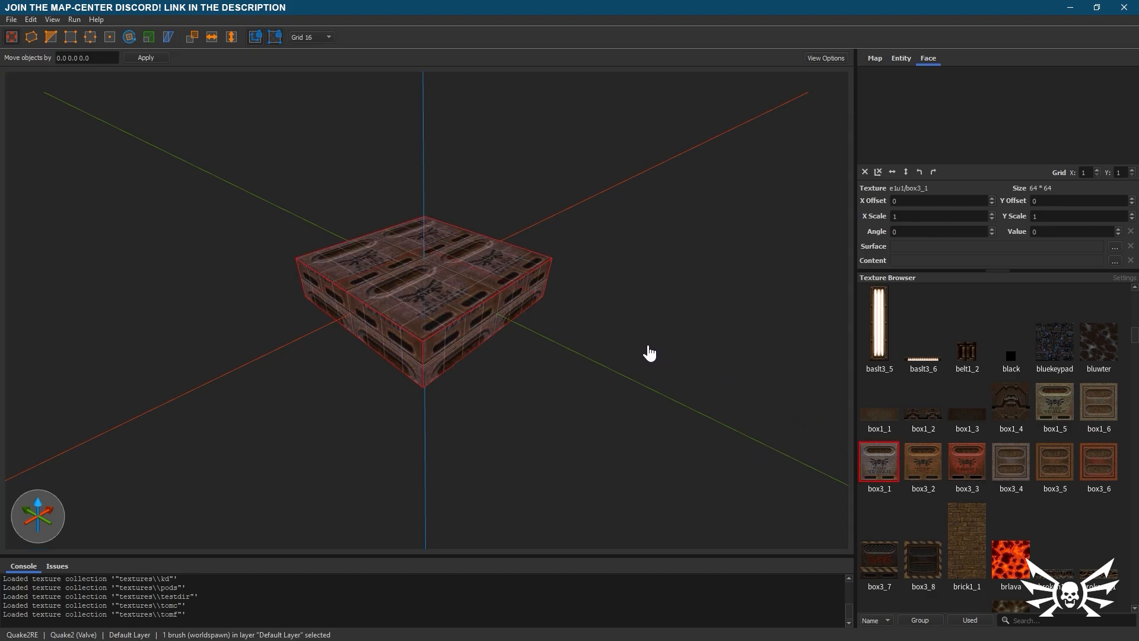
# - Try a Y offset of 10 and a scale of about 2 for the brush's top-face texture, resetting the alignment after each
pyautogui.press('shift')
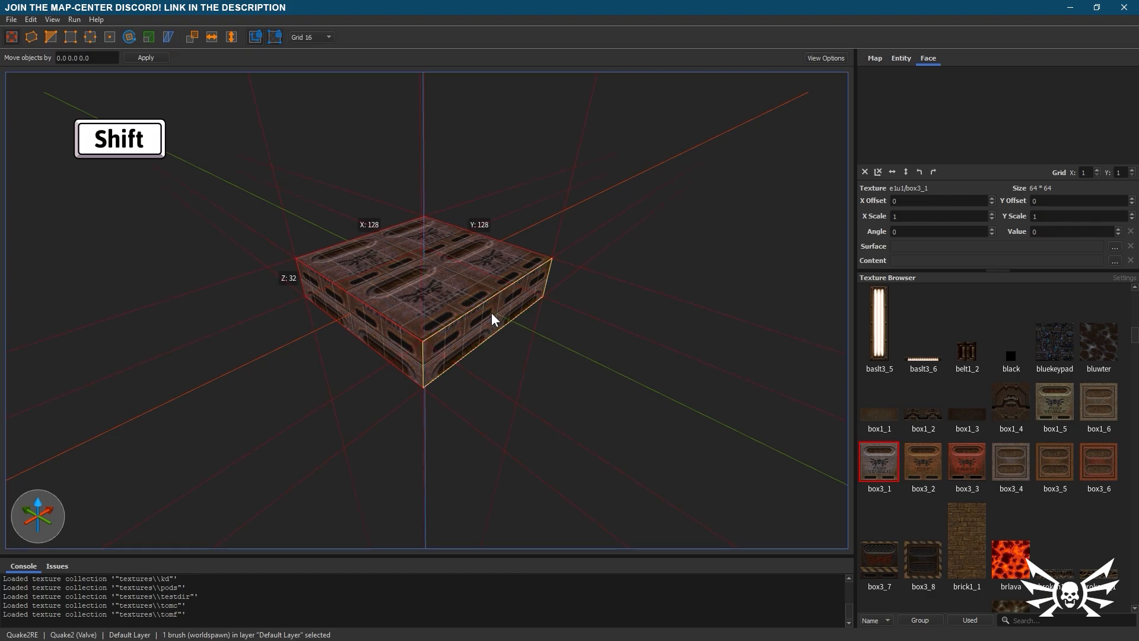
pyautogui.keyDown('shift'); pyautogui.click(425, 320); pyautogui.keyUp('shift')
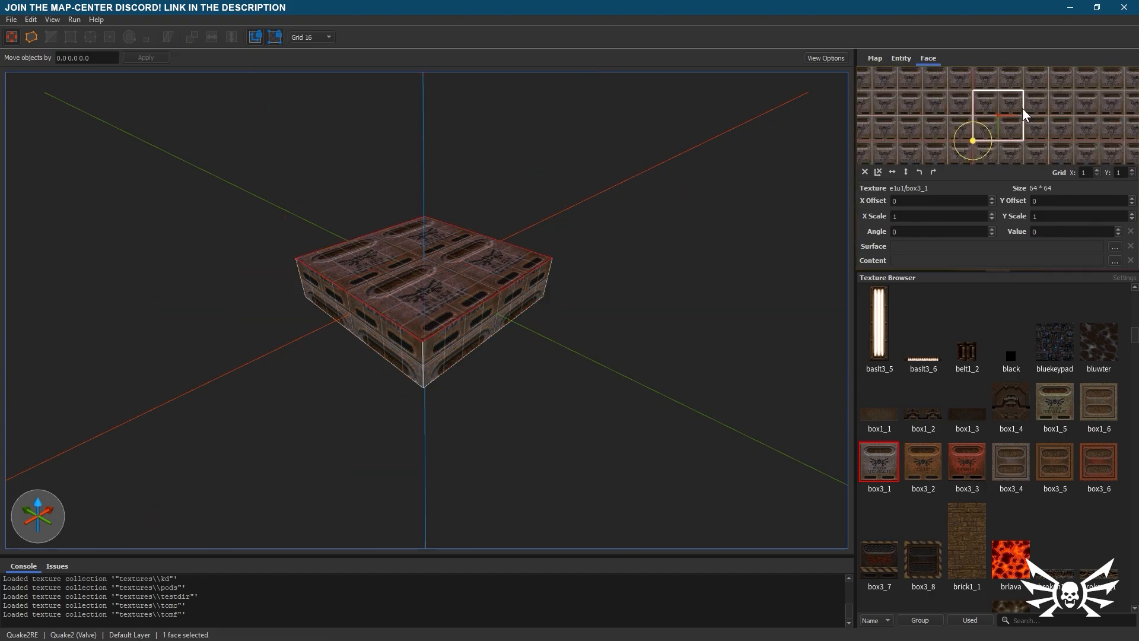
pyautogui.scroll(2, 1038, 130)
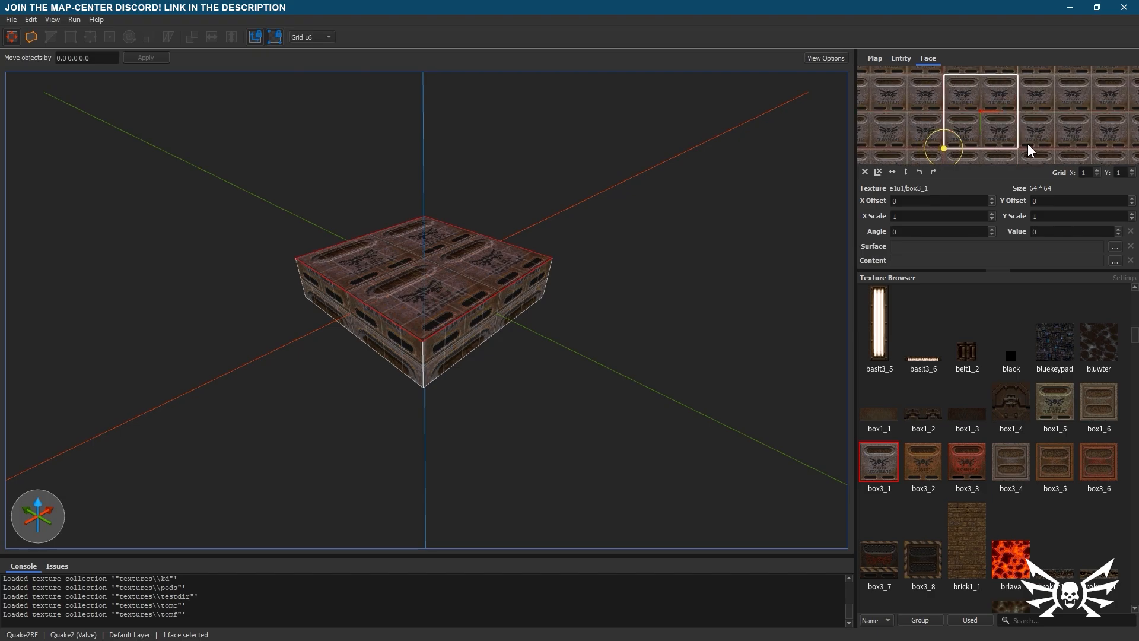
pyautogui.moveTo(1035, 134)
pyautogui.mouseDown()
pyautogui.moveTo(1046, 144)
pyautogui.moveTo(1036, 124)
pyautogui.moveTo(1018, 131)
pyautogui.moveTo(1036, 129)
pyautogui.mouseUp()
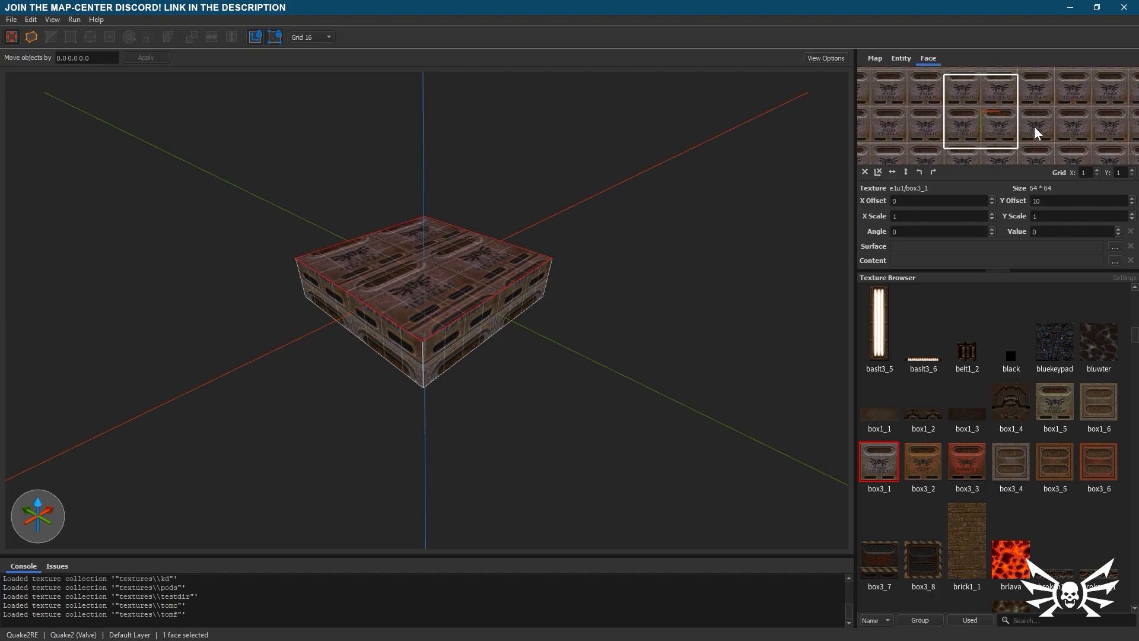
pyautogui.click(865, 172)
pyautogui.moveTo(944, 148); pyautogui.dragTo(1017, 96)
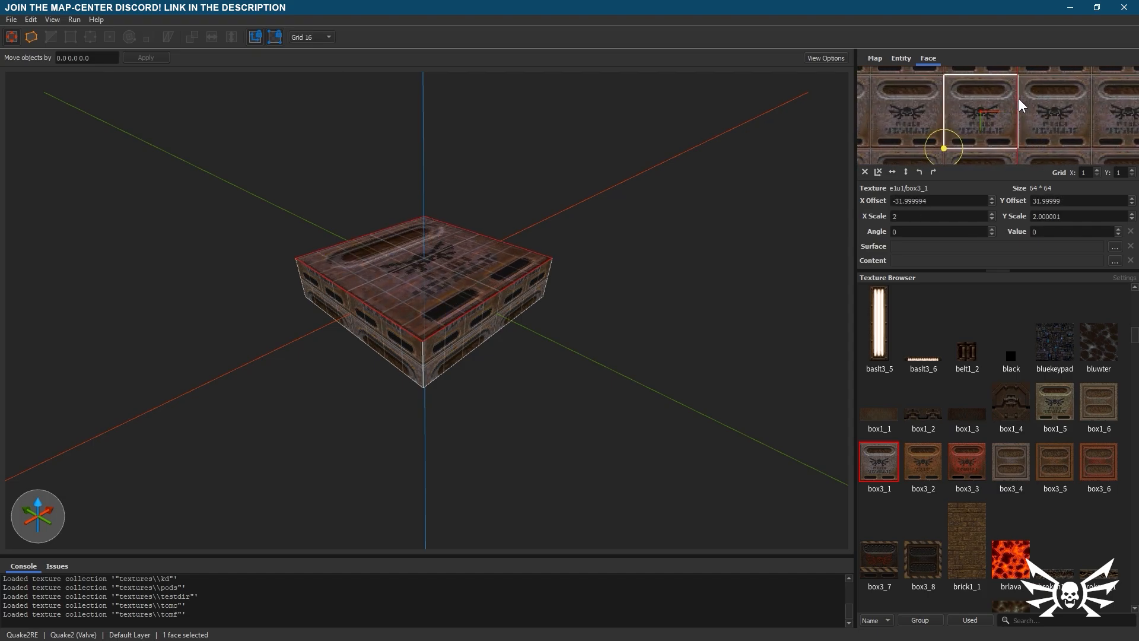
pyautogui.click(865, 172)
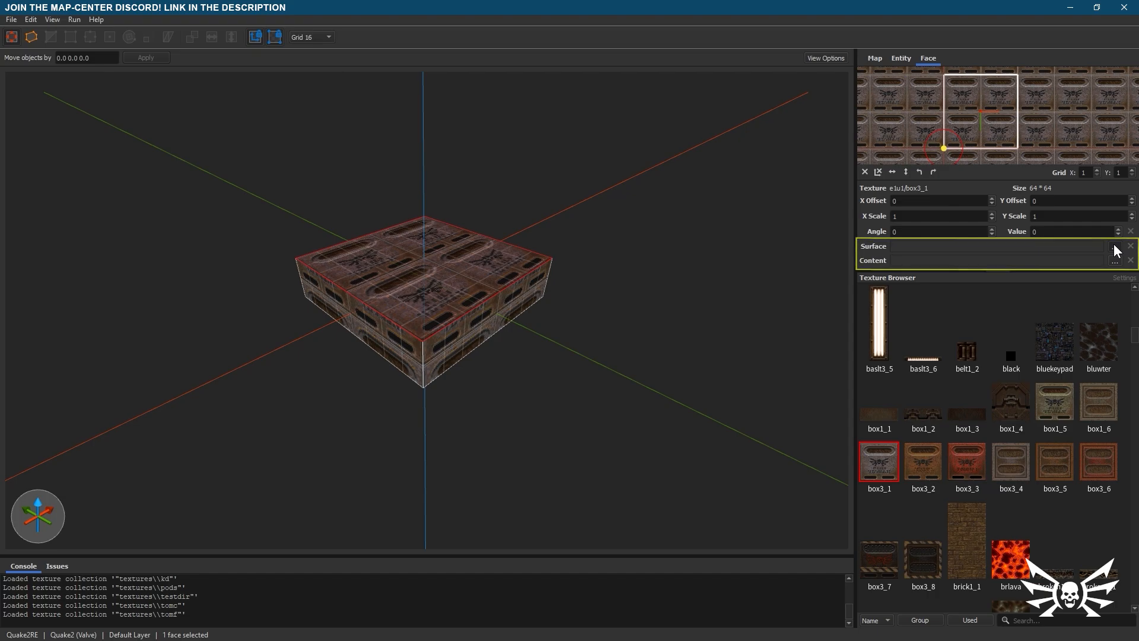
# - View the surface and content flag options of the top face without changing them, and deselect the face
pyautogui.click(1113, 246)
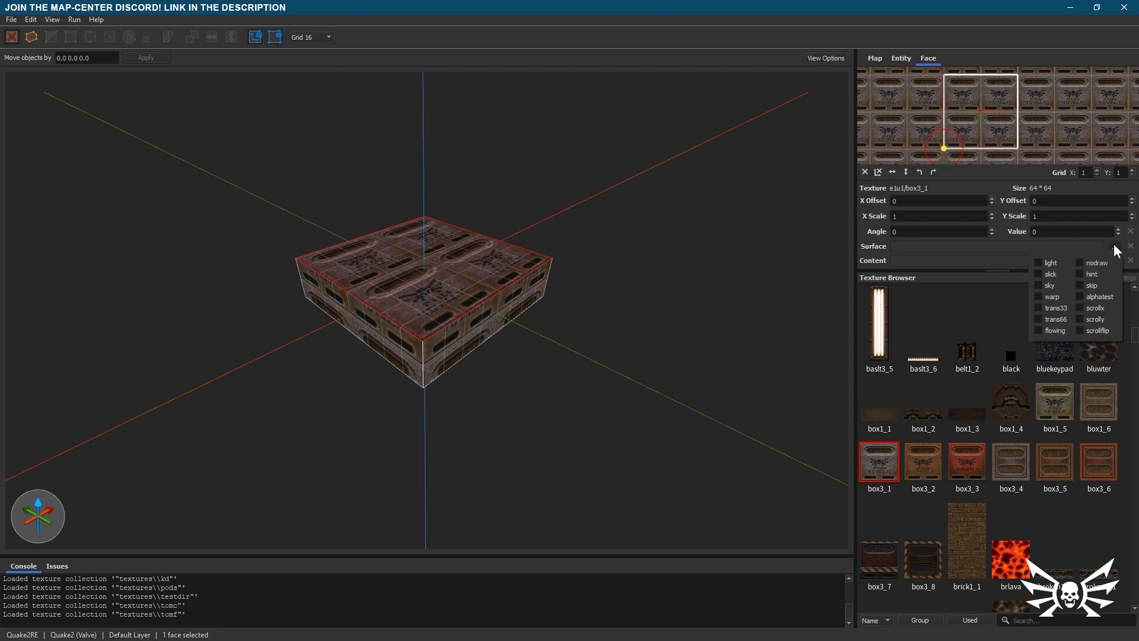
pyautogui.click(1114, 246)
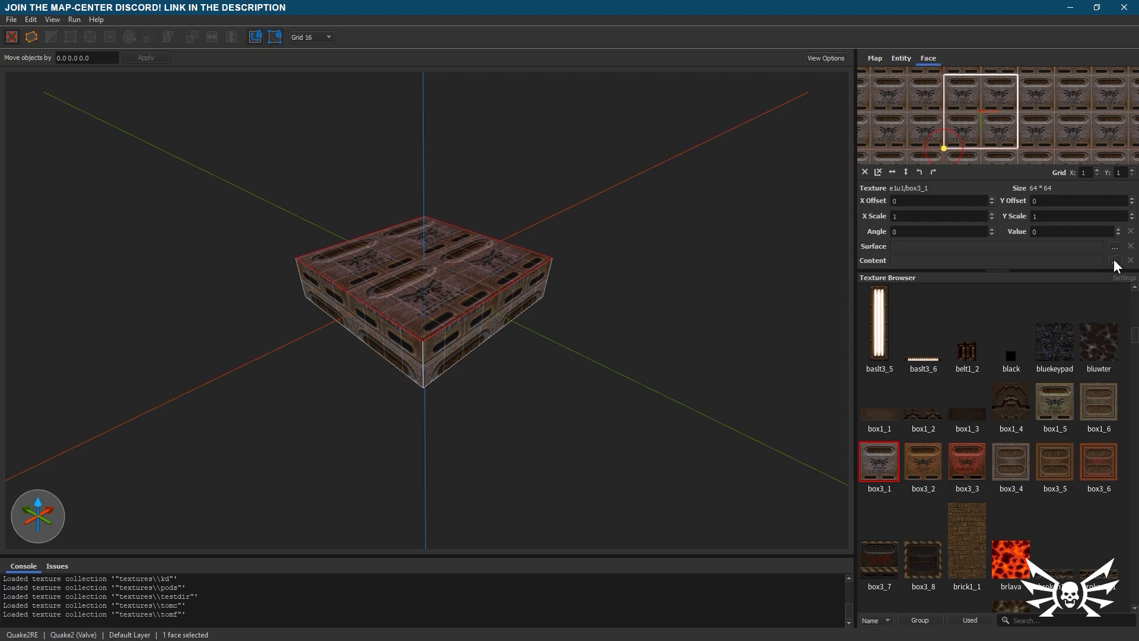
pyautogui.click(1115, 261)
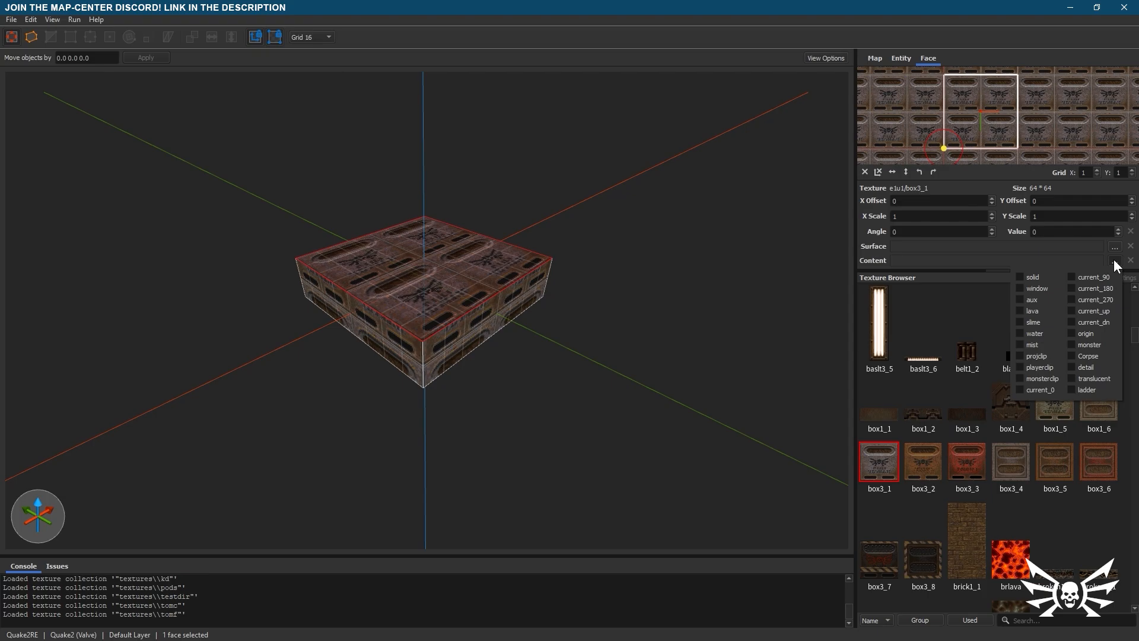
pyautogui.click(217, 269)
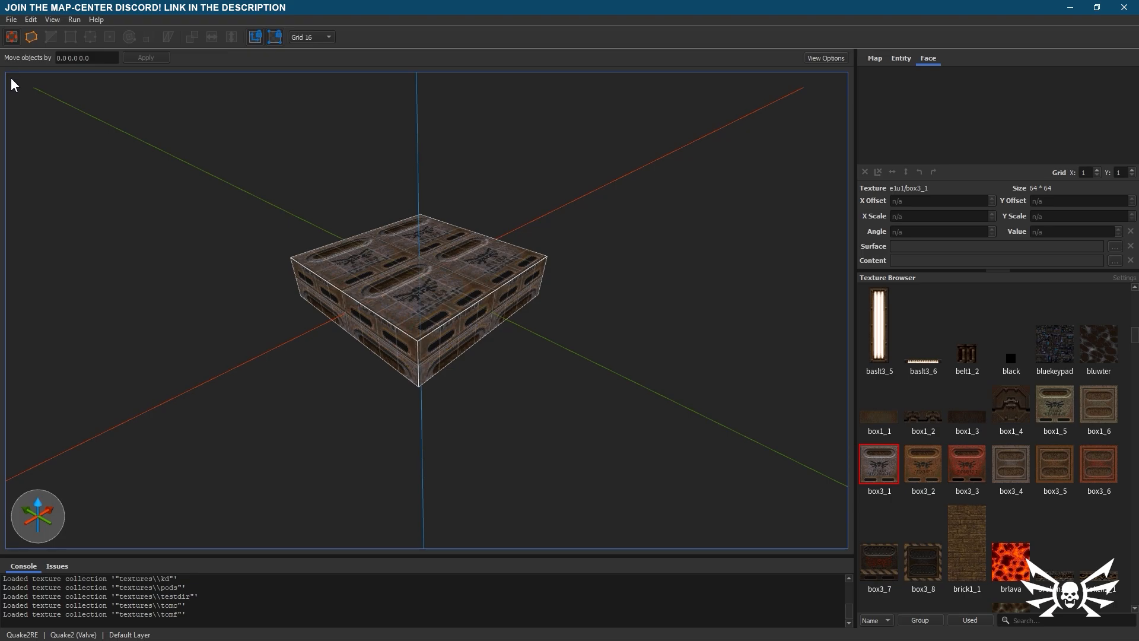
# - Draw a brush about 80 × 96 × 16 units on top of the box, move it away and delete it
pyautogui.moveTo(354, 258)
pyautogui.mouseDown()
pyautogui.moveTo(450, 294)
pyautogui.moveTo(501, 266)
pyautogui.mouseUp()
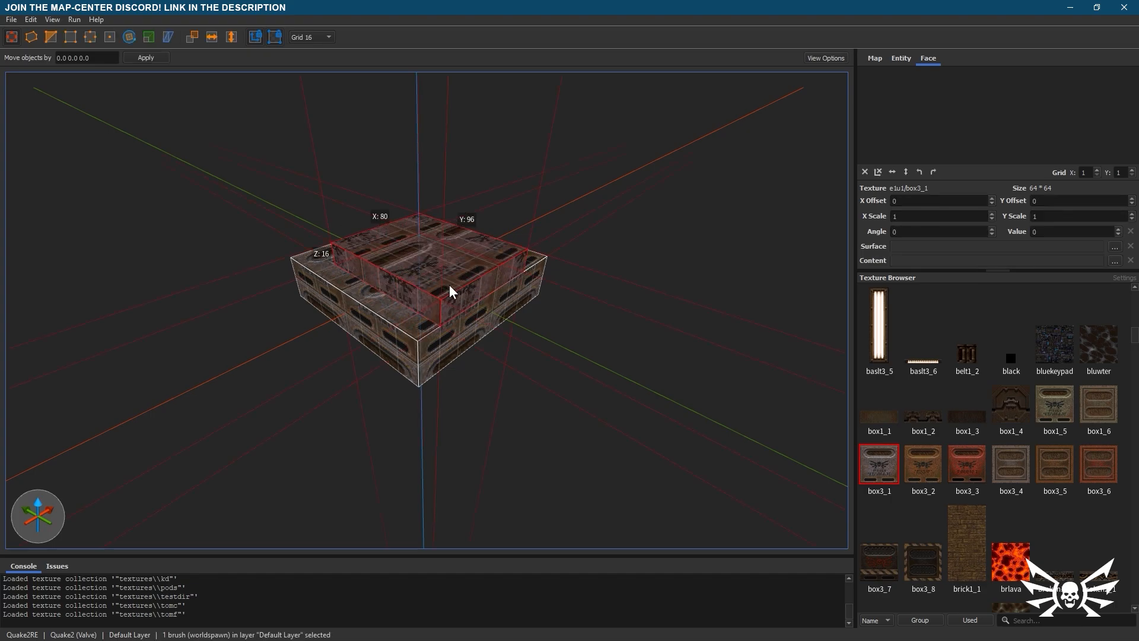
pyautogui.moveTo(437, 275)
pyautogui.mouseDown()
pyautogui.moveTo(302, 304)
pyautogui.moveTo(209, 223)
pyautogui.moveTo(267, 190)
pyautogui.mouseUp()
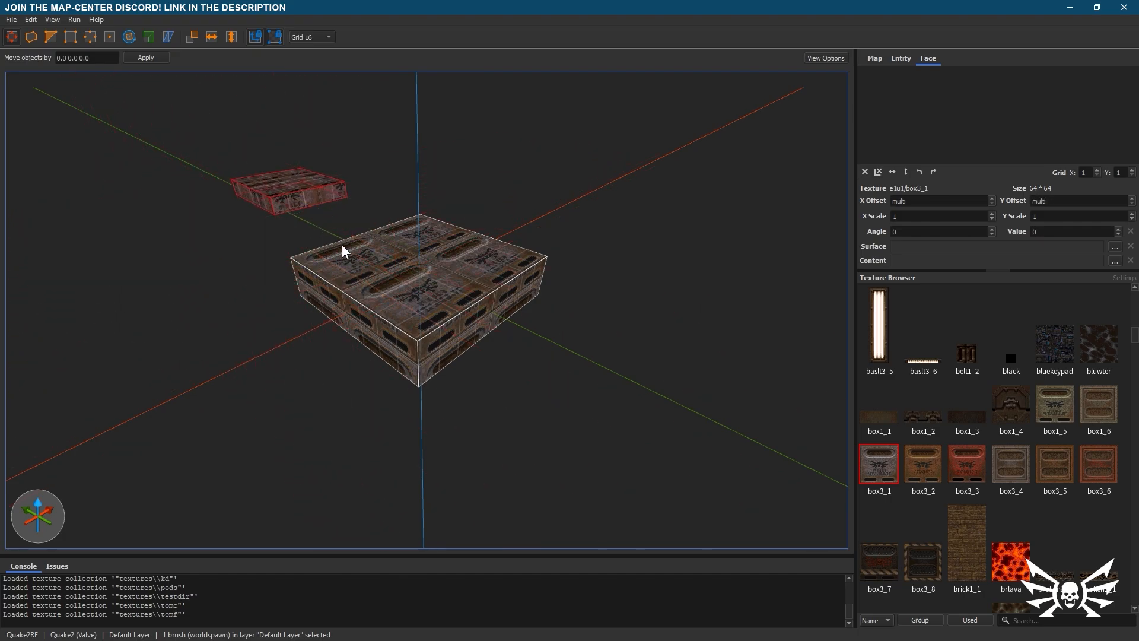
pyautogui.press('Delete')
# - Extrude a separate brush 64 units along X from the box's side face, move it away, and undo the extrusion trials
pyautogui.click(361, 259)
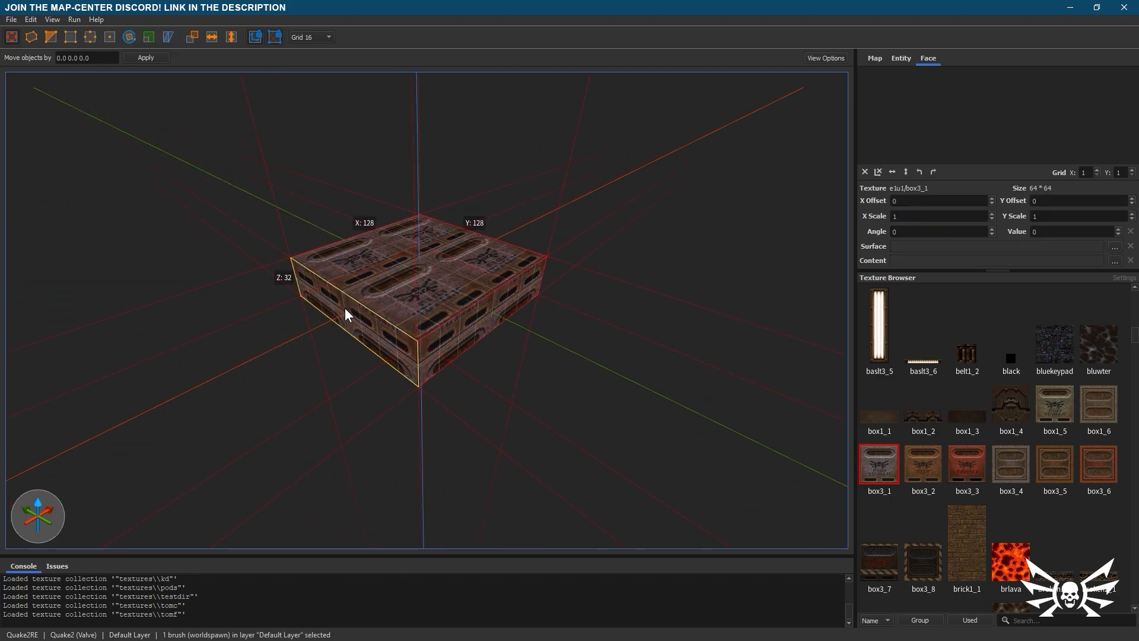
pyautogui.press('shift')
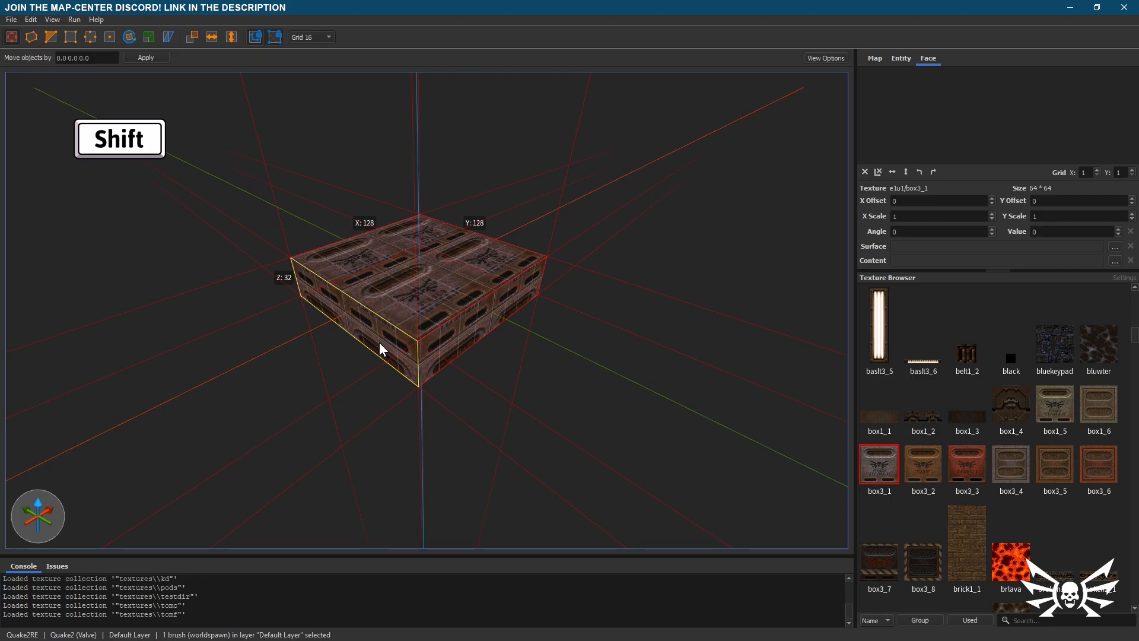
pyautogui.keyDown('shift'); pyautogui.moveTo(379, 343); pyautogui.dragTo(262, 409); pyautogui.keyUp('shift')
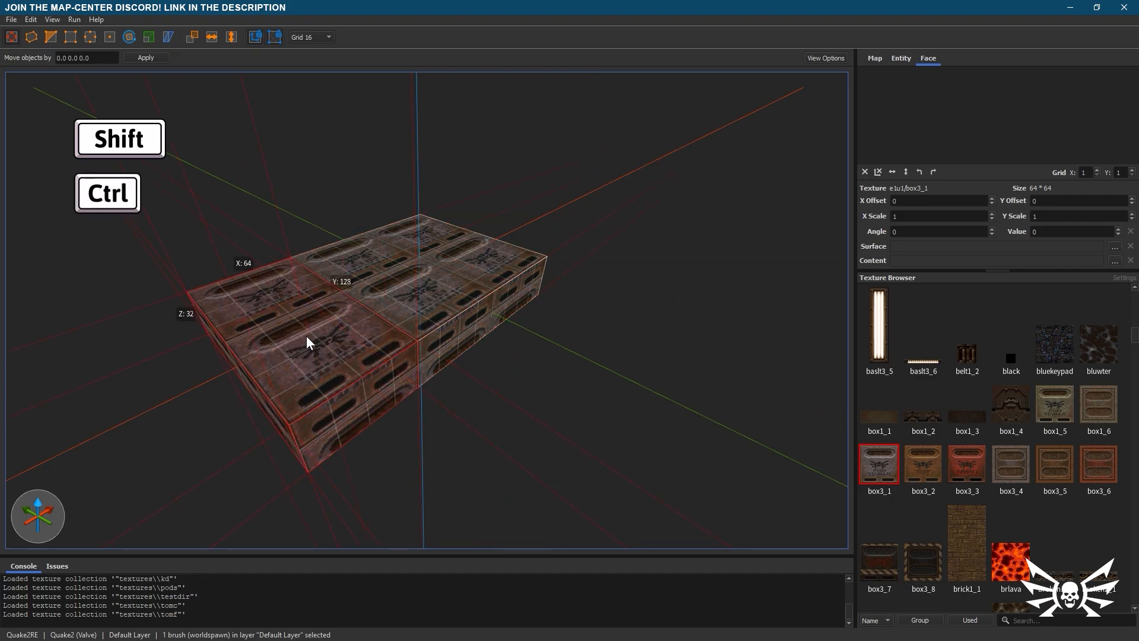
pyautogui.moveTo(315, 330)
pyautogui.mouseDown()
pyautogui.moveTo(194, 339)
pyautogui.moveTo(190, 289)
pyautogui.mouseUp()
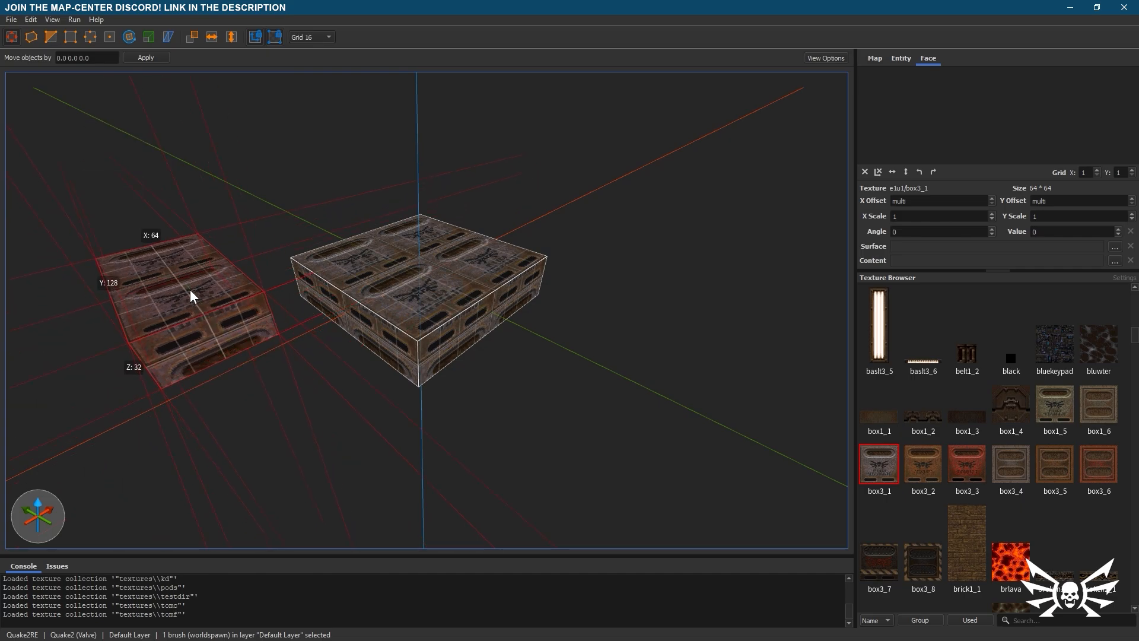
pyautogui.hotkey('ctrl', 'z')
pyautogui.keyDown('ctrl'); pyautogui.keyDown('shift'); pyautogui.moveTo(392, 281); pyautogui.dragTo(254, 290); pyautogui.keyUp('shift'); pyautogui.keyUp('ctrl')
pyautogui.click(369, 284)
pyautogui.hotkey('ctrl', 'z')
pyautogui.hotkey('ctrl', 'z')
pyautogui.hotkey('ctrl', 'z')
pyautogui.hotkey('ctrl', 'z')
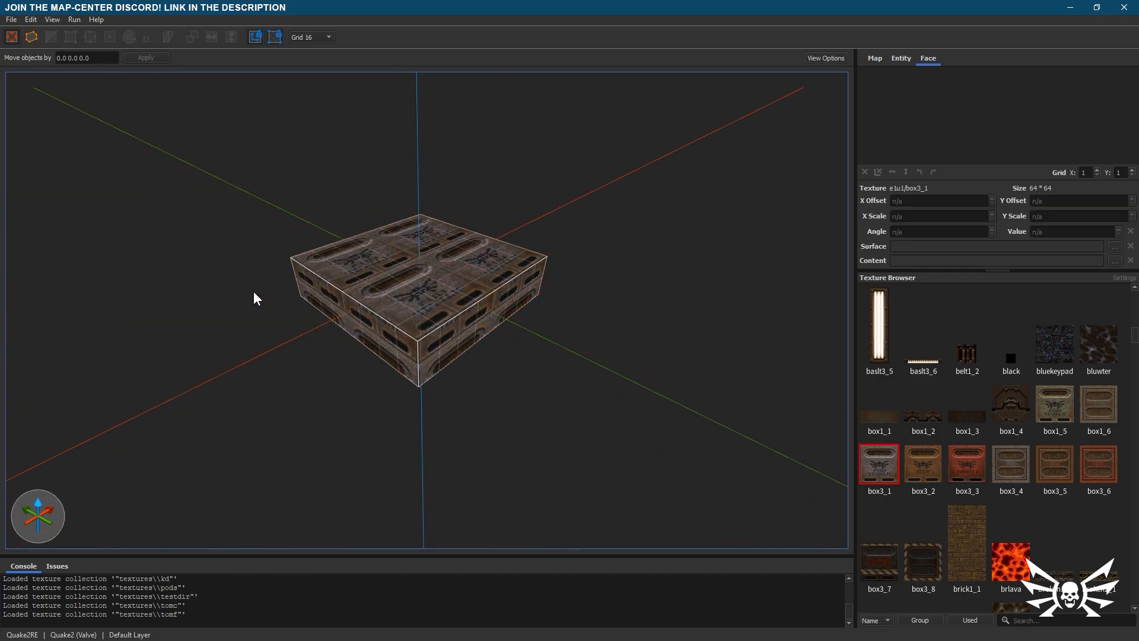
# - With the Brush tool, create a block about 80 × 96 × 64 units on top of the box and delete it
pyautogui.click(27, 35)
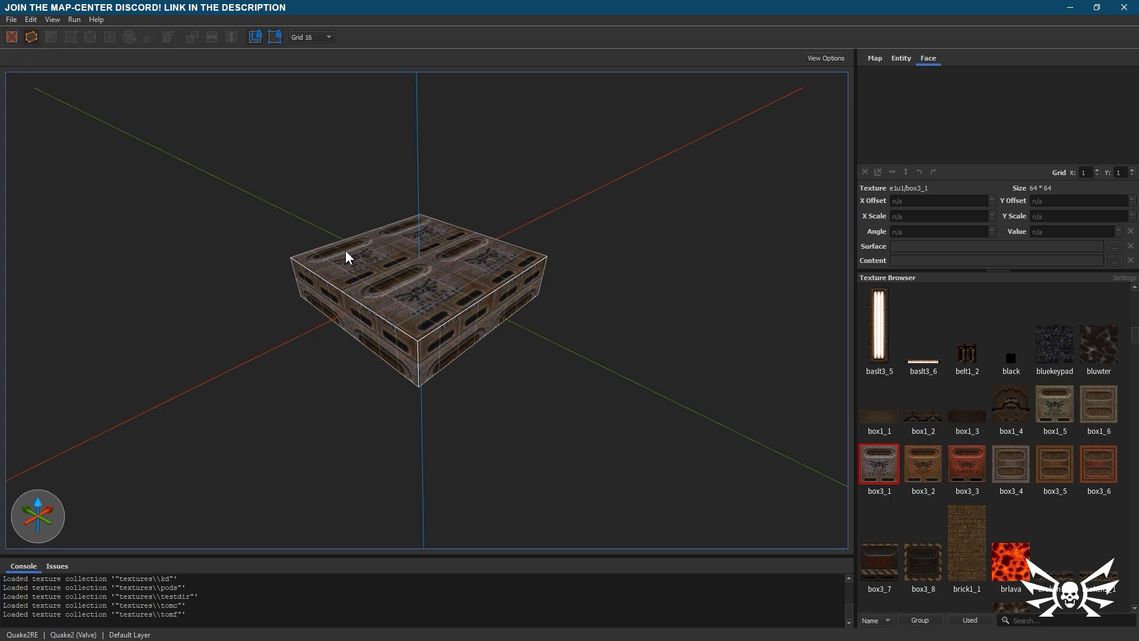
pyautogui.moveTo(404, 280)
pyautogui.mouseDown()
pyautogui.moveTo(403, 302)
pyautogui.moveTo(435, 247)
pyautogui.moveTo(418, 163)
pyautogui.mouseUp()
pyautogui.press('Return')
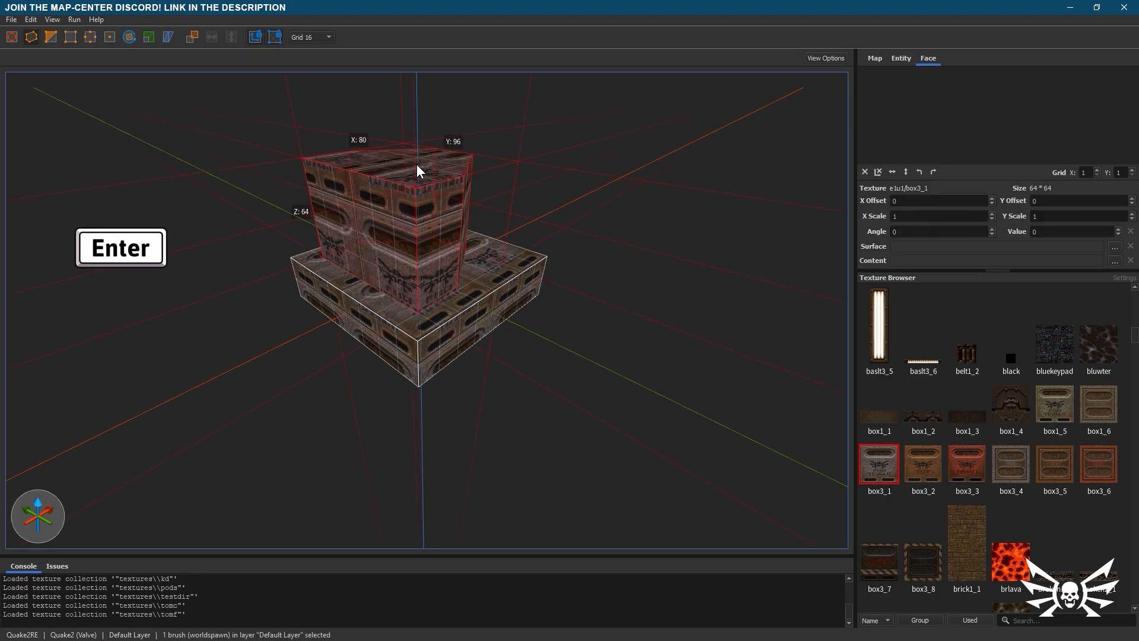
pyautogui.press('Delete')
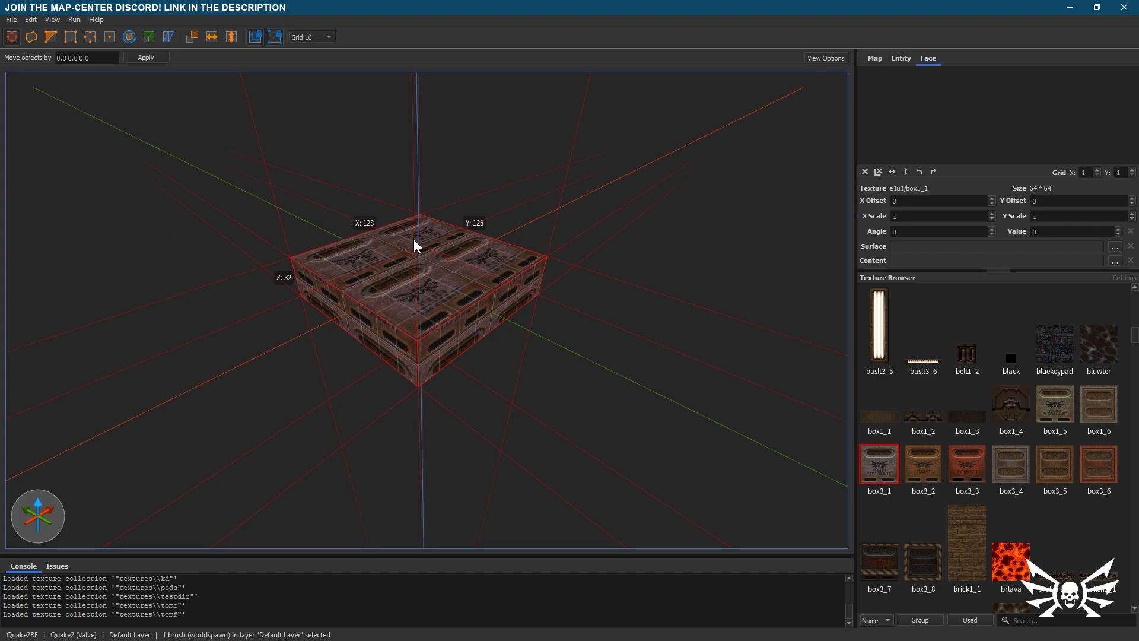
# - Clip the box diagonally through the points -48 16 16 and 16 -48 16, and undo the clip
pyautogui.click(47, 37)
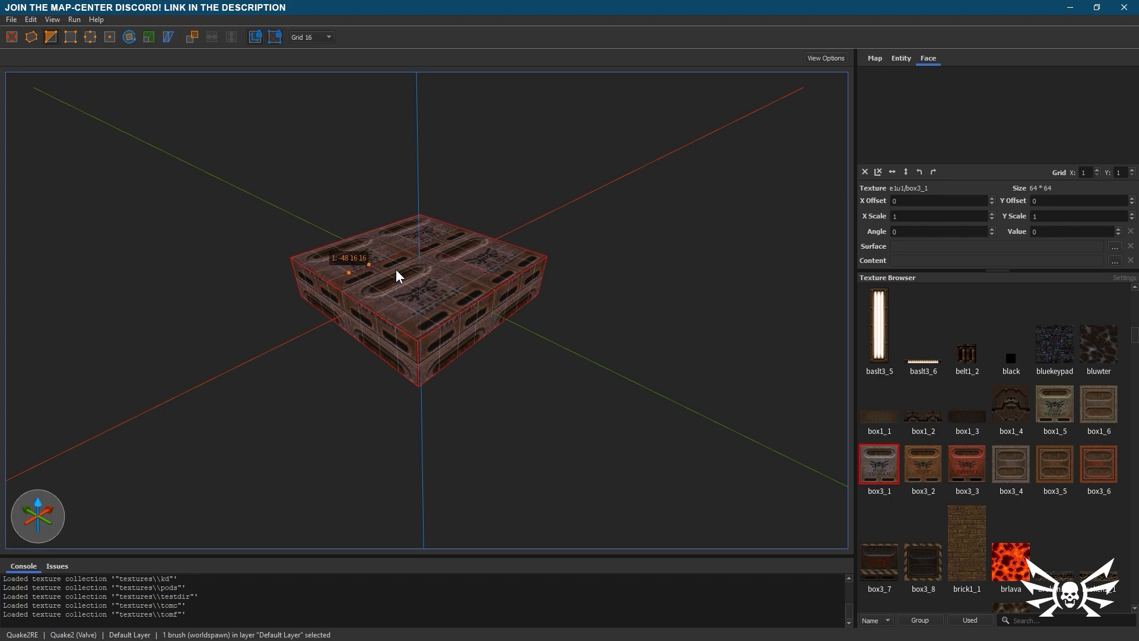
pyautogui.click(479, 275)
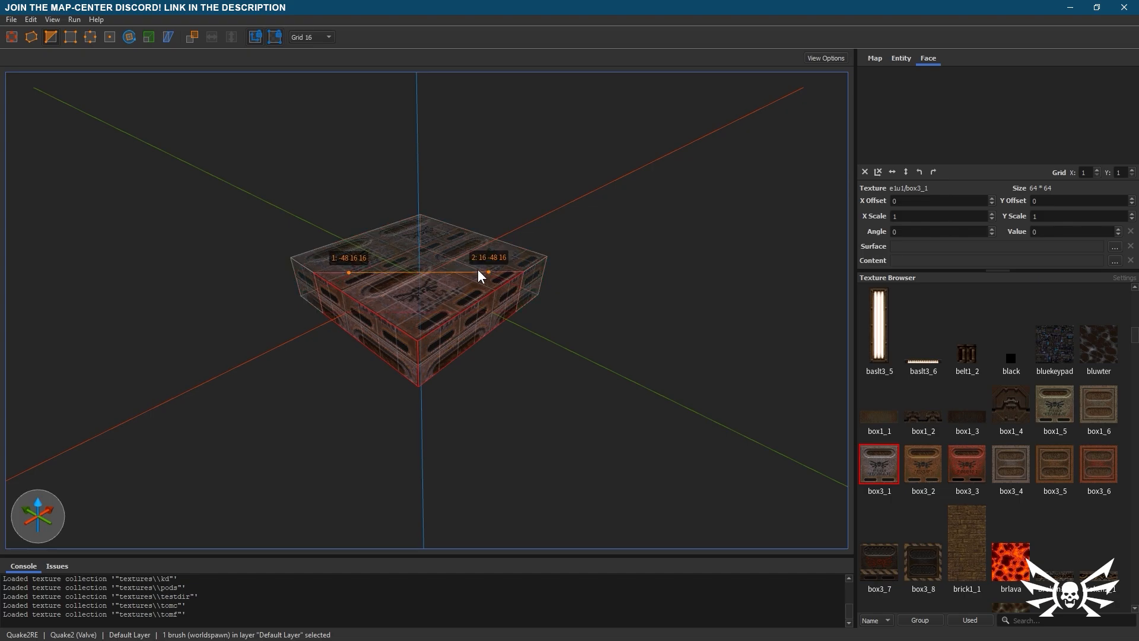
pyautogui.press('Return')
pyautogui.hotkey('ctrl', 'z')
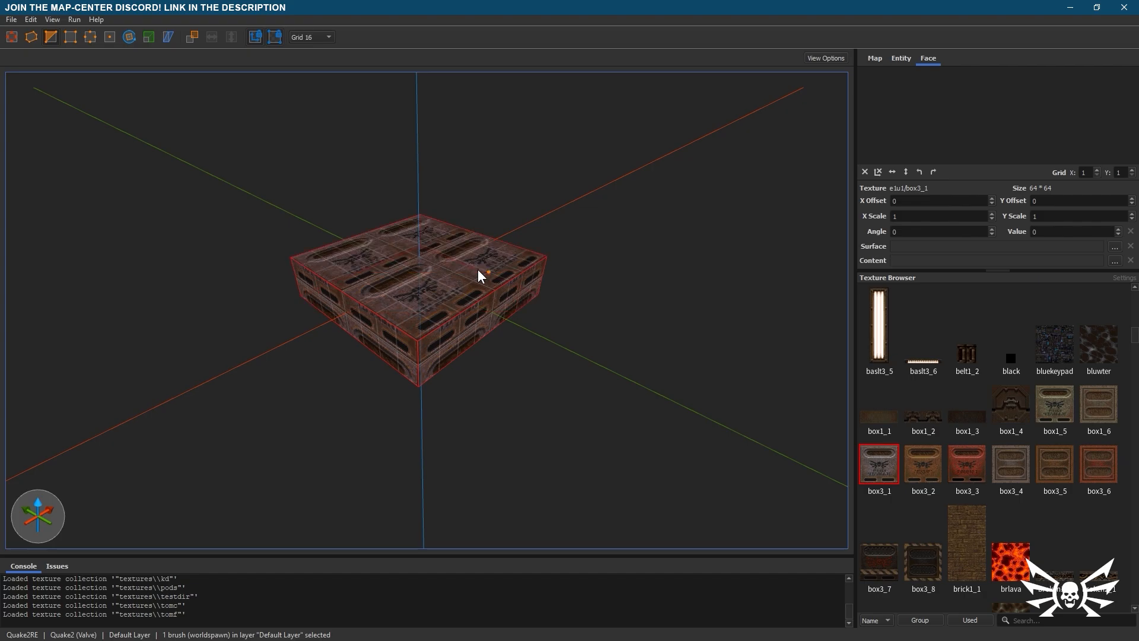
# - Split the box with the Clip tool through the points 0 16 16 and 0 -48 16, keeping both halves
pyautogui.click(415, 250)
pyautogui.click(471, 278)
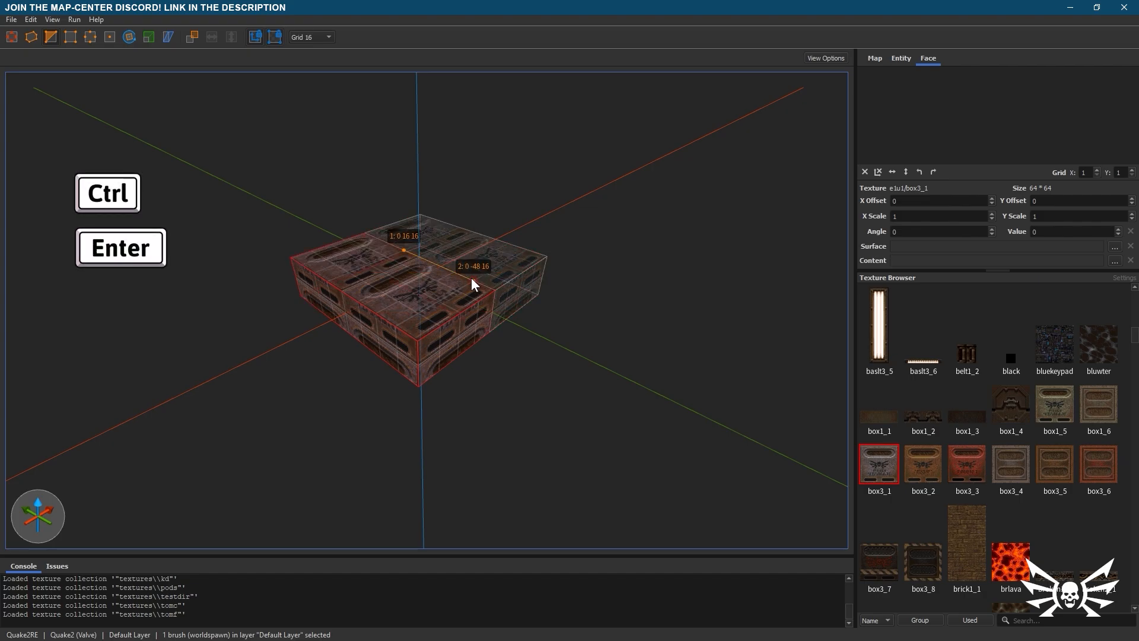
pyautogui.hotkey('ctrl', 'Return')
pyautogui.hotkey('ctrl', 'Return')
pyautogui.hotkey('ctrl', 'Return')
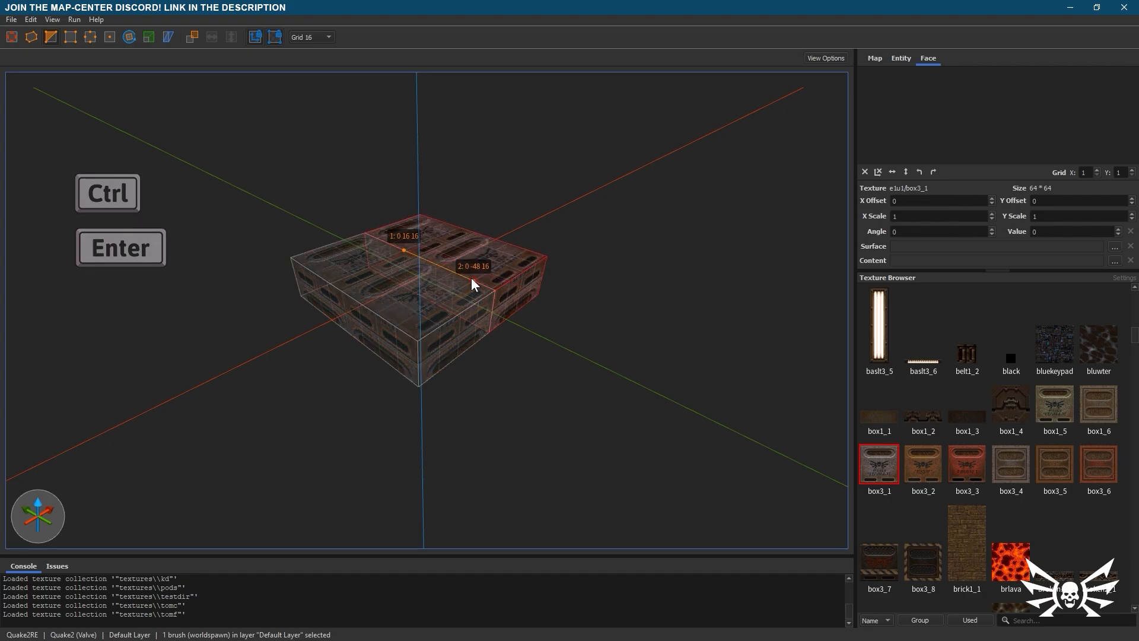
pyautogui.hotkey('ctrl', 'Return')
pyautogui.press('Return')
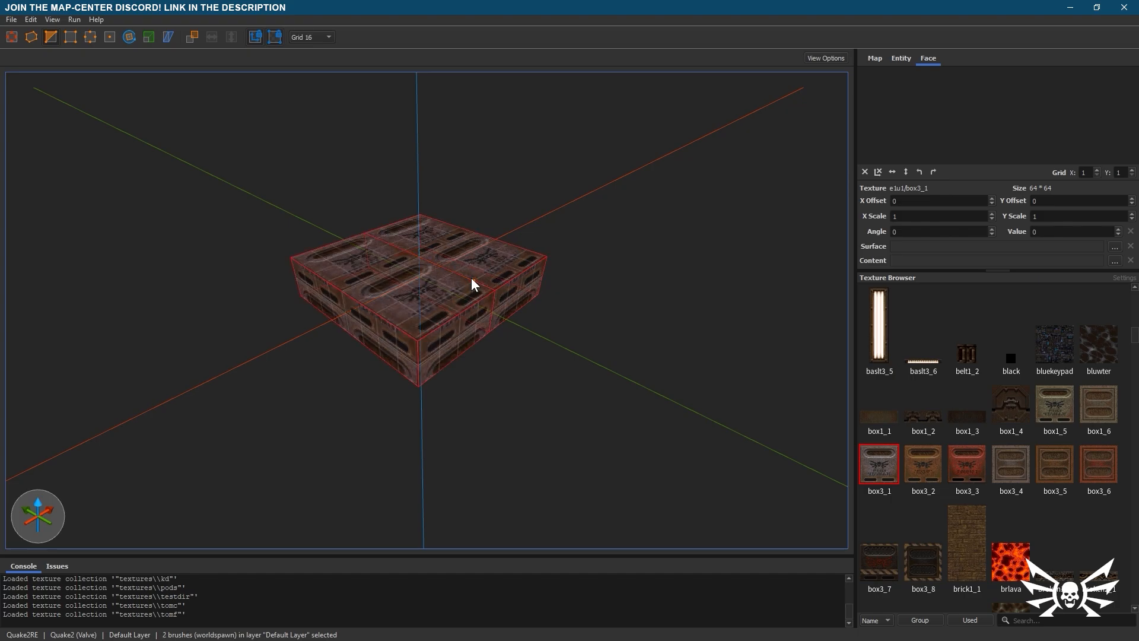
# - Move one half of the split box away, and undo both the move and the split
pyautogui.press('Escape')
pyautogui.click(470, 278)
pyautogui.moveTo(475, 257); pyautogui.dragTo(531, 208)
pyautogui.hotkey('ctrl', 'z')
pyautogui.hotkey('ctrl', 'z')
pyautogui.hotkey('ctrl', 'z')
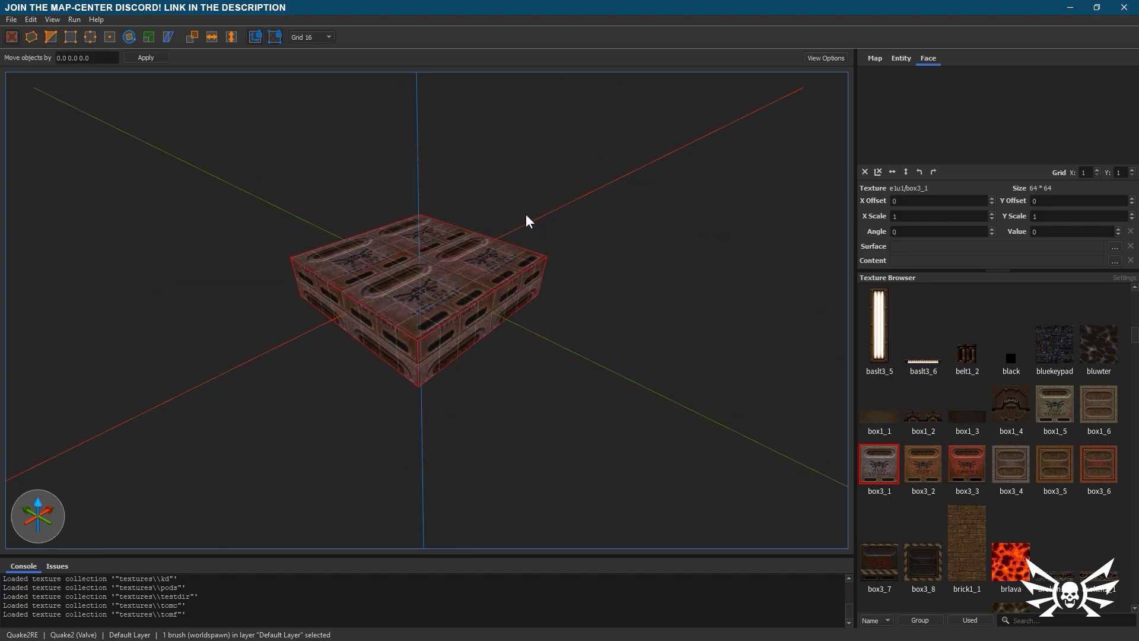
# - With the Vertex tool, move single corners of the box and raise two top corners together to a height of 64, undoing each change
pyautogui.click(69, 39)
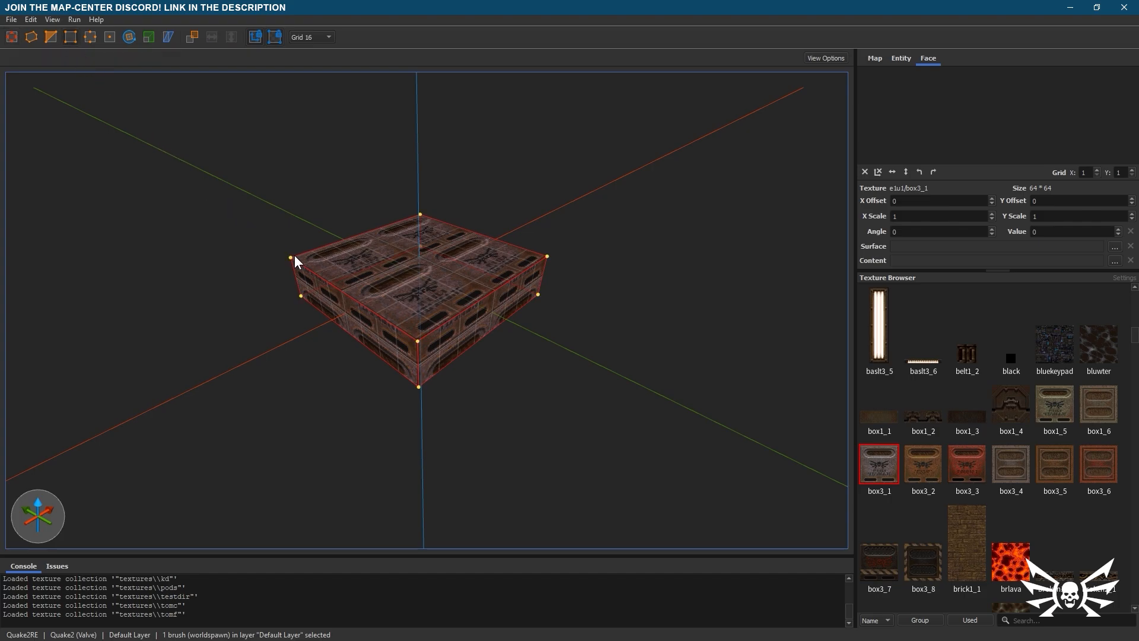
pyautogui.moveTo(292, 258); pyautogui.dragTo(290, 197)
pyautogui.moveTo(414, 384); pyautogui.dragTo(368, 430)
pyautogui.hotkey('ctrl', 'z')
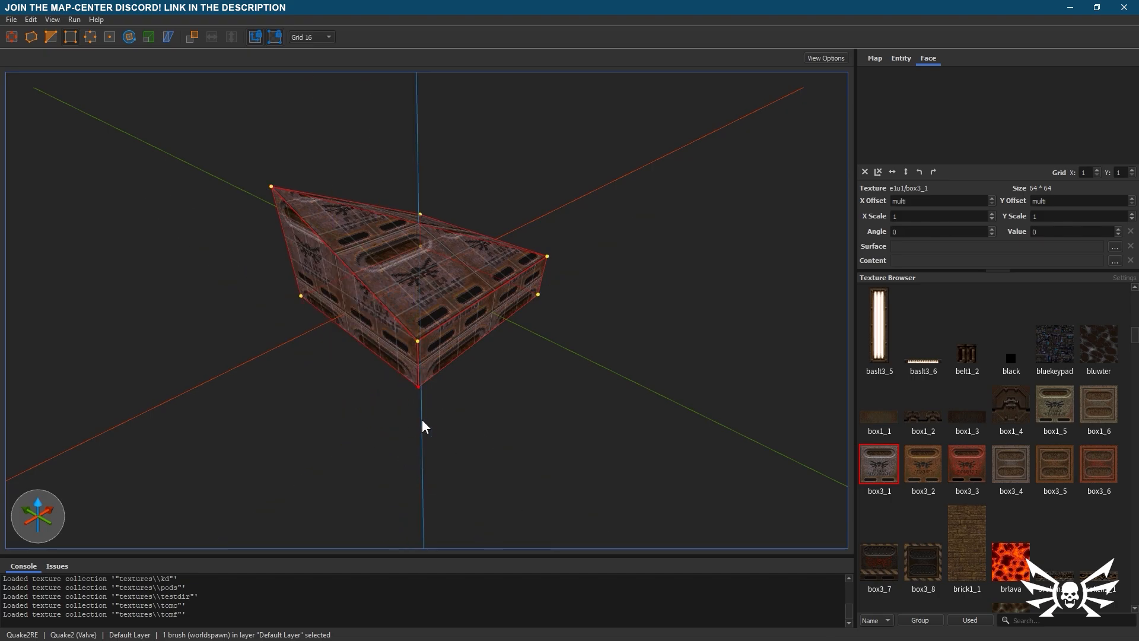
pyautogui.hotkey('ctrl', 'z')
pyautogui.moveTo(417, 341)
pyautogui.mouseDown()
pyautogui.moveTo(405, 253)
pyautogui.moveTo(414, 248)
pyautogui.mouseUp()
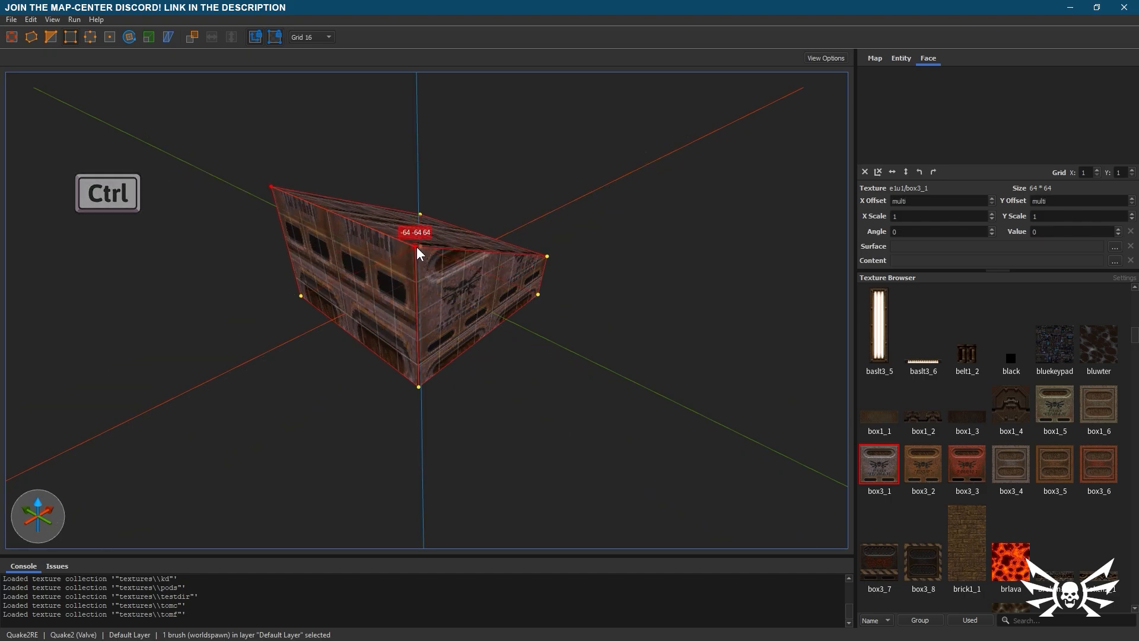
pyautogui.hotkey('ctrl', 'z')
# - With the Edge tool, raise a top edge of the box and pull a bottom edge out by -32 along X, undoing both
pyautogui.keyDown('alt'); pyautogui.moveTo(341, 291); pyautogui.dragTo(342, 219); pyautogui.keyUp('alt')
pyautogui.hotkey('ctrl', 'z')
pyautogui.moveTo(350, 333); pyautogui.dragTo(305, 365)
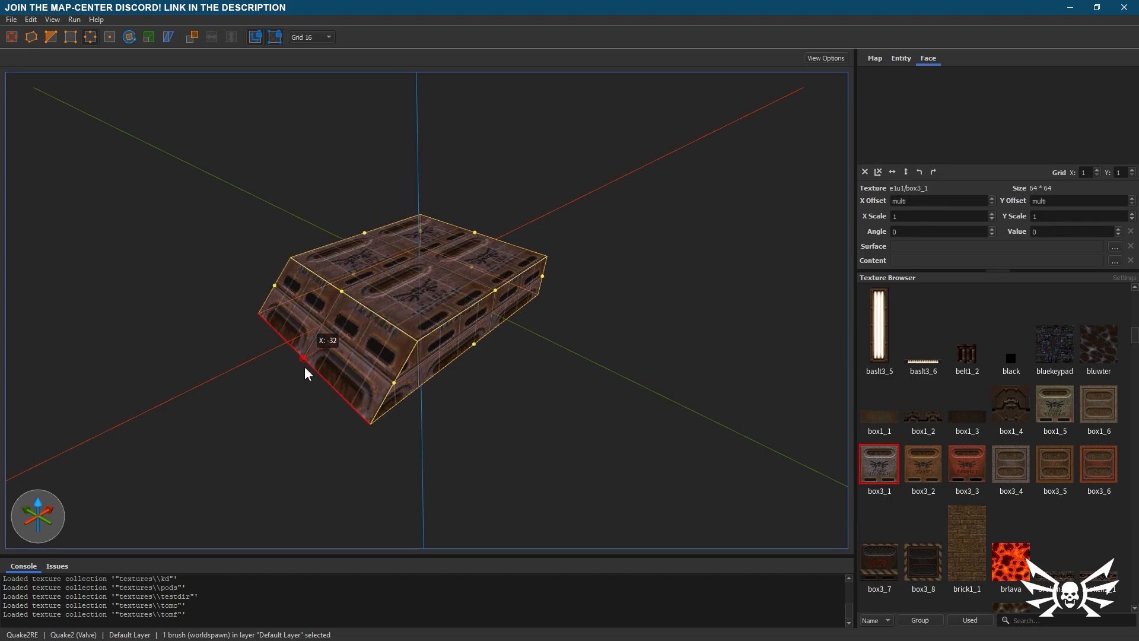
pyautogui.hotkey('ctrl', 'z')
# - With the Face tool, raise the box's top face and move its two near side faces, undoing each move
pyautogui.click(109, 37)
pyautogui.click(421, 258)
pyautogui.moveTo(421, 257)
pyautogui.mouseDown()
pyautogui.moveTo(400, 233)
pyautogui.moveTo(418, 233)
pyautogui.mouseUp()
pyautogui.hotkey('ctrl', 'z')
pyautogui.moveTo(491, 312); pyautogui.dragTo(550, 348)
pyautogui.hotkey('ctrl', 'z')
pyautogui.click(347, 315)
pyautogui.moveTo(346, 315); pyautogui.dragTo(347, 372)
pyautogui.hotkey('ctrl', 'z')
# - Activate the Rotate tool and move the rotation center to -48 -48 0 near the box's front corner
pyautogui.click(129, 38)
pyautogui.moveTo(433, 237)
pyautogui.mouseDown()
pyautogui.moveTo(451, 286)
pyautogui.moveTo(438, 234)
pyautogui.moveTo(407, 232)
pyautogui.moveTo(381, 289)
pyautogui.moveTo(401, 228)
pyautogui.moveTo(442, 297)
pyautogui.moveTo(403, 308)
pyautogui.moveTo(447, 304)
pyautogui.moveTo(419, 308)
pyautogui.moveTo(418, 336)
pyautogui.moveTo(442, 317)
pyautogui.moveTo(421, 293)
pyautogui.moveTo(434, 325)
pyautogui.moveTo(430, 369)
pyautogui.moveTo(387, 377)
pyautogui.moveTo(448, 365)
pyautogui.moveTo(442, 376)
pyautogui.mouseUp()
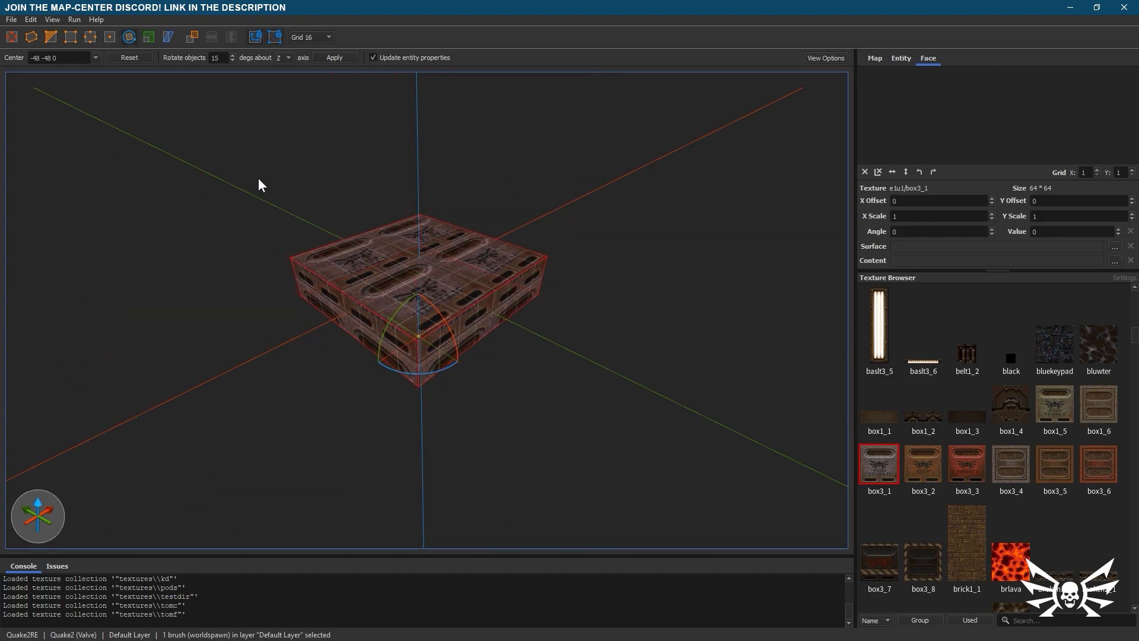
# - Stretch the box upward from its top face with the Scale tool, and undo the scaling
pyautogui.click(149, 37)
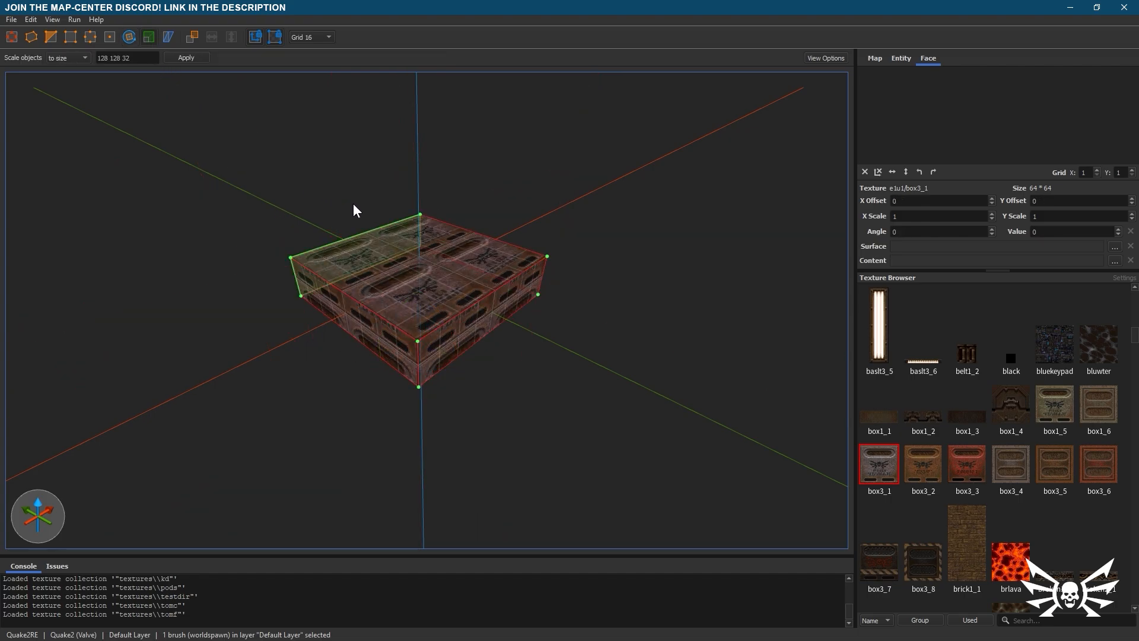
pyautogui.moveTo(423, 256); pyautogui.dragTo(415, 167)
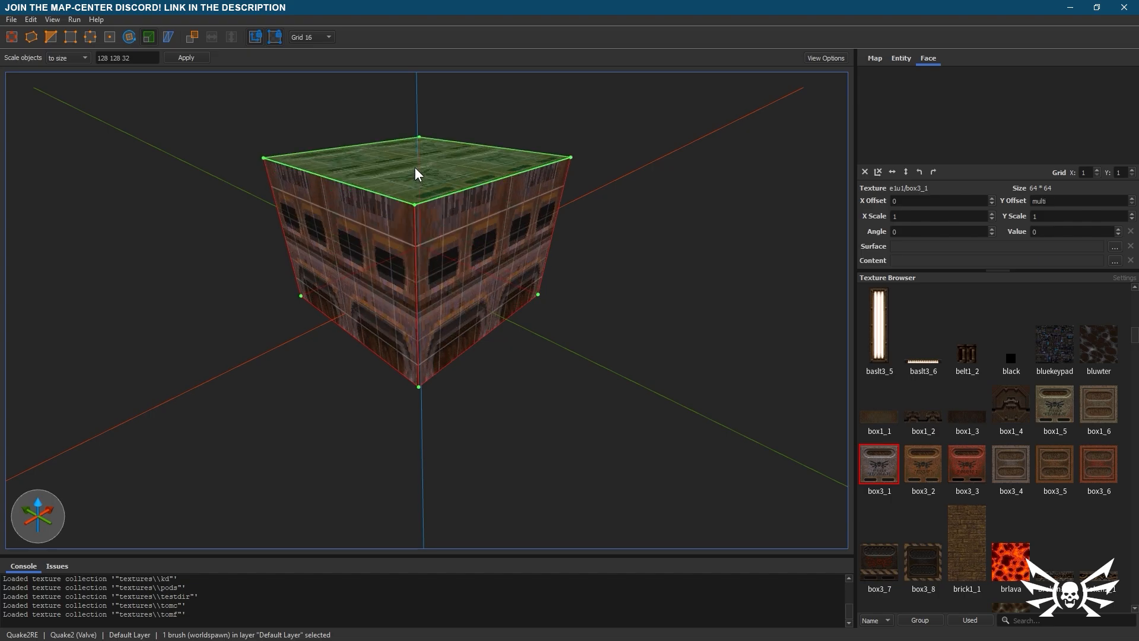
pyautogui.hotkey('ctrl', 'z')
# - Scale the box symmetrically along X from a side face, undo it, and try scaling the box proportionally
pyautogui.press('alt')
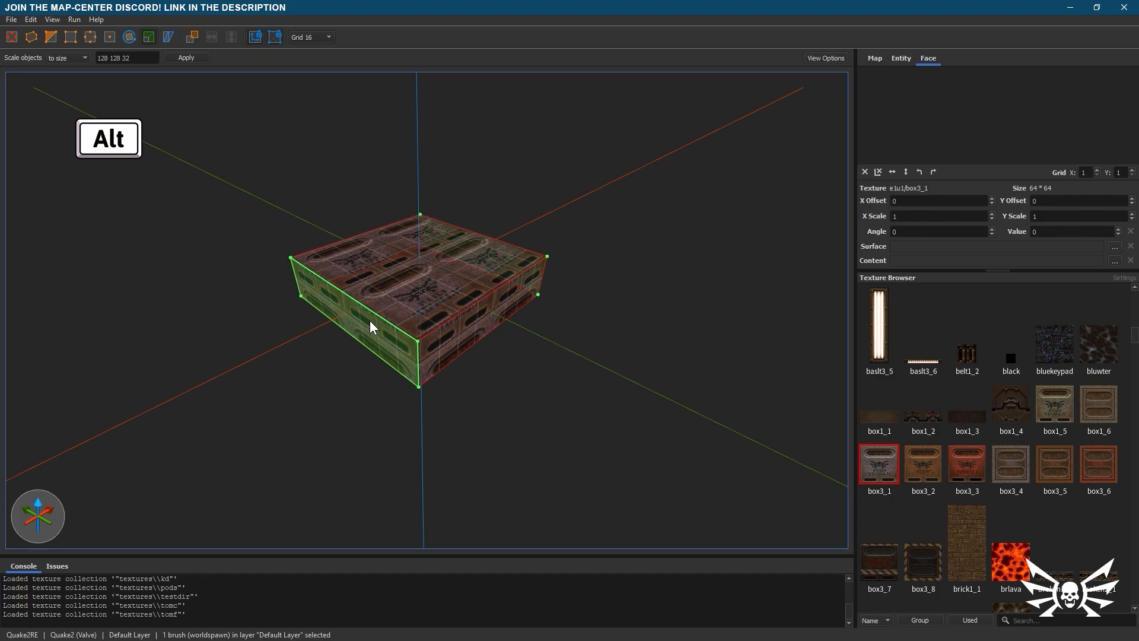
pyautogui.keyDown('alt'); pyautogui.moveTo(369, 320); pyautogui.dragTo(290, 380); pyautogui.keyUp('alt')
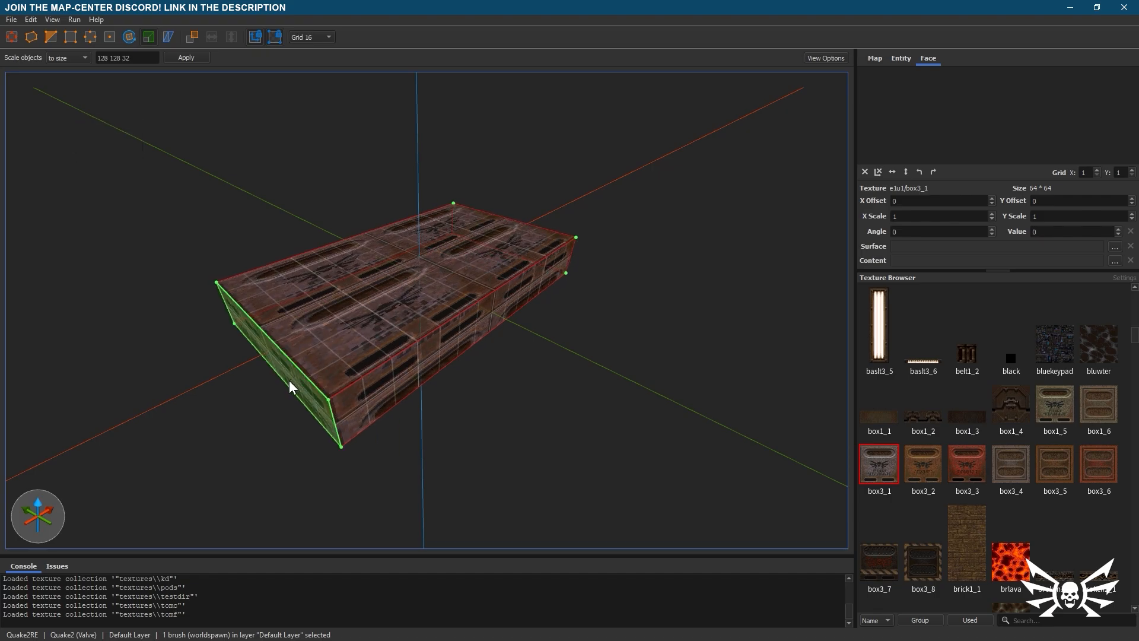
pyautogui.hotkey('ctrl', 'z')
pyautogui.press('shift')
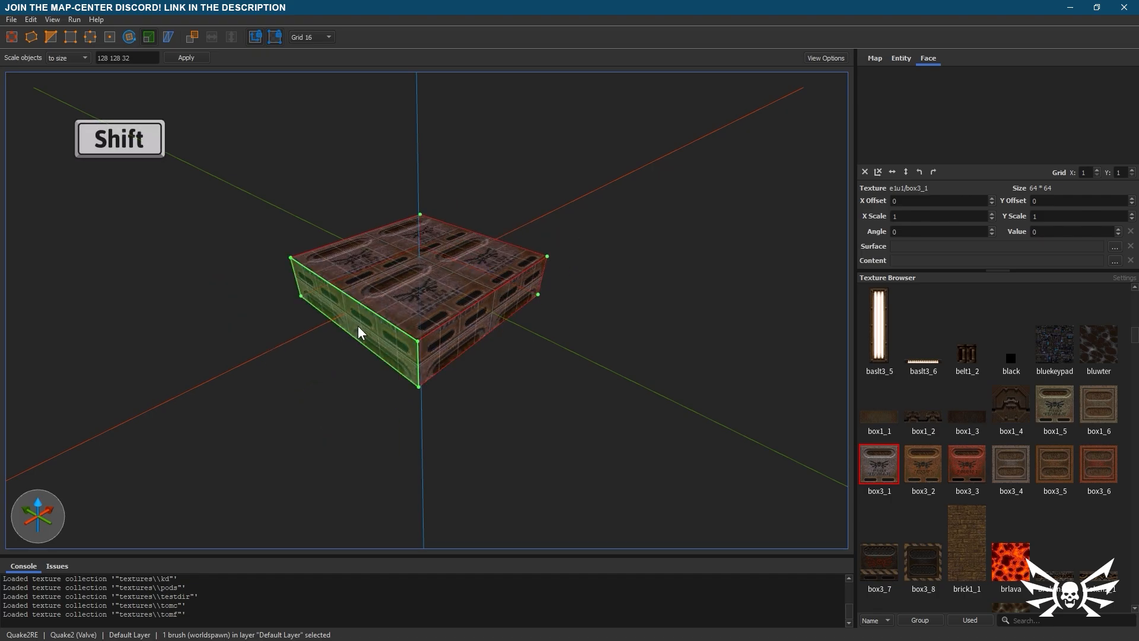
pyautogui.moveTo(388, 282)
pyautogui.keyDown('shift'); pyautogui.mouseDown()
pyautogui.moveTo(390, 246)
pyautogui.moveTo(387, 280)
pyautogui.mouseUp(); pyautogui.keyUp('shift')
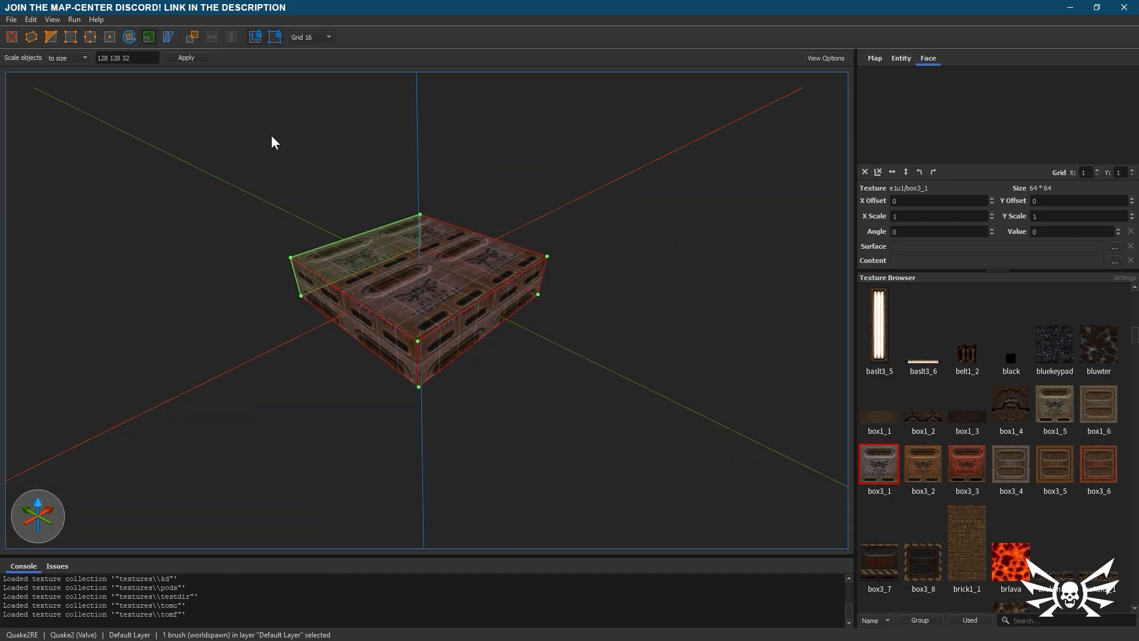
# - Shear the box by one of its side faces, undo the shear, and leave the Shear tool
pyautogui.click(168, 37)
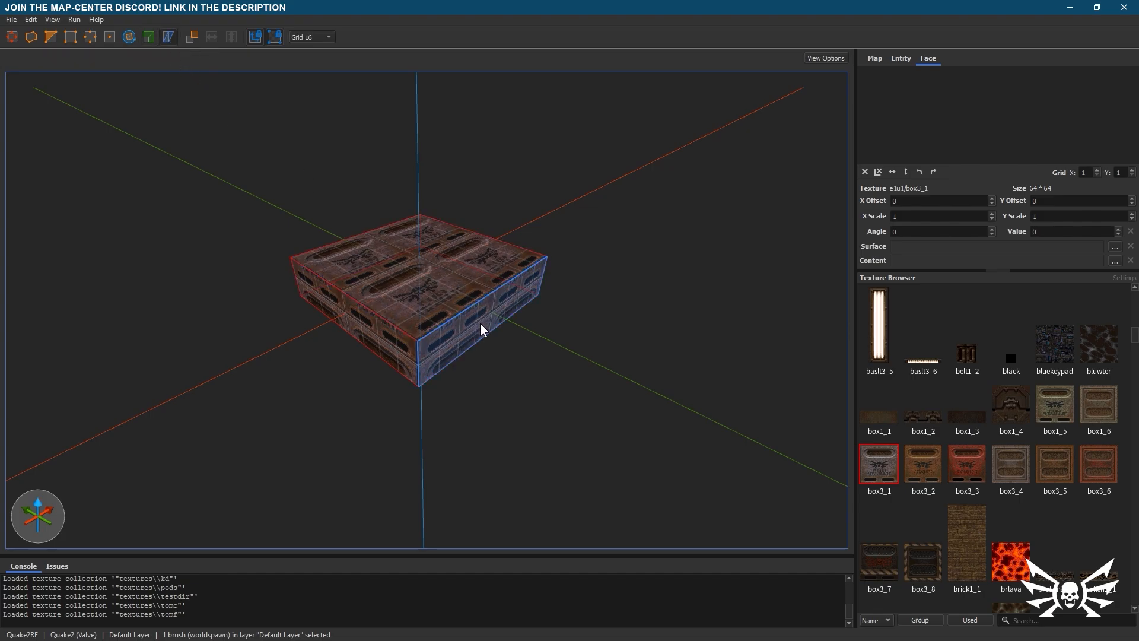
pyautogui.moveTo(486, 312)
pyautogui.mouseDown()
pyautogui.moveTo(526, 280)
pyautogui.moveTo(427, 337)
pyautogui.moveTo(433, 259)
pyautogui.moveTo(440, 382)
pyautogui.mouseUp()
pyautogui.hotkey('ctrl', 'z')
pyautogui.press('Escape')
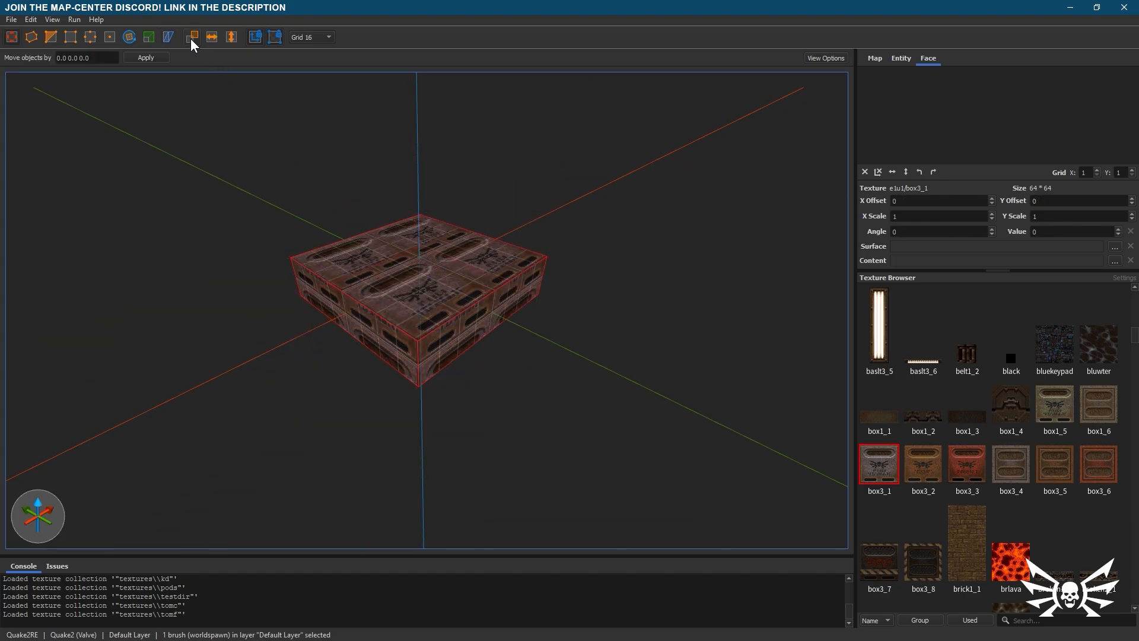
# - Duplicate the box and move the copy away from the original
pyautogui.hotkey('ctrl', 'd')
pyautogui.moveTo(388, 270)
pyautogui.mouseDown()
pyautogui.moveTo(279, 313)
pyautogui.moveTo(150, 280)
pyautogui.moveTo(131, 259)
pyautogui.mouseUp()
pyautogui.moveTo(406, 259)
pyautogui.mouseDown()
pyautogui.moveTo(348, 294)
pyautogui.moveTo(348, 262)
pyautogui.moveTo(389, 250)
pyautogui.moveTo(408, 263)
pyautogui.mouseUp()
# - Set the map view layout to Two Panes in the preferences and widen the 2D view to show the XY plane
pyautogui.click(53, 20)
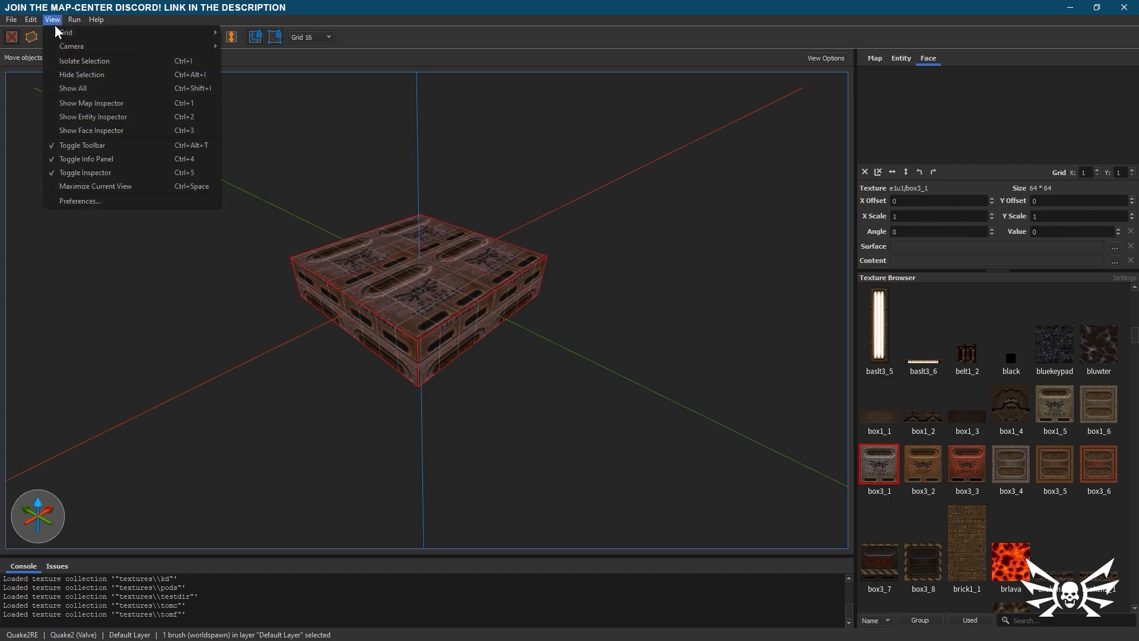
pyautogui.click(70, 202)
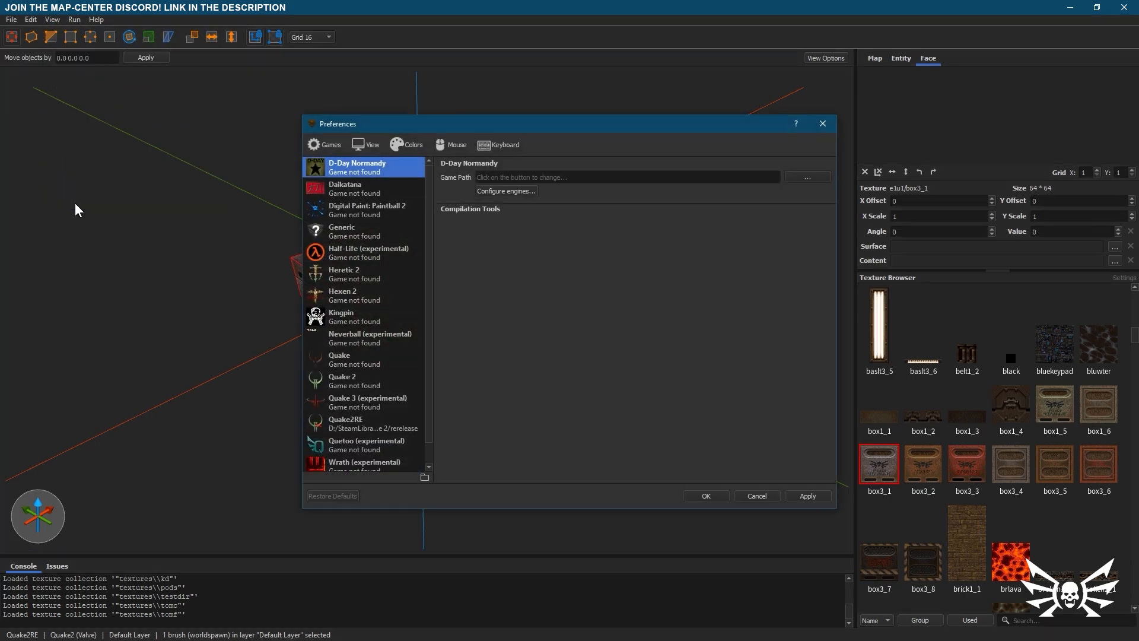
pyautogui.click(371, 150)
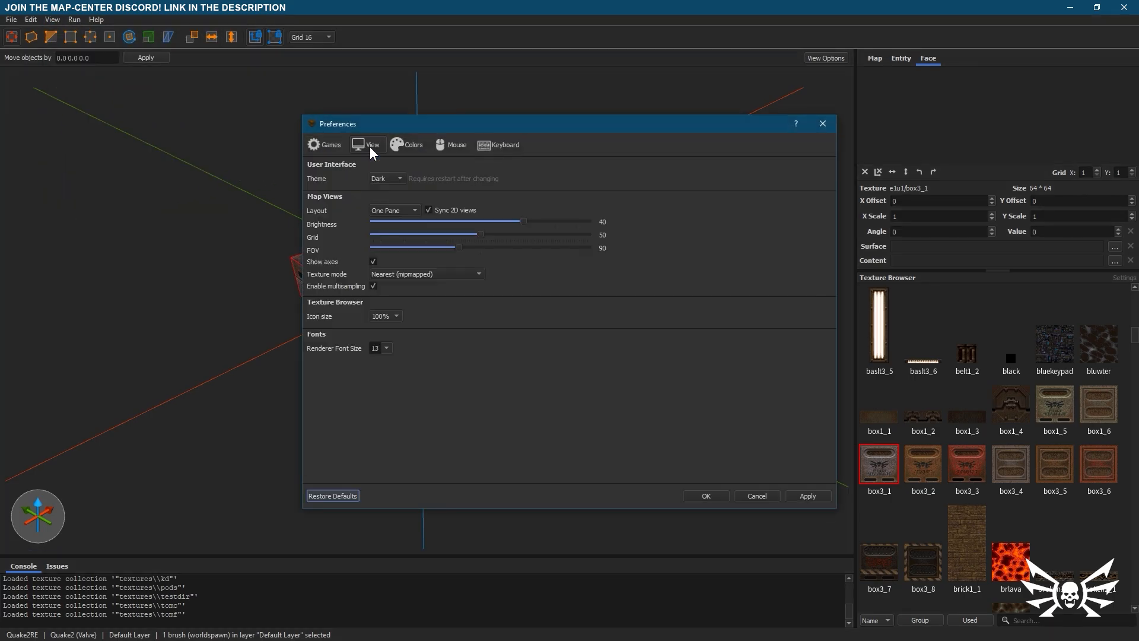
pyautogui.click(406, 214)
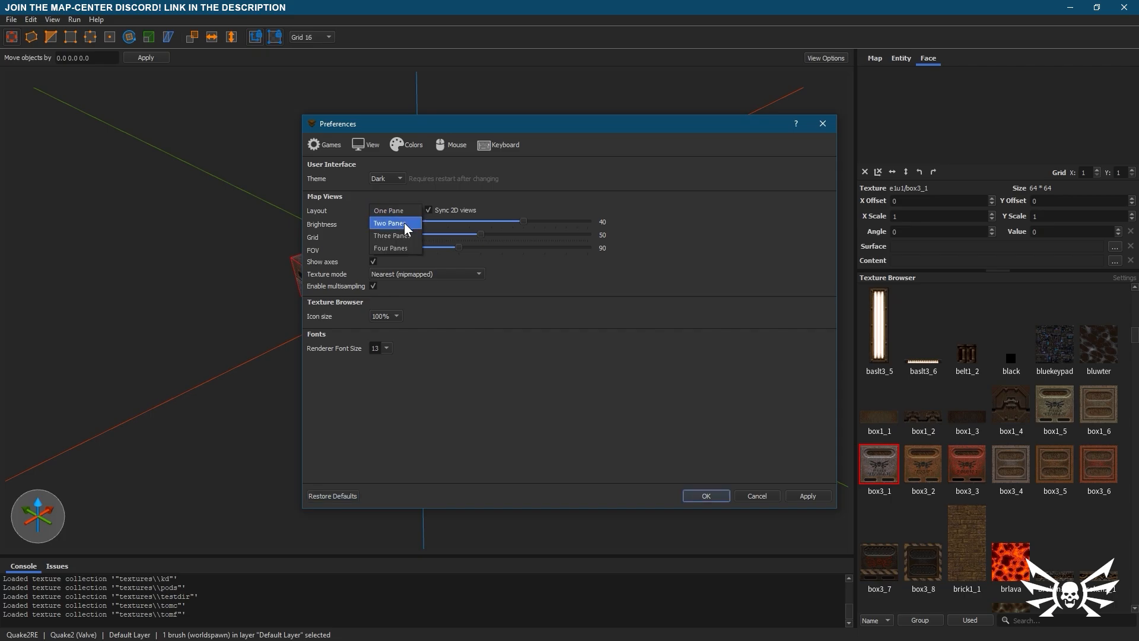
pyautogui.click(699, 496)
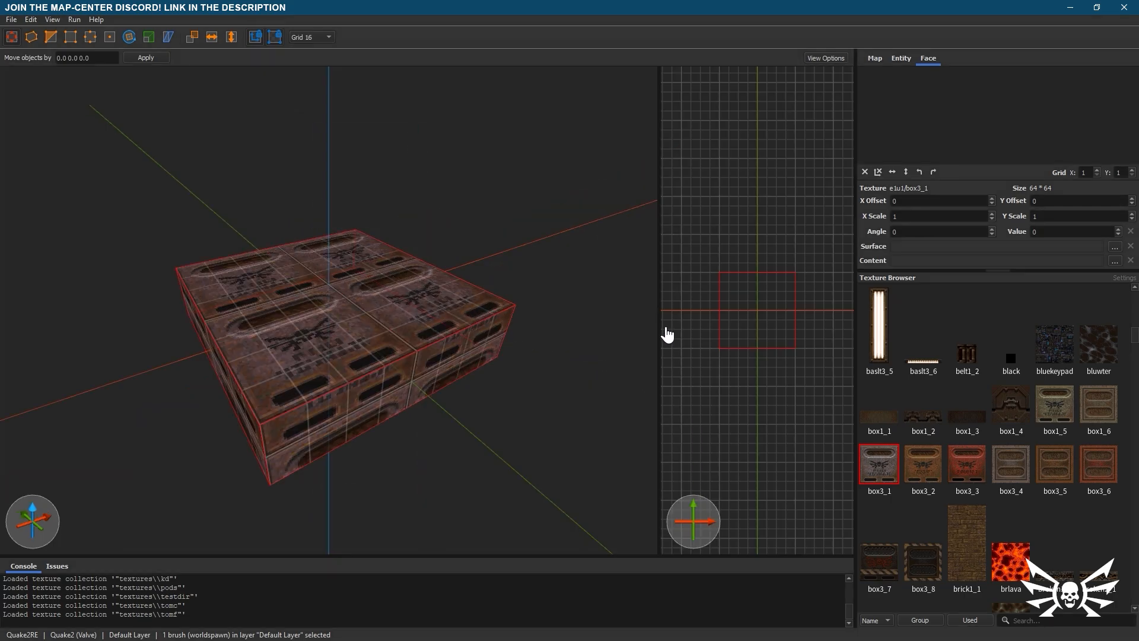
pyautogui.moveTo(650, 306); pyautogui.dragTo(490, 303)
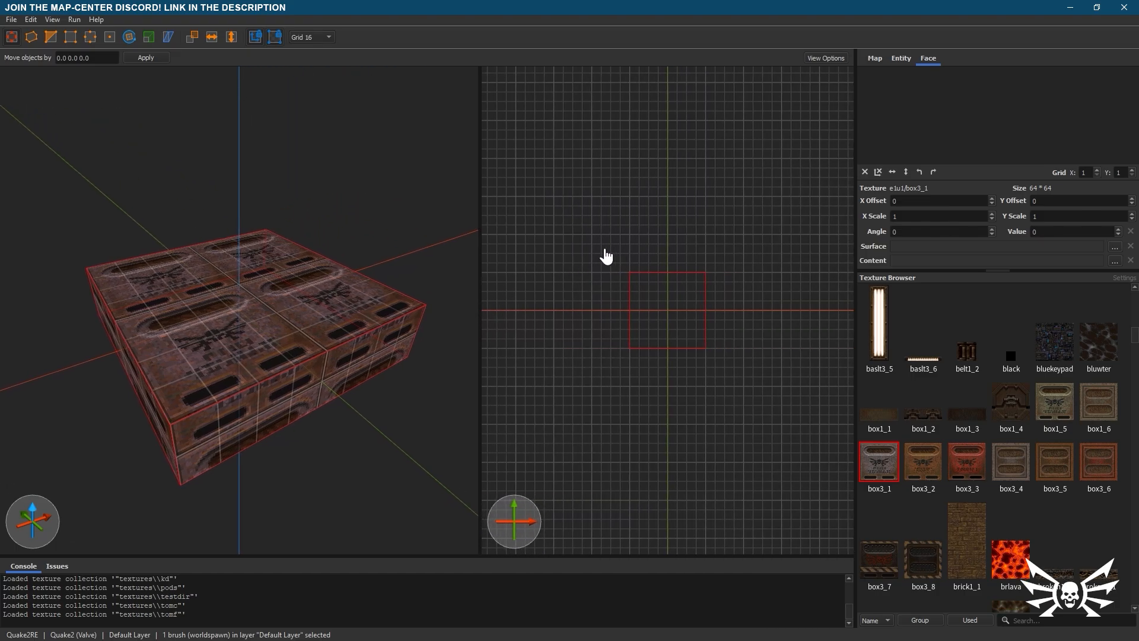
pyautogui.press('space')
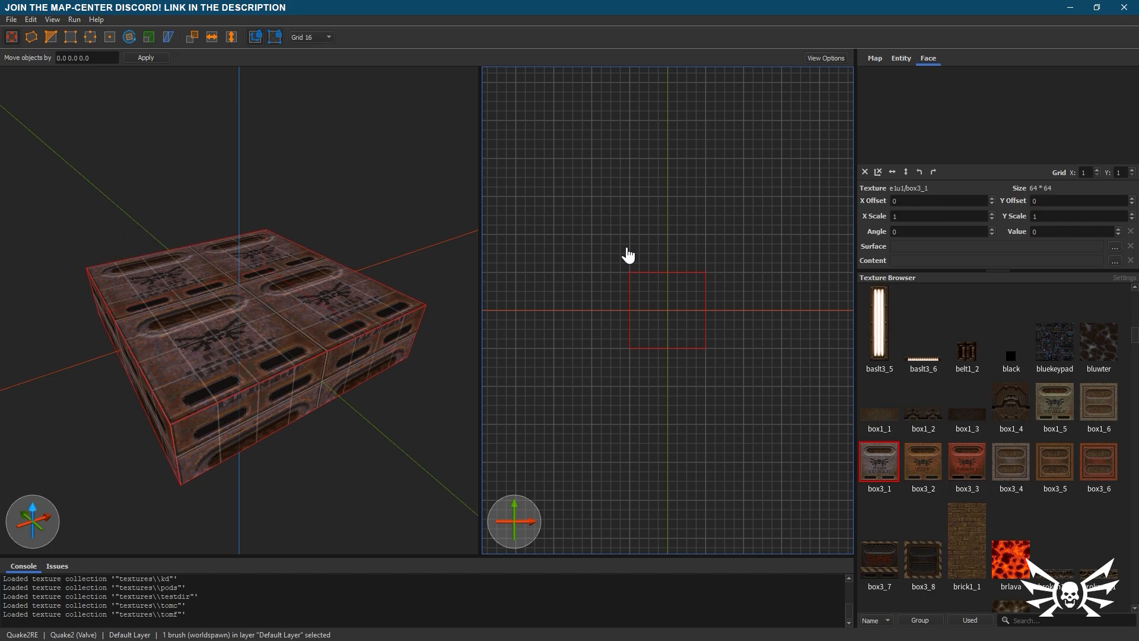
# - Toggle the grid off and back on, and try several grid sizes, including 32 and 8
pyautogui.press('0')
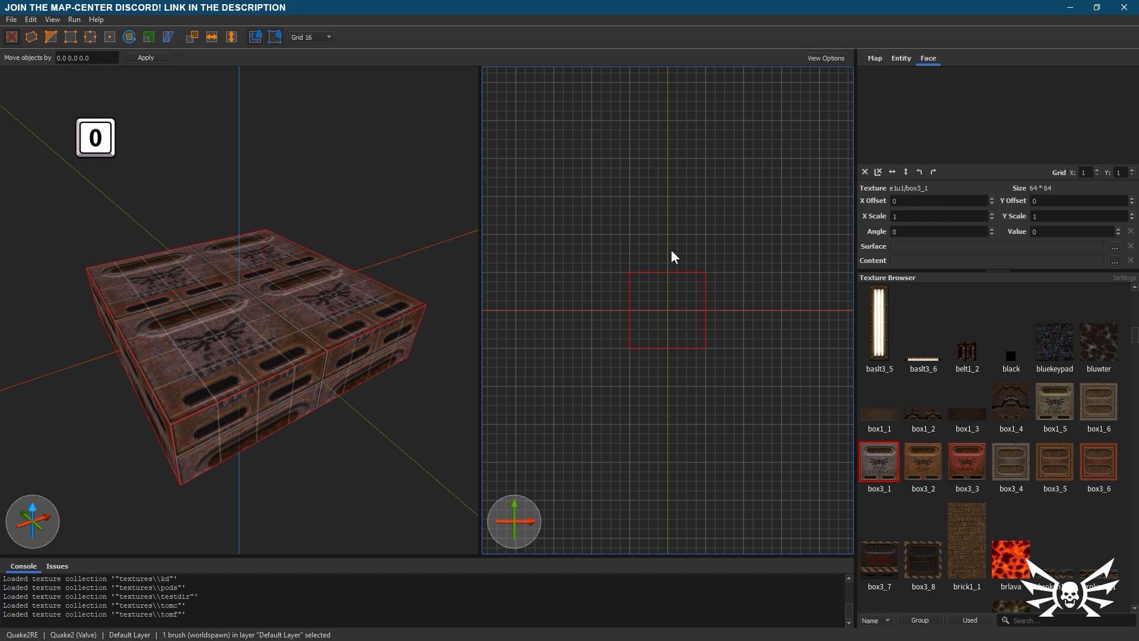
pyautogui.press('0')
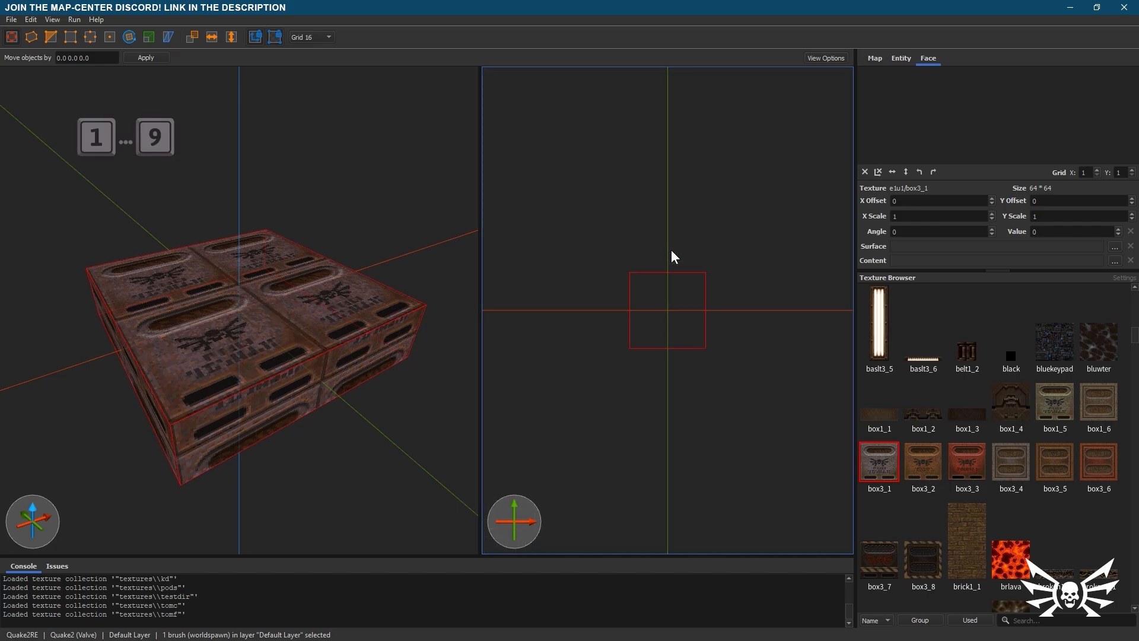
pyautogui.press('0')
pyautogui.press('6')
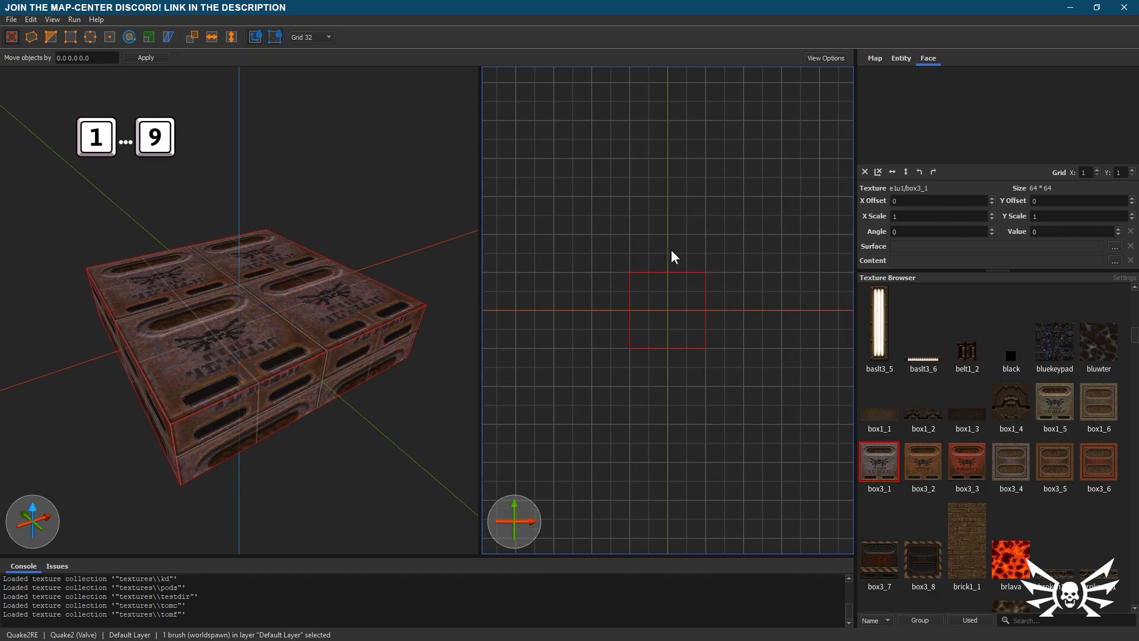
pyautogui.press('7')
pyautogui.press('4')
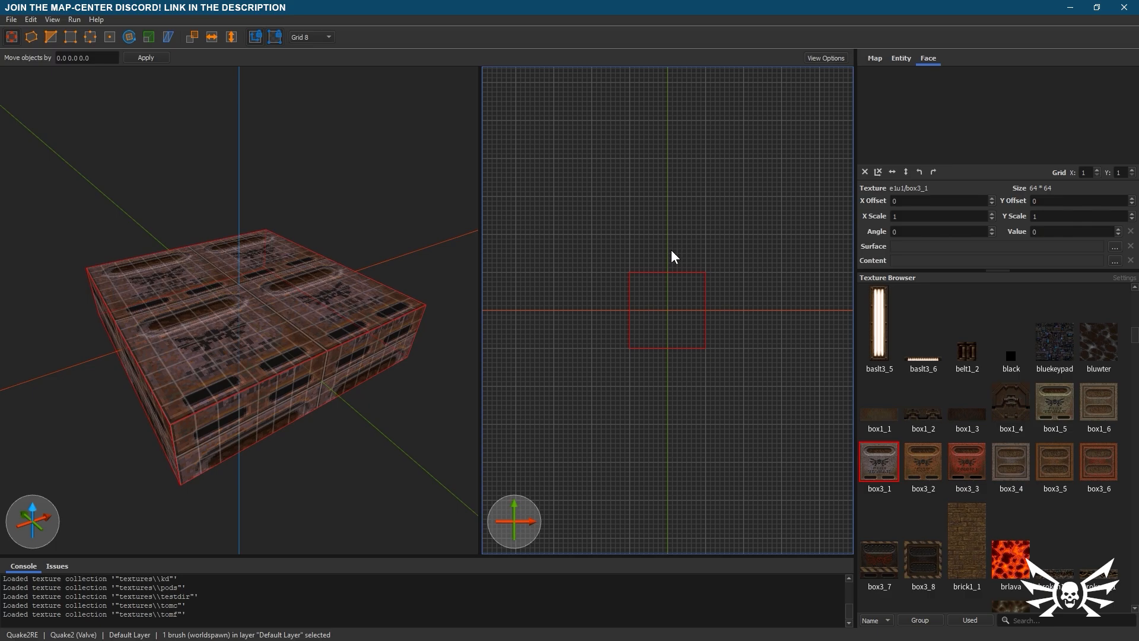
# - Browse the view options, hide the textures and show them again, and close the options
pyautogui.click(814, 58)
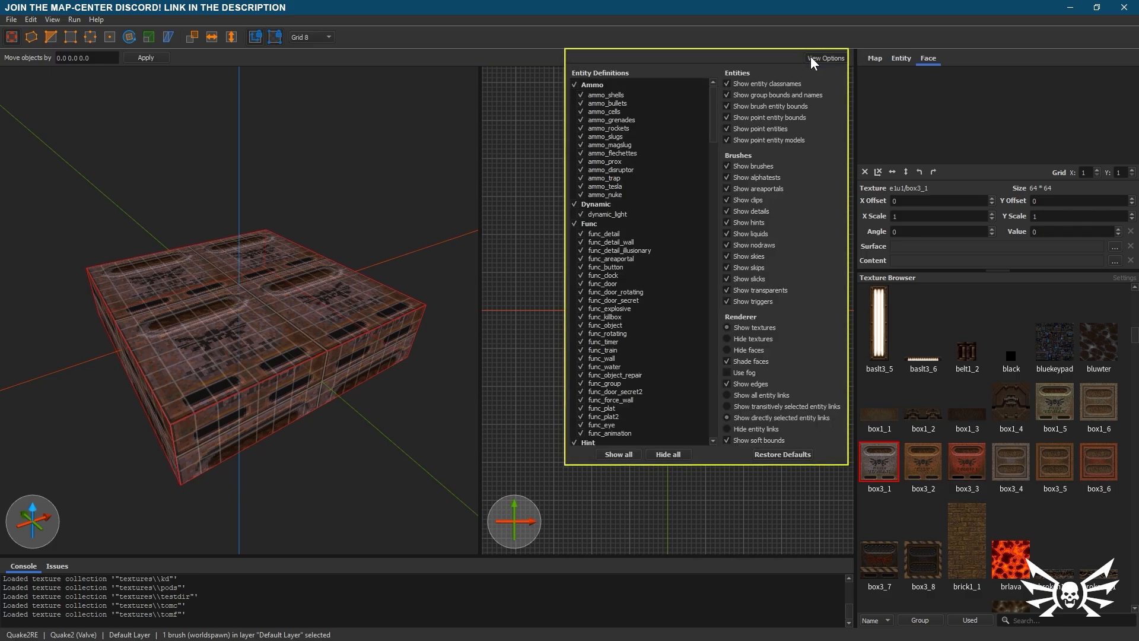
pyautogui.moveTo(714, 125)
pyautogui.mouseDown()
pyautogui.moveTo(724, 172)
pyautogui.moveTo(716, 118)
pyautogui.mouseUp()
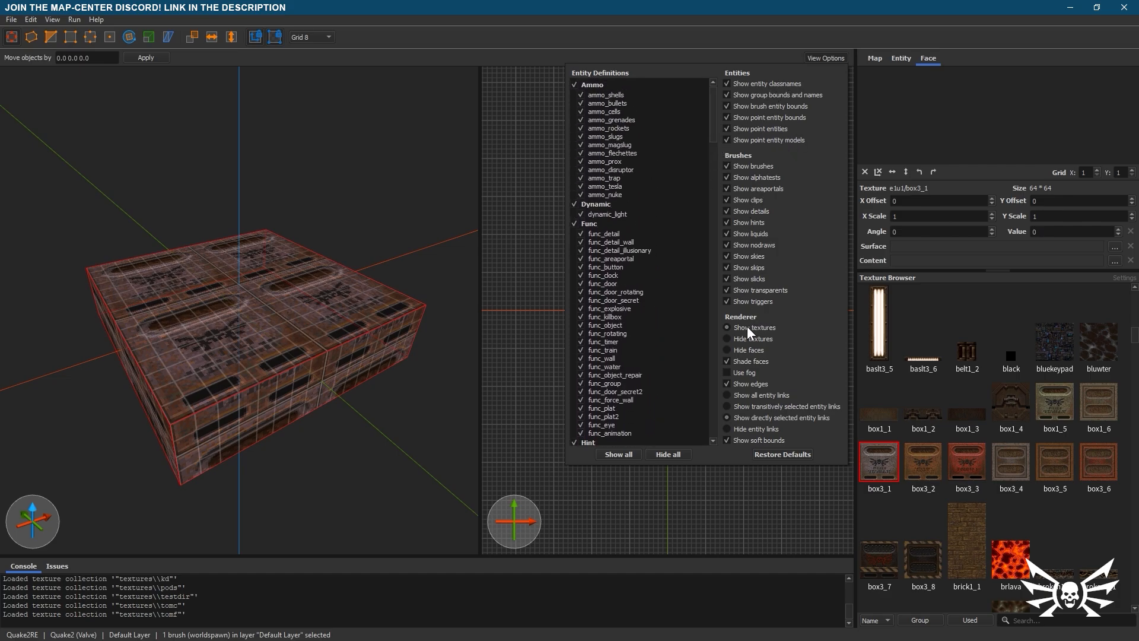
pyautogui.click(742, 339)
pyautogui.click(742, 329)
pyautogui.click(812, 59)
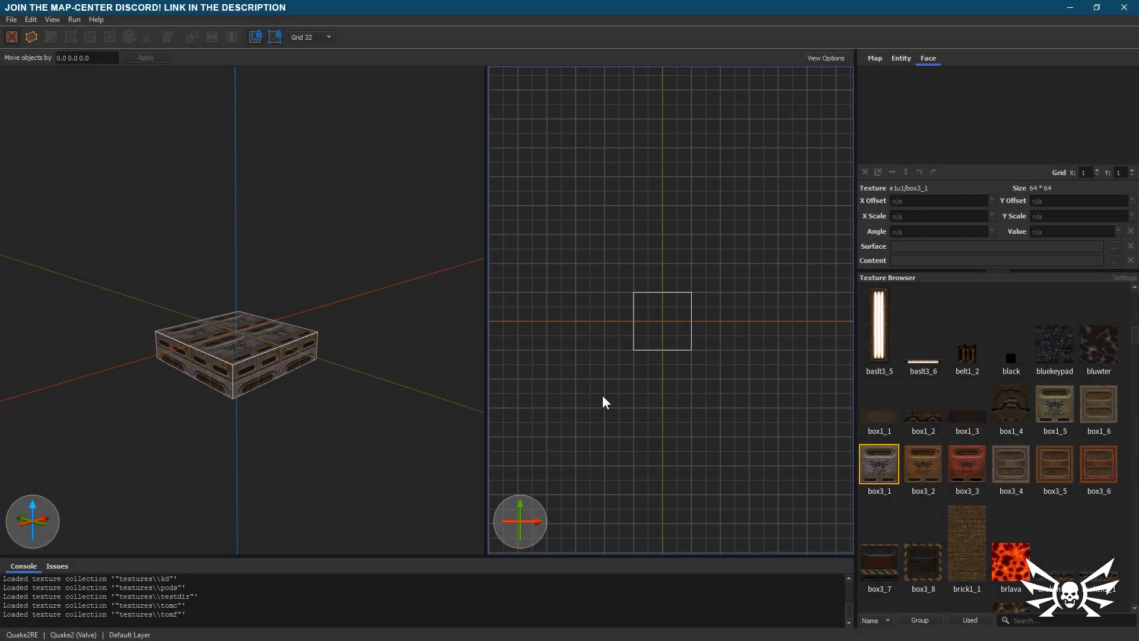
# - Select the box, set the grid size to 64, and extend both its ends in the 2D view to a Y length of 1280
pyautogui.click(664, 330)
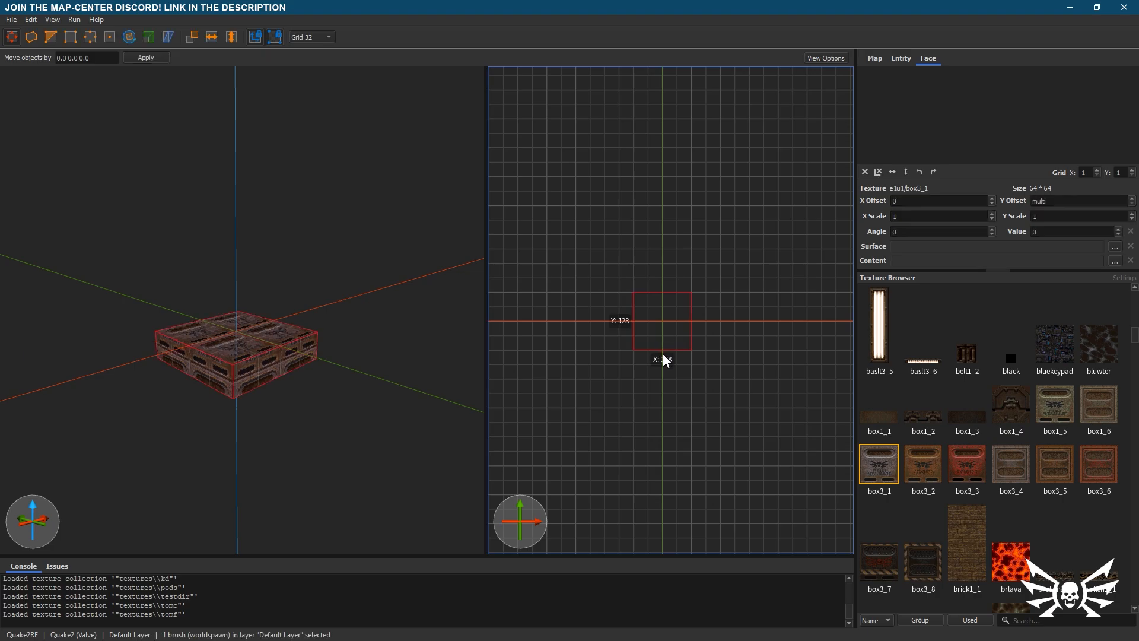
pyautogui.scroll(-1, 664, 370)
pyautogui.scroll(-2, 663, 371)
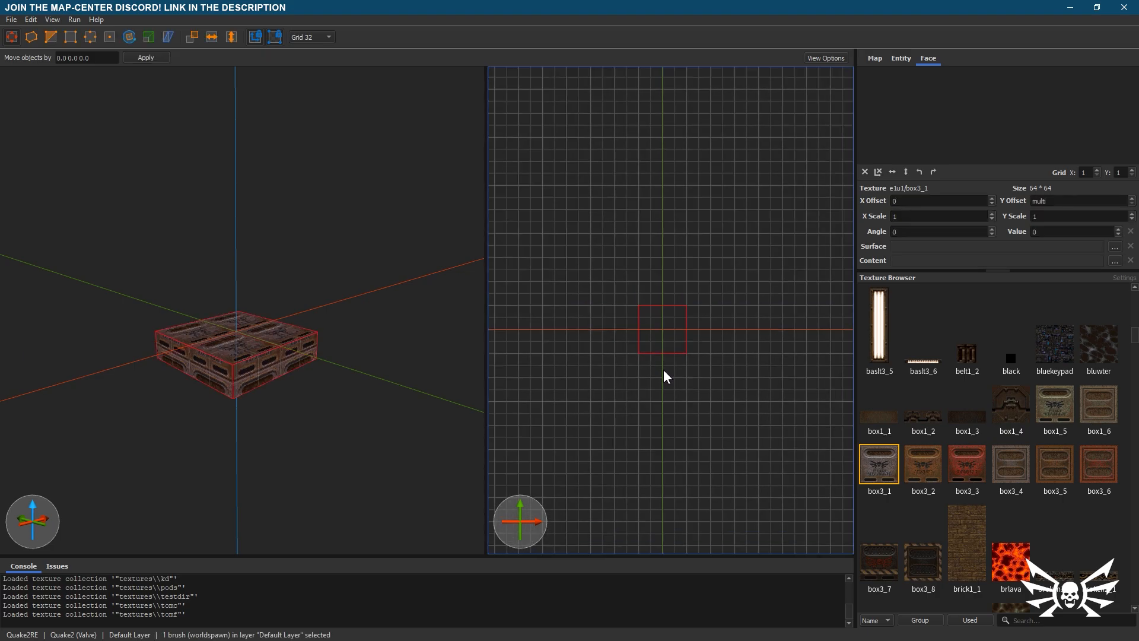
pyautogui.press('+')
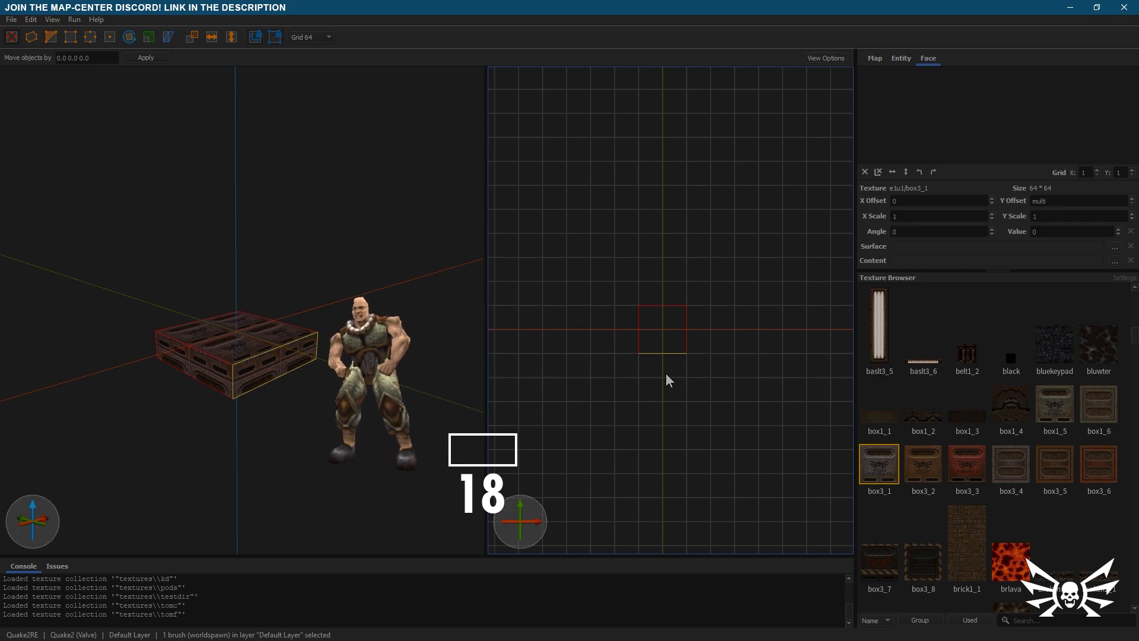
pyautogui.moveTo(668, 380); pyautogui.dragTo(668, 570)
pyautogui.moveTo(681, 255)
pyautogui.keyDown('shift'); pyautogui.mouseDown()
pyautogui.moveTo(672, 198)
pyautogui.moveTo(686, 38)
pyautogui.moveTo(694, 71)
pyautogui.mouseUp(); pyautogui.keyUp('shift')
pyautogui.scroll(-1, 732, 225)
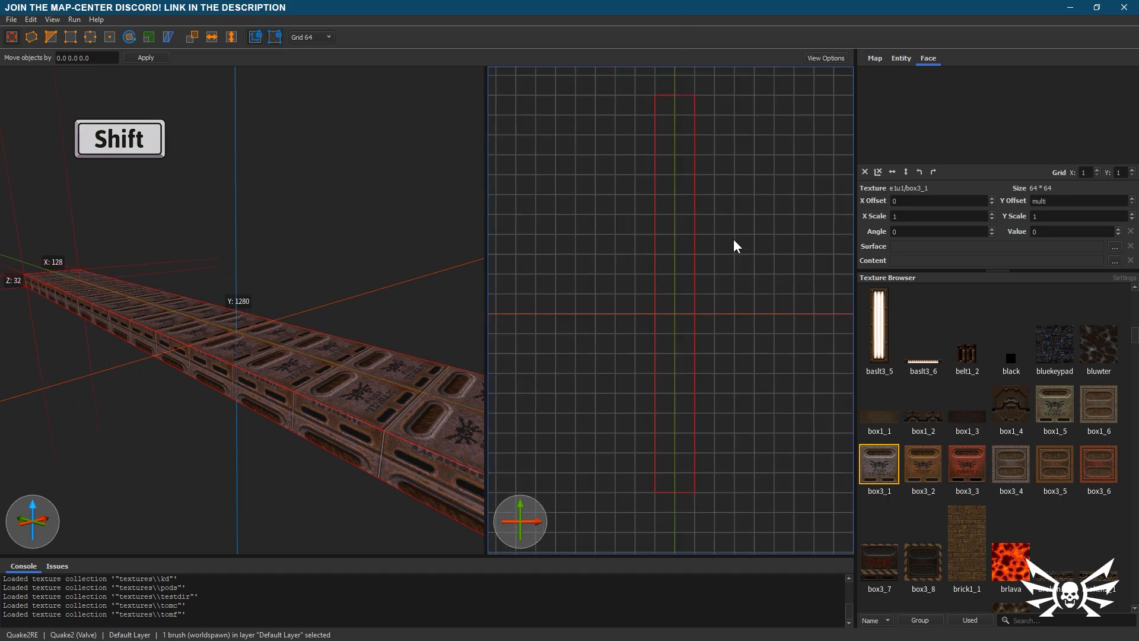
# - Extend both long sides of the brush outward in the 2D view to an X width of 640
pyautogui.keyDown('shift'); pyautogui.moveTo(719, 297); pyautogui.dragTo(798, 293); pyautogui.keyUp('shift')
pyautogui.keyDown('shift'); pyautogui.moveTo(634, 308); pyautogui.dragTo(577, 321); pyautogui.keyUp('shift')
pyautogui.scroll(-1, 659, 326)
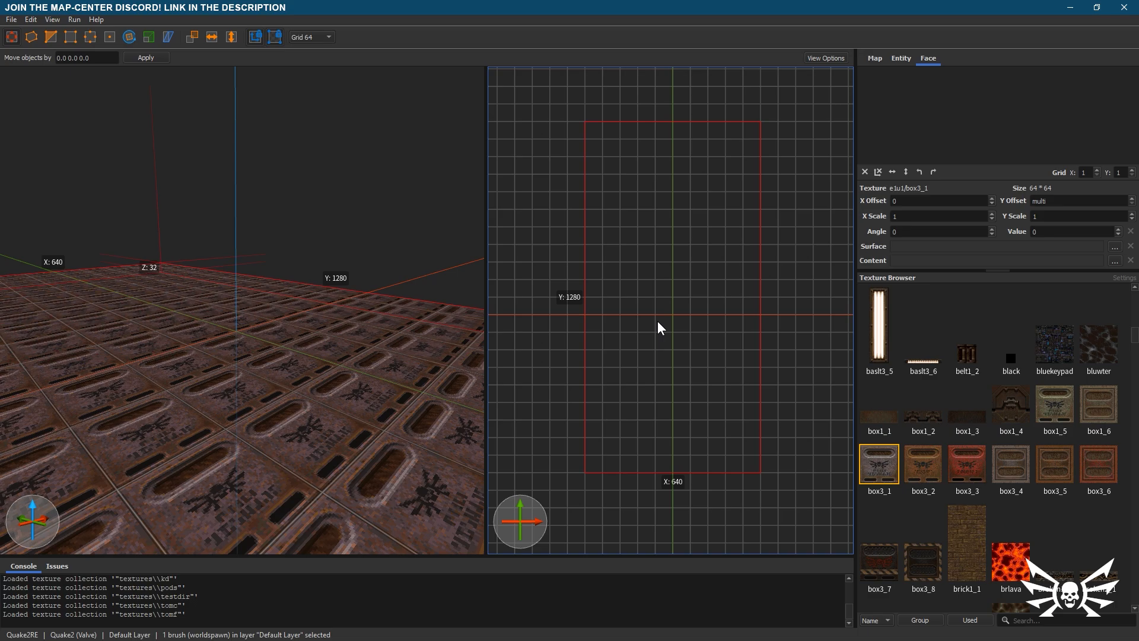
# - Search the texture browser for "floor" and apply the floor3_2 texture to the whole 640 × 1280 brush
pyautogui.moveTo(306, 351); pyautogui.dragTo(306, 356, button='right')
pyautogui.scroll(-4, 299, 357)
pyautogui.press('s')
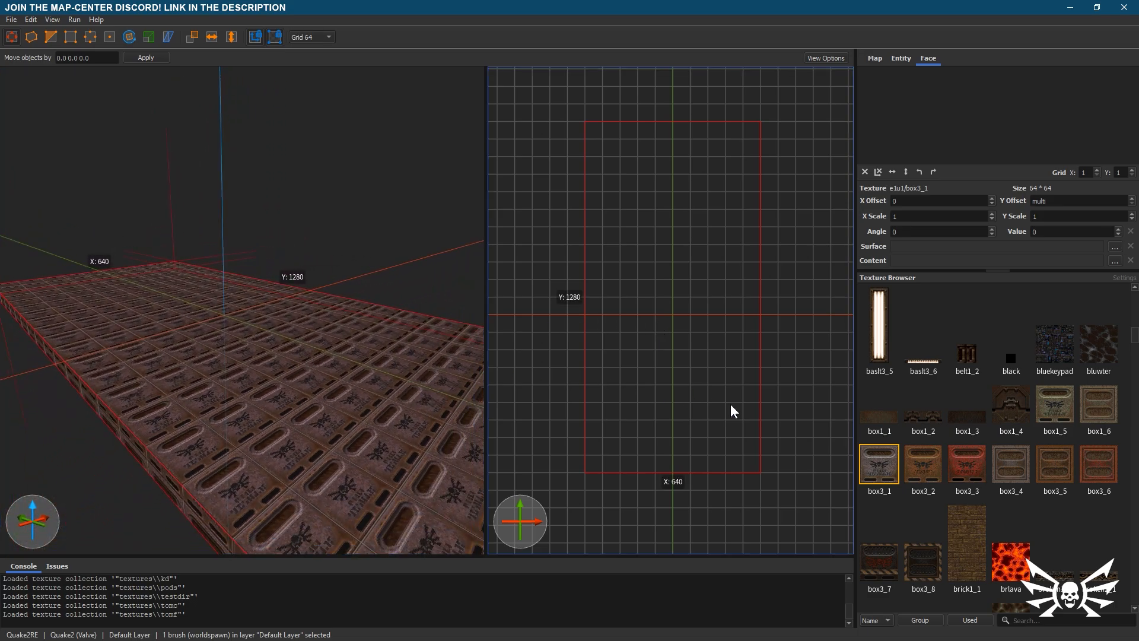
pyautogui.click(1025, 618)
pyautogui.write('f')
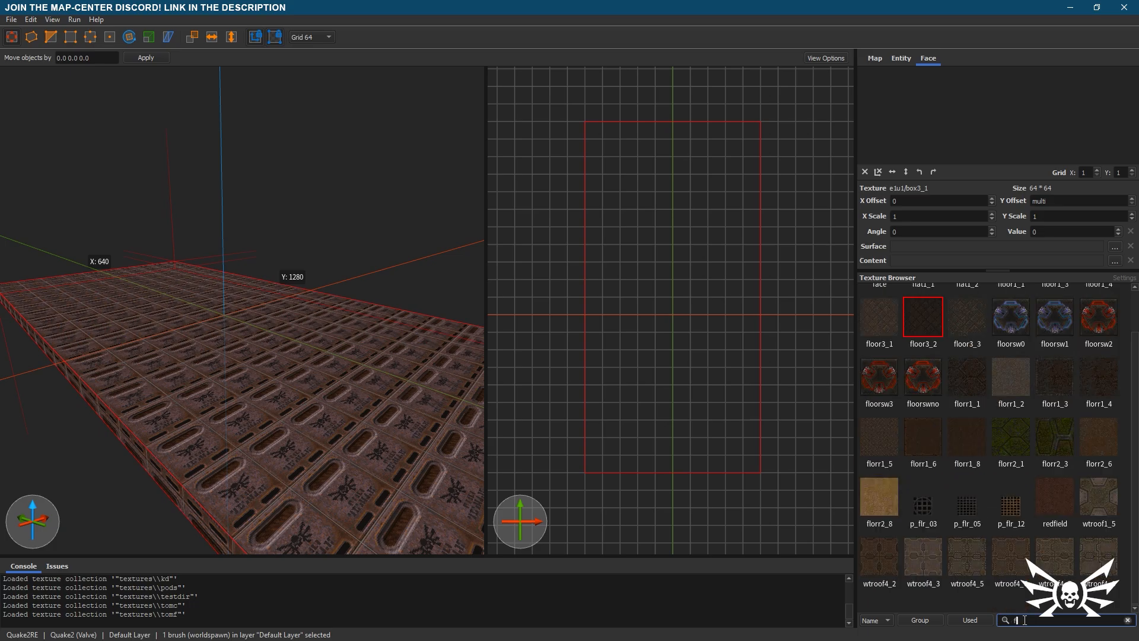
pyautogui.write('loor')
pyautogui.click(1049, 308)
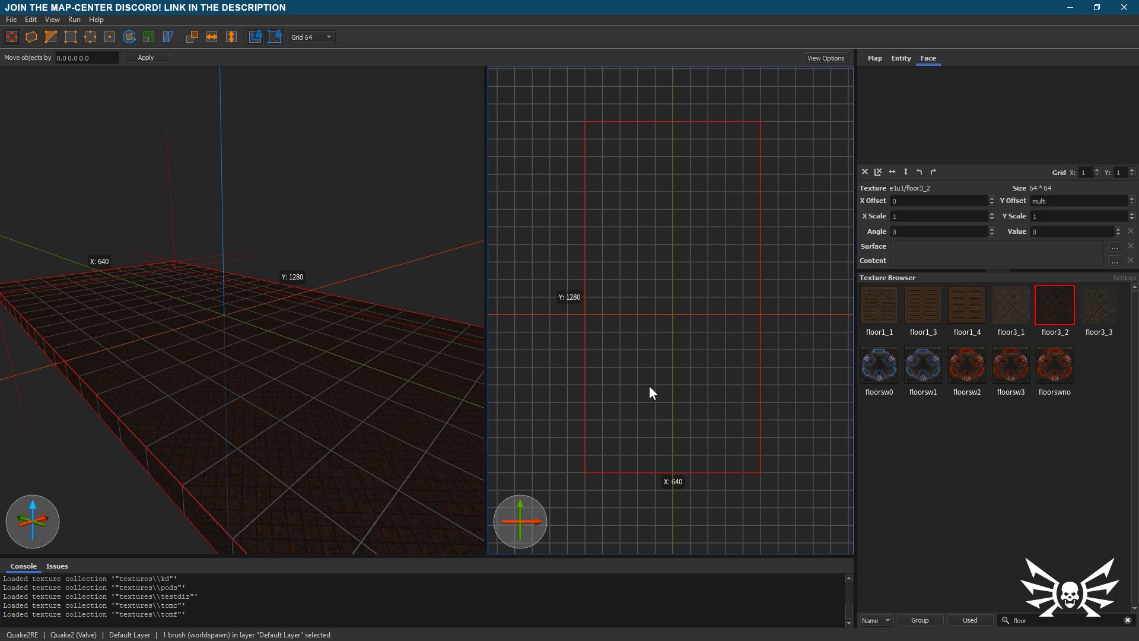
# - Extrude a new 64-unit-thick brush outward from each of the floor's four sides in the 2D view
pyautogui.keyDown('ctrl'); pyautogui.keyDown('shift'); pyautogui.moveTo(571, 362); pyautogui.dragTo(561, 361); pyautogui.keyUp('shift'); pyautogui.keyUp('ctrl')
pyautogui.click(696, 358)
pyautogui.keyDown('ctrl'); pyautogui.keyDown('shift'); pyautogui.moveTo(779, 346); pyautogui.dragTo(787, 344); pyautogui.keyUp('shift'); pyautogui.keyUp('ctrl')
pyautogui.click(697, 231)
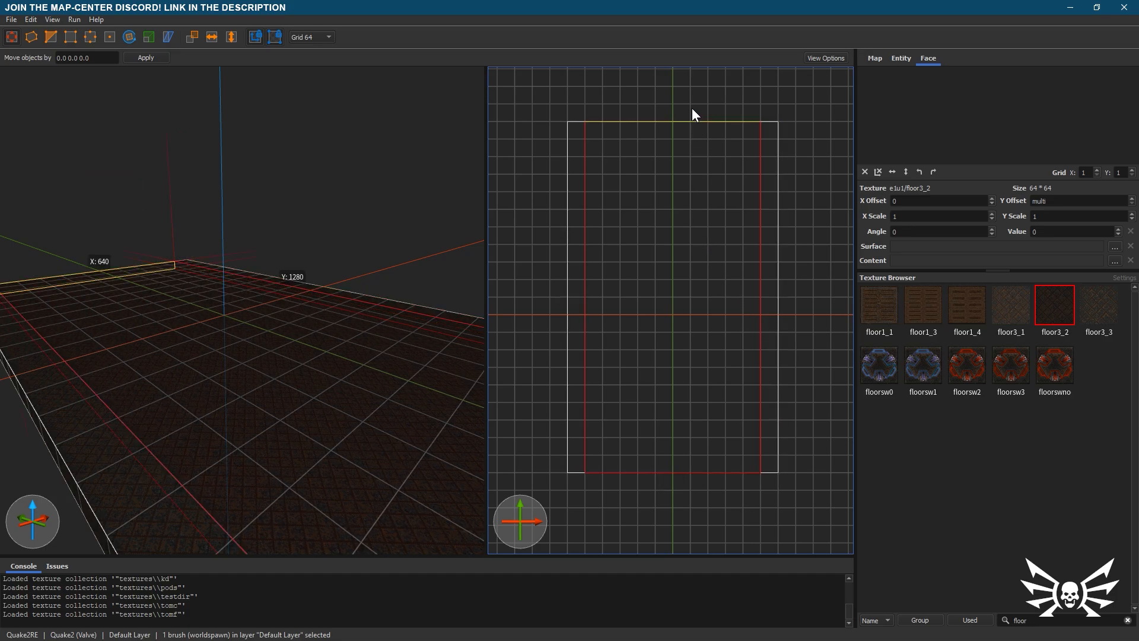
pyautogui.keyDown('ctrl'); pyautogui.keyDown('shift'); pyautogui.moveTo(691, 106); pyautogui.dragTo(692, 97); pyautogui.keyUp('shift'); pyautogui.keyUp('ctrl')
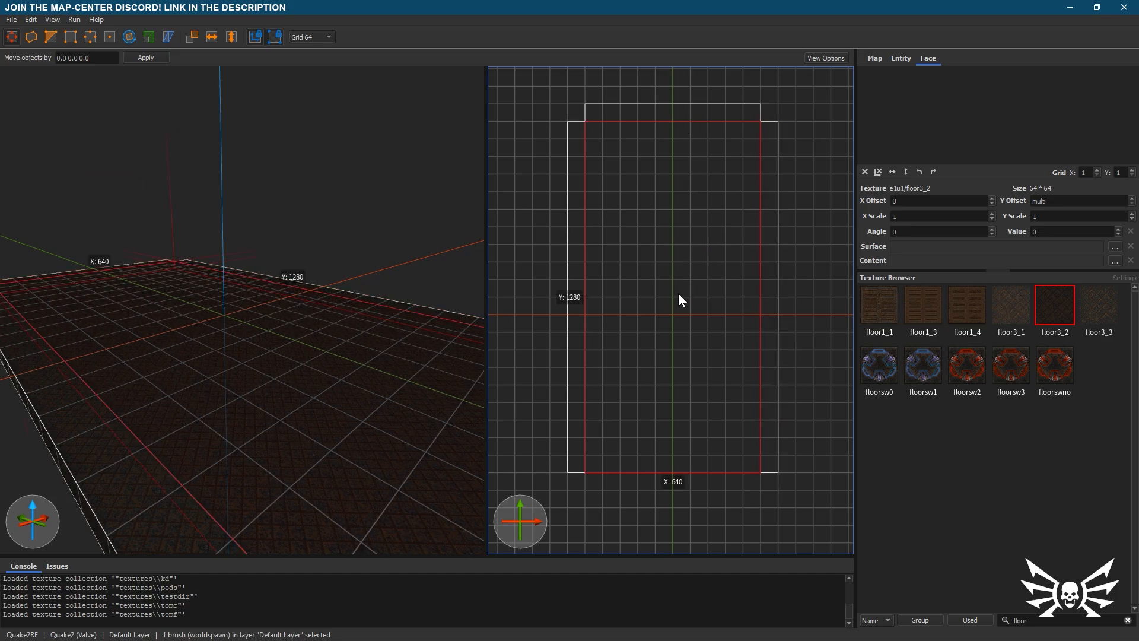
pyautogui.keyDown('ctrl'); pyautogui.keyDown('shift'); pyautogui.moveTo(691, 500); pyautogui.dragTo(689, 507); pyautogui.keyUp('shift'); pyautogui.keyUp('ctrl')
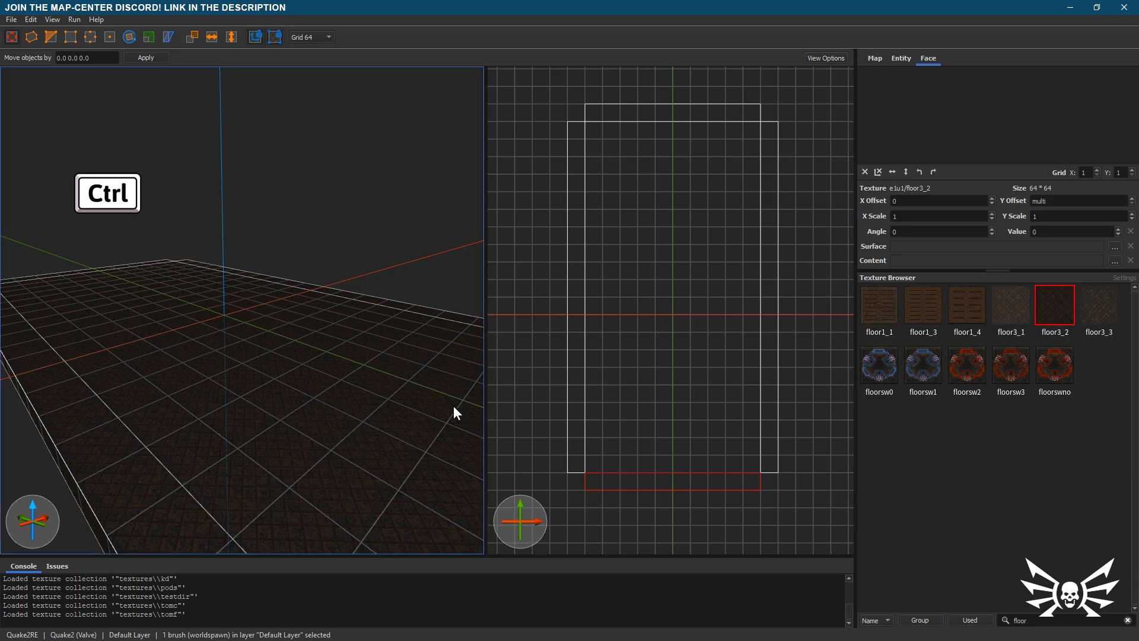
# - Select all four border brushes around the floor and raise their top faces together to a Z height of 352 as walls
pyautogui.keyDown('ctrl'); pyautogui.click(575, 240); pyautogui.keyUp('ctrl')
pyautogui.keyDown('ctrl'); pyautogui.click(638, 119); pyautogui.keyUp('ctrl')
pyautogui.keyDown('ctrl'); pyautogui.click(766, 212); pyautogui.keyUp('ctrl')
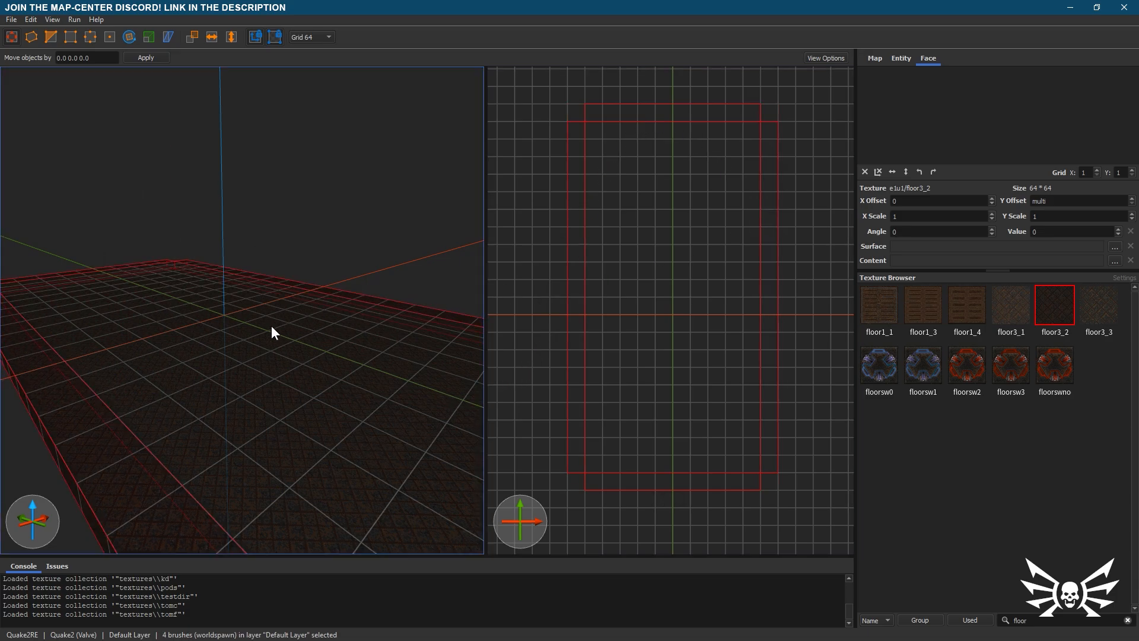
pyautogui.scroll(3, 311, 330)
pyautogui.press('a')
pyautogui.moveTo(311, 330); pyautogui.dragTo(347, 326, button='right')
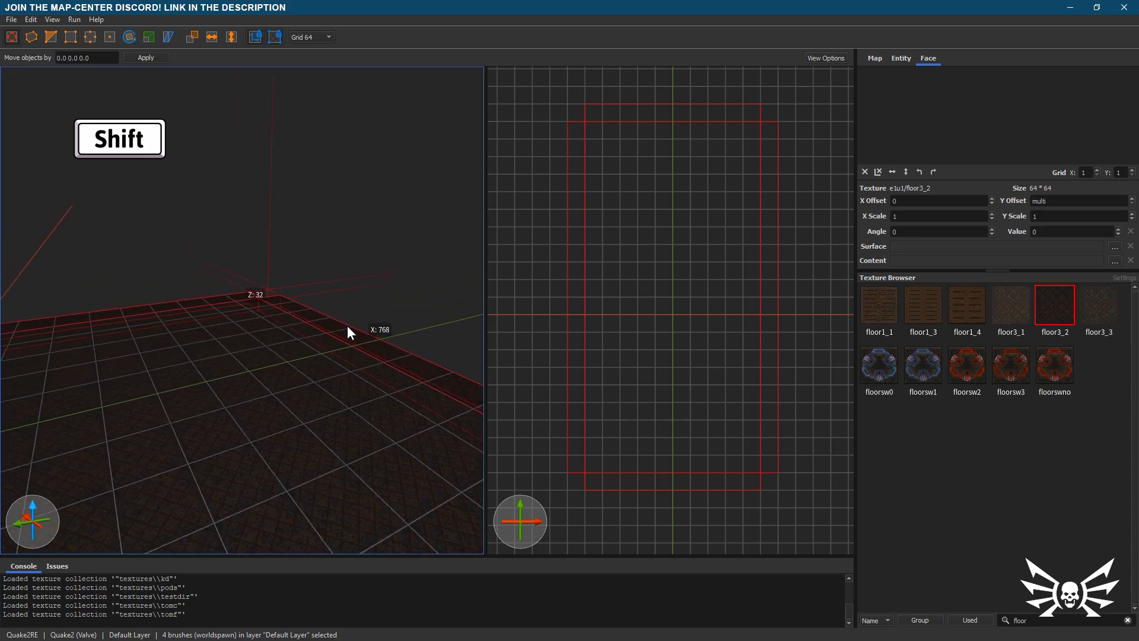
pyautogui.keyDown('shift'); pyautogui.moveTo(347, 325); pyautogui.dragTo(362, 164); pyautogui.keyUp('shift')
# - Clear the texture filter, find wmtal2_3 in the texture browser, and apply it to the four walls
pyautogui.moveTo(318, 357); pyautogui.dragTo(351, 365, button='right')
pyautogui.click(1127, 620)
pyautogui.scroll(-10, 924, 495)
pyautogui.scroll(-15, 924, 496)
pyautogui.scroll(-20, 924, 495)
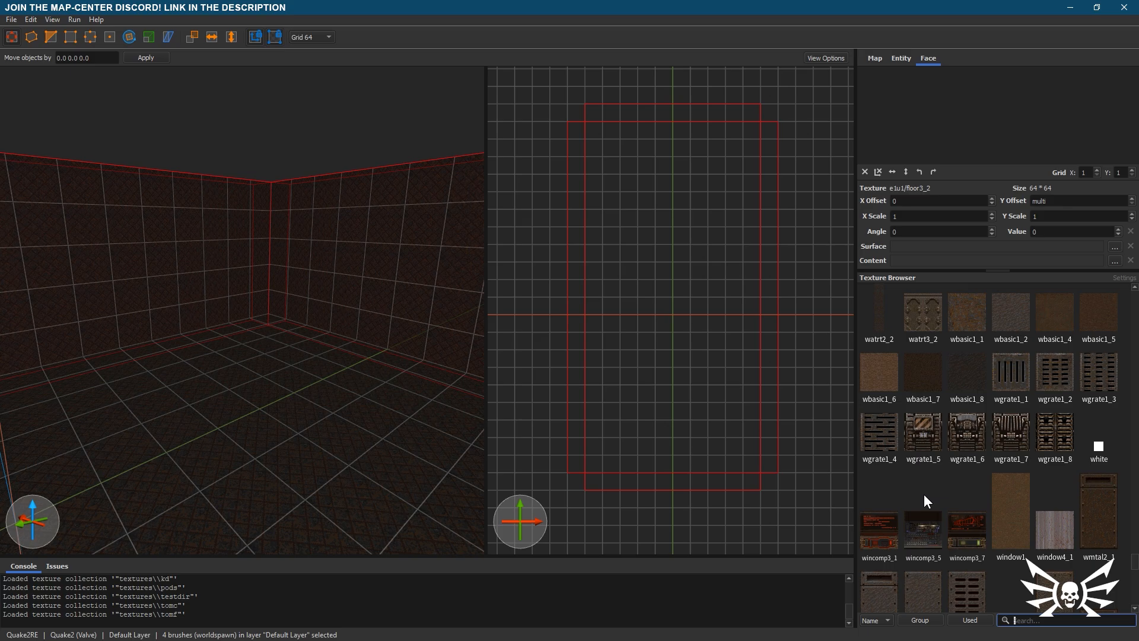
pyautogui.scroll(-5, 924, 495)
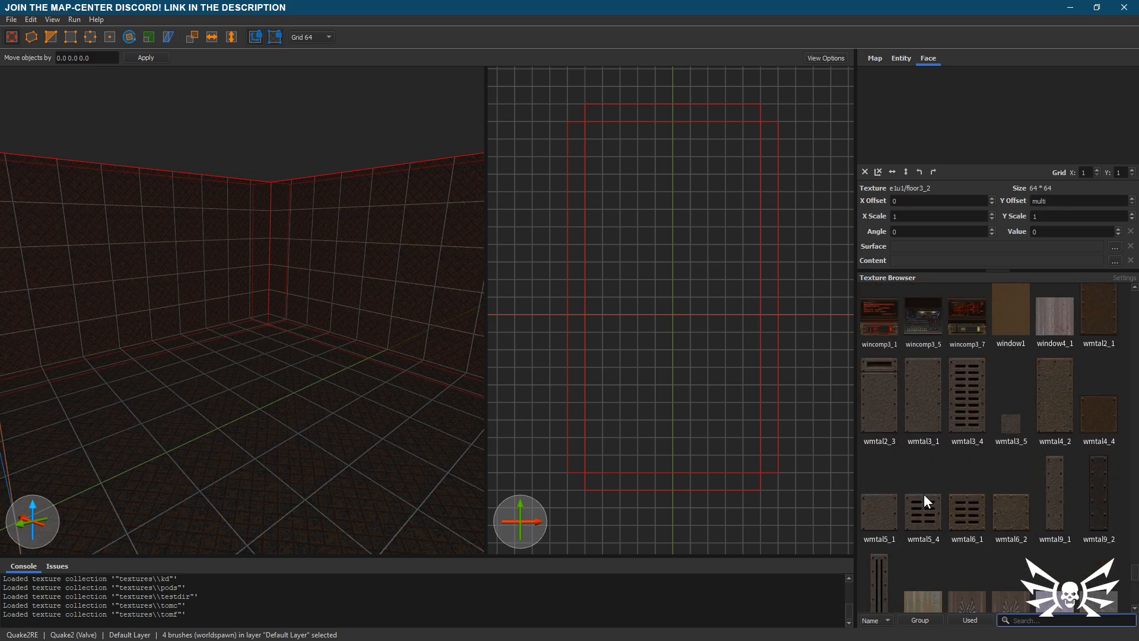
pyautogui.click(884, 418)
pyautogui.moveTo(358, 467); pyautogui.dragTo(453, 467, button='right')
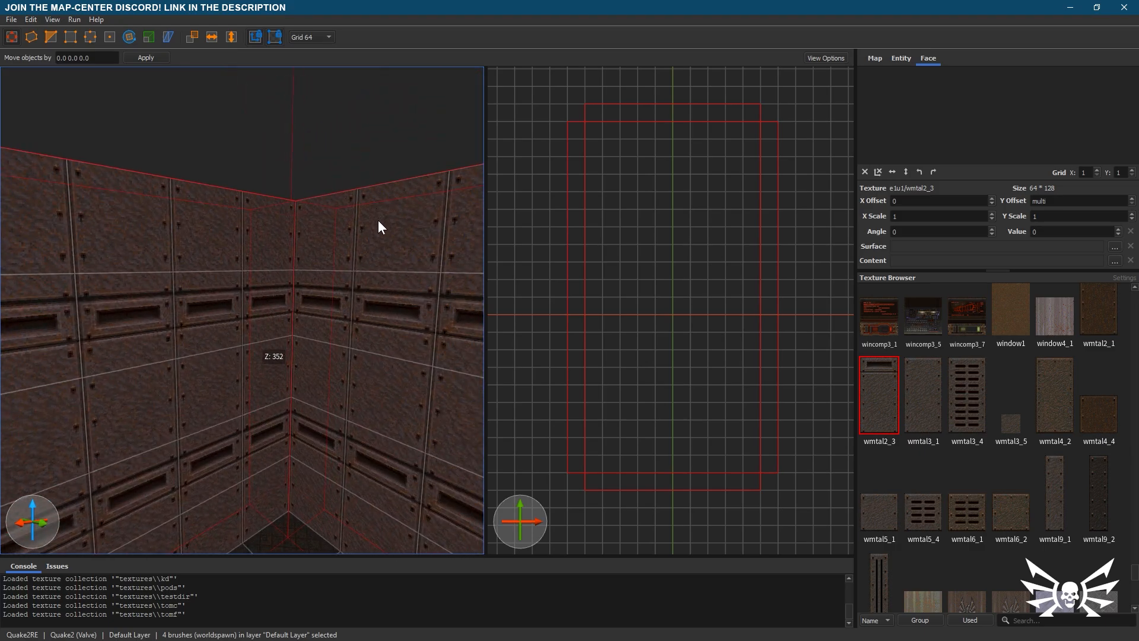
# - Select one long wall's inner face and shift its texture vertically in the UV editor to a Y offset of -64
pyautogui.keyDown('shift'); pyautogui.click(386, 305); pyautogui.keyUp('shift')
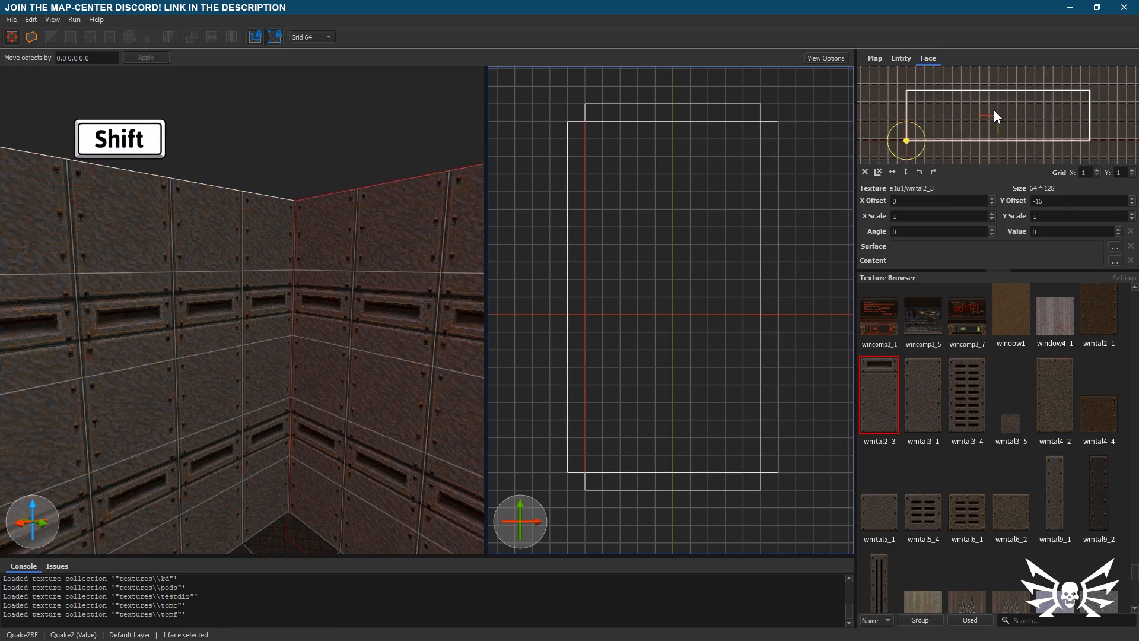
pyautogui.scroll(5, 949, 96)
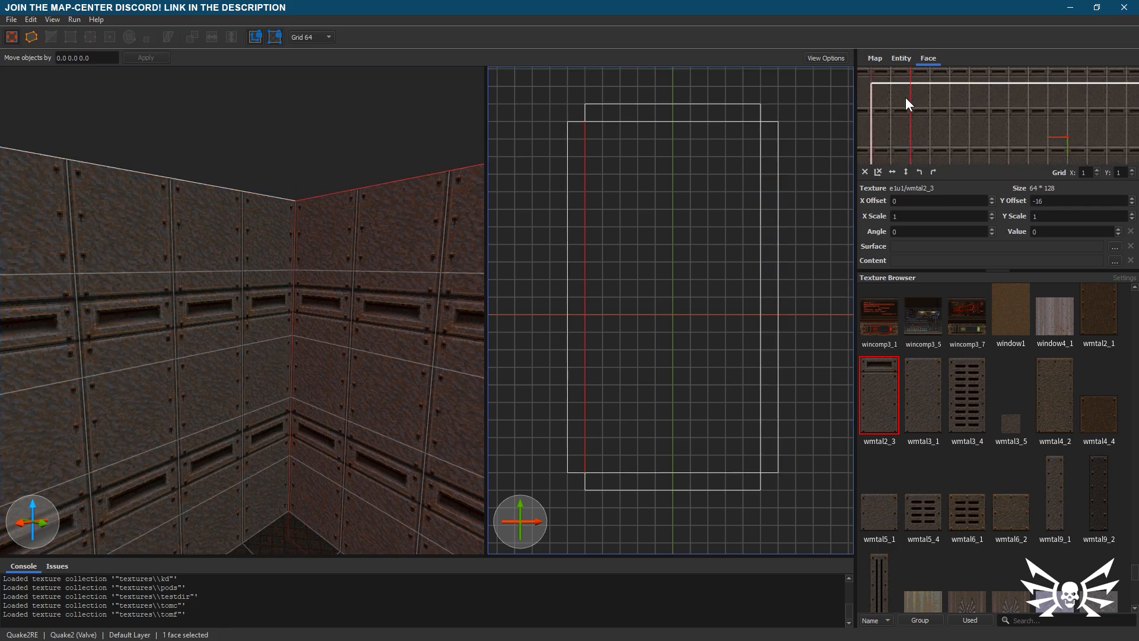
pyautogui.moveTo(881, 98); pyautogui.dragTo(927, 134, button='right')
pyautogui.moveTo(926, 129); pyautogui.dragTo(923, 148)
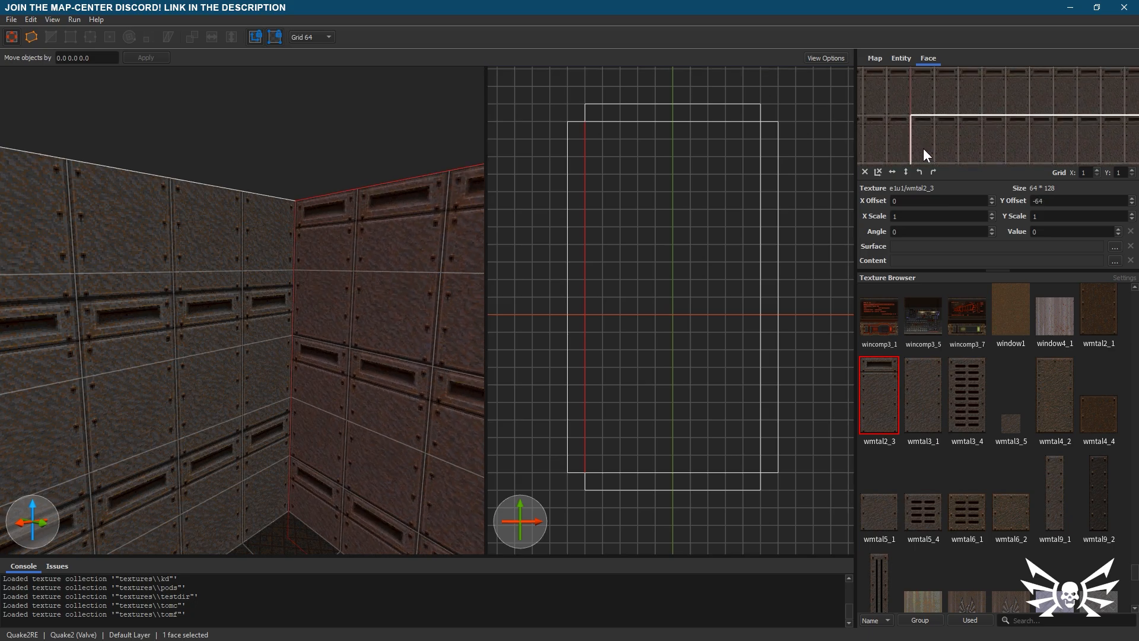
# - Reselect the aligned wall face and transfer its texture alignment to the adjoining walls' inner faces
pyautogui.moveTo(432, 348); pyautogui.dragTo(381, 300, button='right')
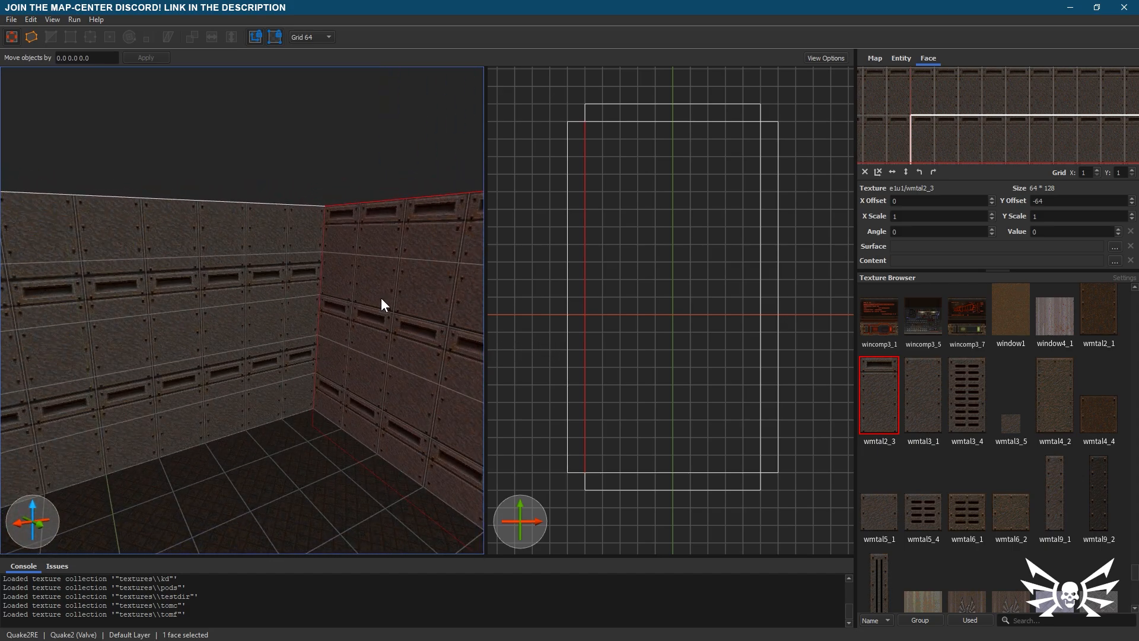
pyautogui.keyDown('shift'); pyautogui.click(376, 293); pyautogui.keyUp('shift')
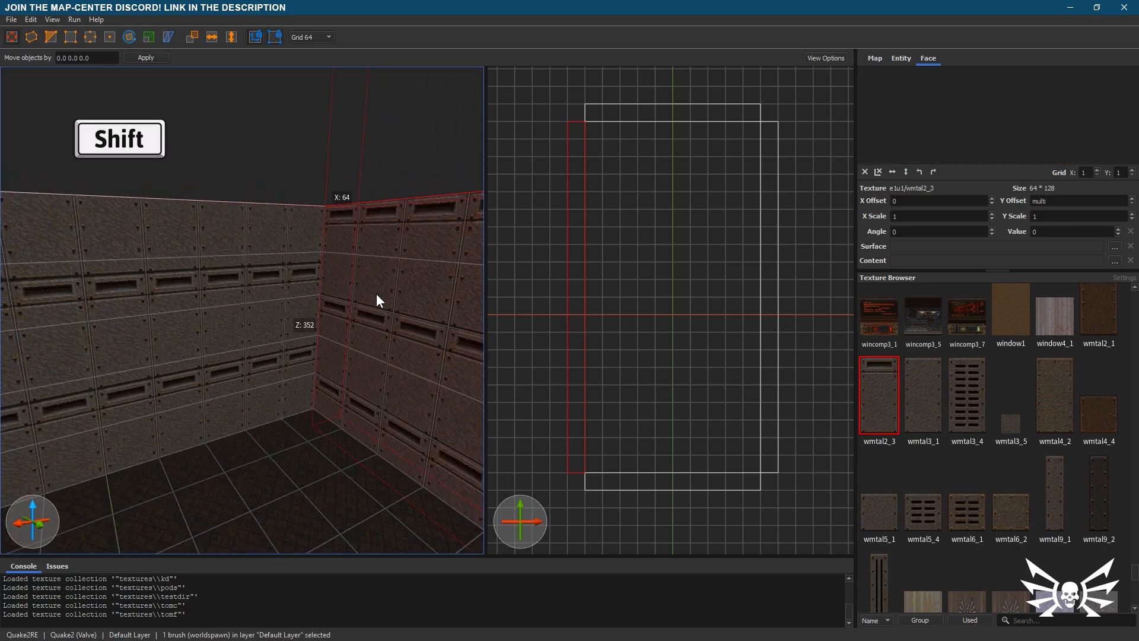
pyautogui.keyDown('shift'); pyautogui.click(401, 297); pyautogui.keyUp('shift')
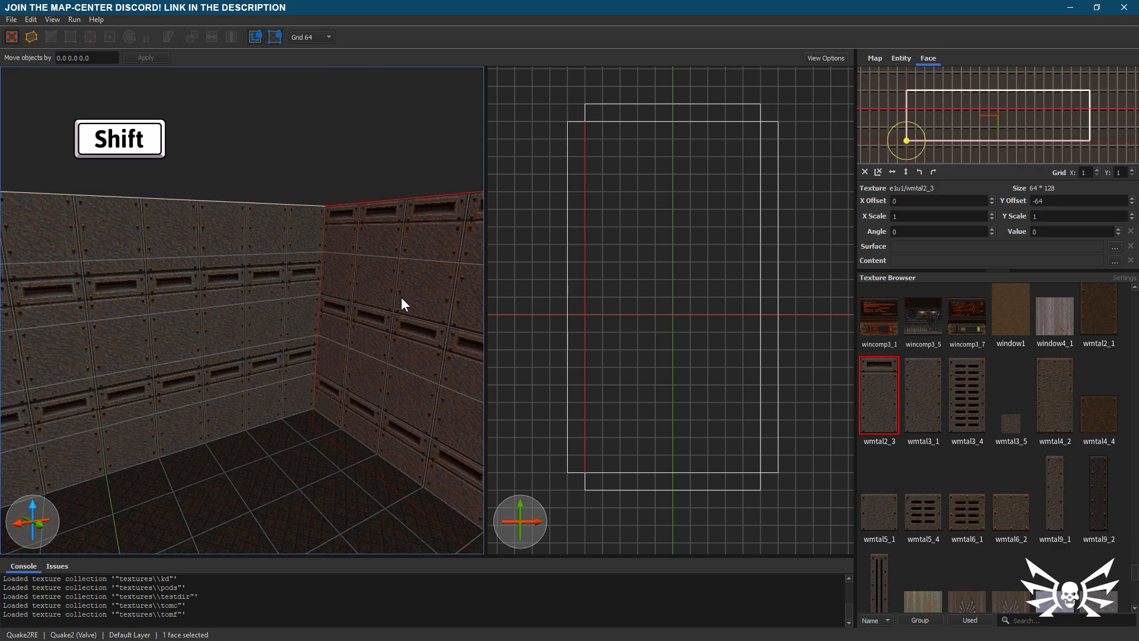
pyautogui.keyDown('alt'); pyautogui.moveTo(225, 290); pyautogui.dragTo(43, 289, button='right'); pyautogui.keyUp('alt')
pyautogui.moveTo(132, 305); pyautogui.dragTo(33, 304, button='right')
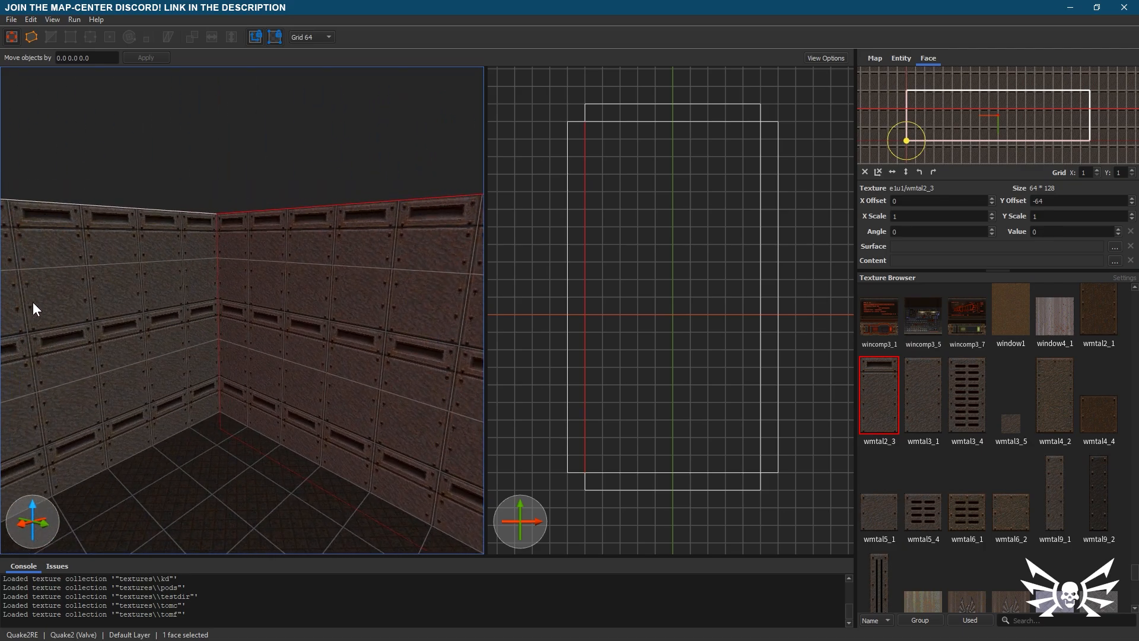
# - Select all four walls and split them horizontally into three stacked rows, with the middle row 128 units high and the bottom row 64
pyautogui.click(120, 295)
pyautogui.keyDown('ctrl'); pyautogui.click(283, 309); pyautogui.keyUp('ctrl')
pyautogui.moveTo(283, 322)
pyautogui.mouseDown(button='right')
pyautogui.moveTo(134, 326)
pyautogui.moveTo(190, 347)
pyautogui.moveTo(44, 354)
pyautogui.mouseUp(button='right')
pyautogui.keyDown('ctrl'); pyautogui.click(208, 329); pyautogui.keyUp('ctrl')
pyautogui.keyDown('ctrl'); pyautogui.click(134, 326); pyautogui.keyUp('ctrl')
pyautogui.keyDown('ctrl'); pyautogui.keyDown('shift'); pyautogui.moveTo(268, 190); pyautogui.dragTo(268, 290); pyautogui.keyUp('shift'); pyautogui.keyUp('ctrl')
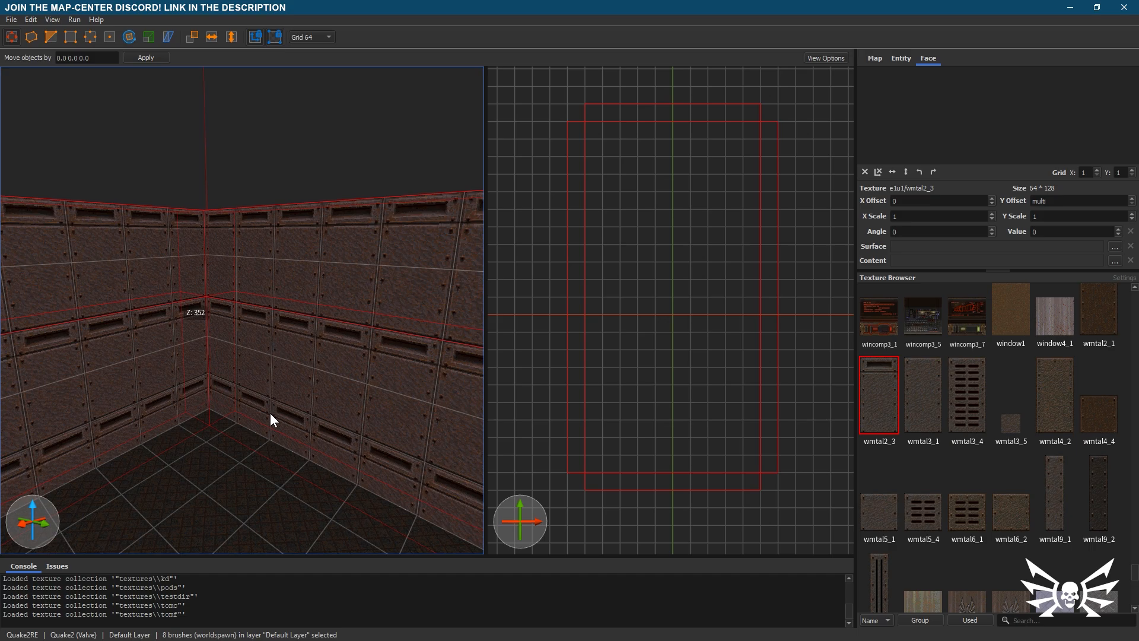
pyautogui.keyDown('ctrl'); pyautogui.keyDown('shift'); pyautogui.moveTo(247, 472); pyautogui.dragTo(250, 429); pyautogui.keyUp('shift'); pyautogui.keyUp('ctrl')
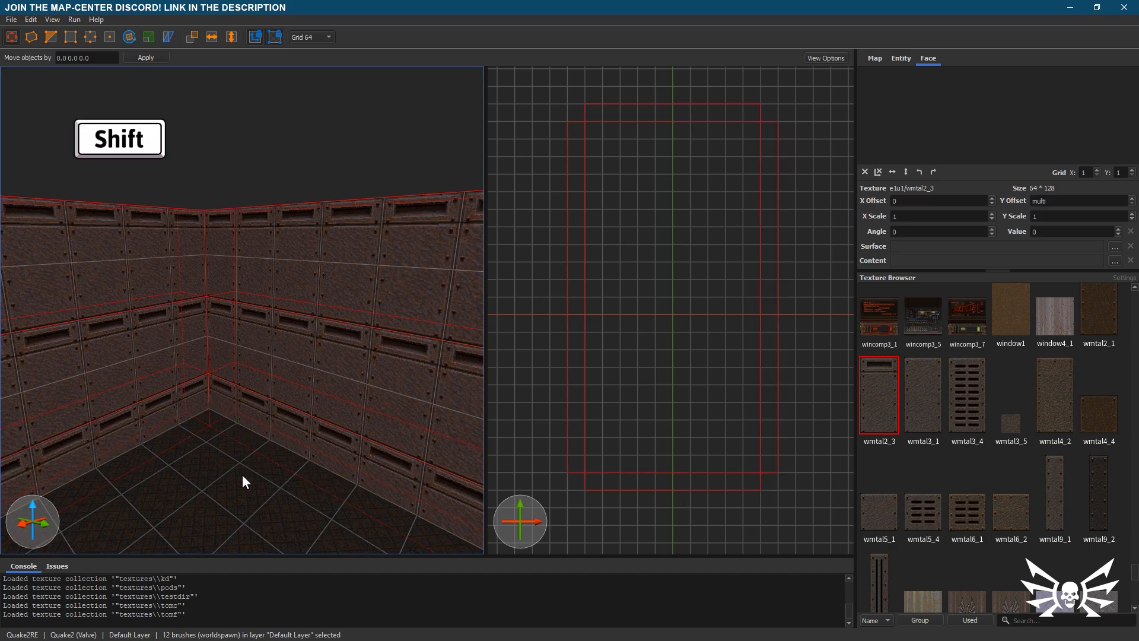
pyautogui.keyDown('shift'); pyautogui.moveTo(242, 474); pyautogui.dragTo(242, 468); pyautogui.keyUp('shift')
# - Select the four middle-row wall brushes around the room and apply the wmtal3_4 texture to them
pyautogui.moveTo(244, 471); pyautogui.dragTo(168, 475, button='right')
pyautogui.keyDown('ctrl'); pyautogui.click(213, 335); pyautogui.keyUp('ctrl')
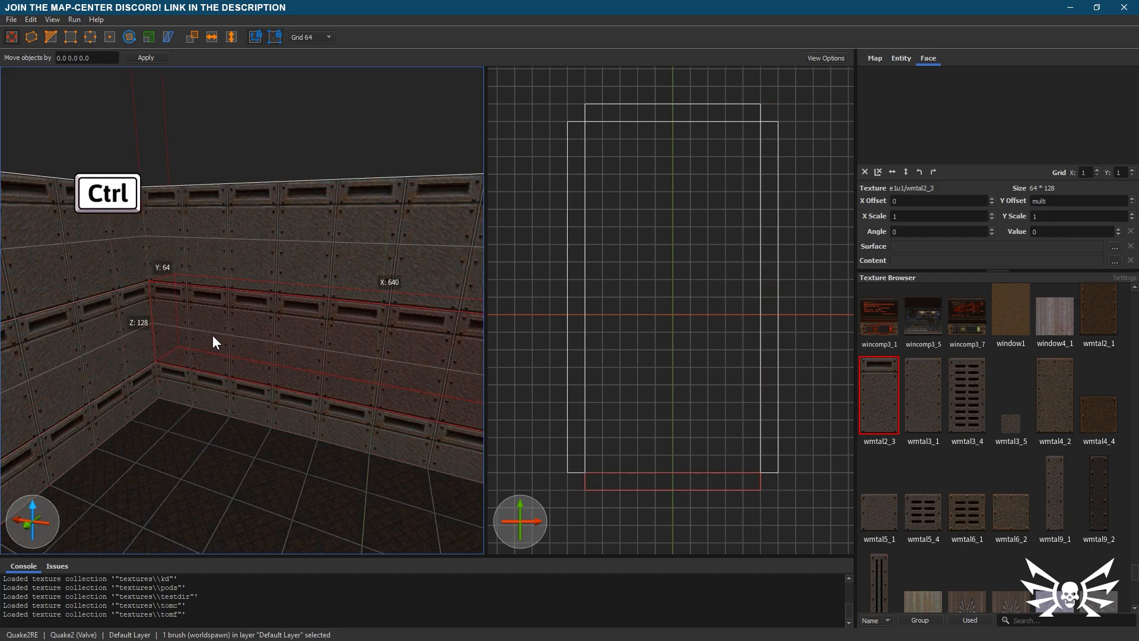
pyautogui.keyDown('ctrl'); pyautogui.click(134, 337); pyautogui.keyUp('ctrl')
pyautogui.moveTo(191, 340)
pyautogui.mouseDown(button='right')
pyautogui.moveTo(344, 346)
pyautogui.moveTo(398, 334)
pyautogui.mouseUp(button='right')
pyautogui.keyDown('ctrl'); pyautogui.click(296, 351); pyautogui.keyUp('ctrl')
pyautogui.keyDown('ctrl'); pyautogui.click(291, 355); pyautogui.keyUp('ctrl')
pyautogui.moveTo(291, 353); pyautogui.dragTo(308, 359, button='right')
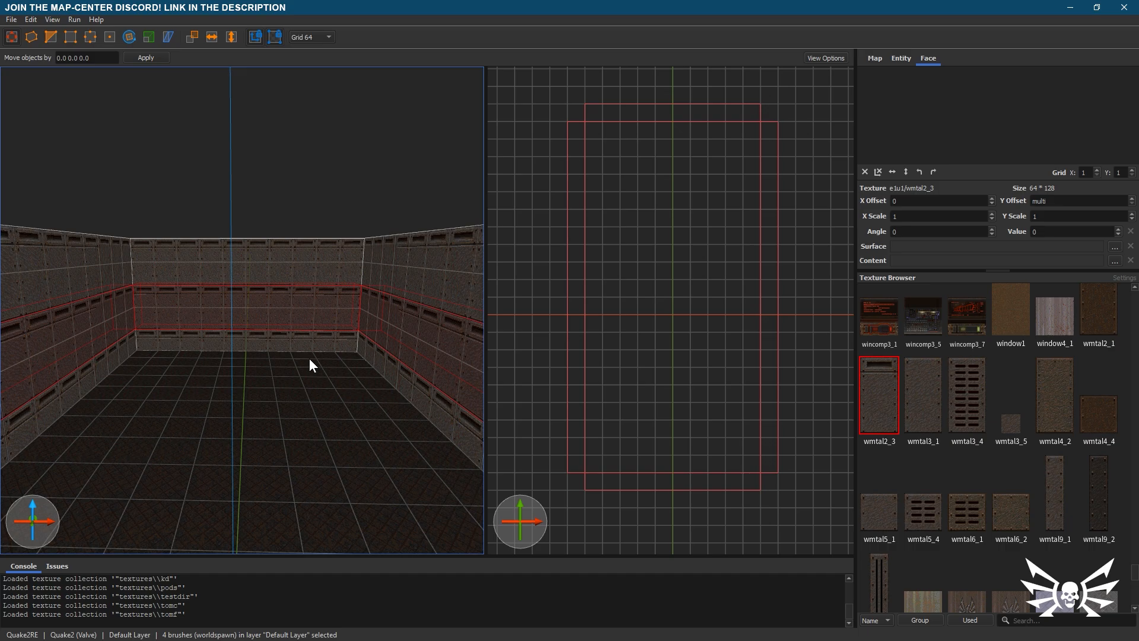
pyautogui.click(964, 391)
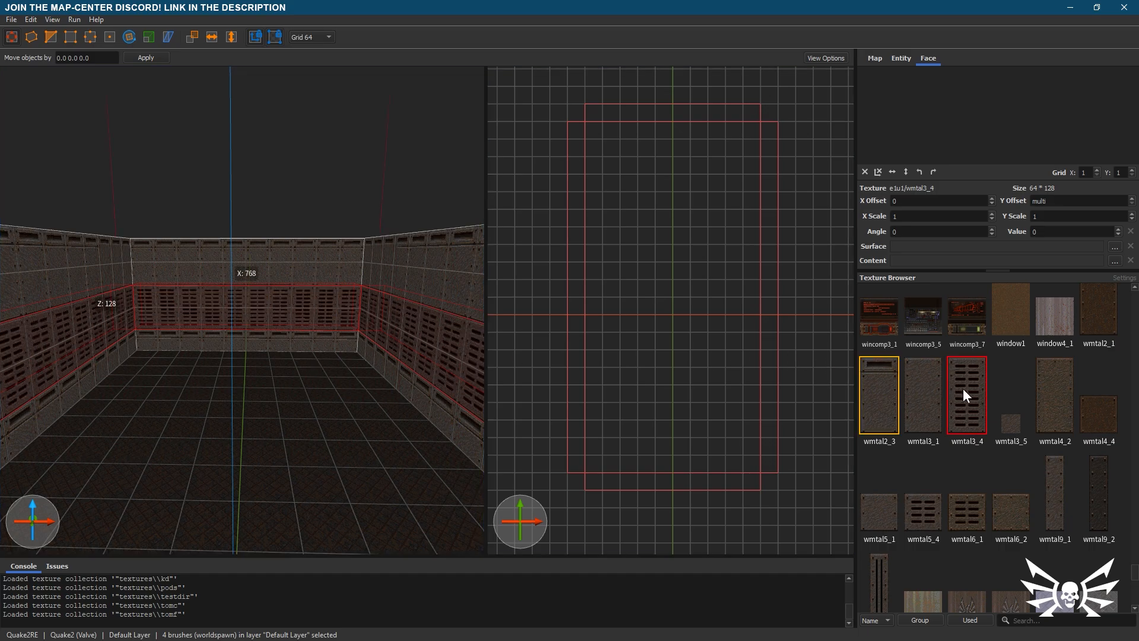
# - Select the four bottom-row wall brushes around the room and apply the wmtal5_1 texture to them
pyautogui.click(328, 342)
pyautogui.keyDown('ctrl'); pyautogui.click(327, 341); pyautogui.keyUp('ctrl')
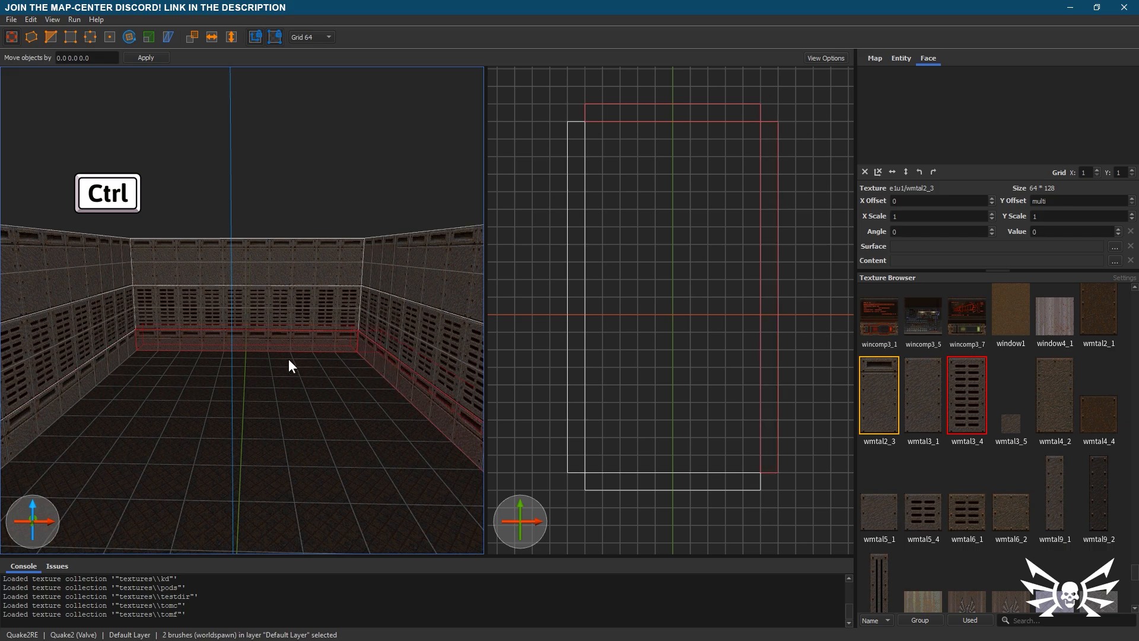
pyautogui.keyDown('ctrl'); pyautogui.click(110, 368); pyautogui.keyUp('ctrl')
pyautogui.moveTo(147, 376)
pyautogui.mouseDown(button='right')
pyautogui.moveTo(314, 404)
pyautogui.moveTo(358, 397)
pyautogui.mouseUp(button='right')
pyautogui.keyDown('ctrl'); pyautogui.click(279, 377); pyautogui.keyUp('ctrl')
pyautogui.moveTo(279, 378)
pyautogui.mouseDown(button='right')
pyautogui.moveTo(286, 390)
pyautogui.moveTo(287, 374)
pyautogui.mouseUp(button='right')
pyautogui.press('s')
pyautogui.press('s')
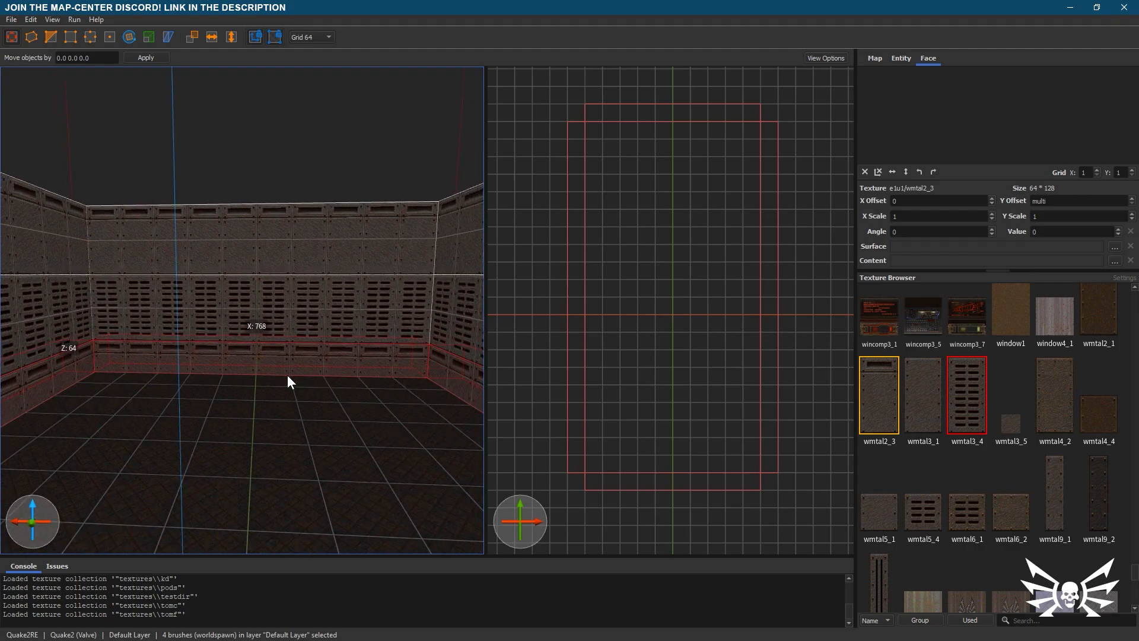
pyautogui.click(882, 506)
pyautogui.moveTo(350, 383); pyautogui.dragTo(160, 370, button='right')
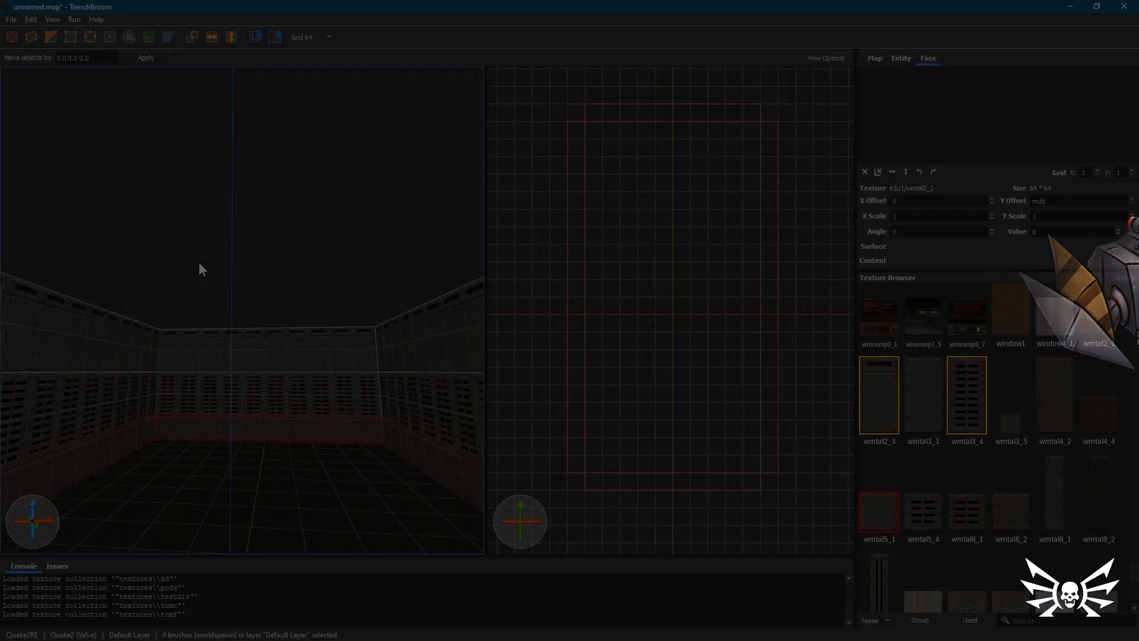
# - Duplicate the floor brush and move the copy up to the wall tops as a ceiling, adjusting with grid 32, and restore grid 64
pyautogui.hotkey('ctrl', 'd')
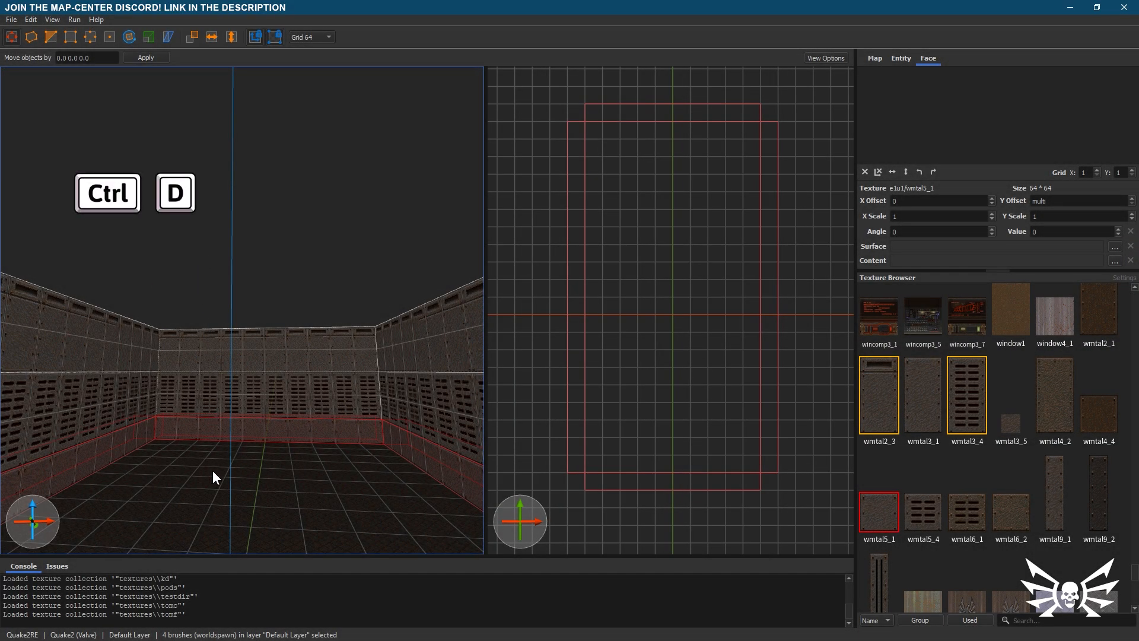
pyautogui.click(212, 474)
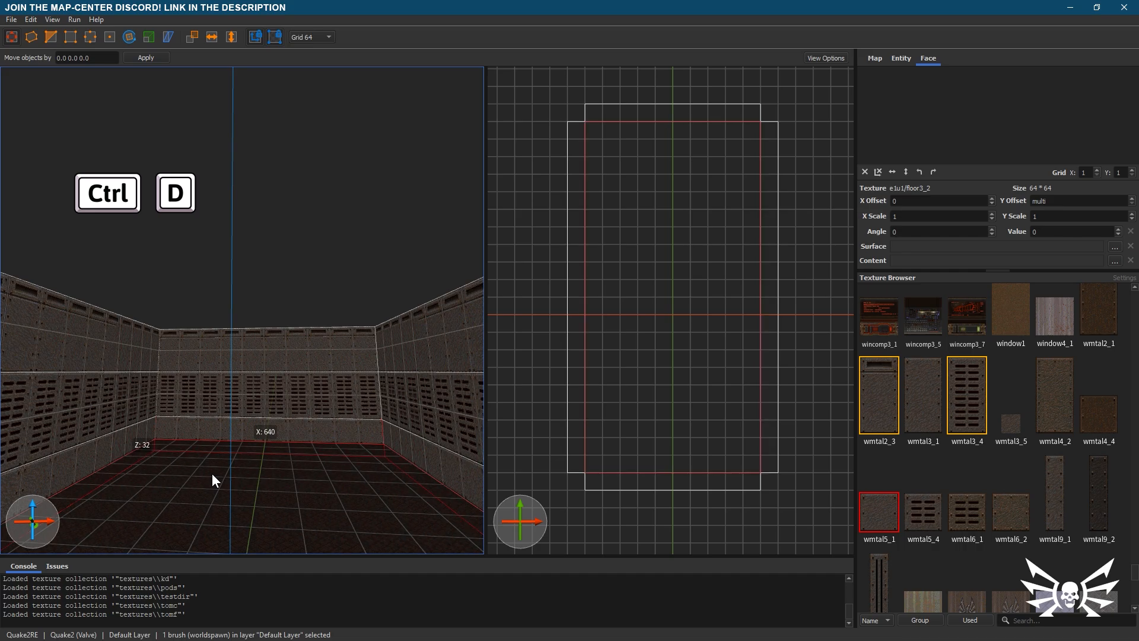
pyautogui.moveTo(212, 473)
pyautogui.keyDown('alt'); pyautogui.mouseDown()
pyautogui.moveTo(207, 273)
pyautogui.moveTo(215, 346)
pyautogui.mouseUp(); pyautogui.keyUp('alt')
pyautogui.press('[')
pyautogui.keyDown('alt'); pyautogui.moveTo(249, 252); pyautogui.dragTo(249, 269); pyautogui.keyUp('alt')
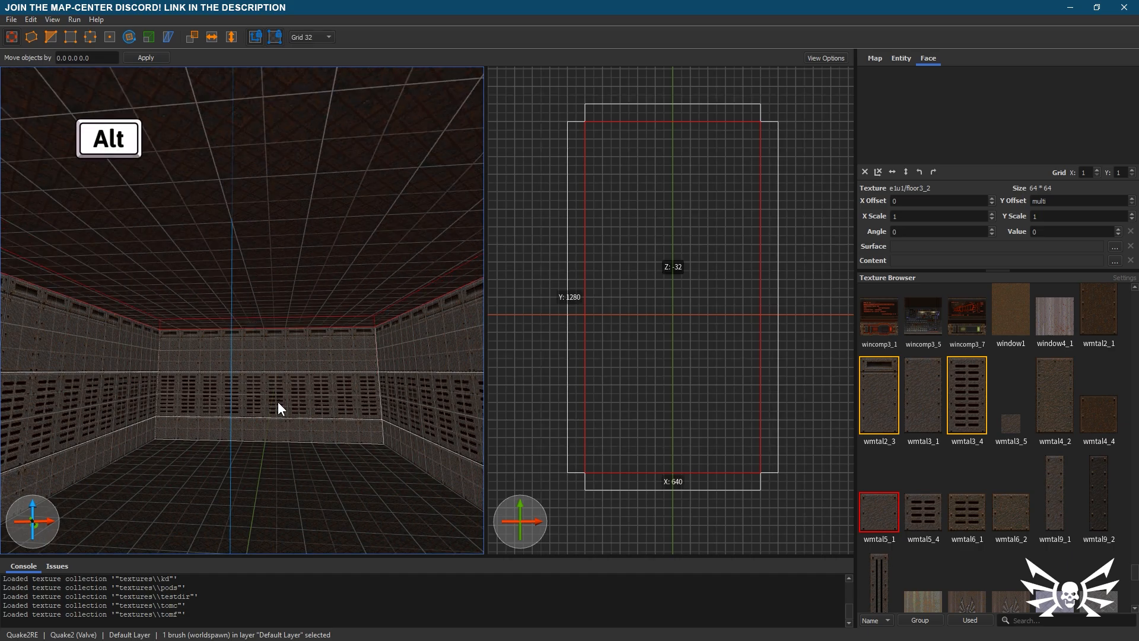
pyautogui.press(']')
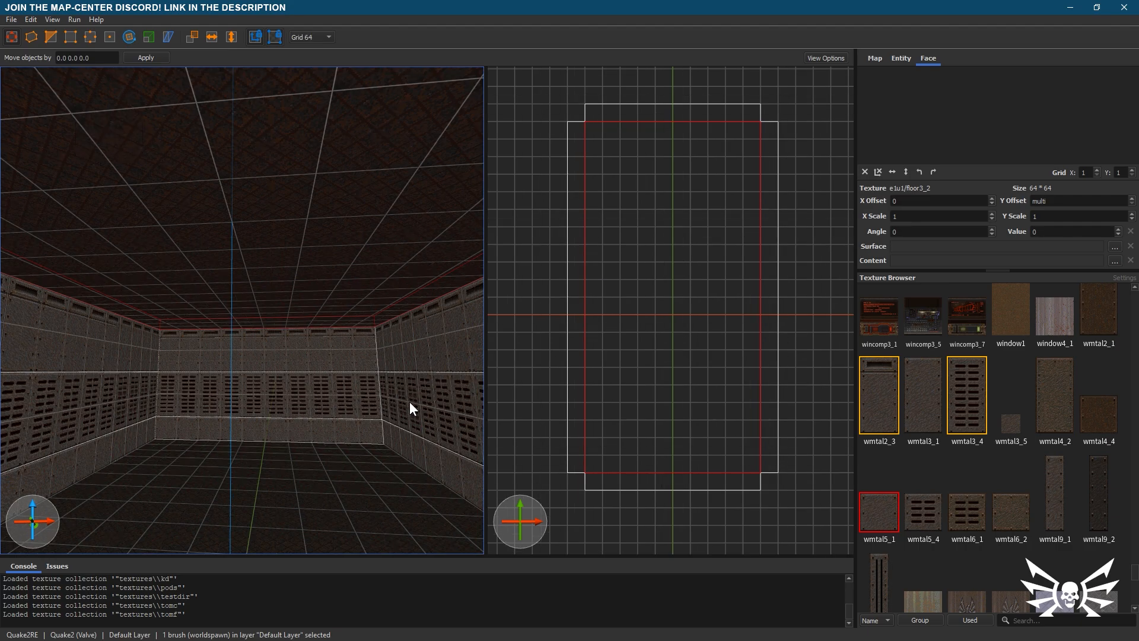
# - Search the texture browser for "sky", apply the first sky1 texture to the ceiling brush, and open its surface flags
pyautogui.click(1021, 616)
pyautogui.write('sky')
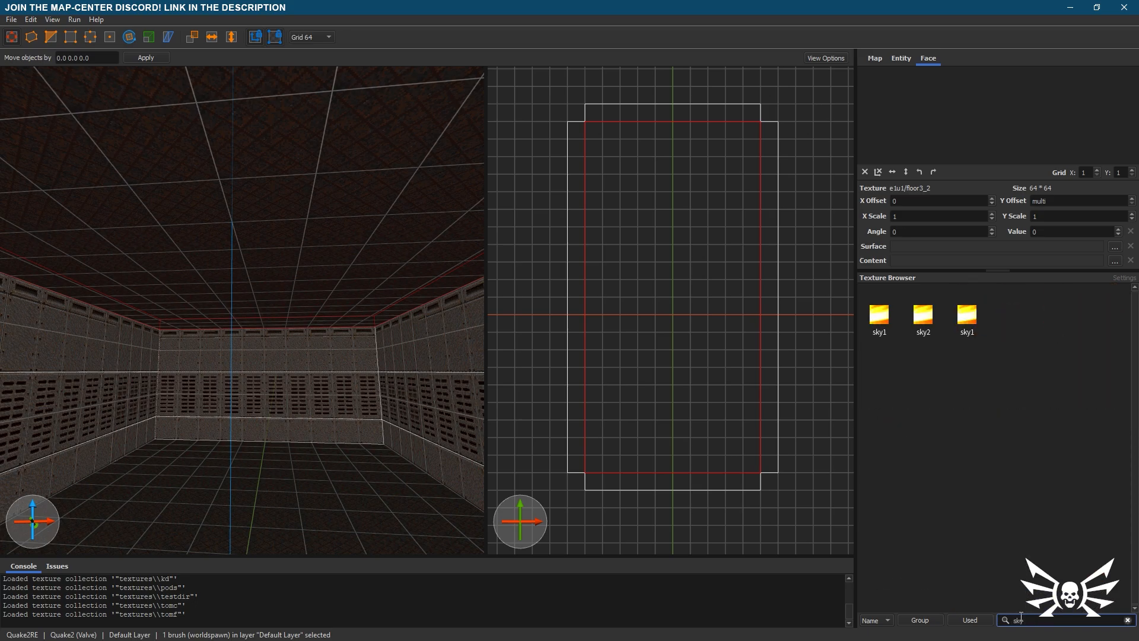
pyautogui.click(877, 319)
pyautogui.click(1116, 247)
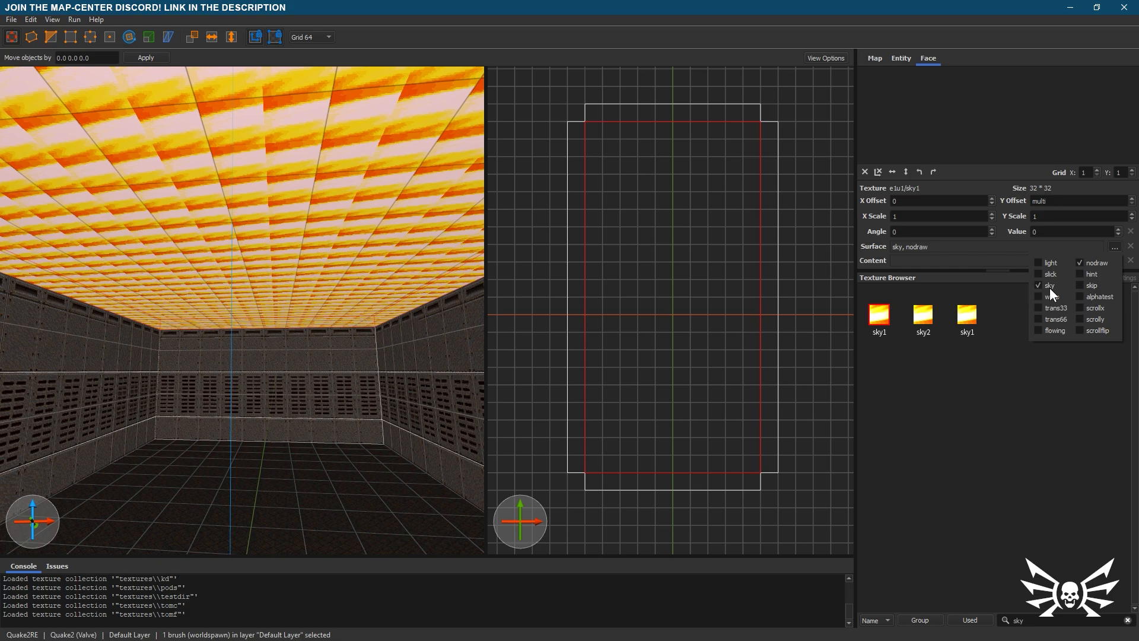
# - Set the worldspawn entity's _sunlight property to 300
pyautogui.click(898, 57)
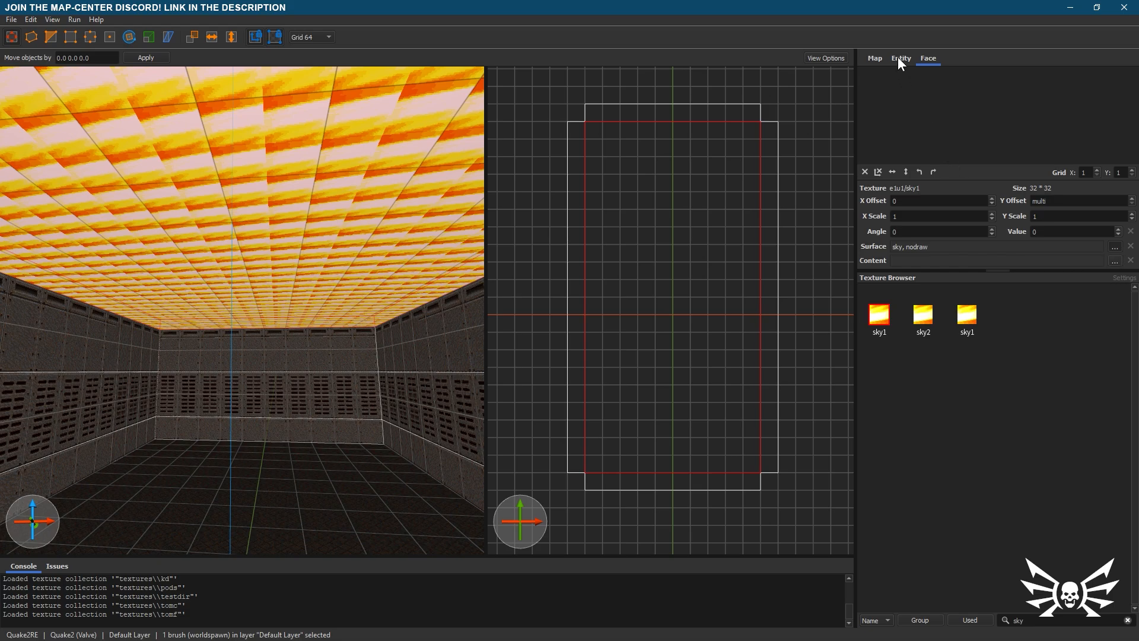
pyautogui.click(898, 56)
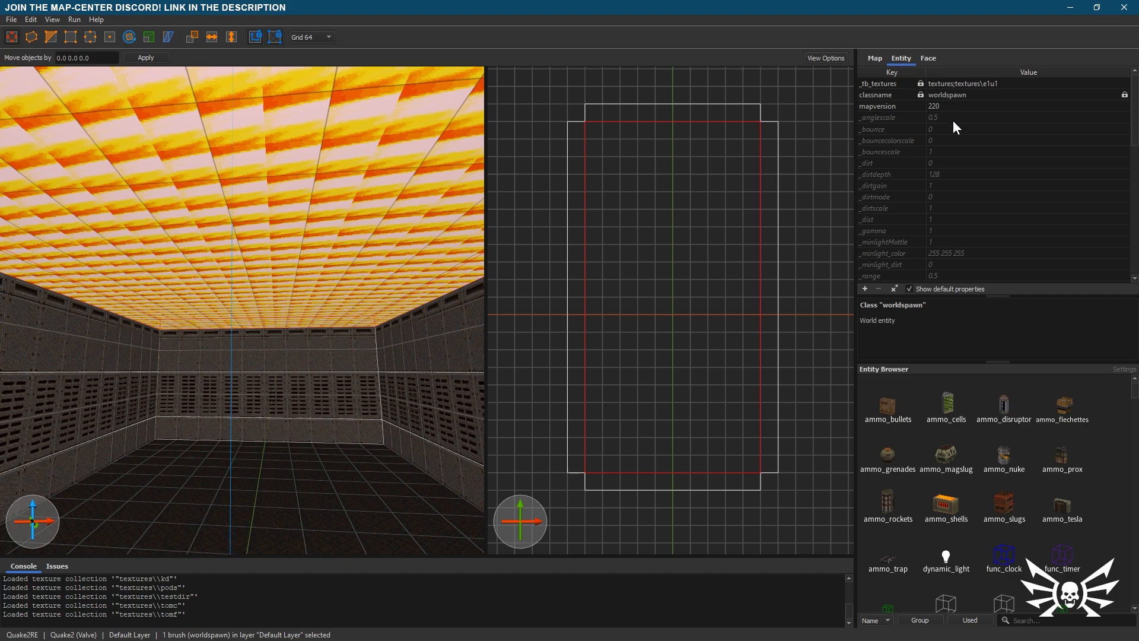
pyautogui.scroll(-3, 952, 124)
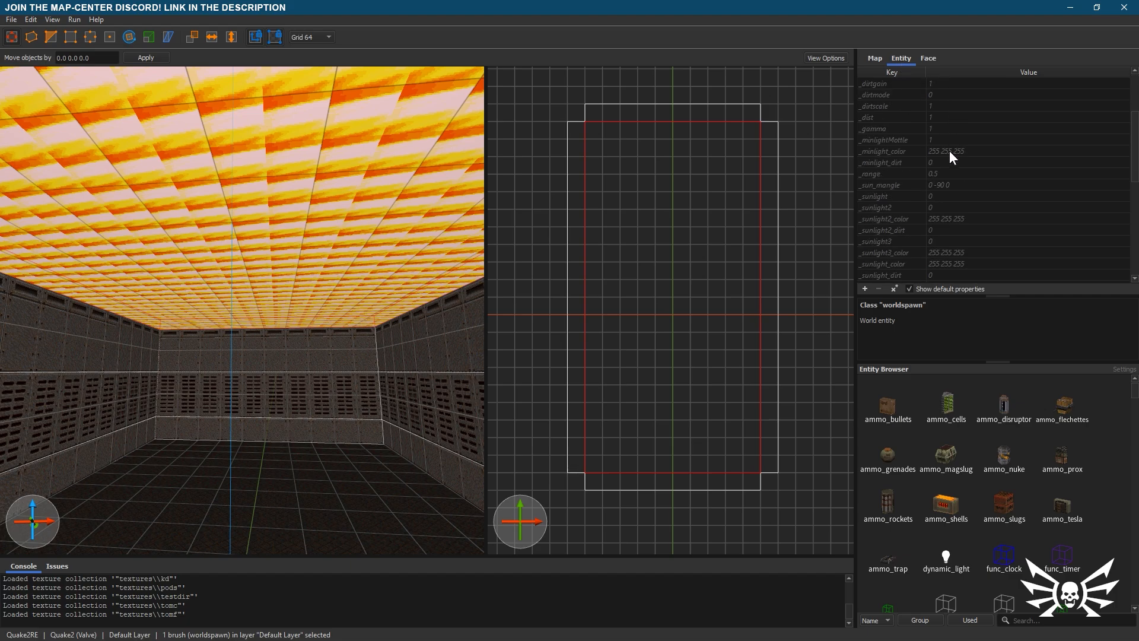
pyautogui.click(943, 197)
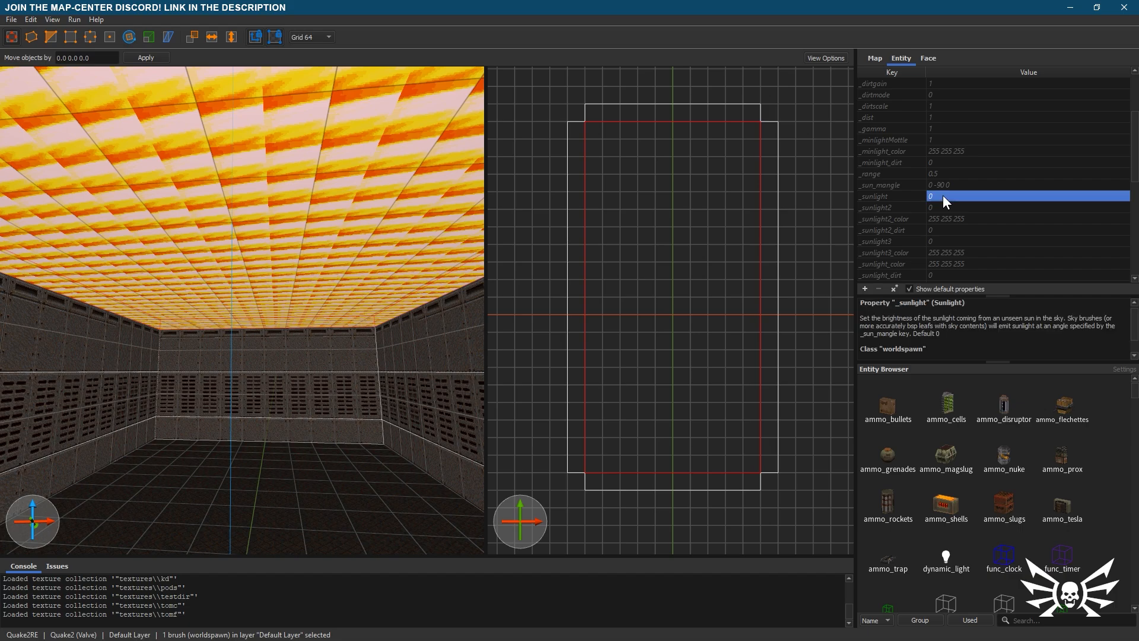
pyautogui.doubleClick(942, 195)
pyautogui.write('300')
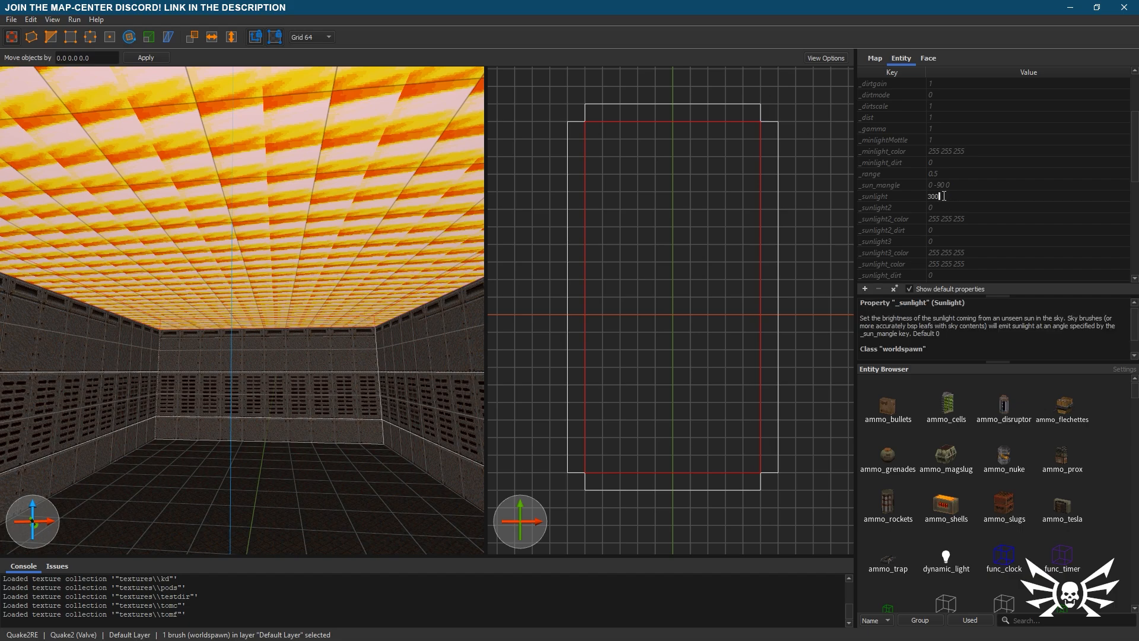
pyautogui.press('Return')
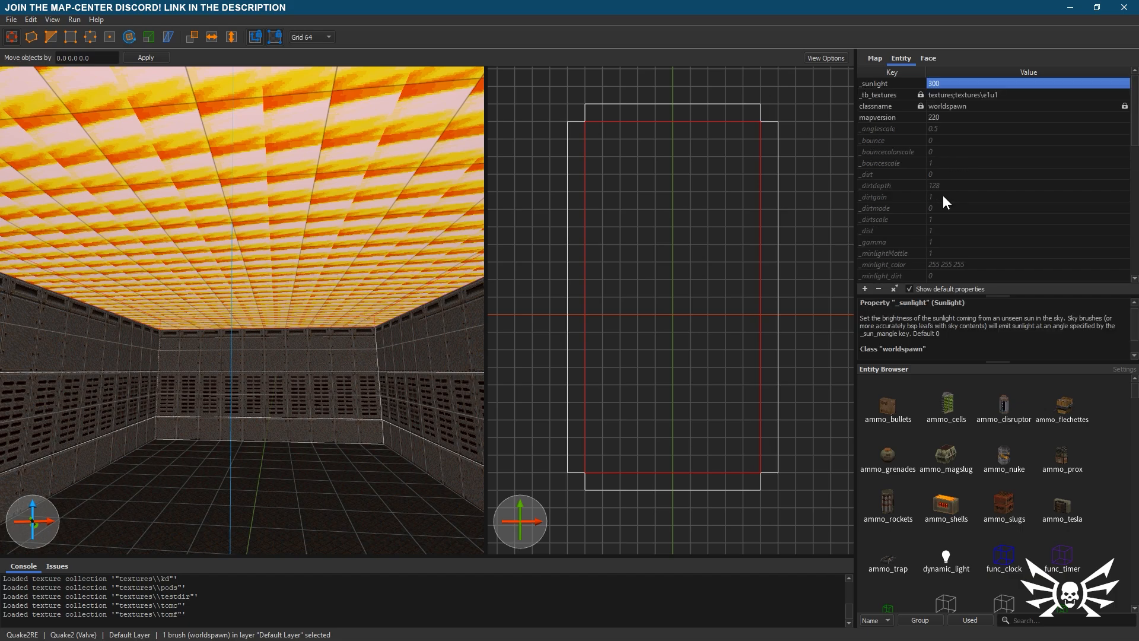
# - Set the worldspawn's _sun_mangle property to -90 -45 0 so the sunlight comes in at an angle
pyautogui.scroll(-2, 943, 197)
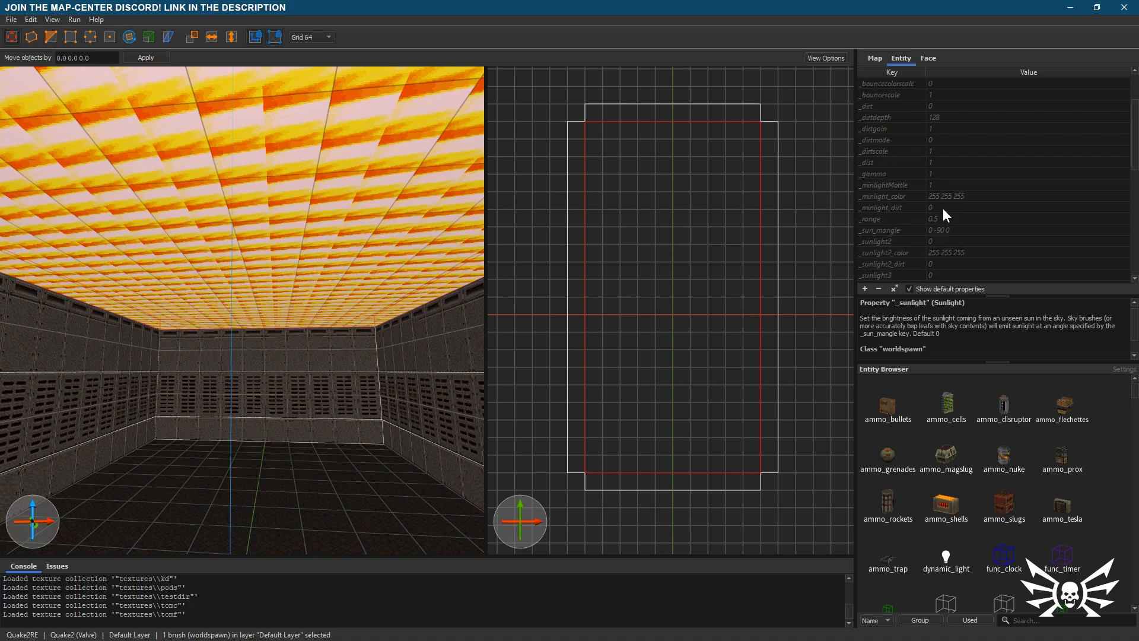
pyautogui.click(945, 230)
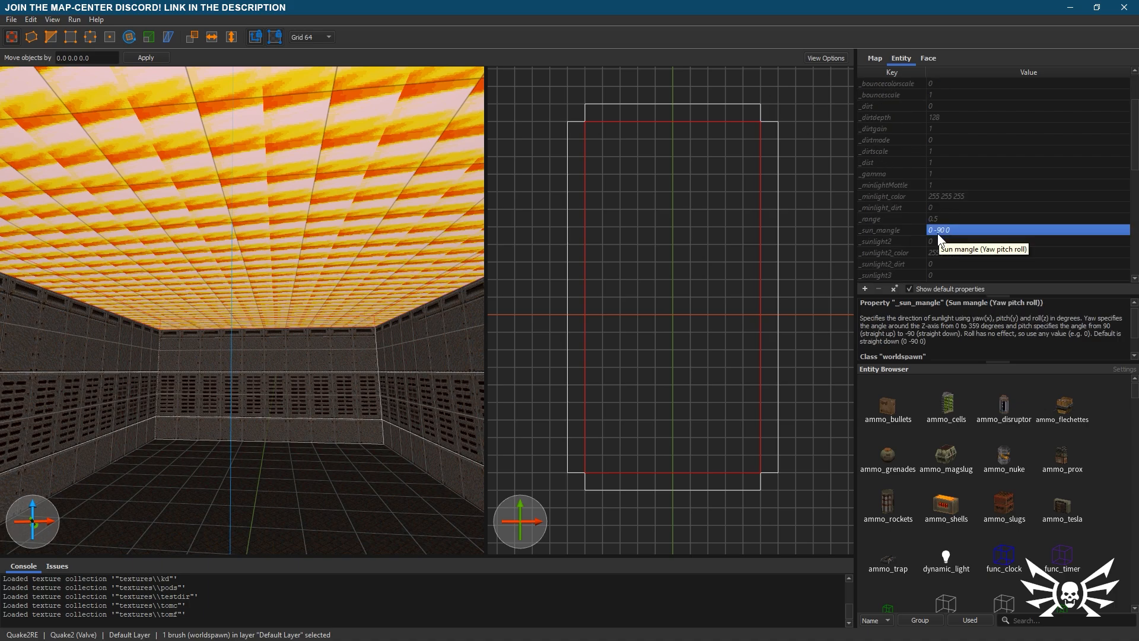
pyautogui.moveTo(433, 300); pyautogui.dragTo(490, 300, button='right')
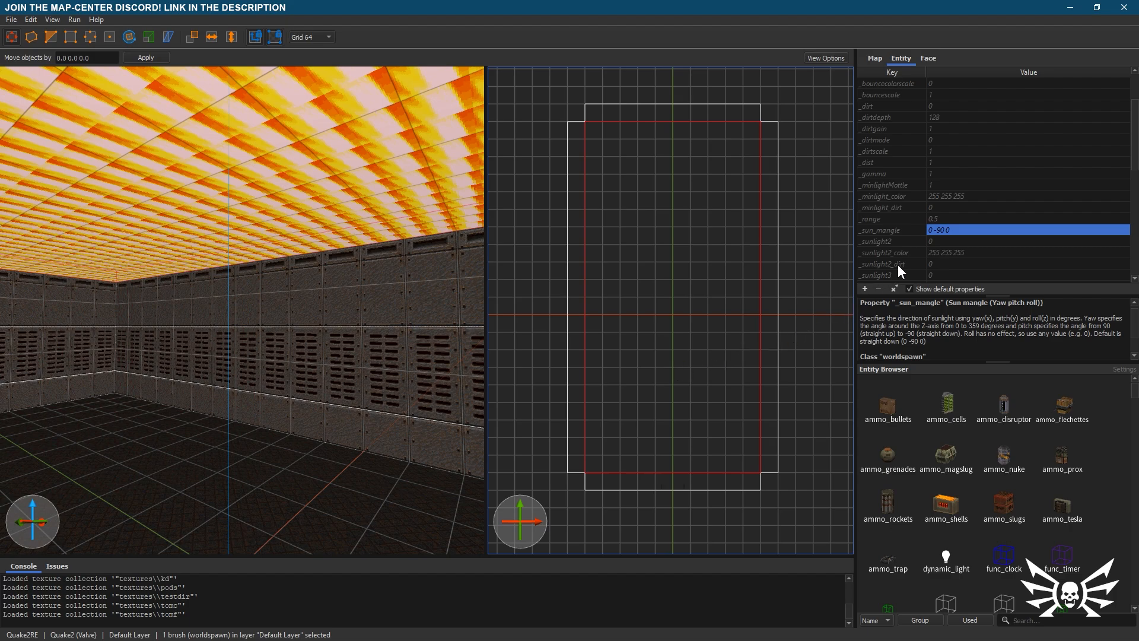
pyautogui.click(941, 229)
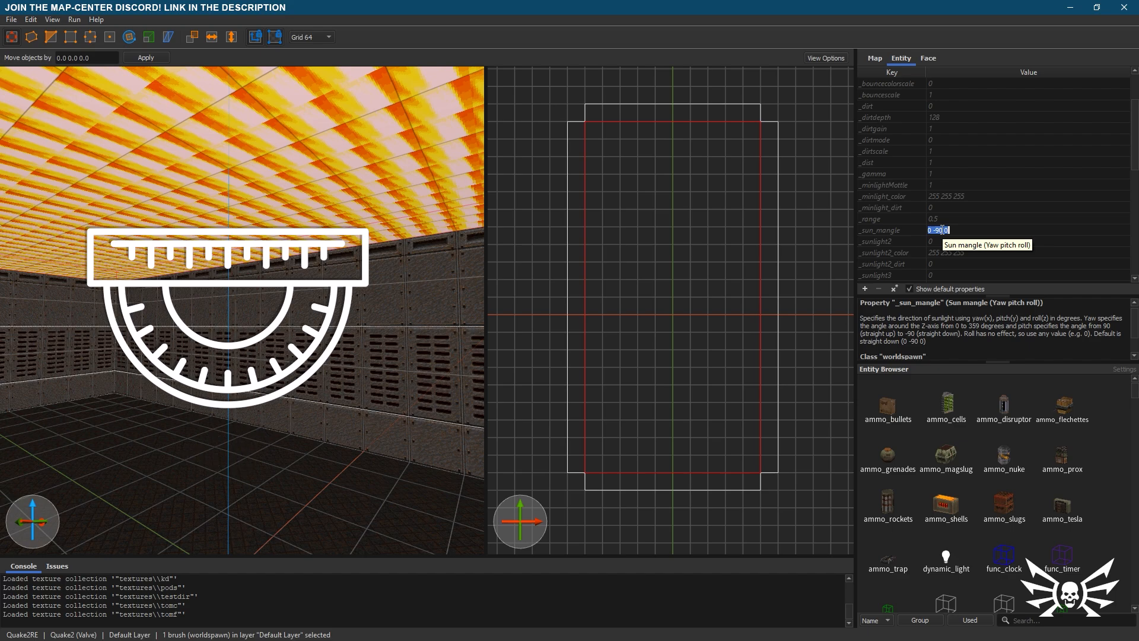
pyautogui.click(942, 230)
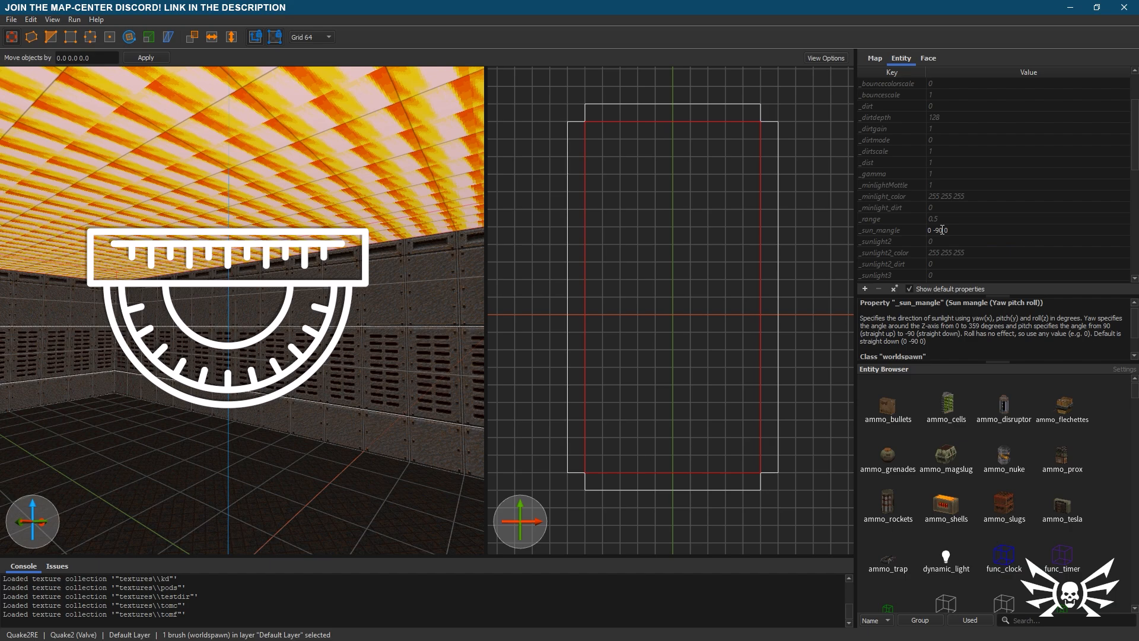
pyautogui.press('BackSpace')
pyautogui.press('BackSpace')
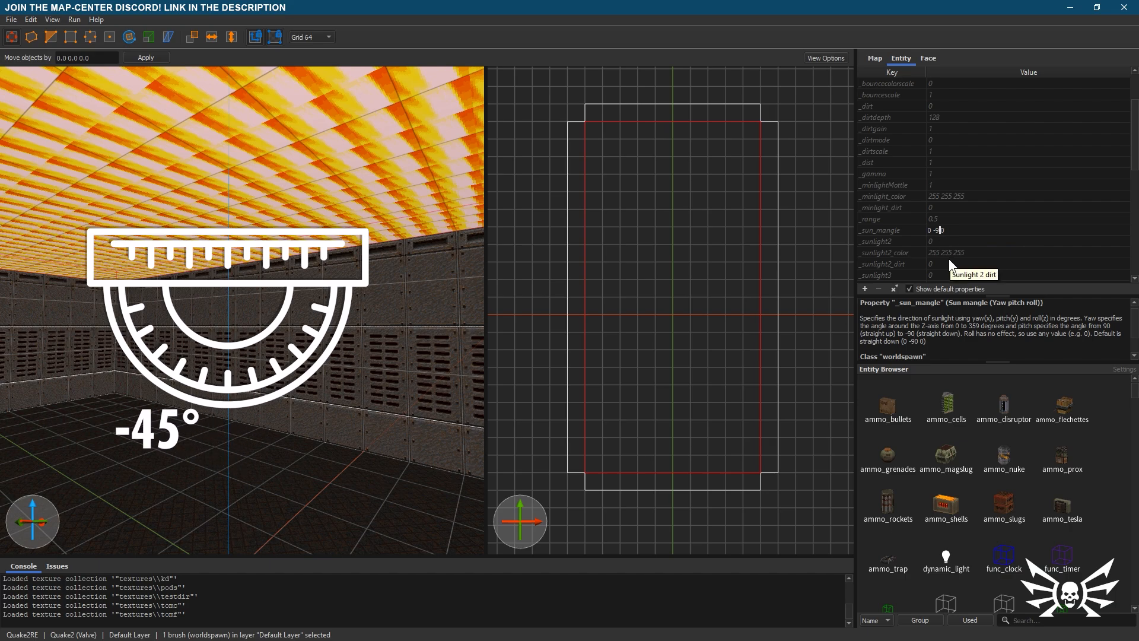
pyautogui.write('45')
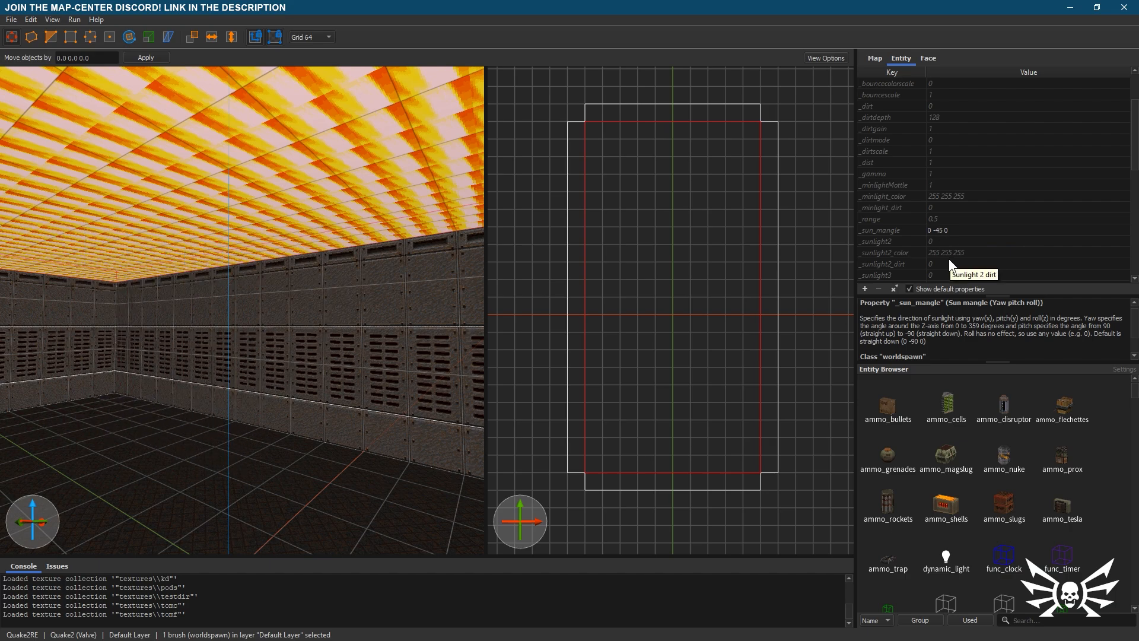
pyautogui.moveTo(931, 230); pyautogui.dragTo(923, 230)
pyautogui.press('Return')
pyautogui.moveTo(378, 255); pyautogui.dragTo(315, 265, button='right')
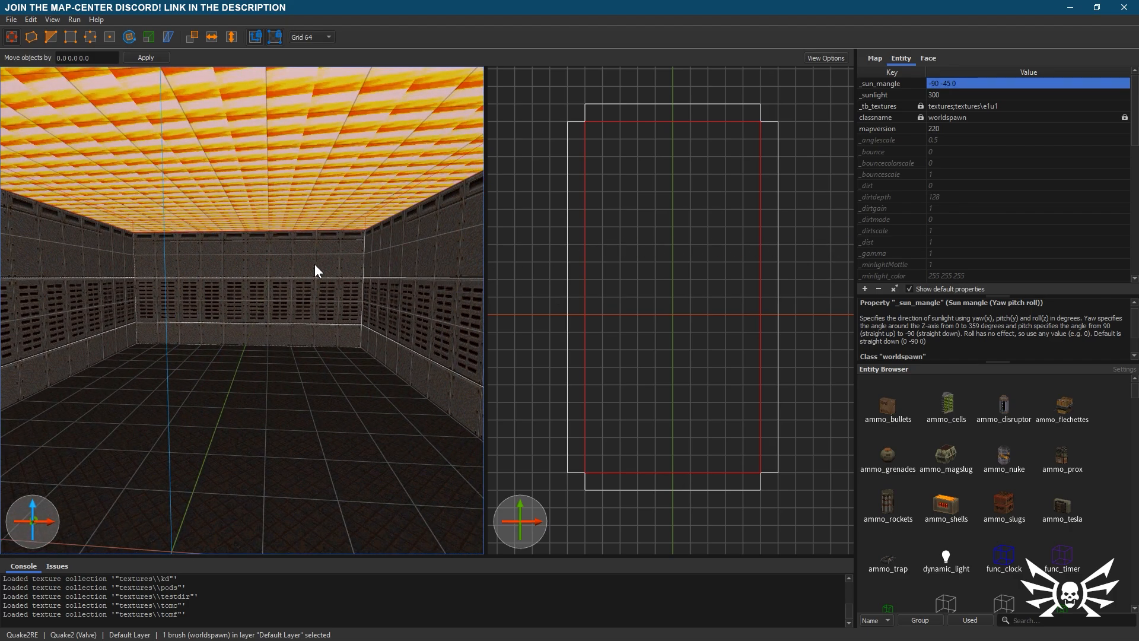
pyautogui.moveTo(315, 264); pyautogui.dragTo(315, 287, button='right')
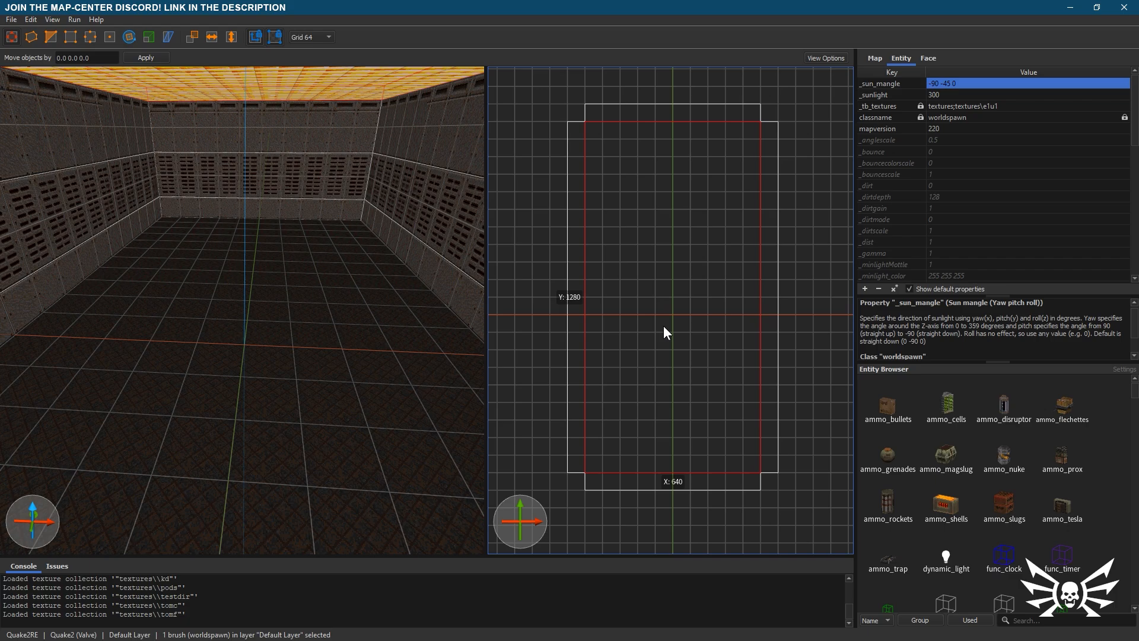
pyautogui.press('Escape')
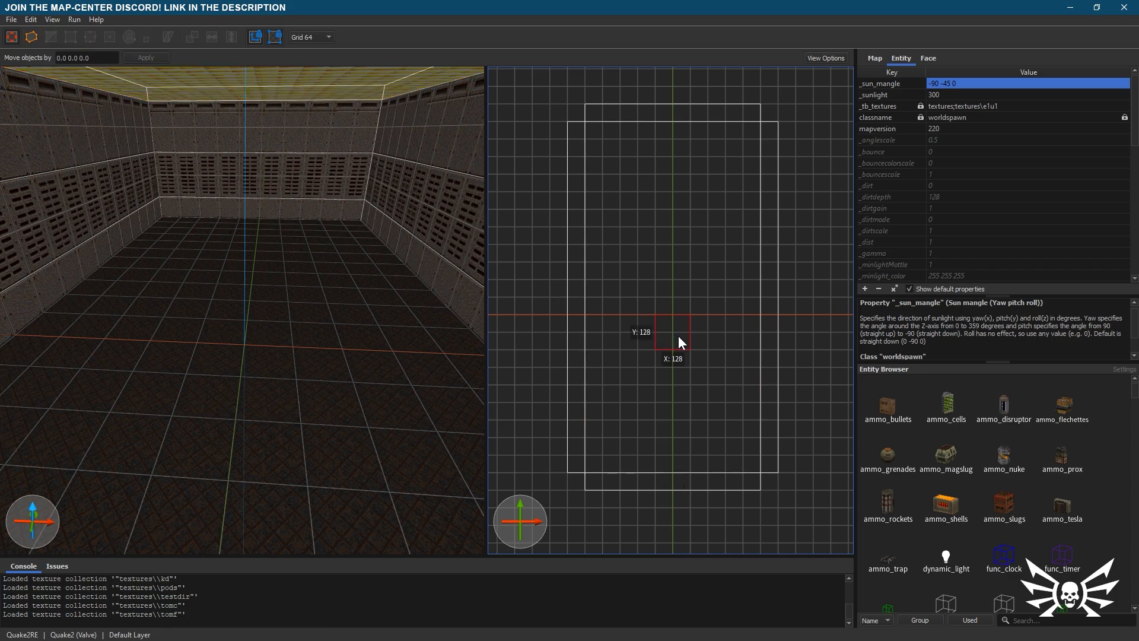
pyautogui.moveTo(678, 336); pyautogui.dragTo(678, 336)
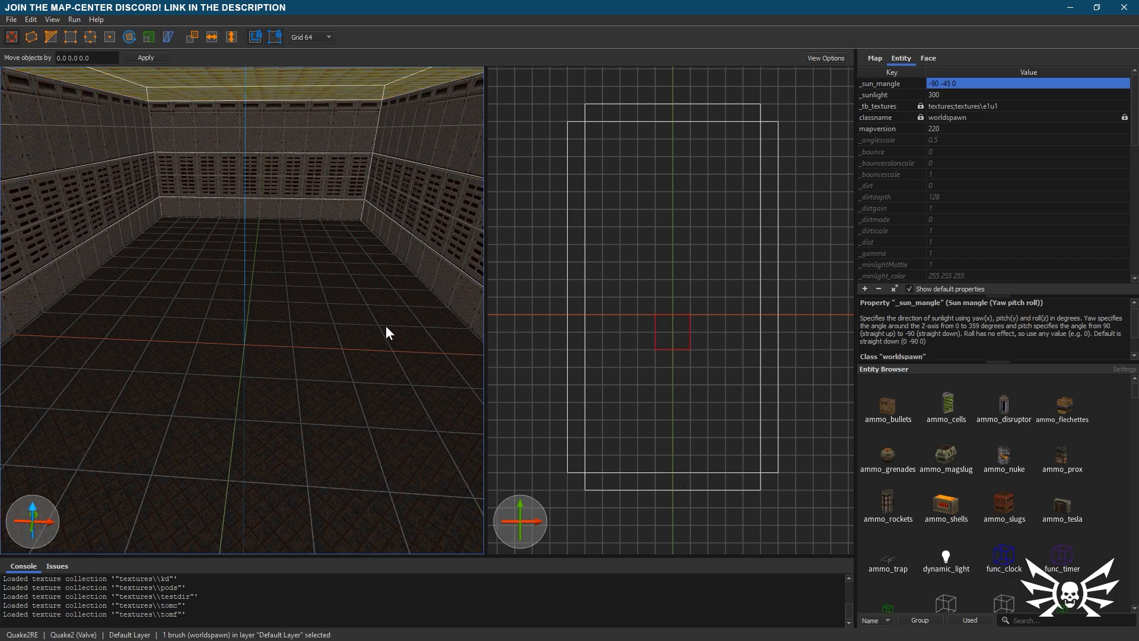
pyautogui.press('s')
pyautogui.moveTo(384, 326); pyautogui.dragTo(384, 304, button='right')
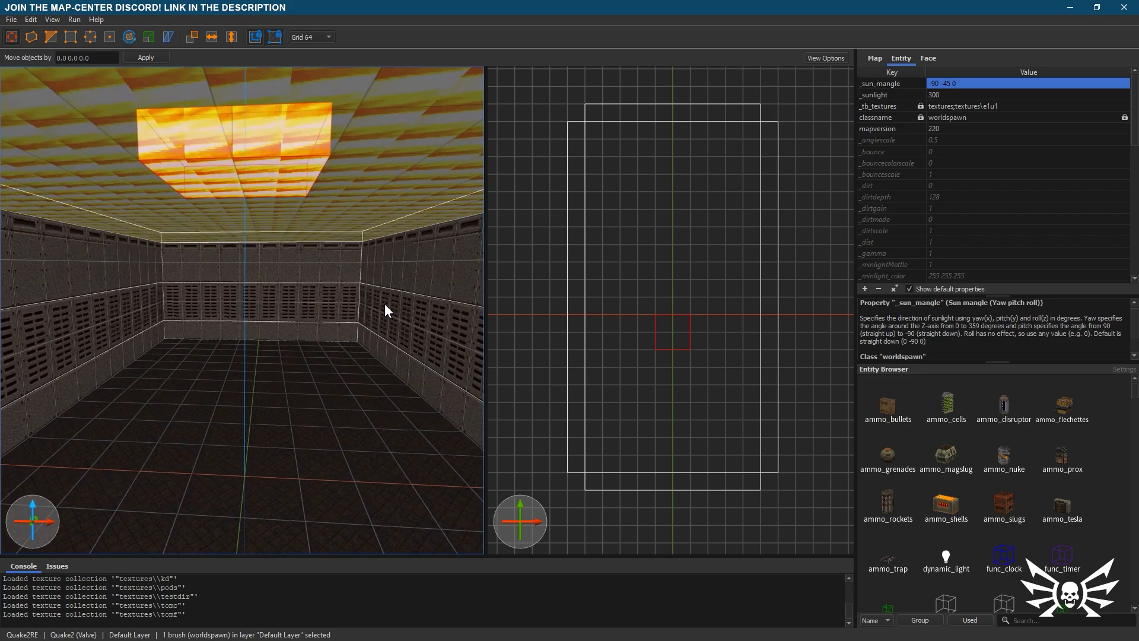
pyautogui.keyDown('alt'); pyautogui.moveTo(283, 172); pyautogui.dragTo(276, 370); pyautogui.keyUp('alt')
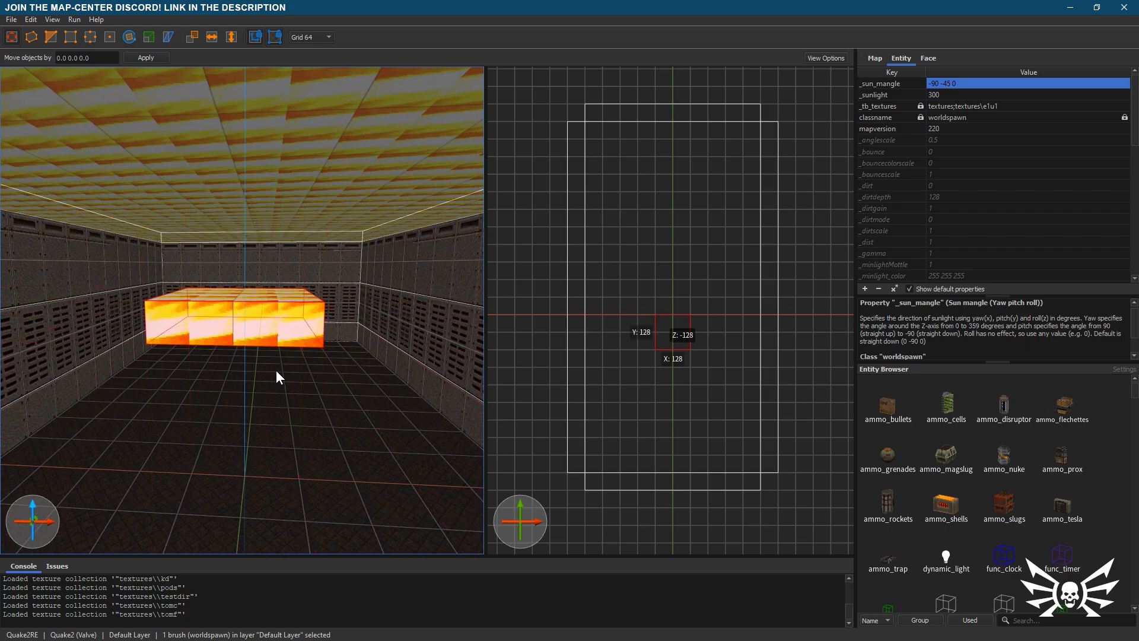
pyautogui.press('Delete')
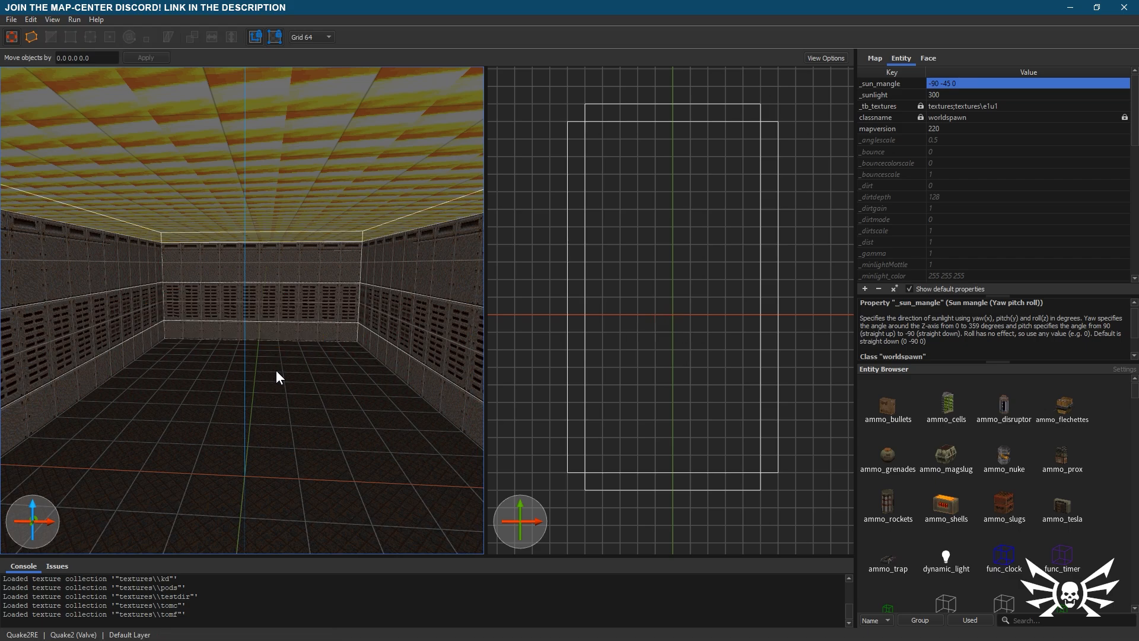
# - Pick up the lower wall's texture, draw a 128 × 128 brush in the middle of the room and extend its underside to the floor
pyautogui.keyDown('shift'); pyautogui.click(420, 386); pyautogui.keyUp('shift')
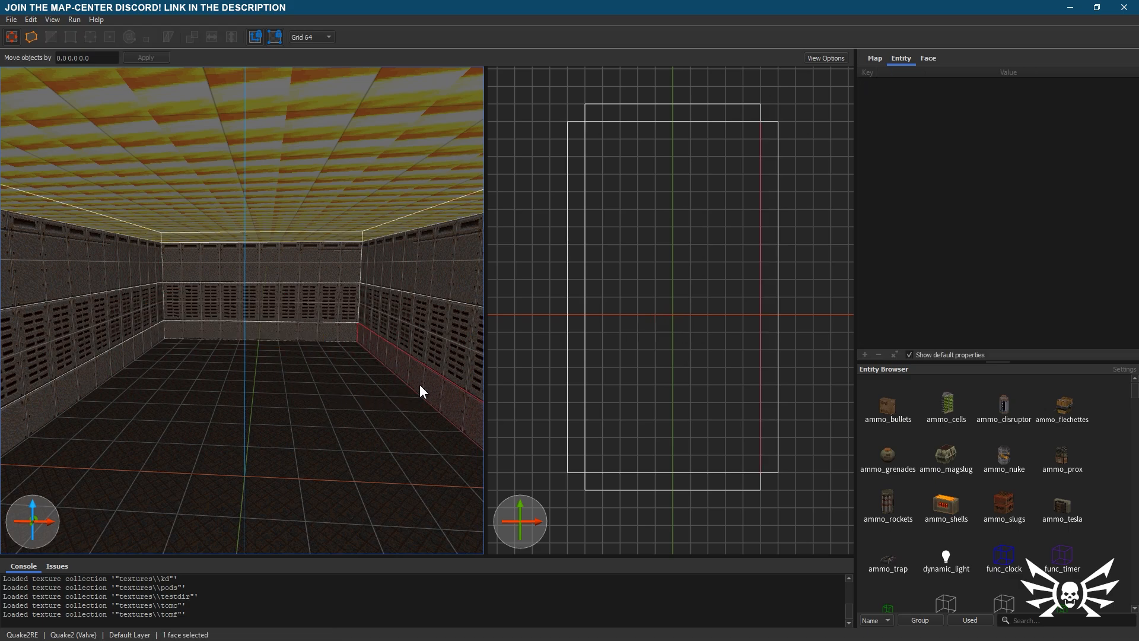
pyautogui.scroll(3, 343, 437)
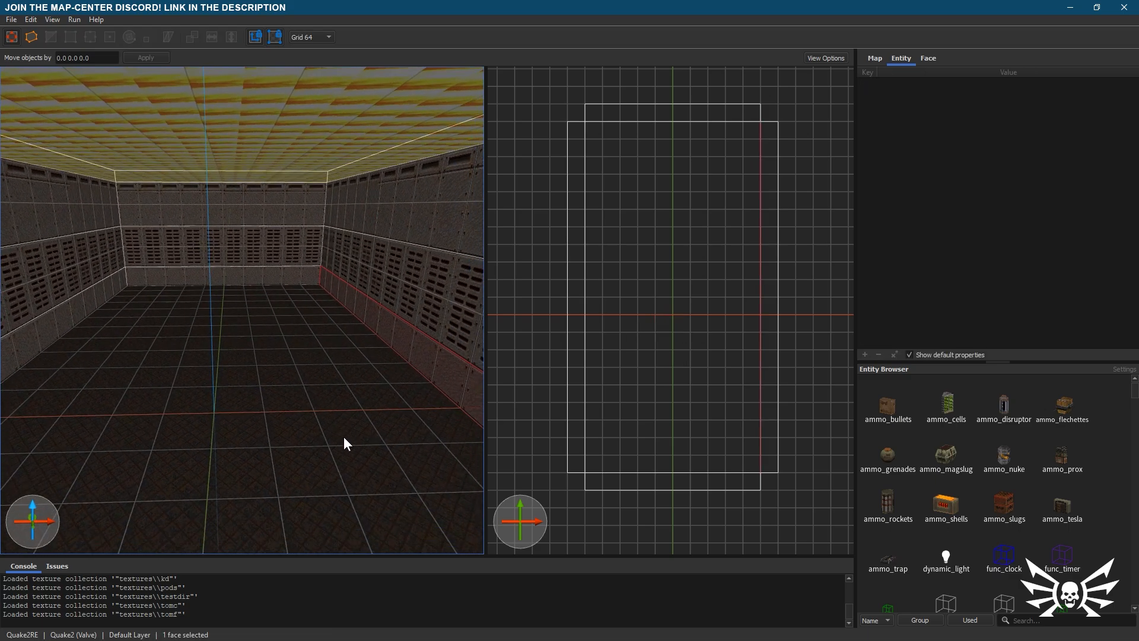
pyautogui.click(671, 335)
pyautogui.moveTo(664, 326); pyautogui.dragTo(677, 336)
pyautogui.keyDown('shift'); pyautogui.moveTo(220, 325); pyautogui.dragTo(223, 511); pyautogui.keyUp('shift')
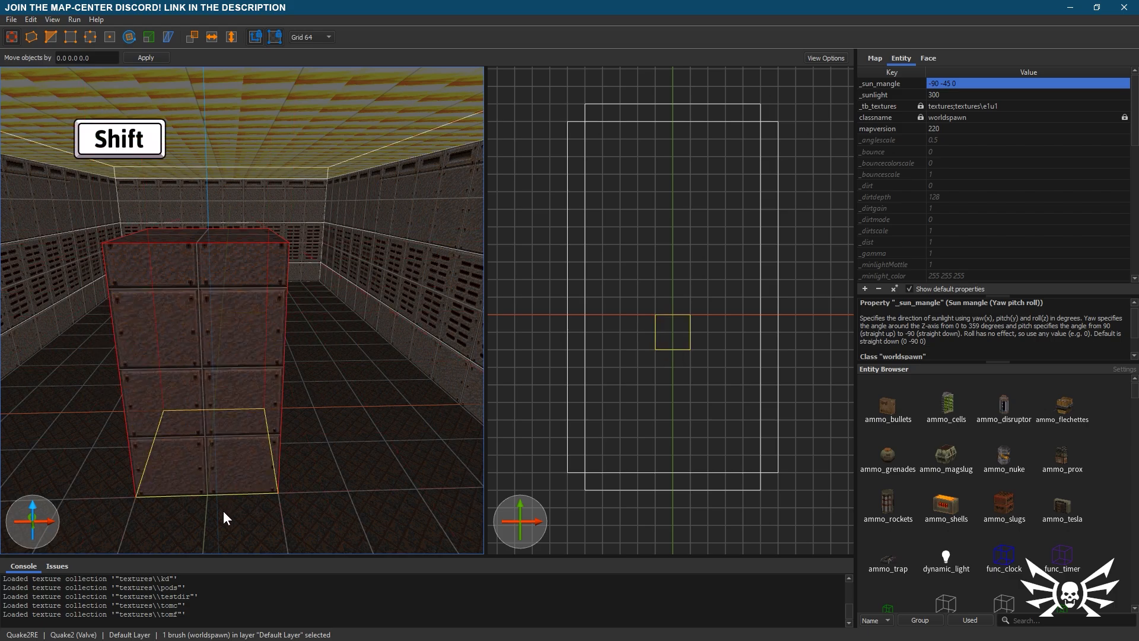
# - Extend the pillar's top face up to the ceiling, making the pillar 320 units high
pyautogui.moveTo(220, 251); pyautogui.dragTo(219, 238, button='right')
pyautogui.moveTo(224, 293)
pyautogui.keyDown('shift'); pyautogui.mouseDown()
pyautogui.moveTo(223, 304)
pyautogui.moveTo(222, 117)
pyautogui.mouseUp(); pyautogui.keyUp('shift')
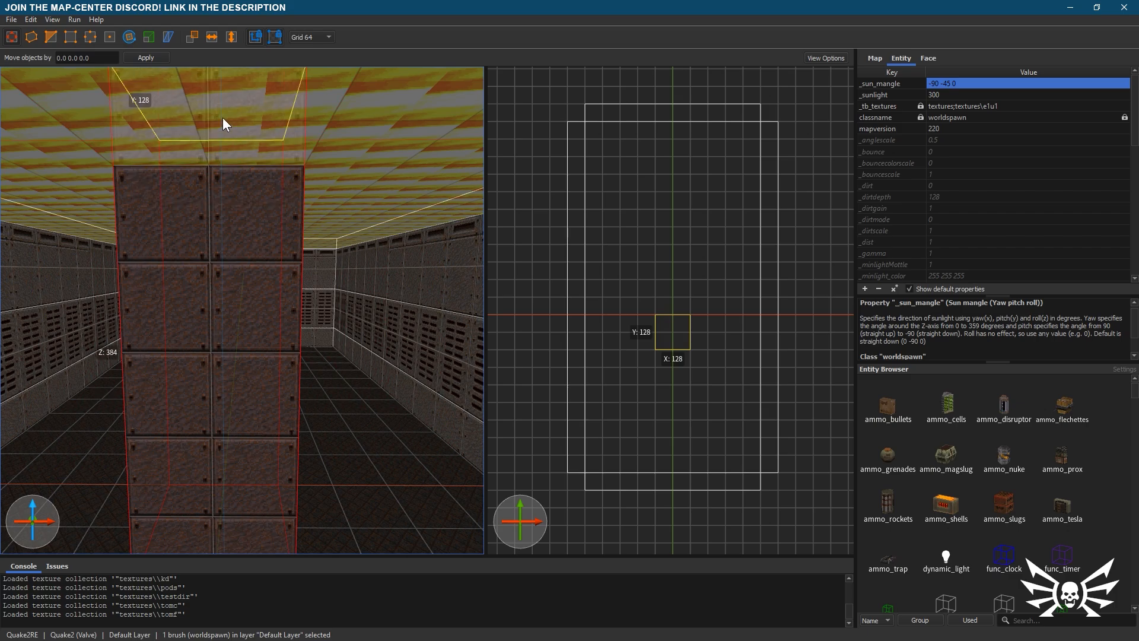
pyautogui.moveTo(271, 292); pyautogui.dragTo(265, 273, button='right')
pyautogui.press('s')
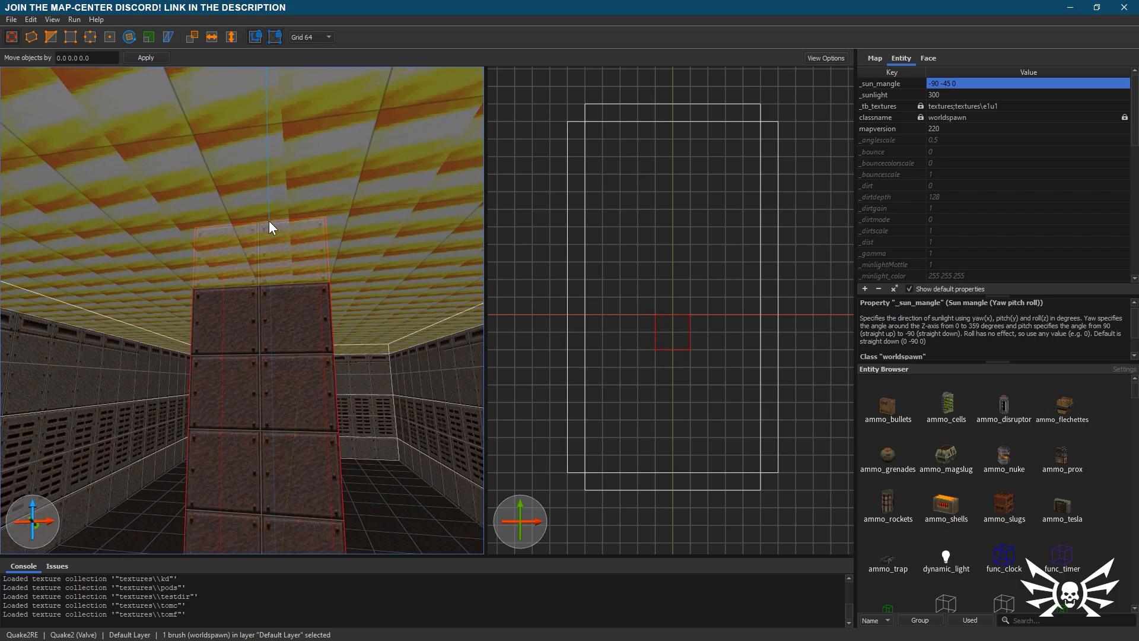
pyautogui.keyDown('shift'); pyautogui.moveTo(270, 191); pyautogui.dragTo(269, 250); pyautogui.keyUp('shift')
# - Split the top 64 units of the pillar off as a separate brush
pyautogui.moveTo(283, 328); pyautogui.dragTo(275, 340, button='right')
pyautogui.press('d')
pyautogui.press('s')
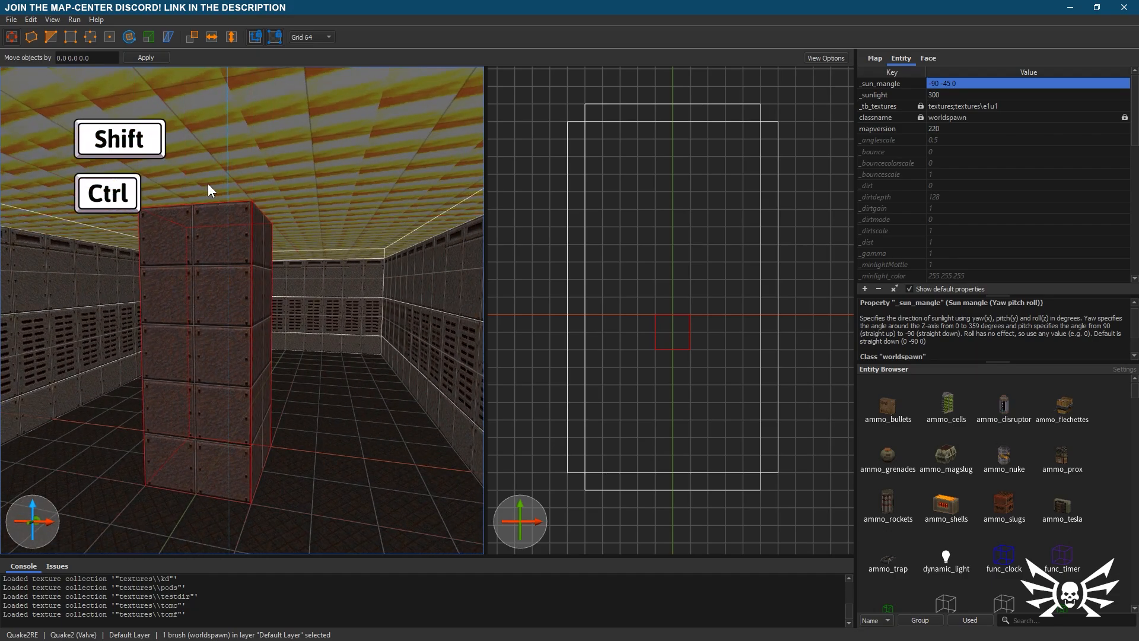
pyautogui.keyDown('ctrl'); pyautogui.keyDown('shift'); pyautogui.moveTo(208, 183); pyautogui.dragTo(216, 271); pyautogui.keyUp('shift'); pyautogui.keyUp('ctrl')
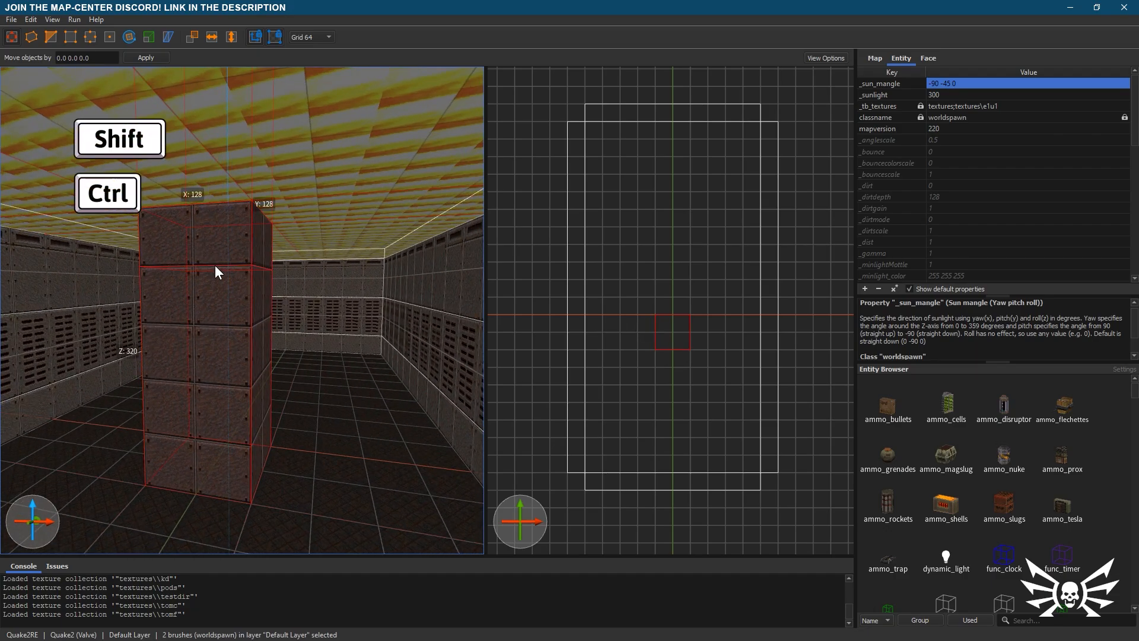
# - Extend the pillar's top block sideways to both side walls to form a beam across the room
pyautogui.click(218, 255)
pyautogui.keyDown('shift'); pyautogui.moveTo(286, 239); pyautogui.dragTo(503, 243); pyautogui.keyUp('shift')
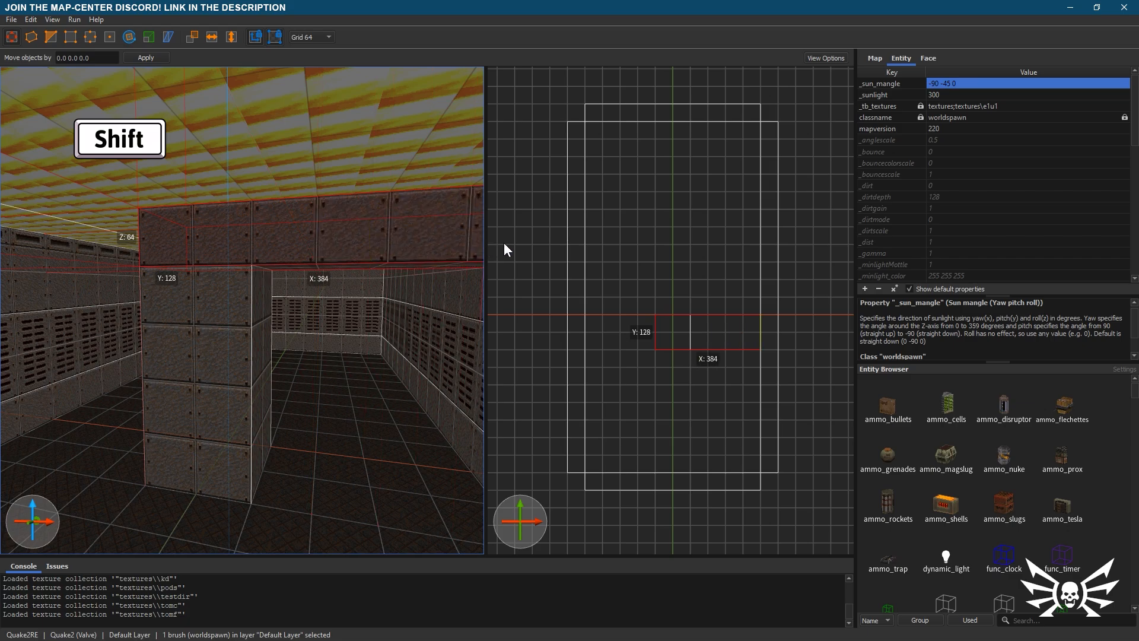
pyautogui.press('a')
pyautogui.moveTo(287, 261)
pyautogui.mouseDown(button='right')
pyautogui.moveTo(311, 260)
pyautogui.moveTo(295, 259)
pyautogui.mouseUp(button='right')
pyautogui.press('a')
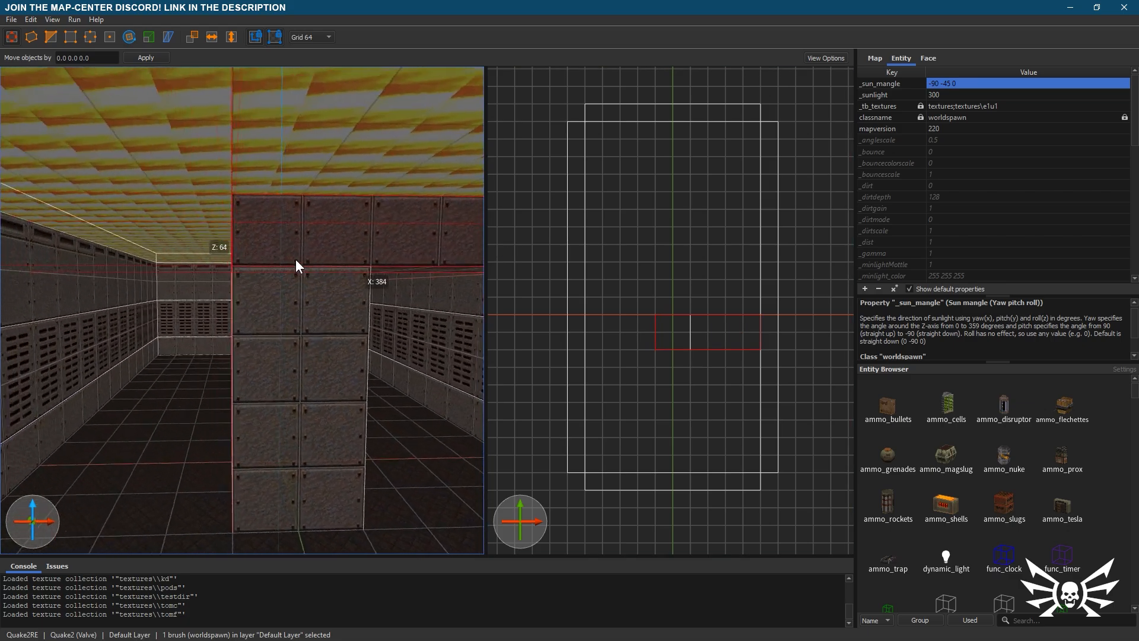
pyautogui.moveTo(352, 241); pyautogui.dragTo(134, 239)
pyautogui.press('d')
pyautogui.moveTo(323, 277); pyautogui.dragTo(303, 266, button='right')
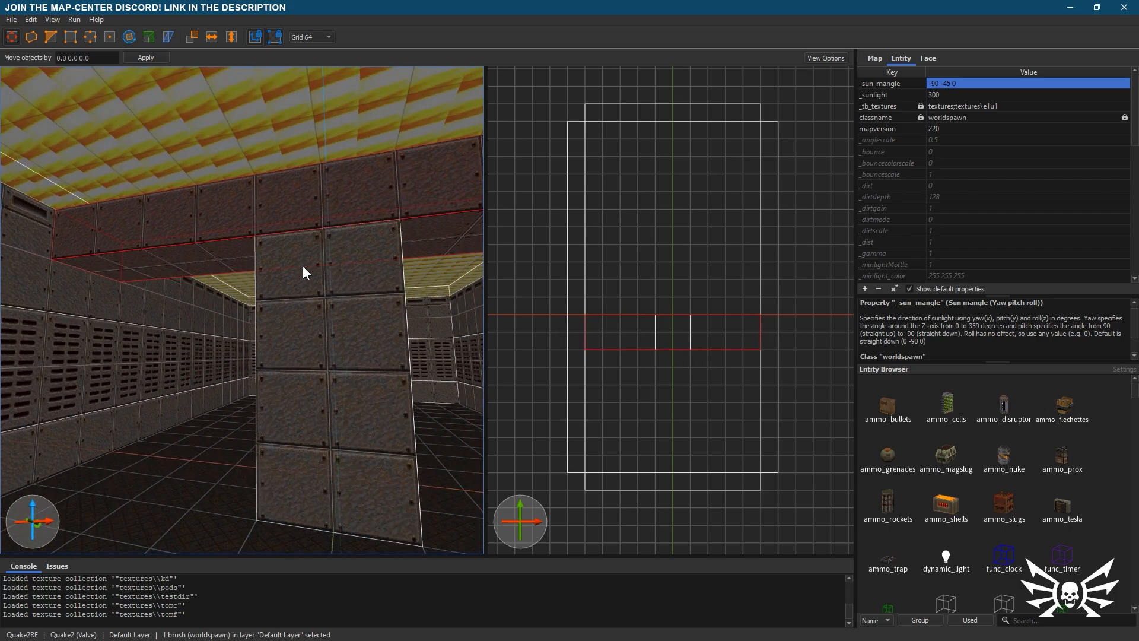
# - Clip the floor brush into two parts along a straight line across the room, three grid units beyond the pillar
pyautogui.press('s')
pyautogui.moveTo(316, 308)
pyautogui.mouseDown(button='right')
pyautogui.moveTo(344, 319)
pyautogui.moveTo(290, 319)
pyautogui.moveTo(390, 329)
pyautogui.moveTo(346, 358)
pyautogui.mouseUp(button='right')
pyautogui.press('w')
pyautogui.click(335, 347)
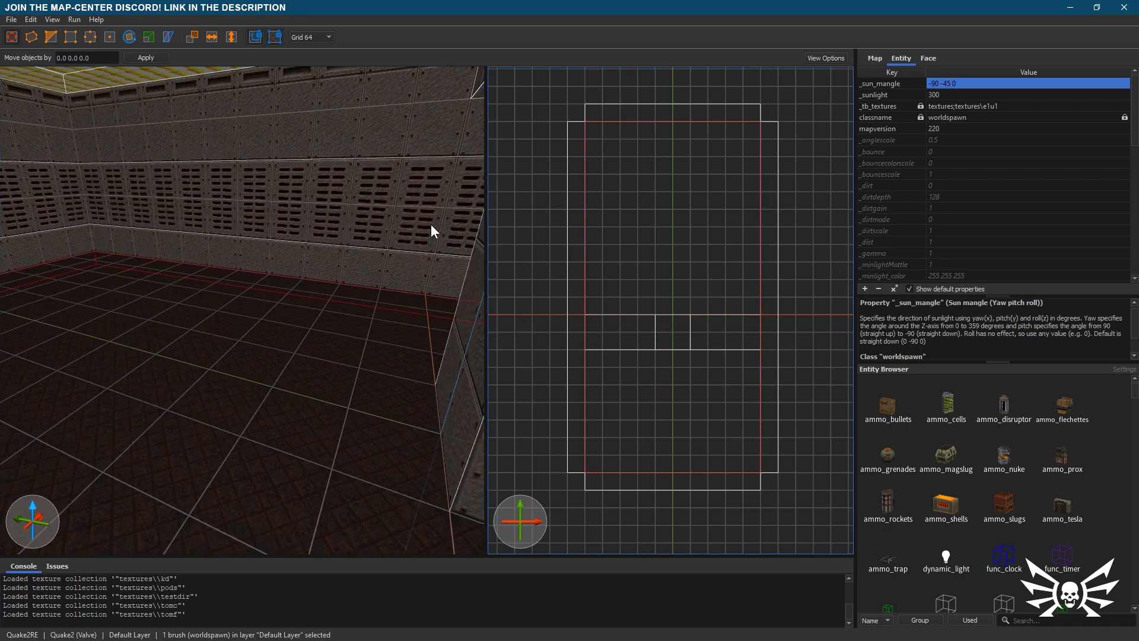
pyautogui.click(51, 37)
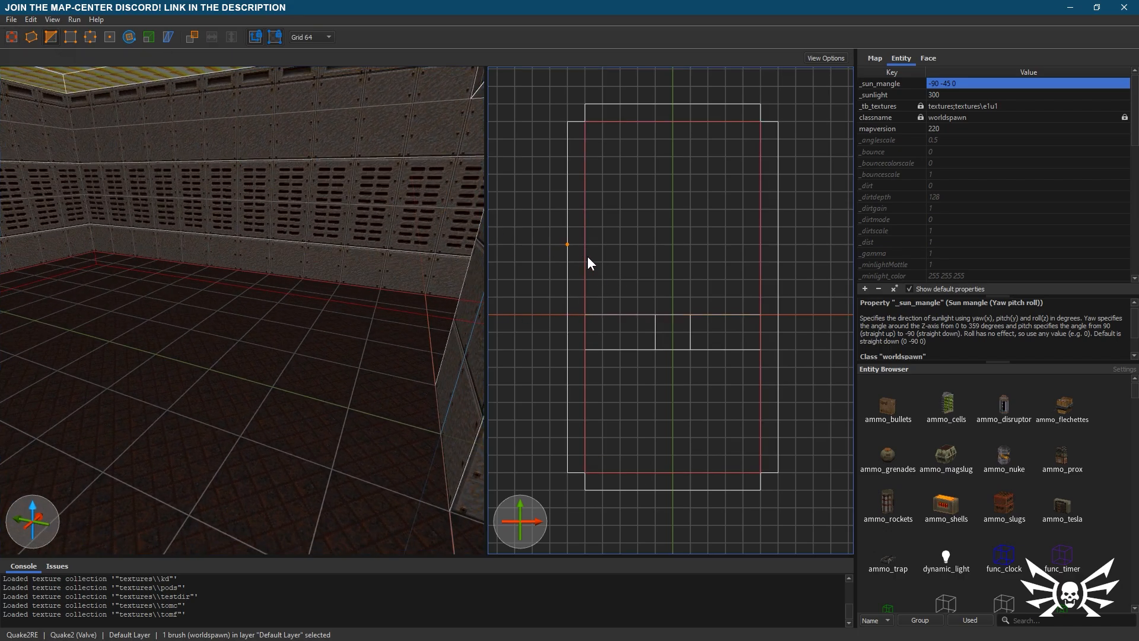
pyautogui.click(723, 260)
pyautogui.press('Return')
pyautogui.moveTo(174, 301); pyautogui.dragTo(143, 304, button='right')
pyautogui.press('Return')
pyautogui.press('Escape')
# - Raise the far floor section into a platform and apply the lower wall's texture to its front face
pyautogui.click(161, 308)
pyautogui.keyDown('shift'); pyautogui.moveTo(165, 309); pyautogui.dragTo(155, 215); pyautogui.keyUp('shift')
pyautogui.moveTo(159, 255); pyautogui.dragTo(201, 262, button='right')
pyautogui.keyDown('shift'); pyautogui.click(272, 255); pyautogui.keyUp('shift')
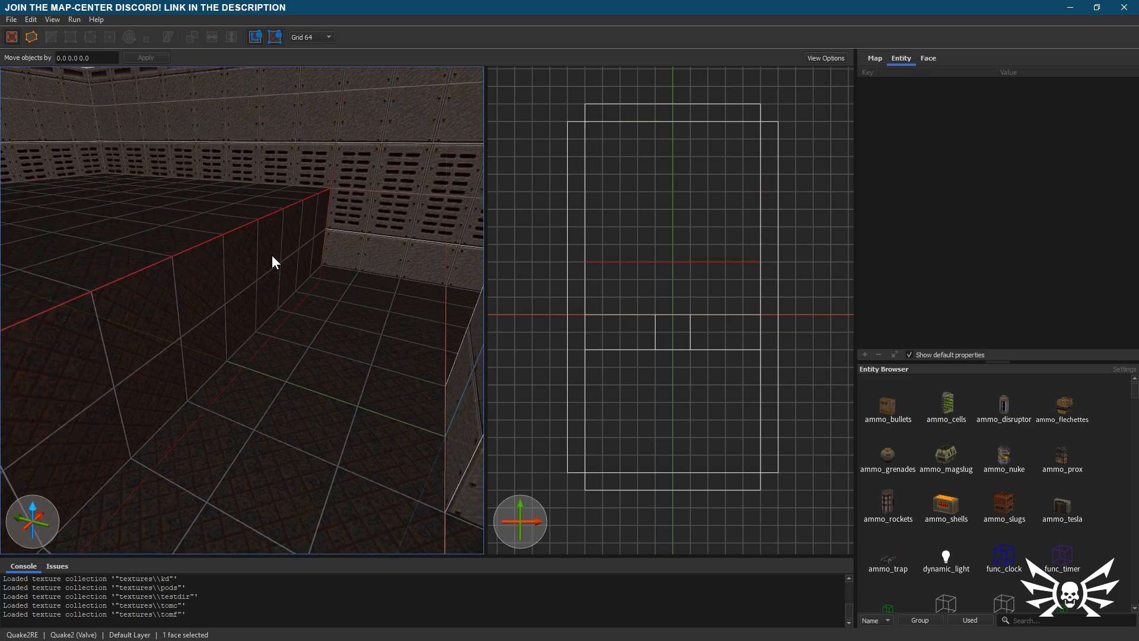
pyautogui.keyDown('shift'); pyautogui.click(368, 256); pyautogui.keyUp('shift')
pyautogui.keyDown('alt'); pyautogui.click(265, 261); pyautogui.keyUp('alt')
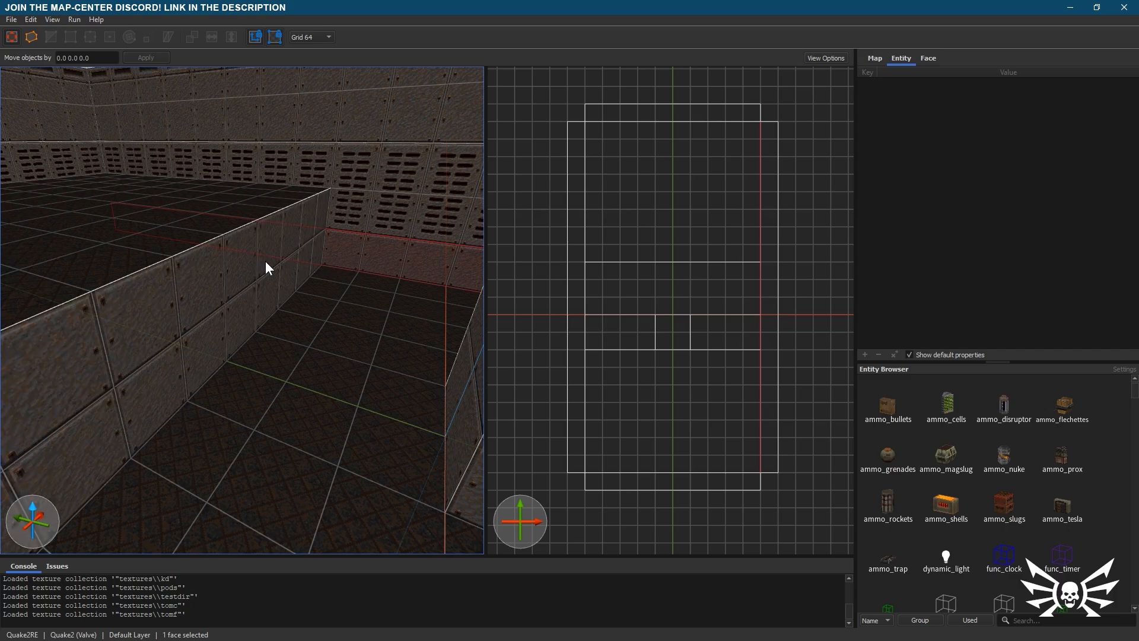
# - Search the entity browser for "player" and place an info_player_start on the floor near the room's near end wall
pyautogui.press('s')
pyautogui.moveTo(313, 329); pyautogui.dragTo(454, 341, button='right')
pyautogui.press('d')
pyautogui.press('Escape')
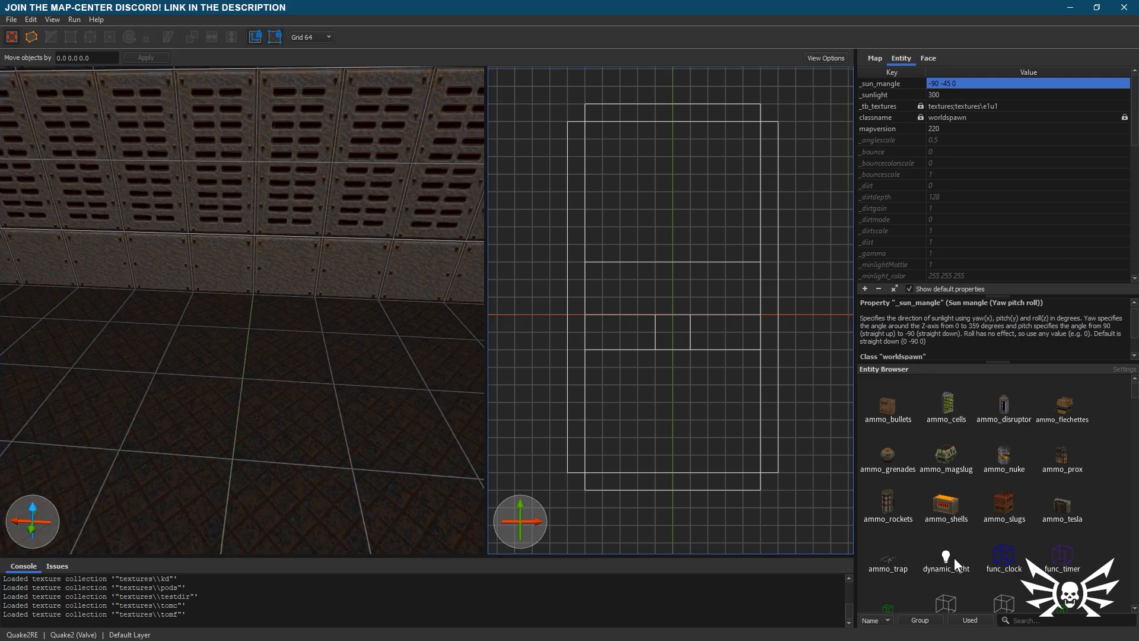
pyautogui.click(1046, 618)
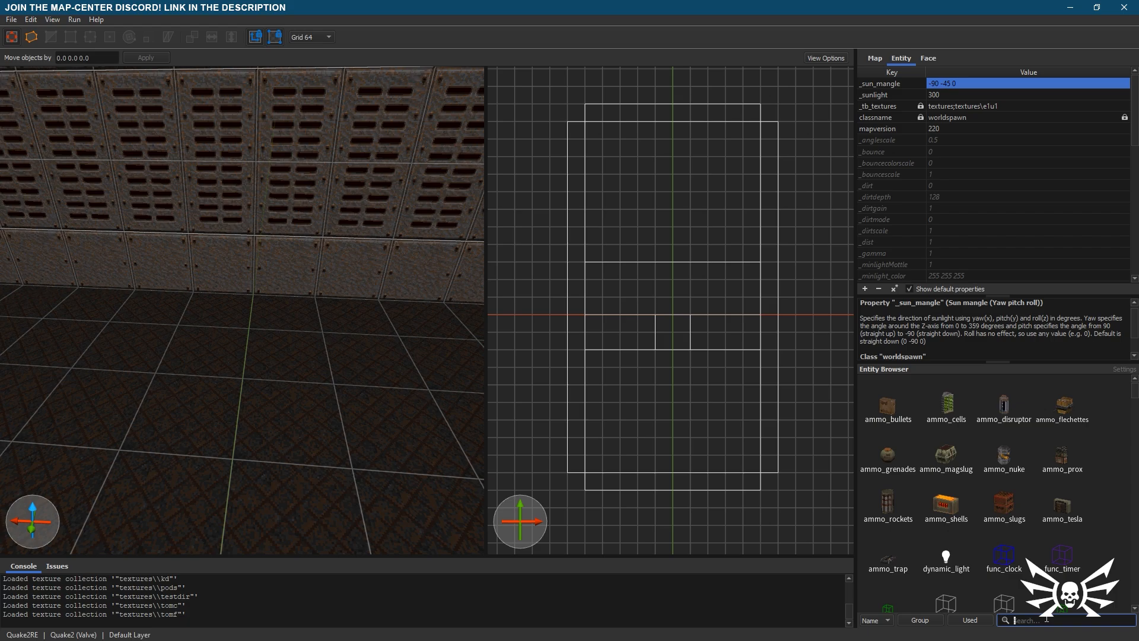
pyautogui.write('player')
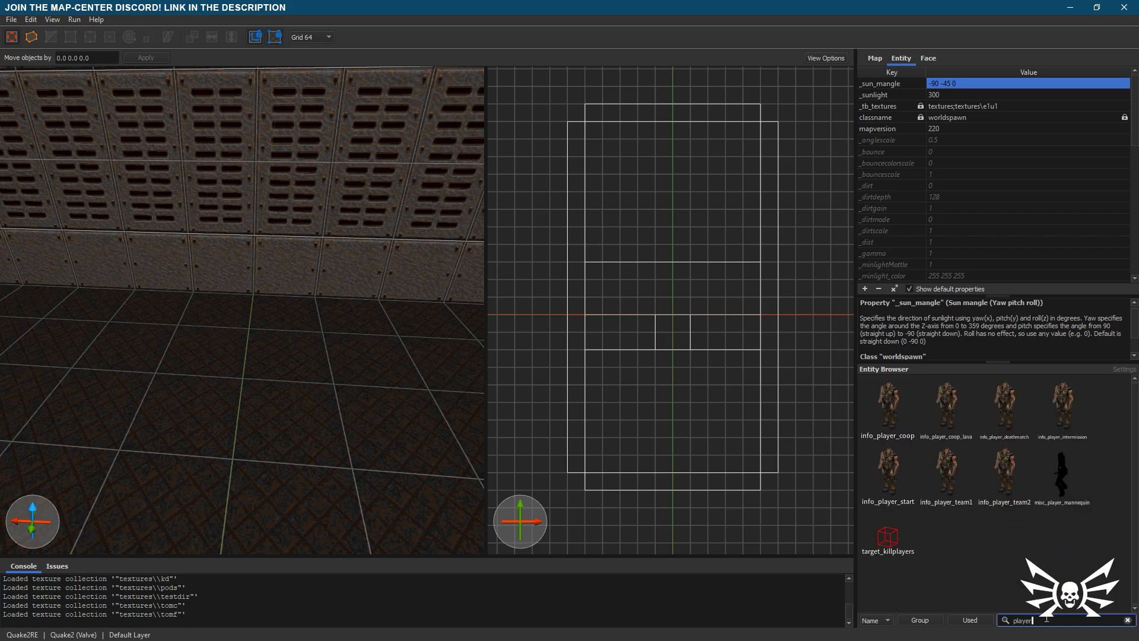
pyautogui.moveTo(905, 504); pyautogui.dragTo(275, 347)
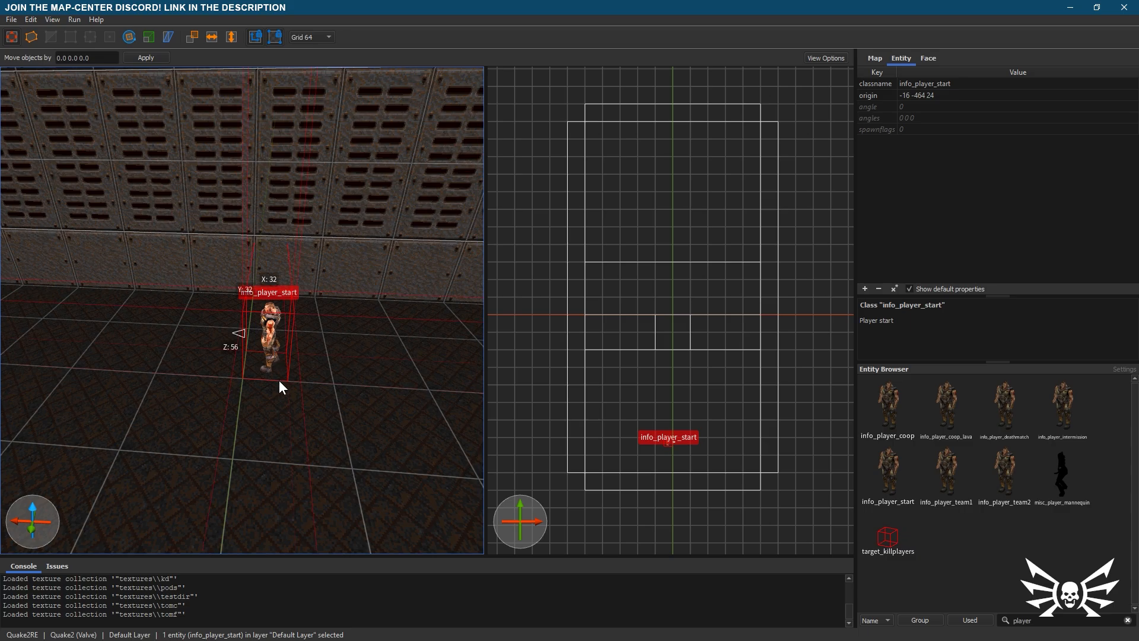
# - Rotate the info_player_start 90 degrees about the vertical axis so it faces the pillar
pyautogui.press('r')
pyautogui.moveTo(275, 411); pyautogui.dragTo(298, 350)
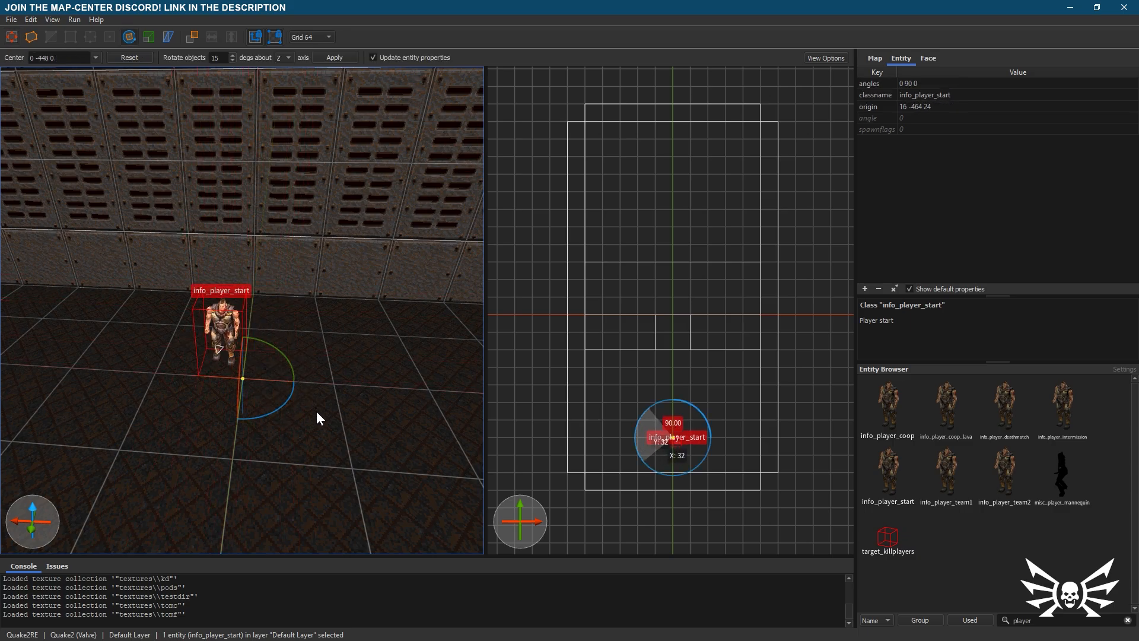
pyautogui.press('r')
# - Search the entity browser for "shotgu" and place a weapon_supershotgun on the floor in front of the pillar
pyautogui.press('d')
pyautogui.moveTo(316, 411); pyautogui.dragTo(145, 402, button='right')
pyautogui.press('w')
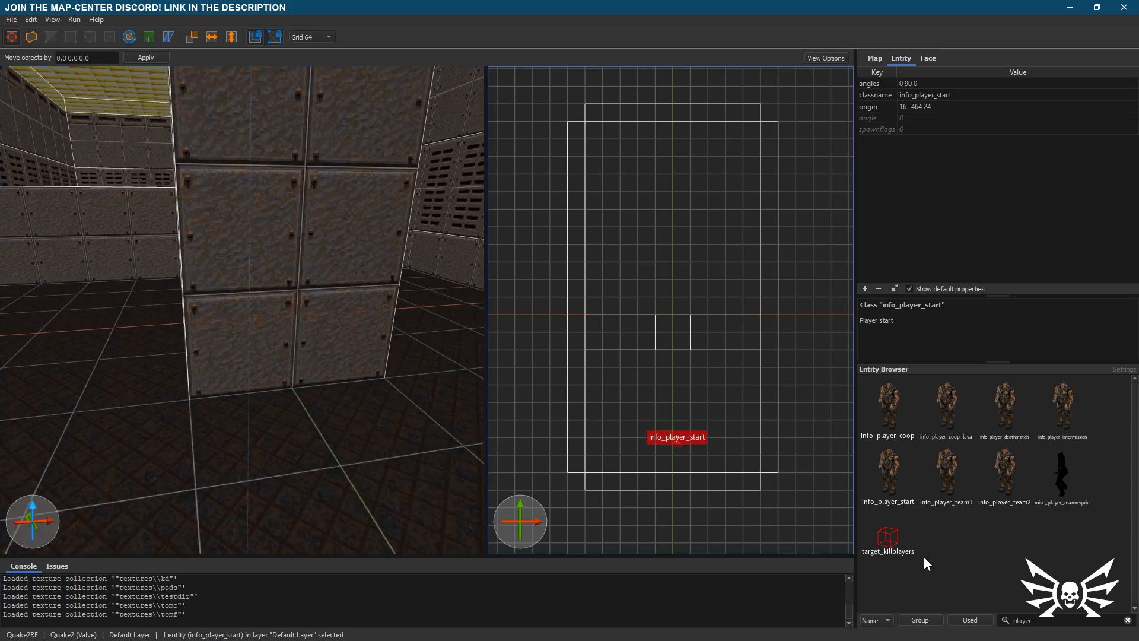
pyautogui.moveTo(1038, 620); pyautogui.dragTo(986, 627)
pyautogui.write('shotgu')
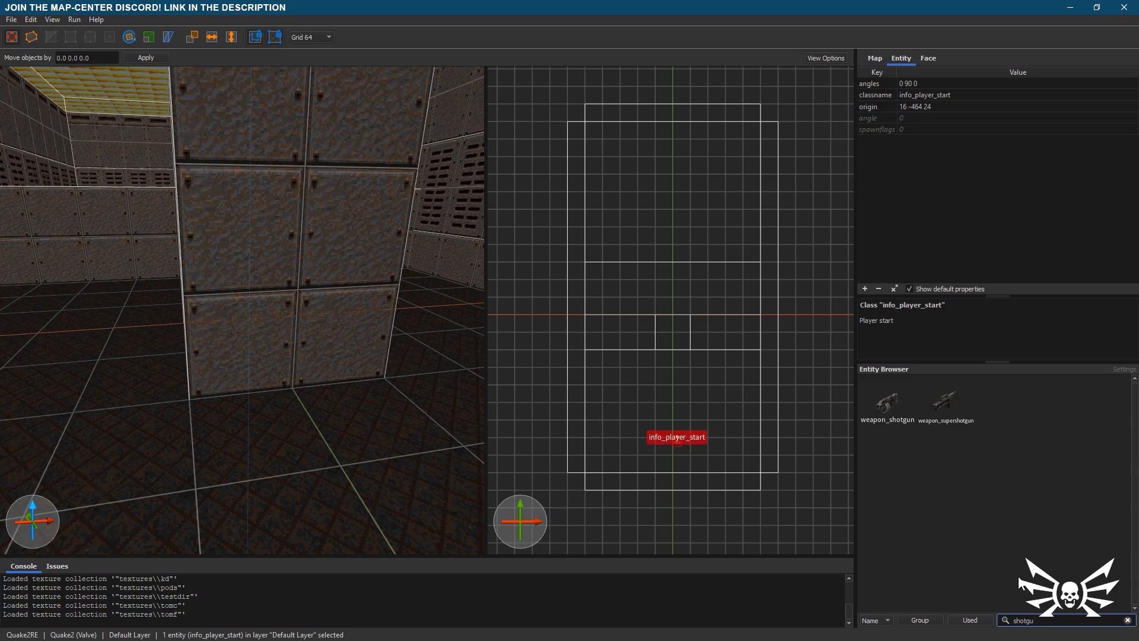
pyautogui.moveTo(946, 415); pyautogui.dragTo(249, 449)
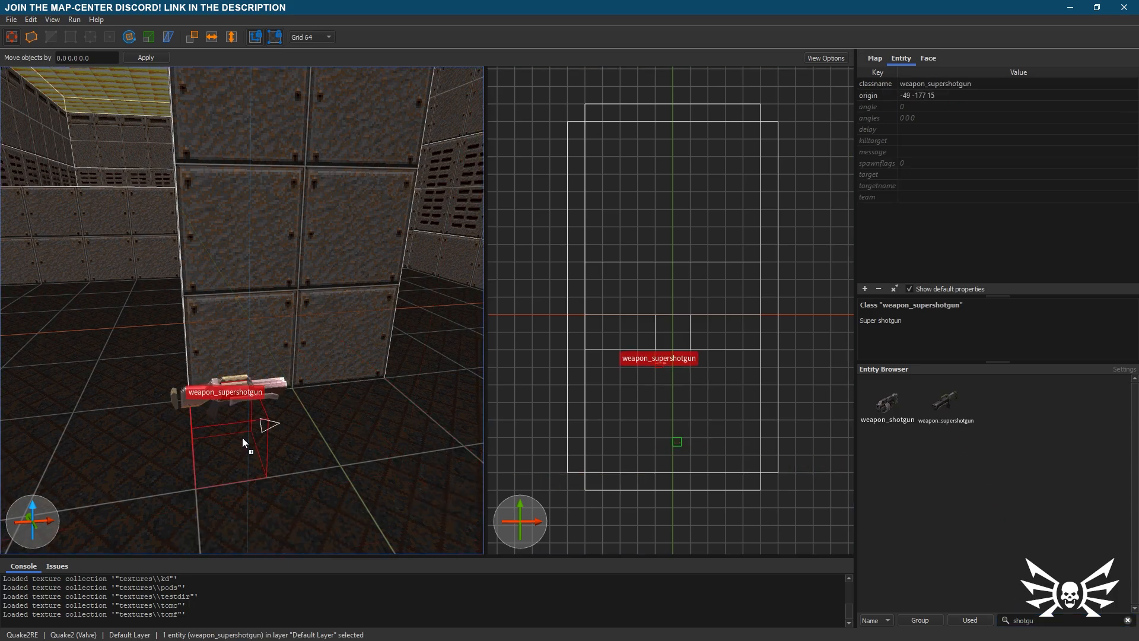
# - Search the entity browser for "shell" and place ammo_shells on the floor beside the super shotgun
pyautogui.moveTo(1046, 619); pyautogui.dragTo(981, 627)
pyautogui.write('shell')
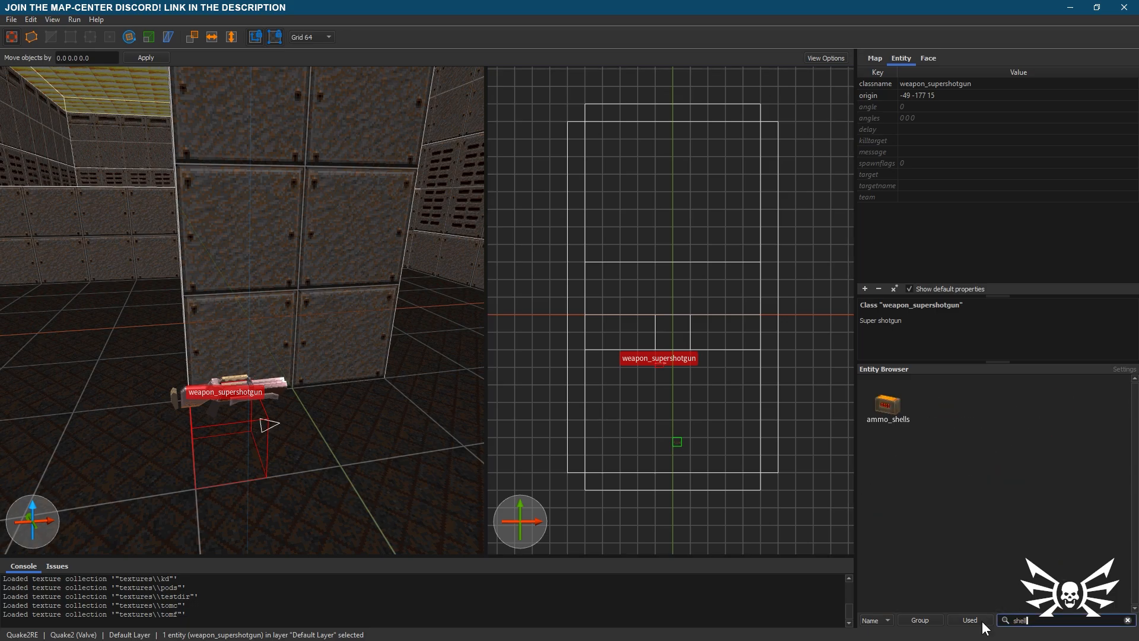
pyautogui.moveTo(895, 411); pyautogui.dragTo(407, 423)
# - Search the entity browser for "ber" and place a monster_berserk on the raised platform near its far corner
pyautogui.press('d')
pyautogui.moveTo(408, 435)
pyautogui.mouseDown(button='right')
pyautogui.moveTo(403, 463)
pyautogui.moveTo(407, 437)
pyautogui.moveTo(423, 448)
pyautogui.mouseUp(button='right')
pyautogui.press('w')
pyautogui.doubleClick(1018, 620)
pyautogui.write('ber')
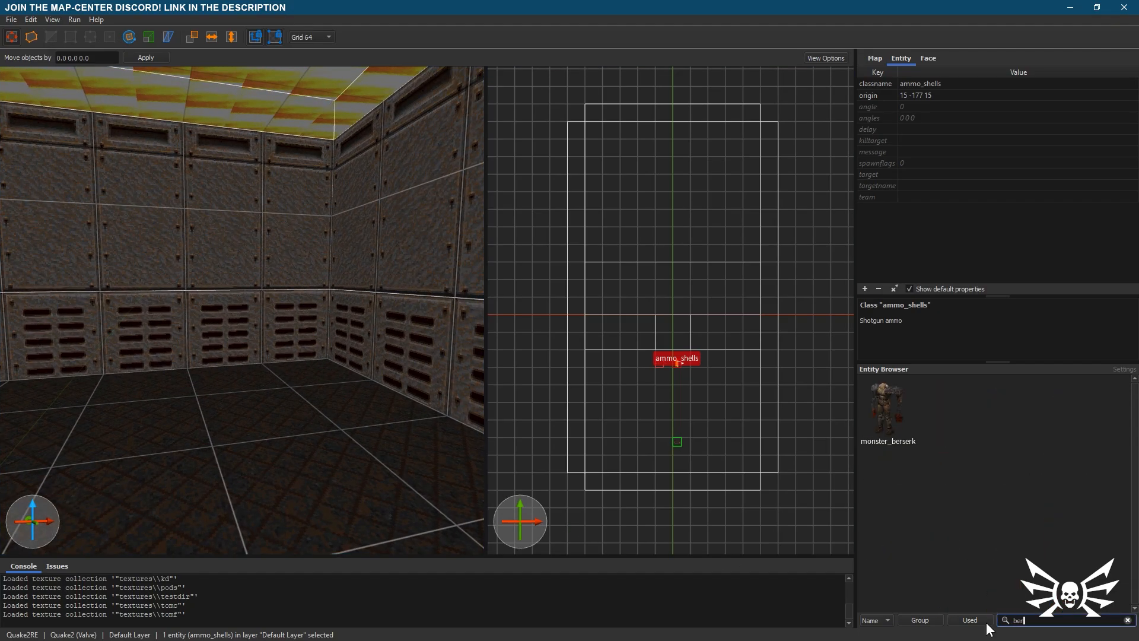
pyautogui.moveTo(897, 412); pyautogui.dragTo(365, 394)
# - Flip the monster_berserk horizontally to face away from the side wall and move it 64 units away from that wall
pyautogui.press('d')
pyautogui.moveTo(355, 453); pyautogui.dragTo(344, 452, button='right')
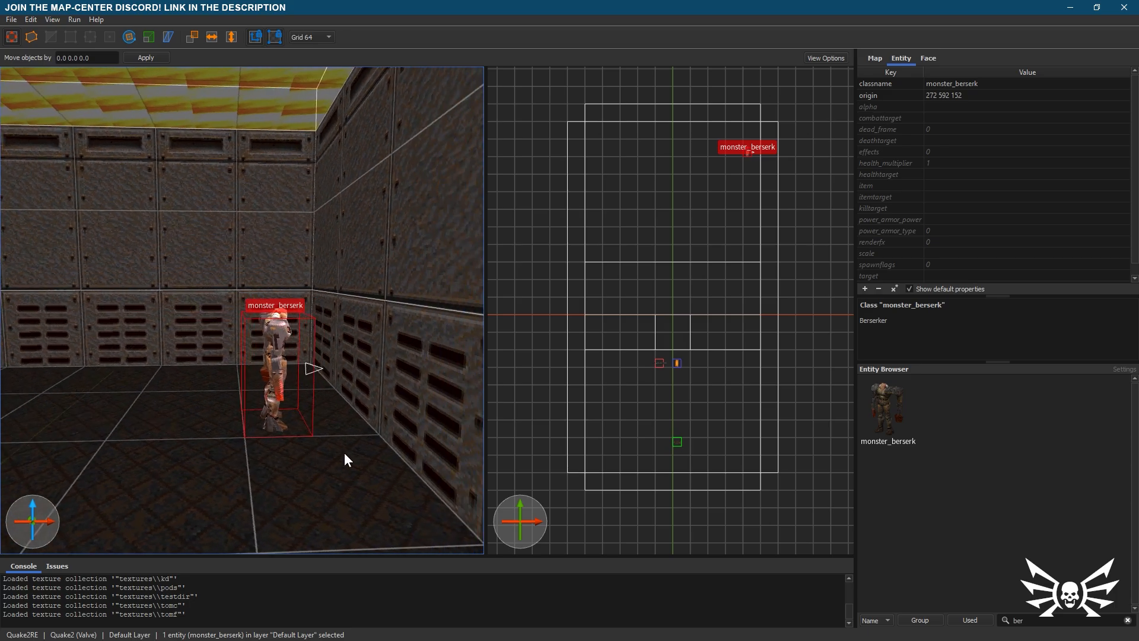
pyautogui.click(208, 41)
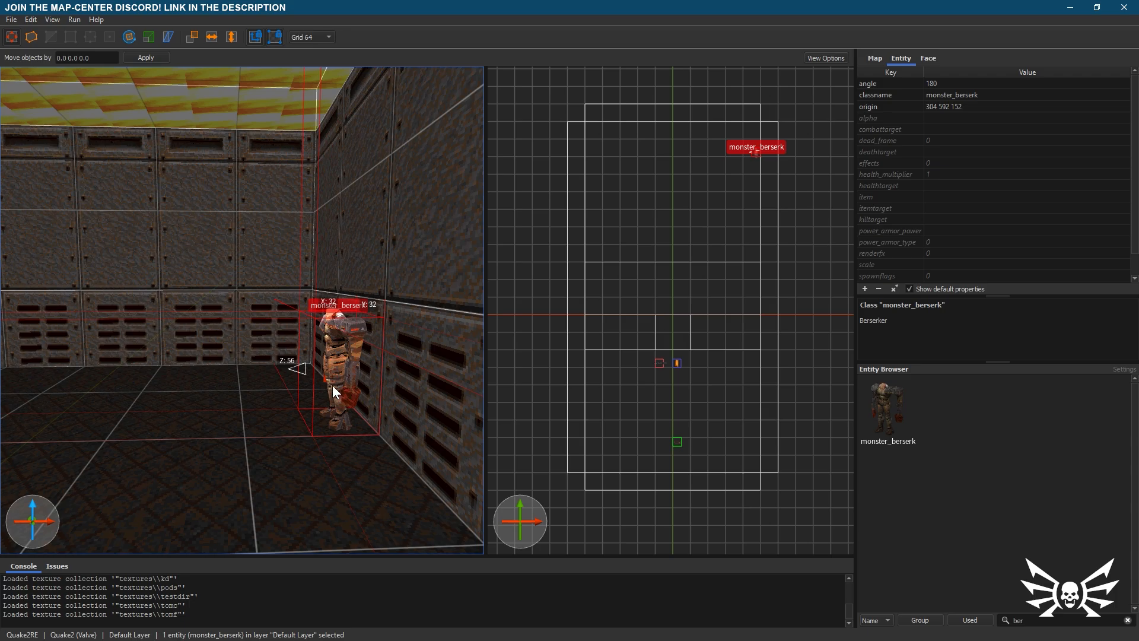
pyautogui.moveTo(336, 386); pyautogui.dragTo(255, 394)
pyautogui.press('a')
pyautogui.moveTo(262, 408); pyautogui.dragTo(323, 430, button='right')
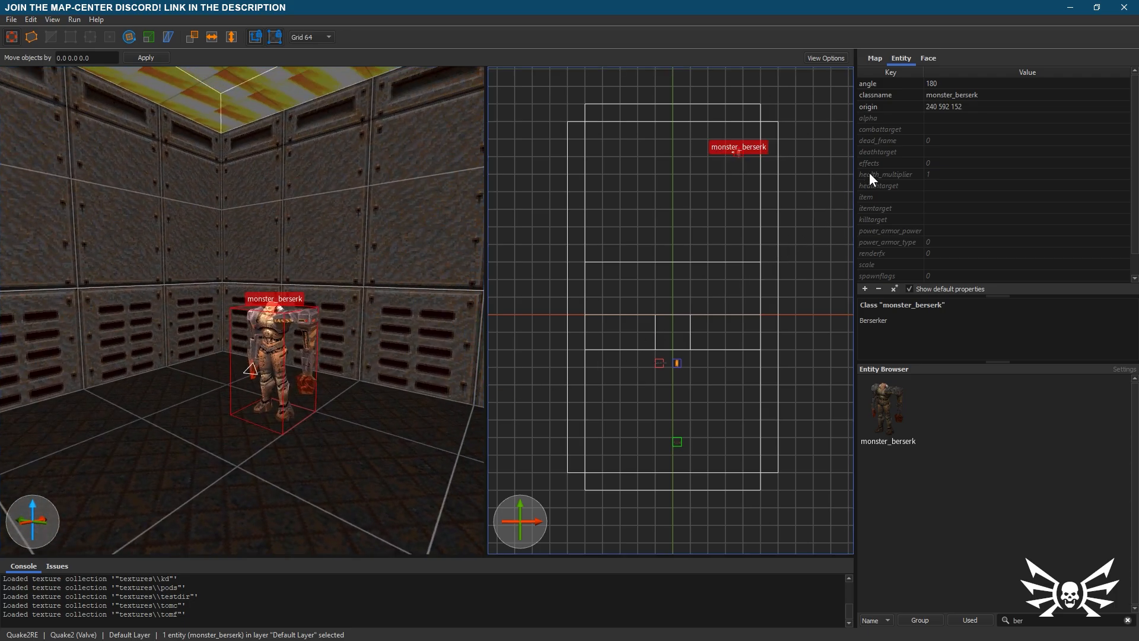
# - Enable the Ambush spawnflag on the monster_berserk, and clear the entity browser search and the selection
pyautogui.click(938, 271)
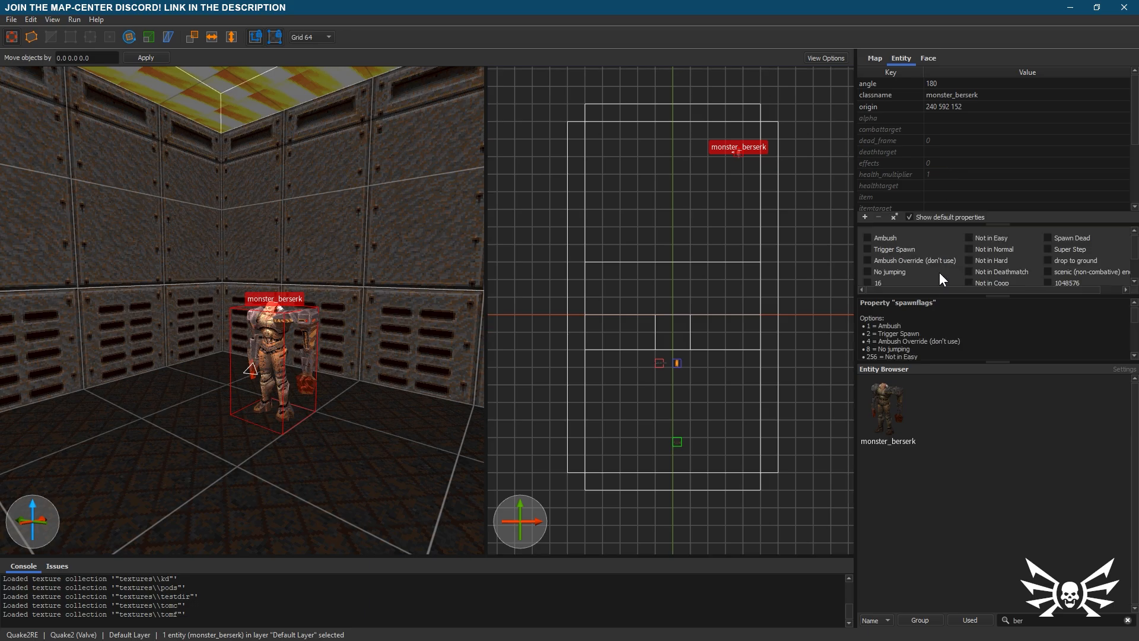
pyautogui.click(878, 236)
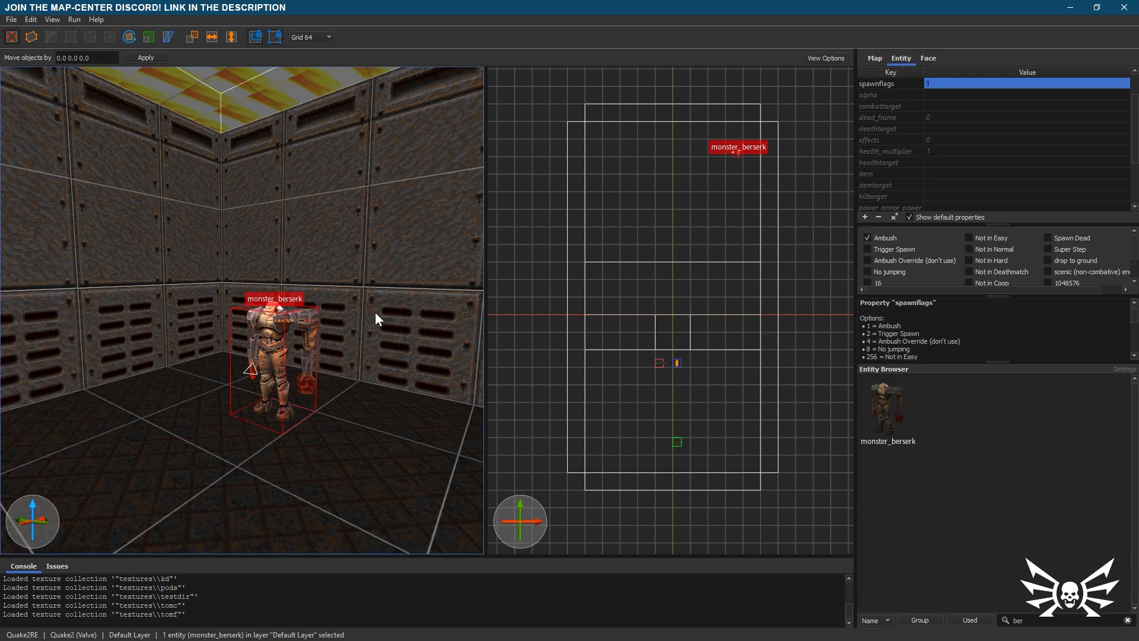
pyautogui.press('s')
pyautogui.moveTo(375, 312); pyautogui.dragTo(319, 337, button='right')
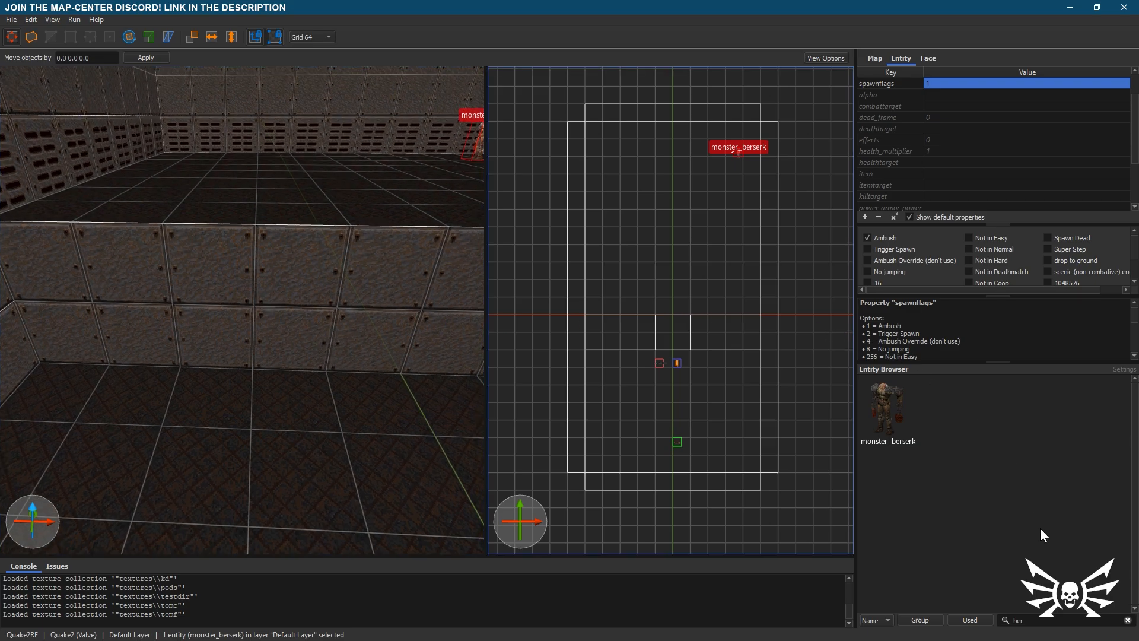
pyautogui.click(1127, 620)
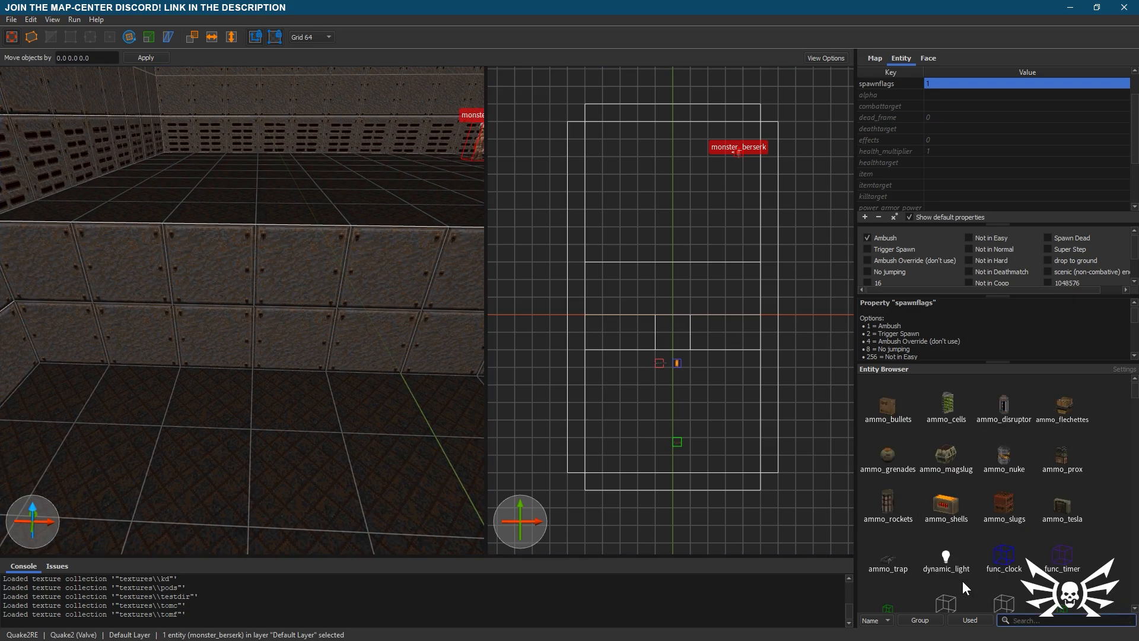
pyautogui.scroll(1, 983, 165)
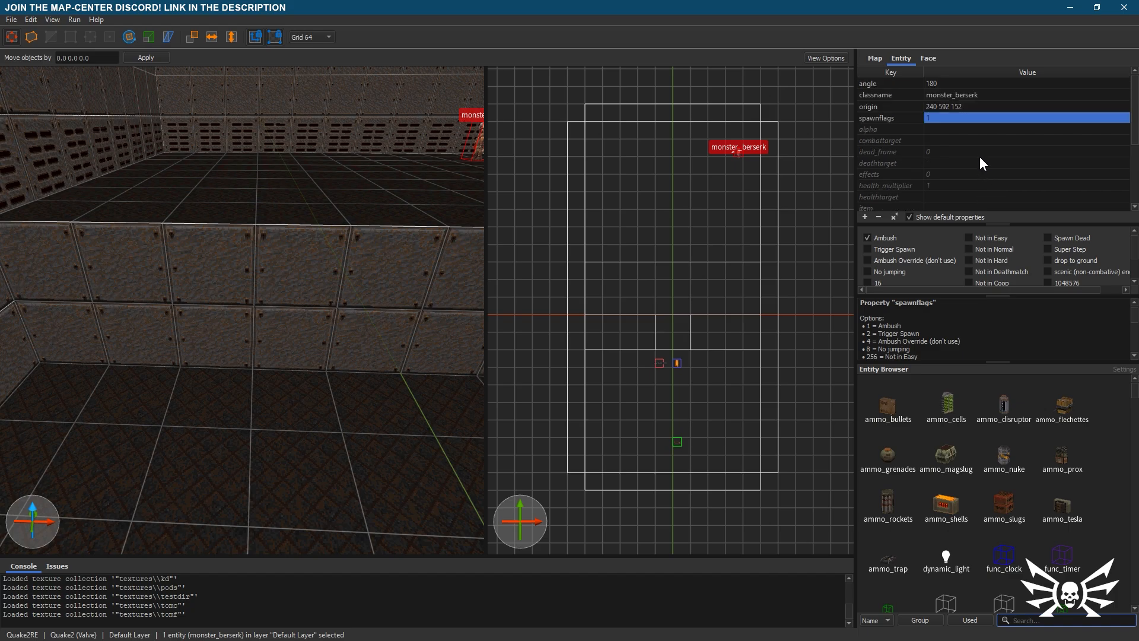
pyautogui.click(739, 158)
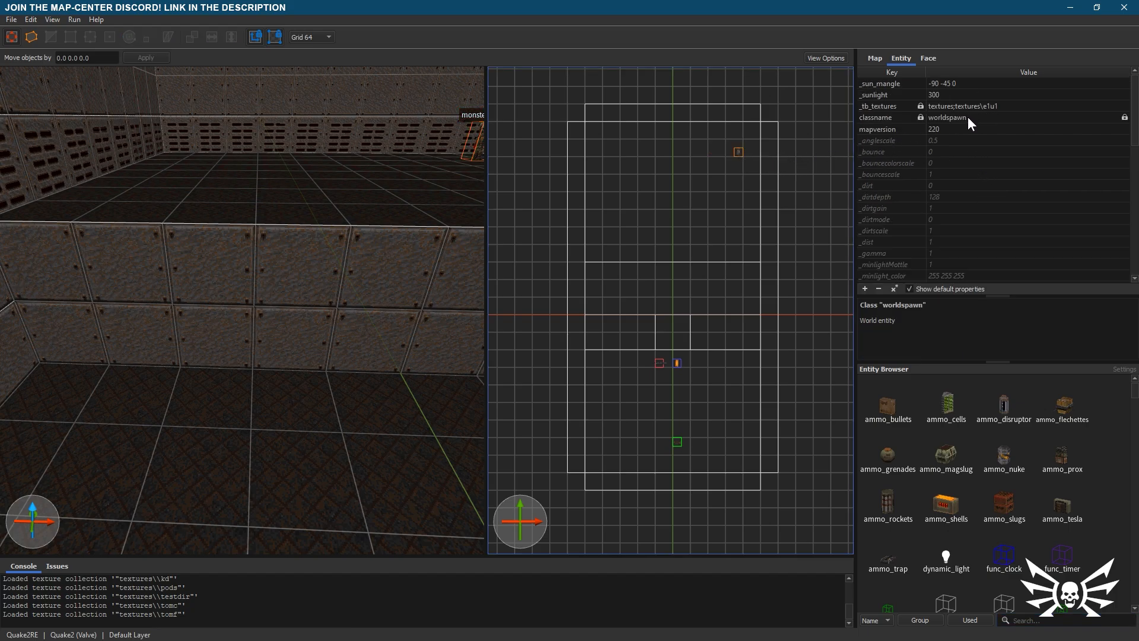
# - At grid size 16, draw a 192 x 64 x 16 step brush against the platform's base and shift it 48 units toward negative X
pyautogui.moveTo(334, 365); pyautogui.dragTo(334, 360, button='right')
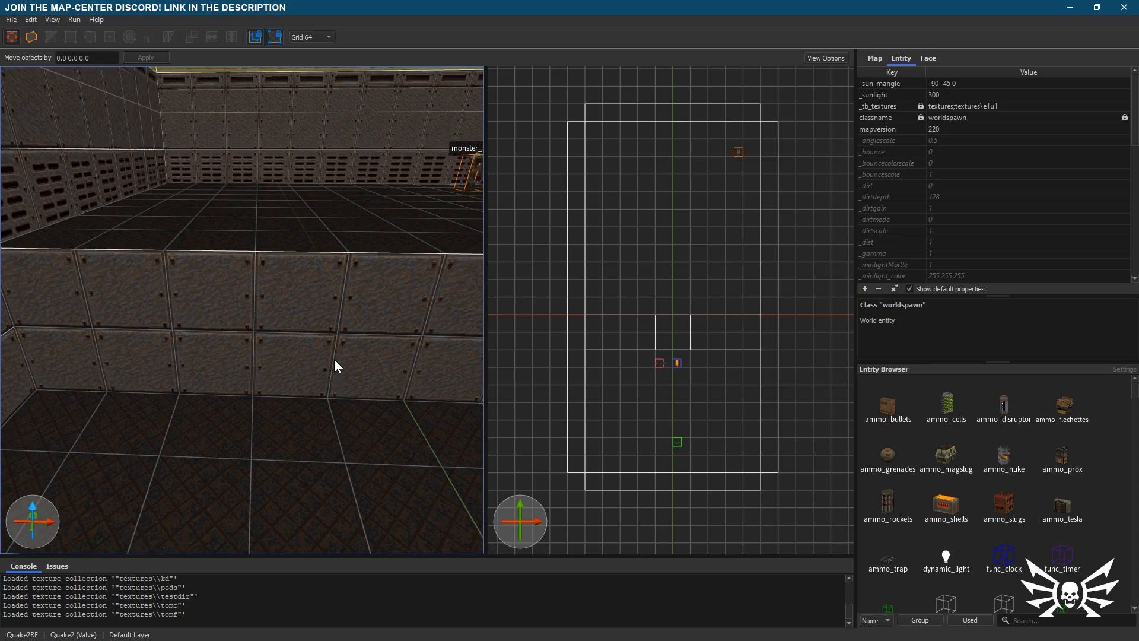
pyautogui.press('[')
pyautogui.press('[')
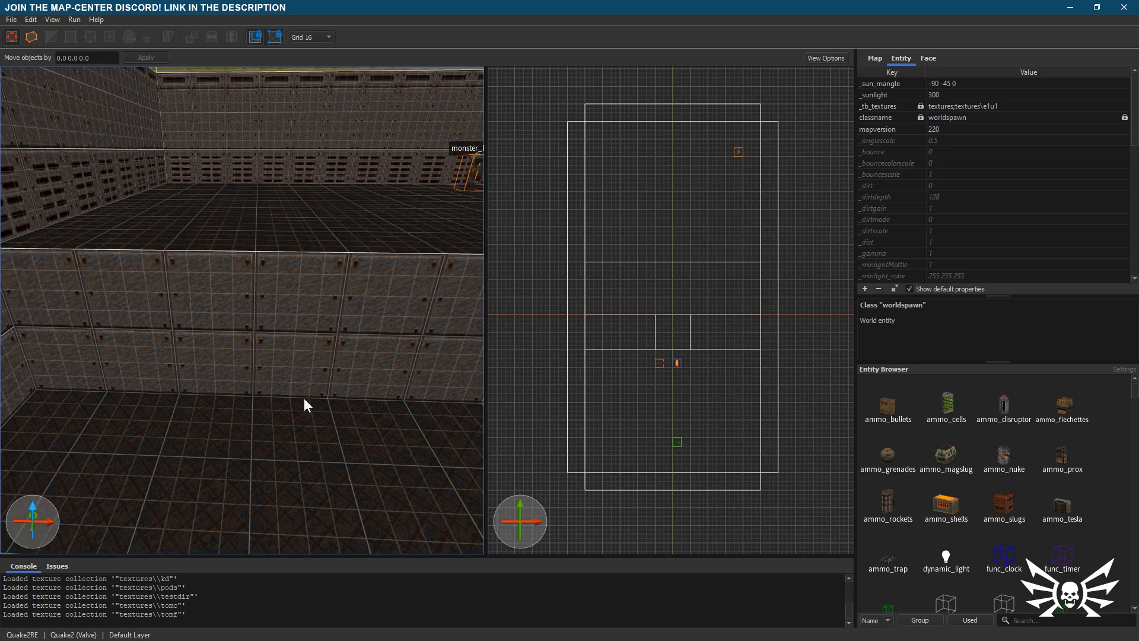
pyautogui.click(187, 405)
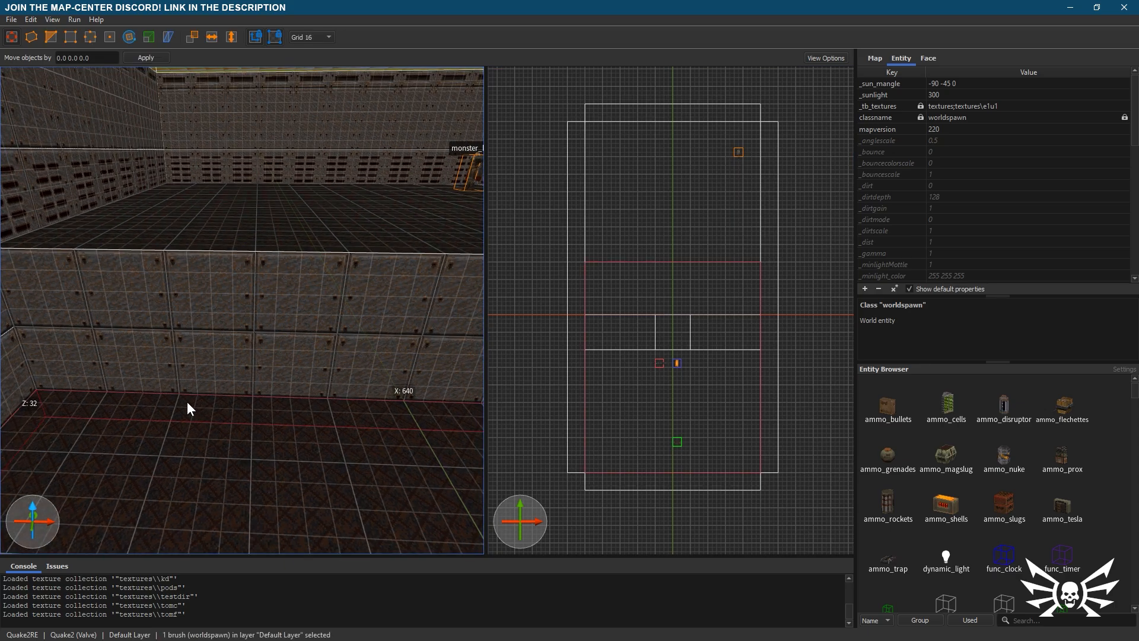
pyautogui.moveTo(187, 400)
pyautogui.mouseDown()
pyautogui.moveTo(192, 425)
pyautogui.moveTo(233, 447)
pyautogui.moveTo(416, 447)
pyautogui.mouseUp()
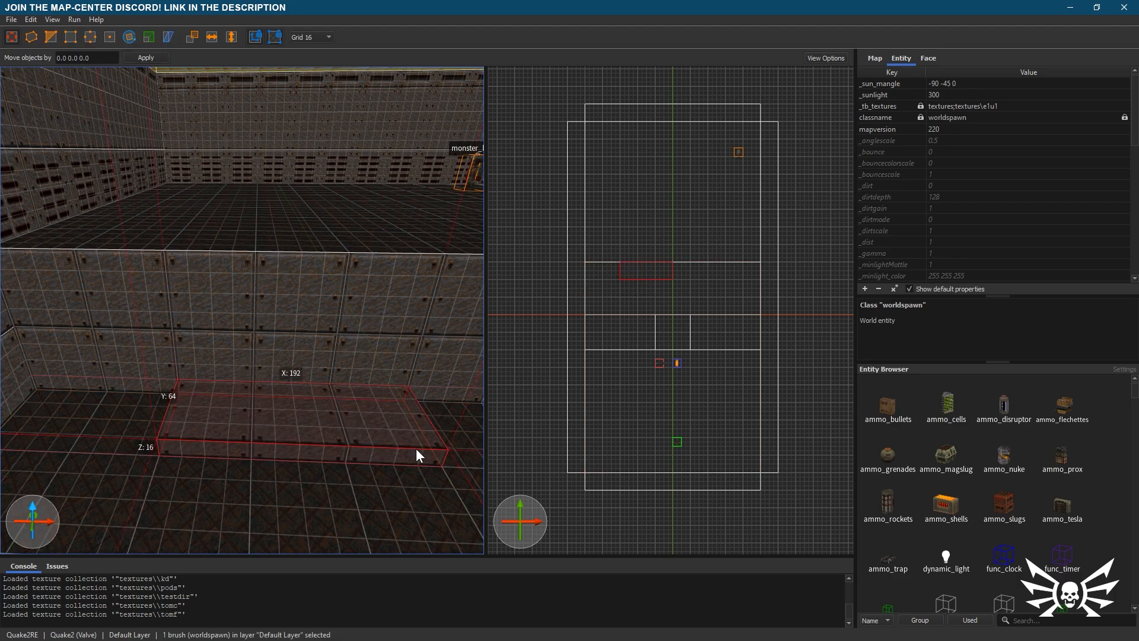
pyautogui.moveTo(368, 435); pyautogui.dragTo(290, 434)
# - Clip the step brush's front corner nearest the side wall diagonally, from -256 144 16 to -240 128 16
pyautogui.press('c')
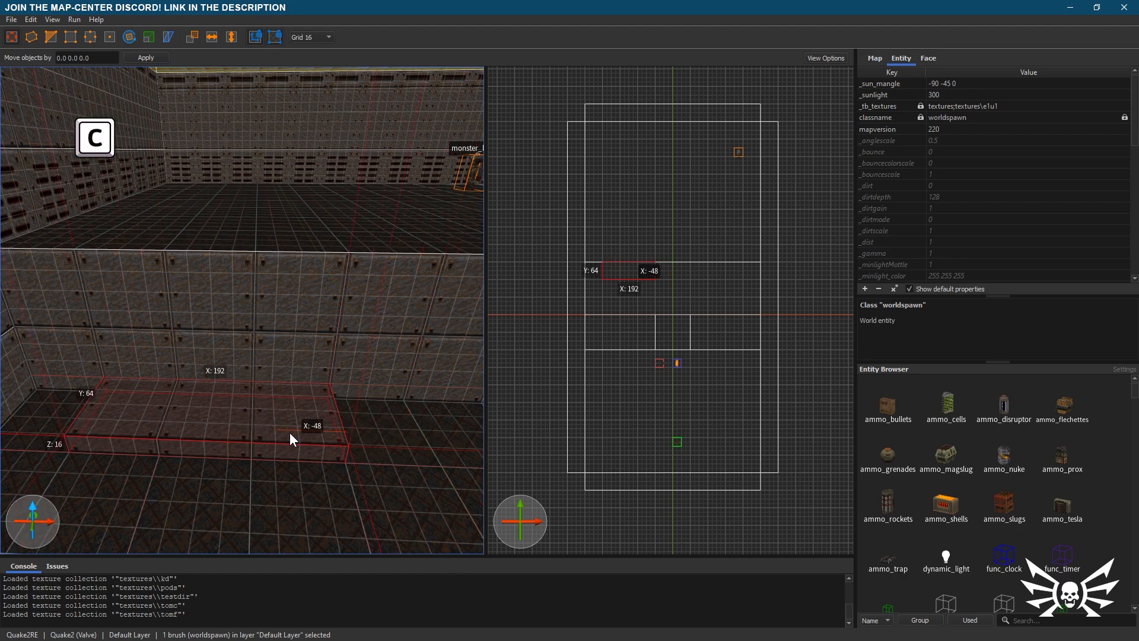
pyautogui.press('w')
pyautogui.press('a')
pyautogui.moveTo(283, 433); pyautogui.dragTo(286, 444, button='right')
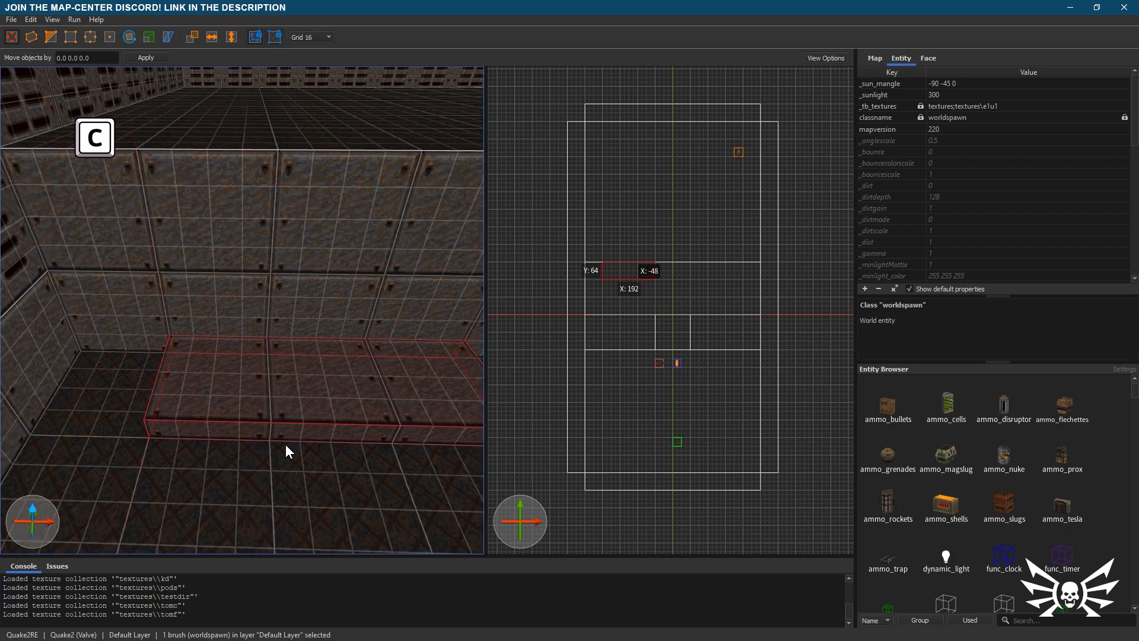
pyautogui.press('c')
pyautogui.click(157, 398)
pyautogui.click(172, 414)
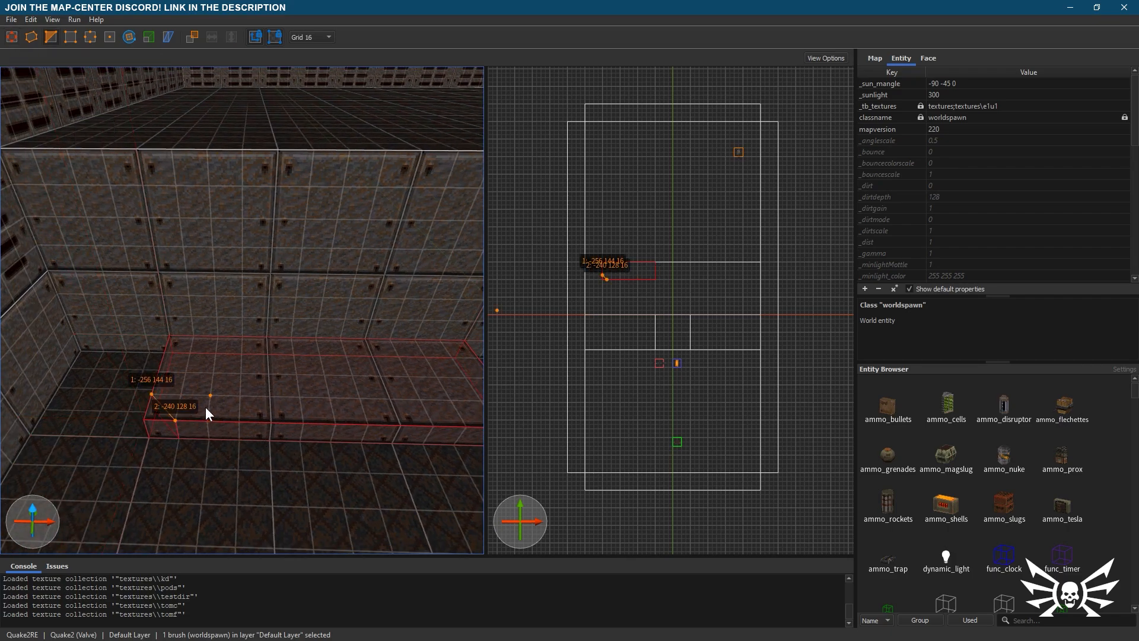
pyautogui.press('Return')
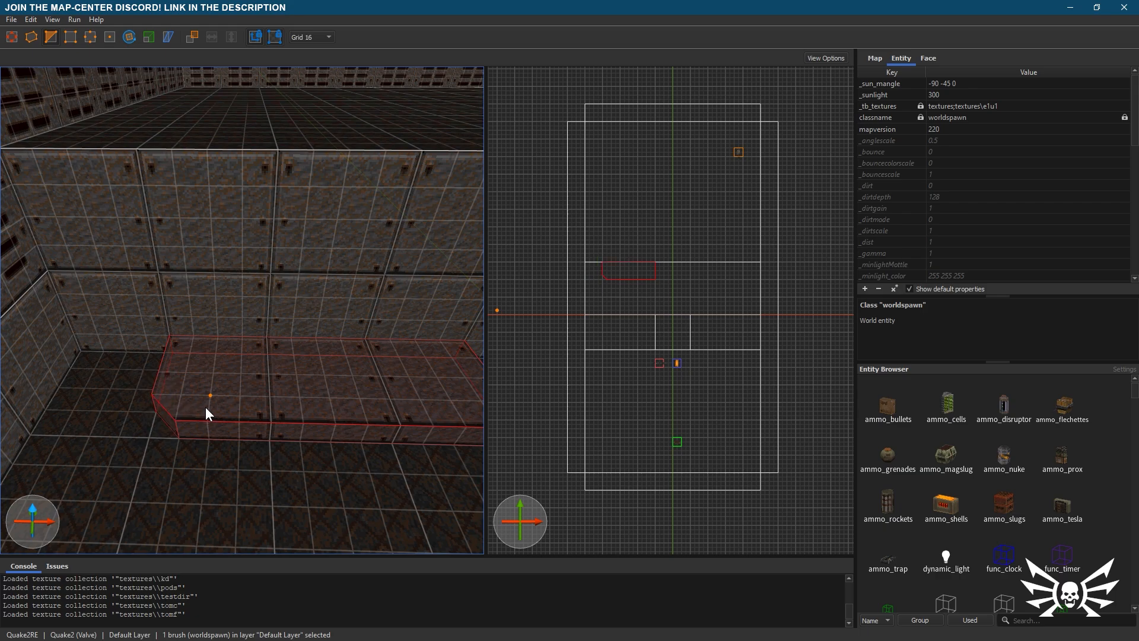
# - Clip the step brush's other front corner diagonally from -64 144 16 to -80 128 16, keeping the main body
pyautogui.moveTo(208, 406); pyautogui.dragTo(241, 400, button='right')
pyautogui.click(325, 368)
pyautogui.click(326, 382)
pyautogui.hotkey('ctrl', 'Return')
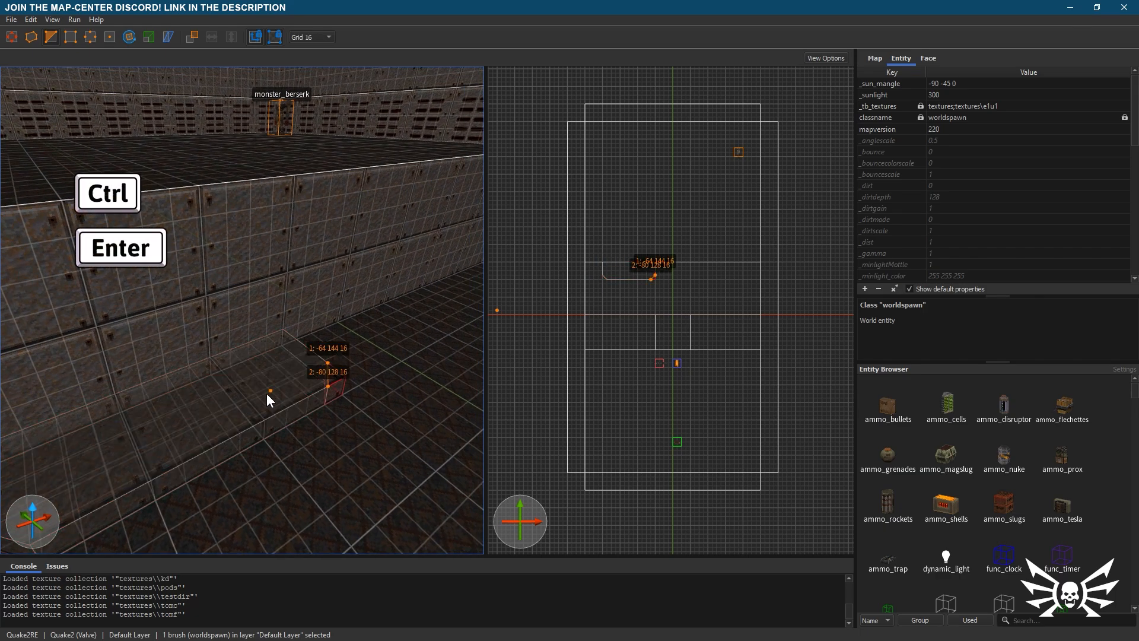
pyautogui.hotkey('ctrl', 'Return')
pyautogui.press('Return')
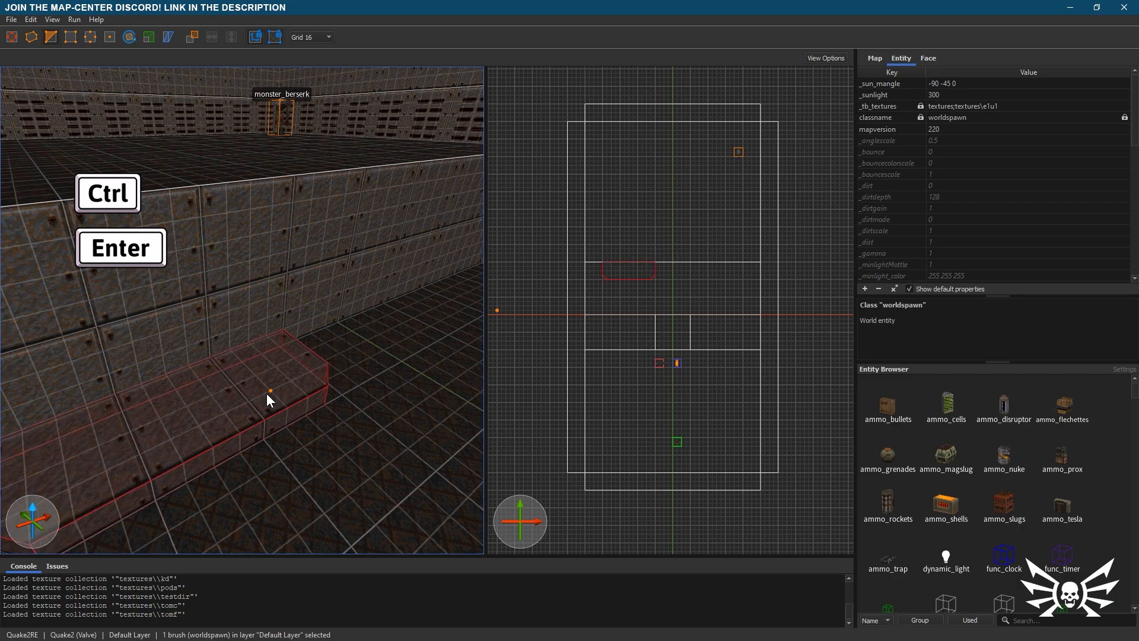
# - Clear the texture browser's "sky" search and apply the stairs1_2 texture to the whole step brush
pyautogui.press('d')
pyautogui.moveTo(266, 393); pyautogui.dragTo(230, 397, button='right')
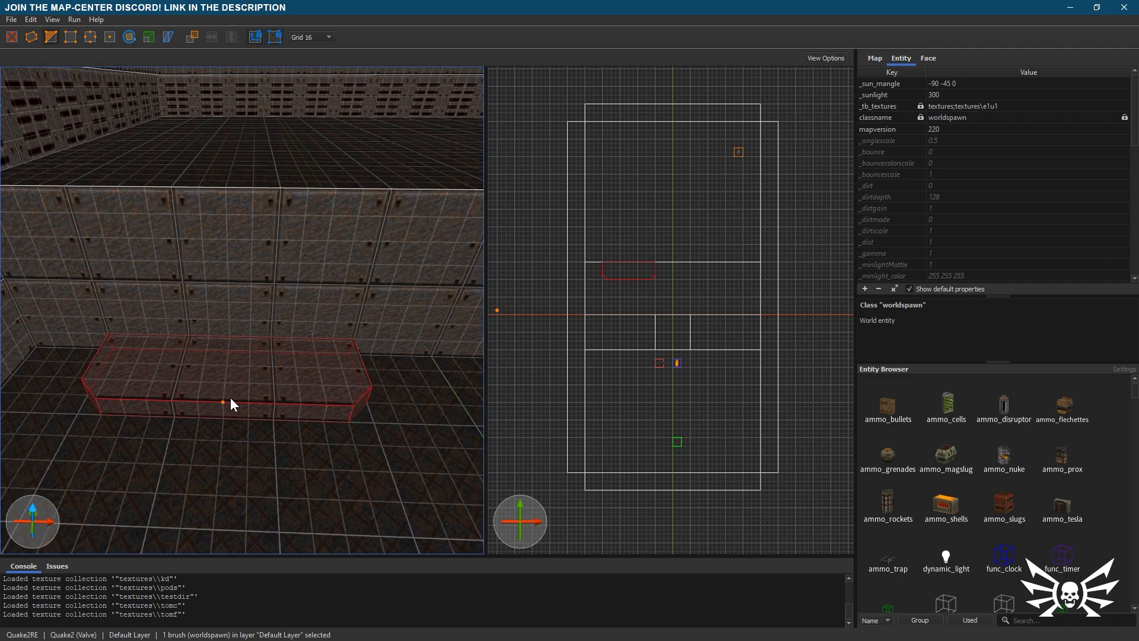
pyautogui.click(929, 59)
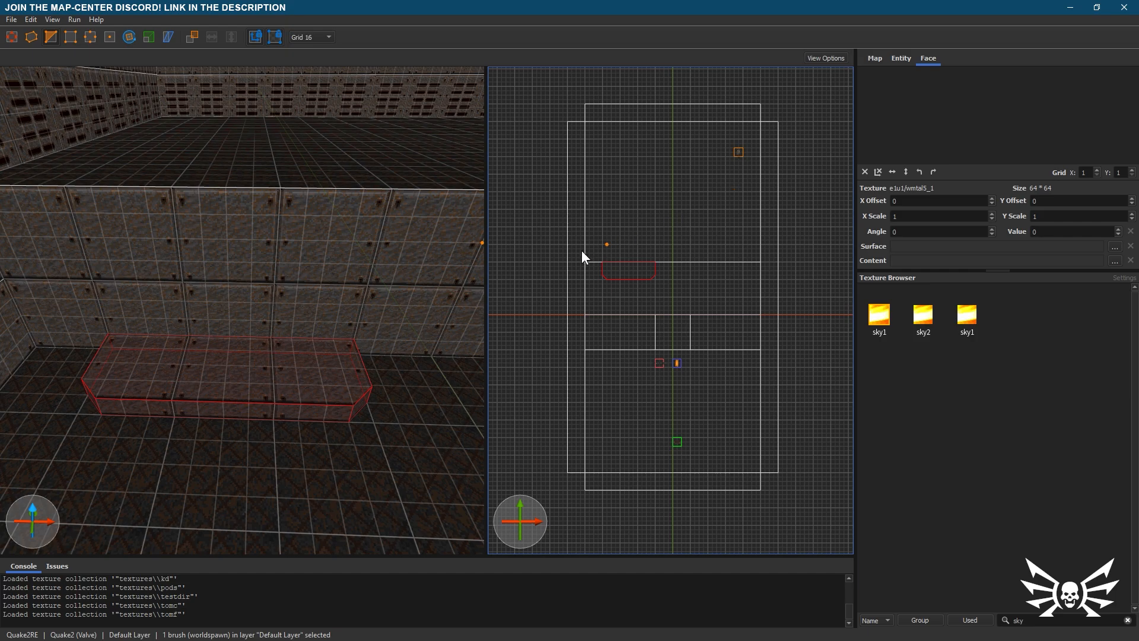
pyautogui.click(1127, 620)
pyautogui.scroll(-5, 954, 463)
pyautogui.scroll(-12, 953, 461)
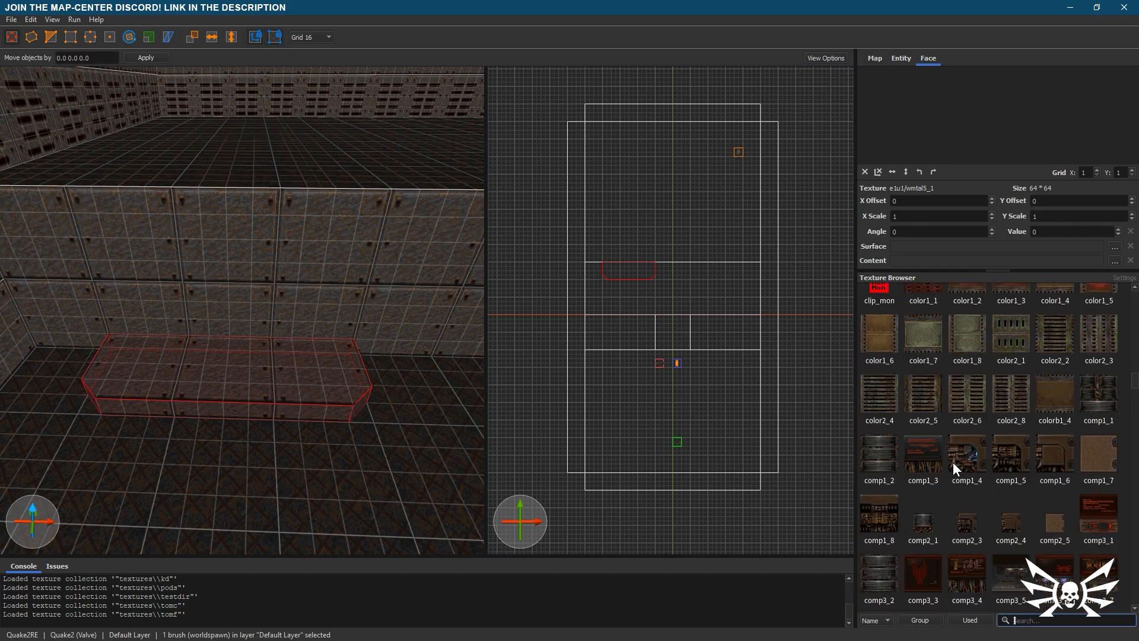
pyautogui.scroll(-12, 953, 462)
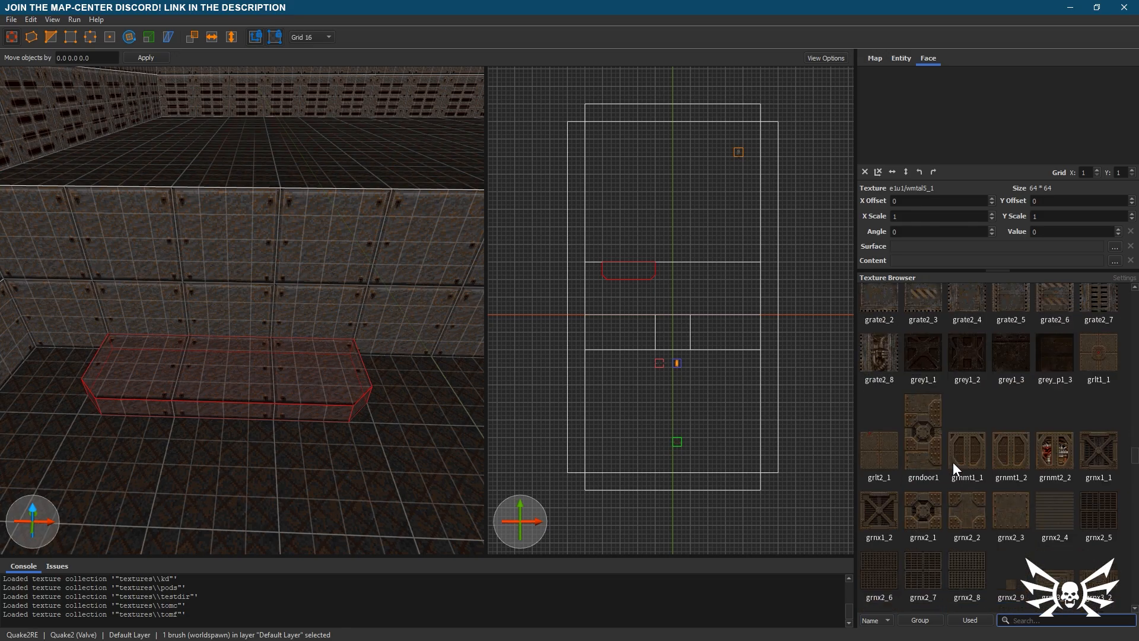
pyautogui.scroll(-4, 952, 467)
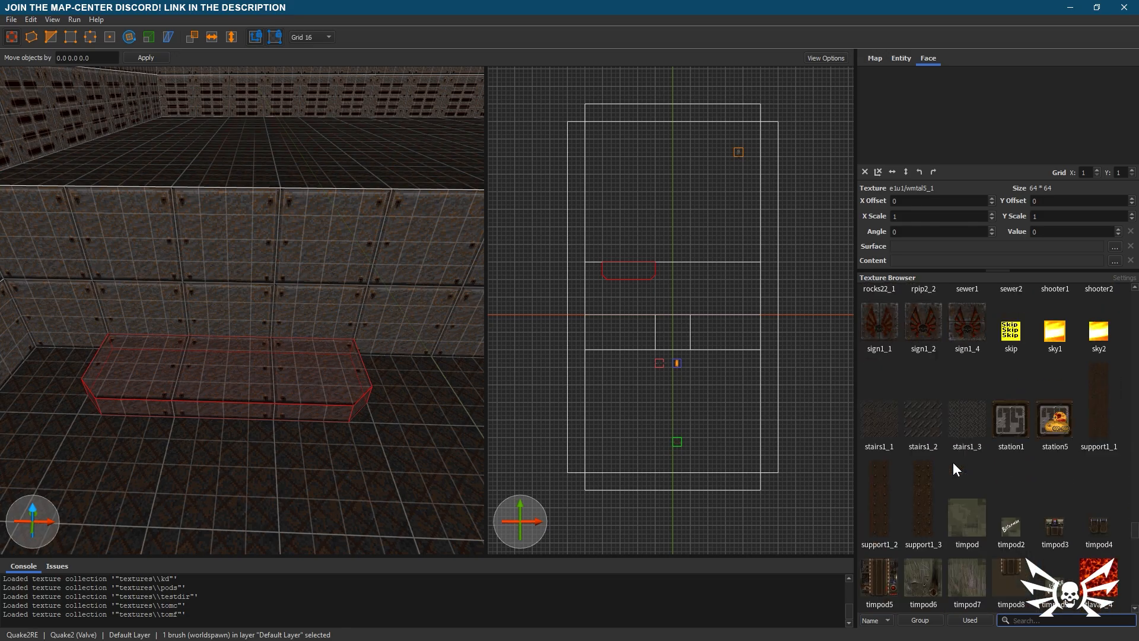
pyautogui.click(923, 421)
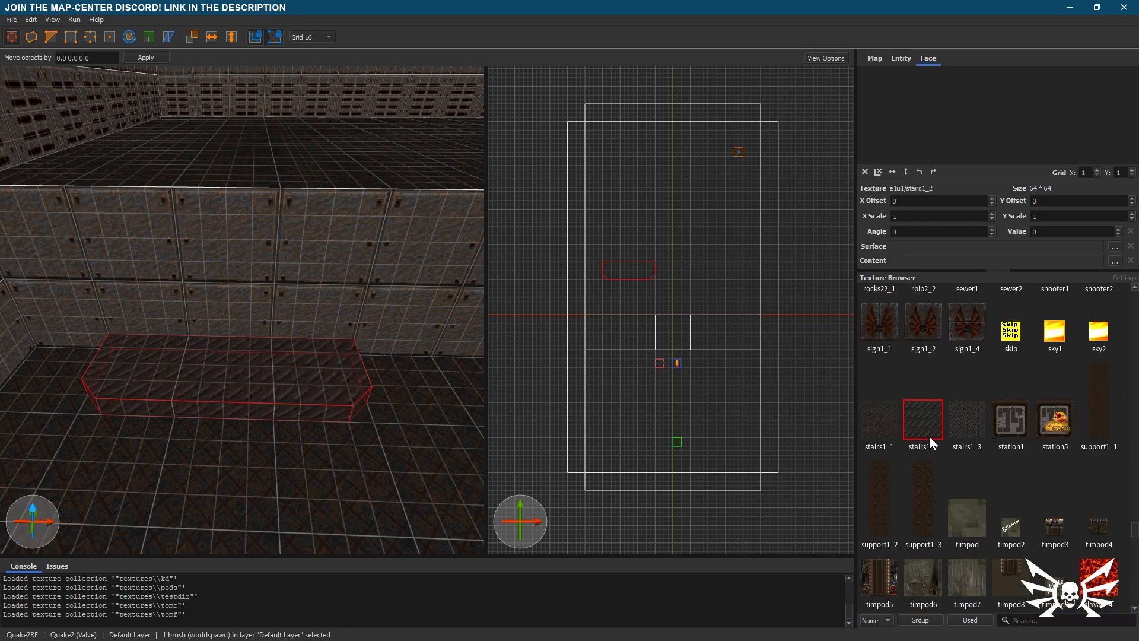
# - Apply the wbasic1_2 texture to the step's angled corner face nearest the middle of the room
pyautogui.scroll(-8, 929, 435)
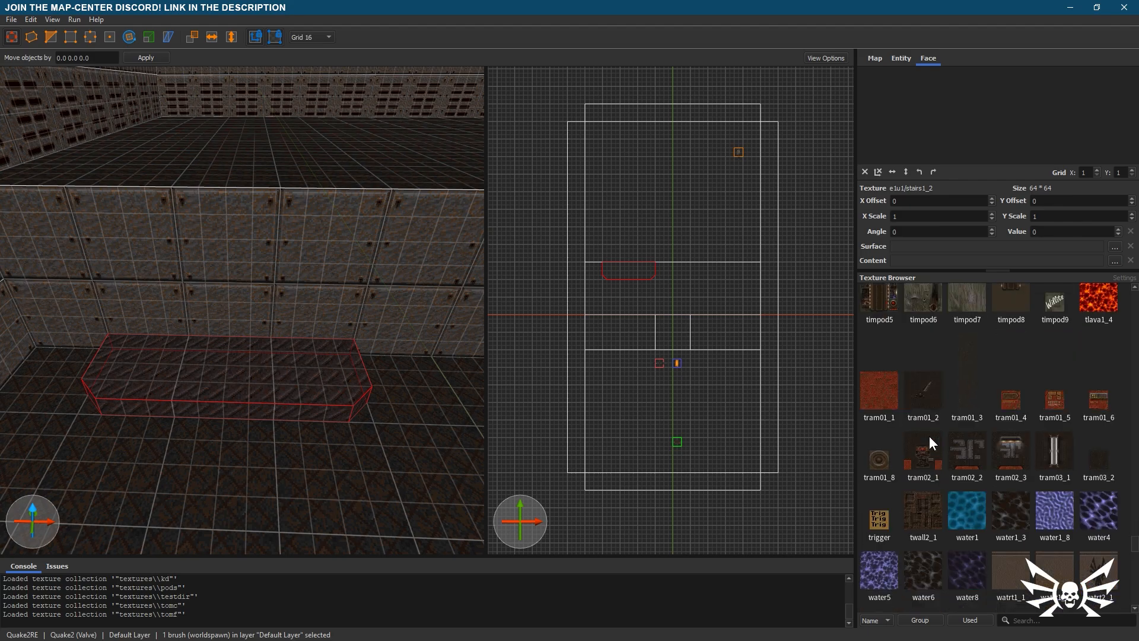
pyautogui.moveTo(452, 470); pyautogui.dragTo(382, 456, button='right')
pyautogui.press('d')
pyautogui.press('w')
pyautogui.press('d')
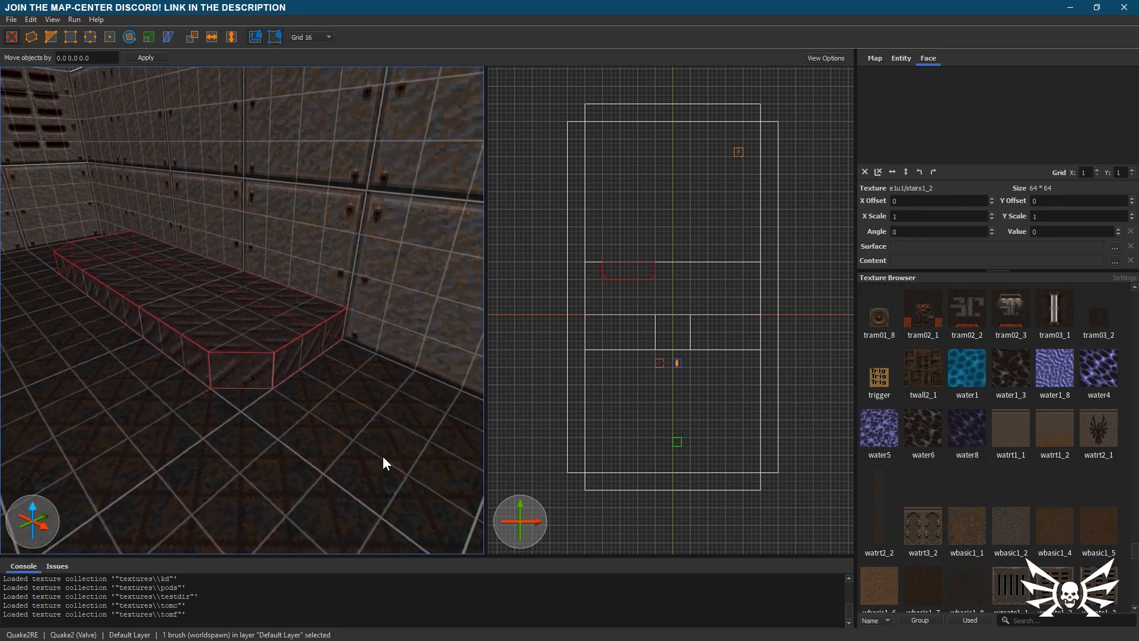
pyautogui.keyDown('shift'); pyautogui.click(251, 374); pyautogui.keyUp('shift')
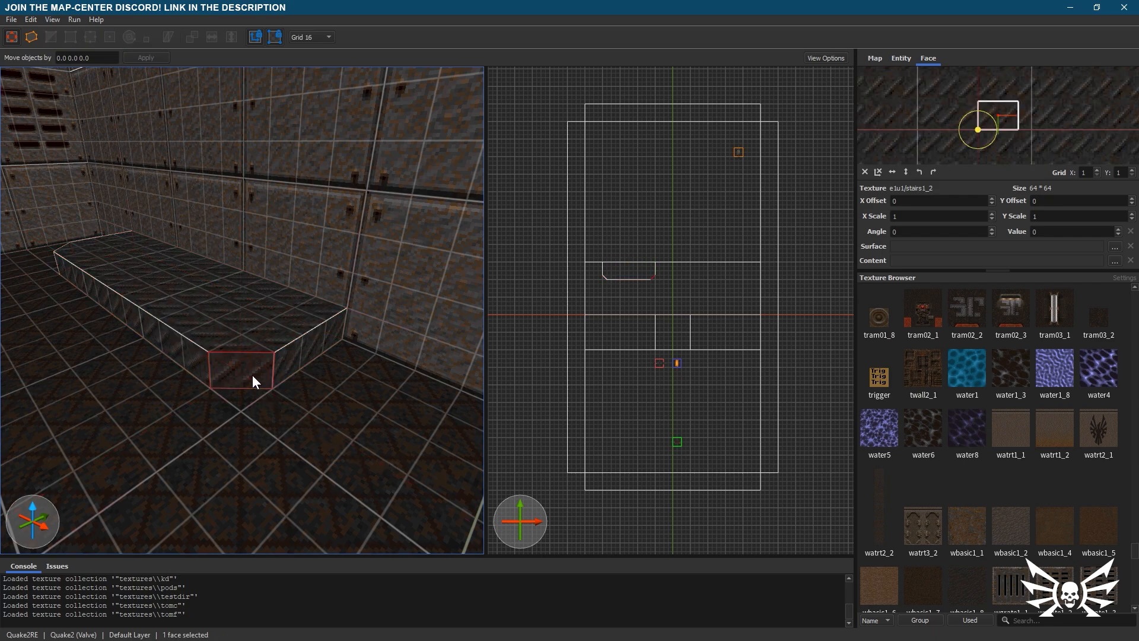
pyautogui.click(1009, 529)
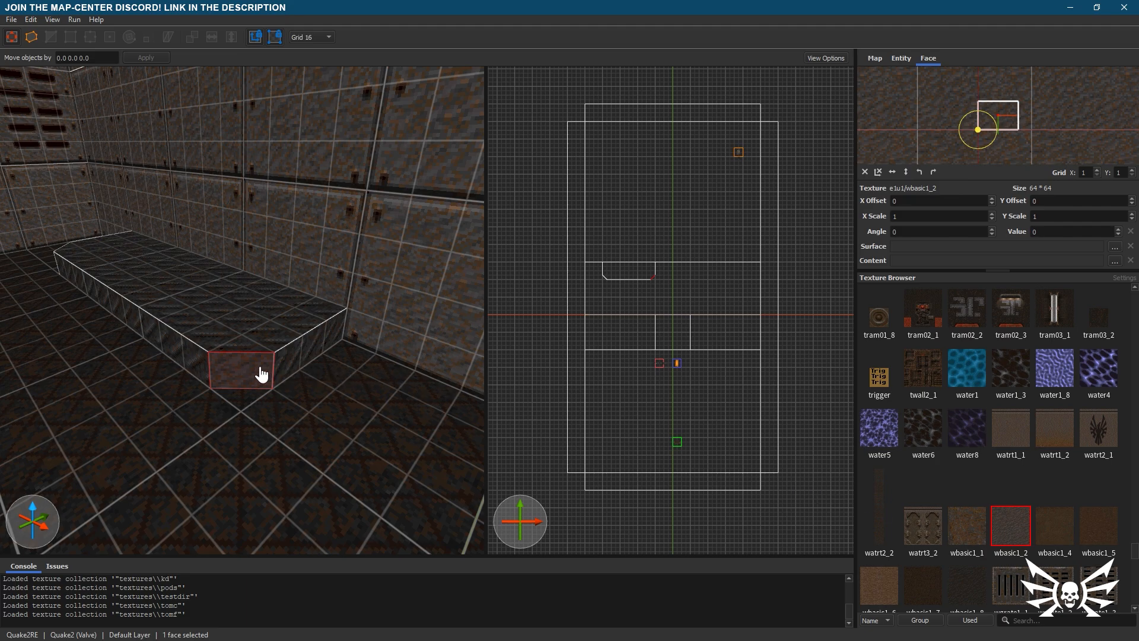
pyautogui.press('alt')
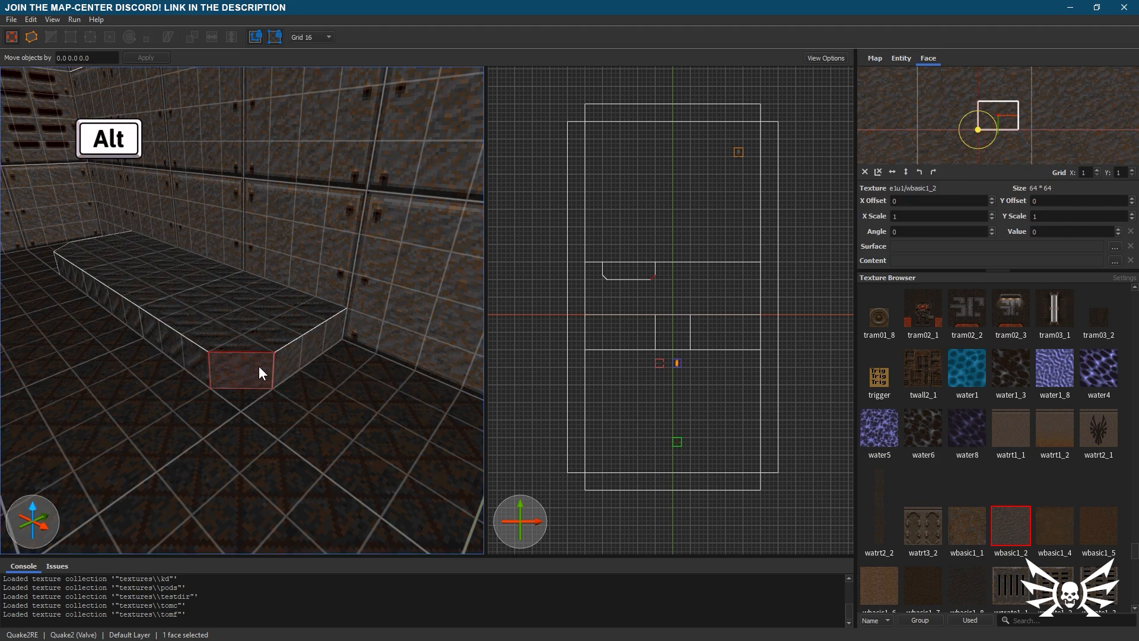
# - Apply the wbasic1_2 texture to the step brush's long front face, continuing it from the adjoining angled corner
pyautogui.keyDown('alt'); pyautogui.moveTo(202, 389); pyautogui.dragTo(301, 386, button='right'); pyautogui.keyUp('alt')
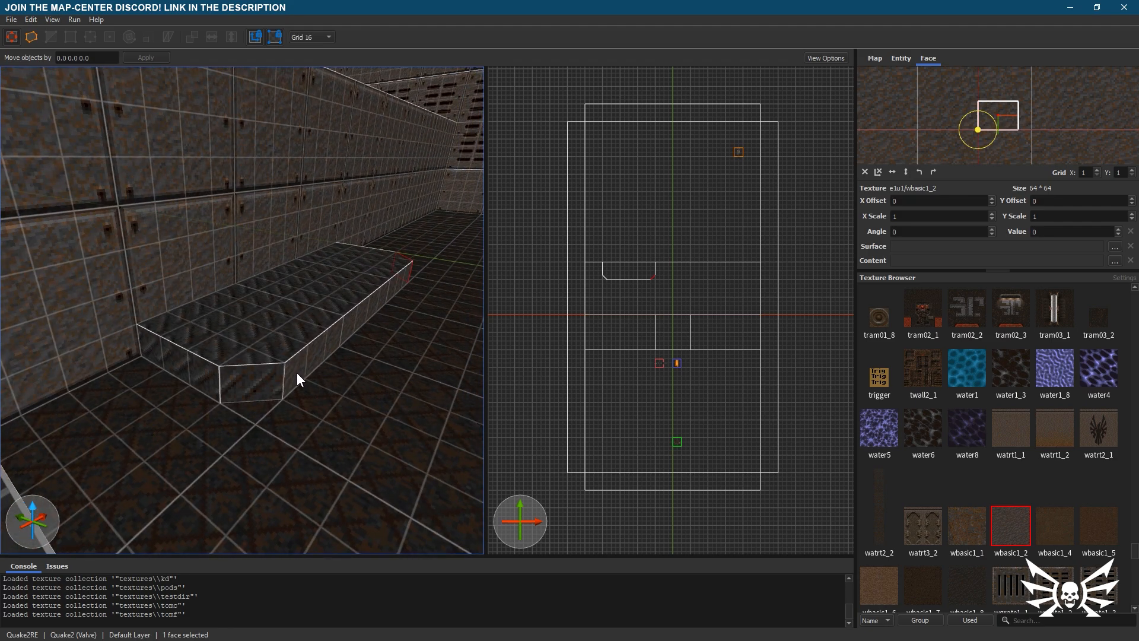
pyautogui.keyDown('shift'); pyautogui.click(297, 373); pyautogui.keyUp('shift')
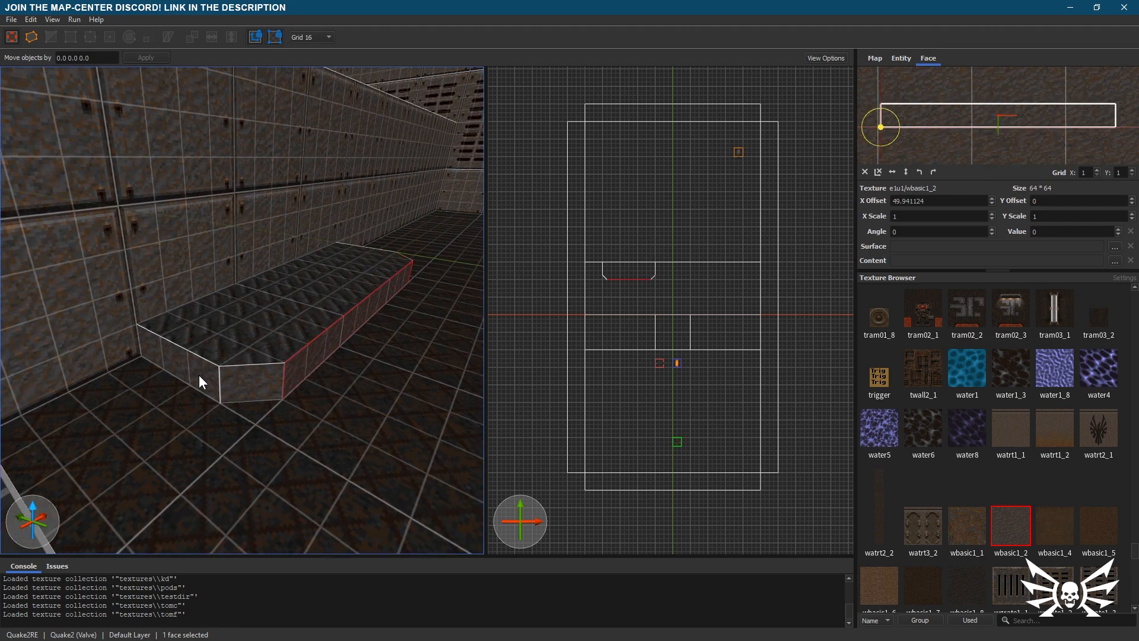
pyautogui.moveTo(289, 400)
pyautogui.keyDown('alt'); pyautogui.mouseDown(button='right')
pyautogui.moveTo(325, 402)
pyautogui.moveTo(276, 402)
pyautogui.mouseUp(button='right'); pyautogui.keyUp('alt')
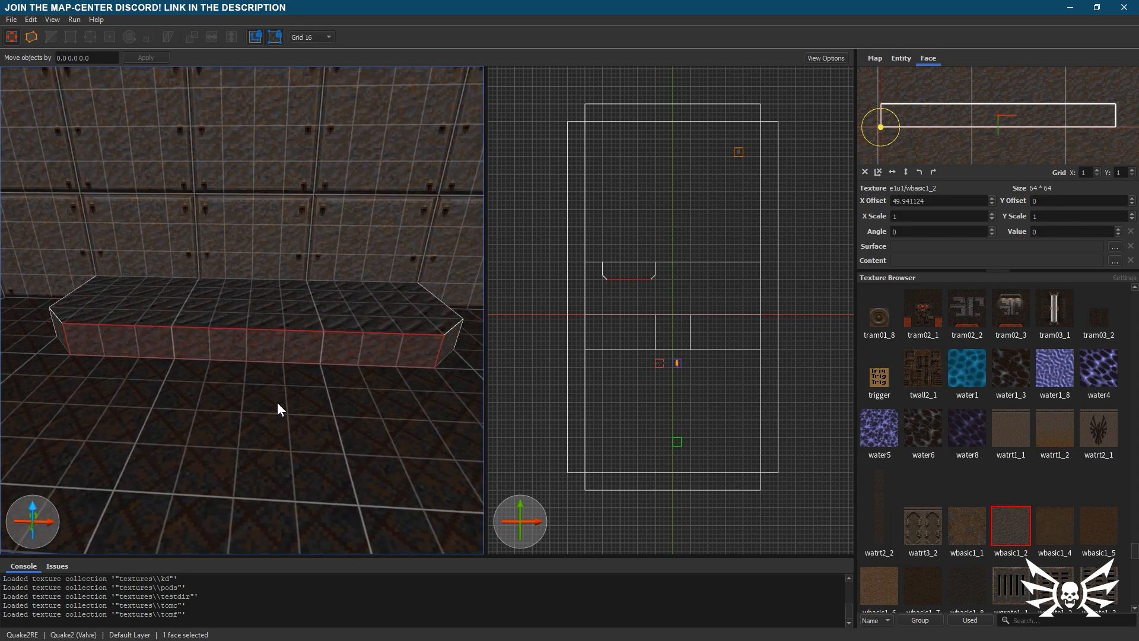
# - Select the whole step brush and raise it until its top is flush with the raised platform's top
pyautogui.press('Escape')
pyautogui.click(290, 344)
pyautogui.scroll(-4, 289, 343)
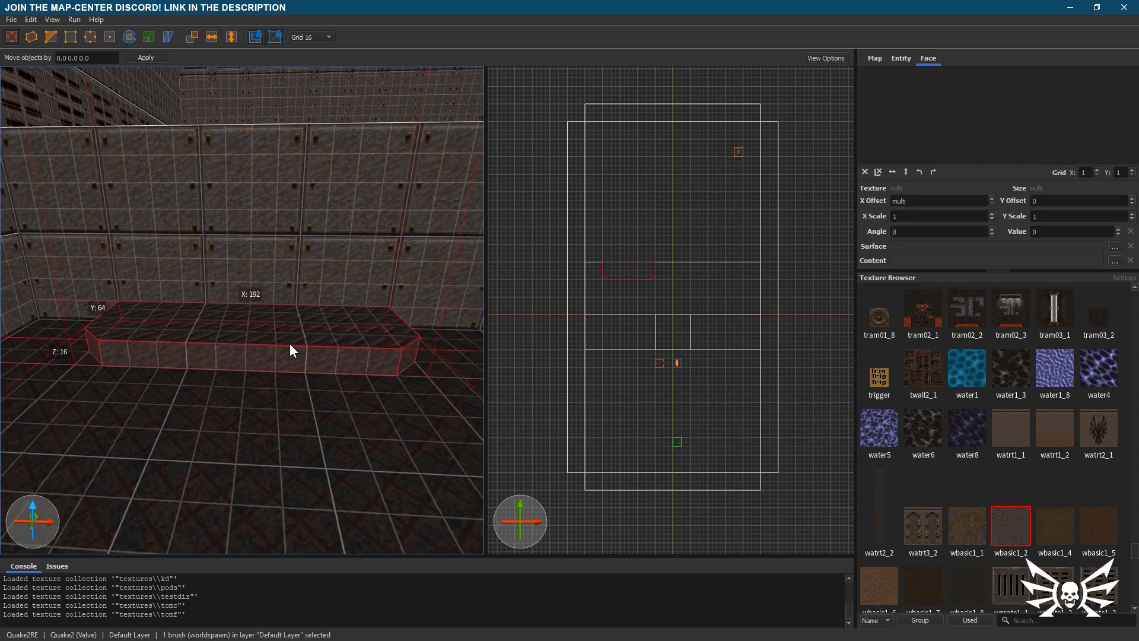
pyautogui.keyDown('alt'); pyautogui.moveTo(272, 428); pyautogui.dragTo(269, 286); pyautogui.keyUp('alt')
pyautogui.keyDown('alt'); pyautogui.moveTo(321, 404); pyautogui.dragTo(283, 411, button='right'); pyautogui.keyUp('alt')
pyautogui.scroll(-3, 283, 411)
pyautogui.moveTo(273, 277)
pyautogui.keyDown('alt'); pyautogui.mouseDown()
pyautogui.moveTo(259, 457)
pyautogui.moveTo(268, 293)
pyautogui.mouseUp(); pyautogui.keyUp('alt')
pyautogui.moveTo(274, 357)
pyautogui.keyDown('alt'); pyautogui.mouseDown(button='right')
pyautogui.moveTo(289, 396)
pyautogui.moveTo(315, 404)
pyautogui.mouseUp(button='right'); pyautogui.keyUp('alt')
pyautogui.keyDown('alt'); pyautogui.moveTo(262, 370); pyautogui.dragTo(234, 312, button='right'); pyautogui.keyUp('alt')
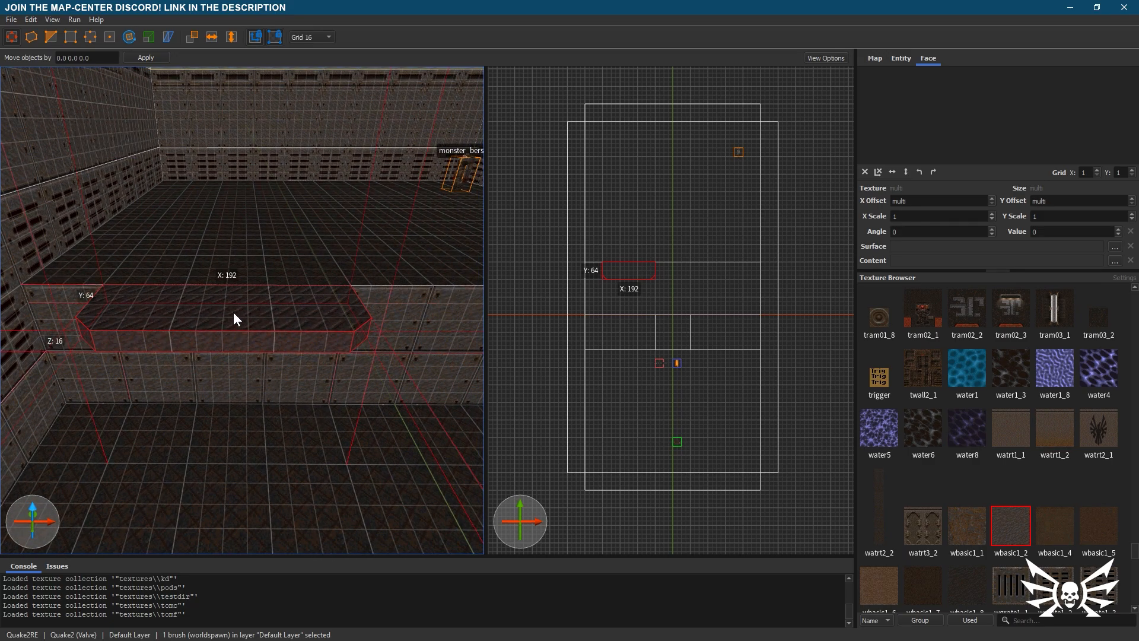
# - Convert the selected step brush into a func_plat brush entity
pyautogui.rightClick(233, 311)
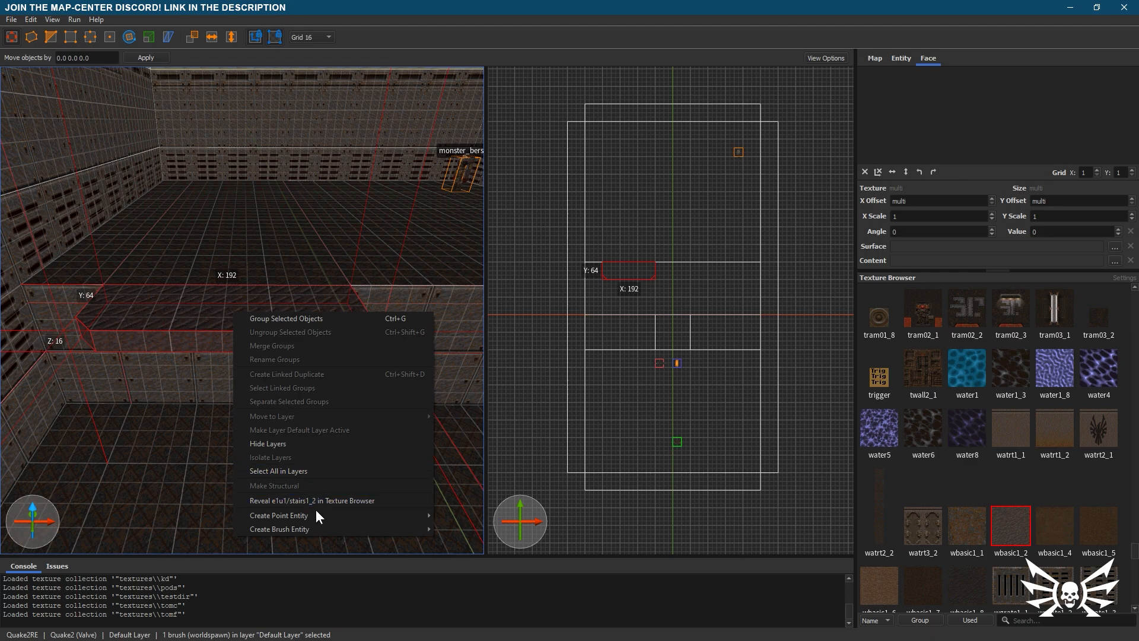
pyautogui.moveTo(317, 529)
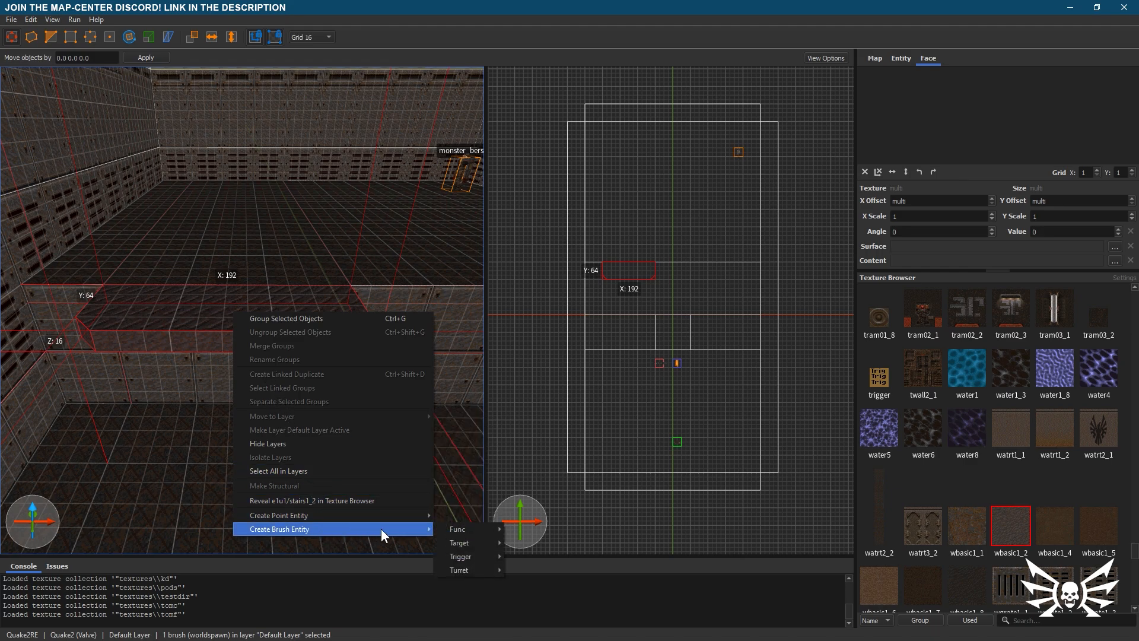
pyautogui.moveTo(471, 526)
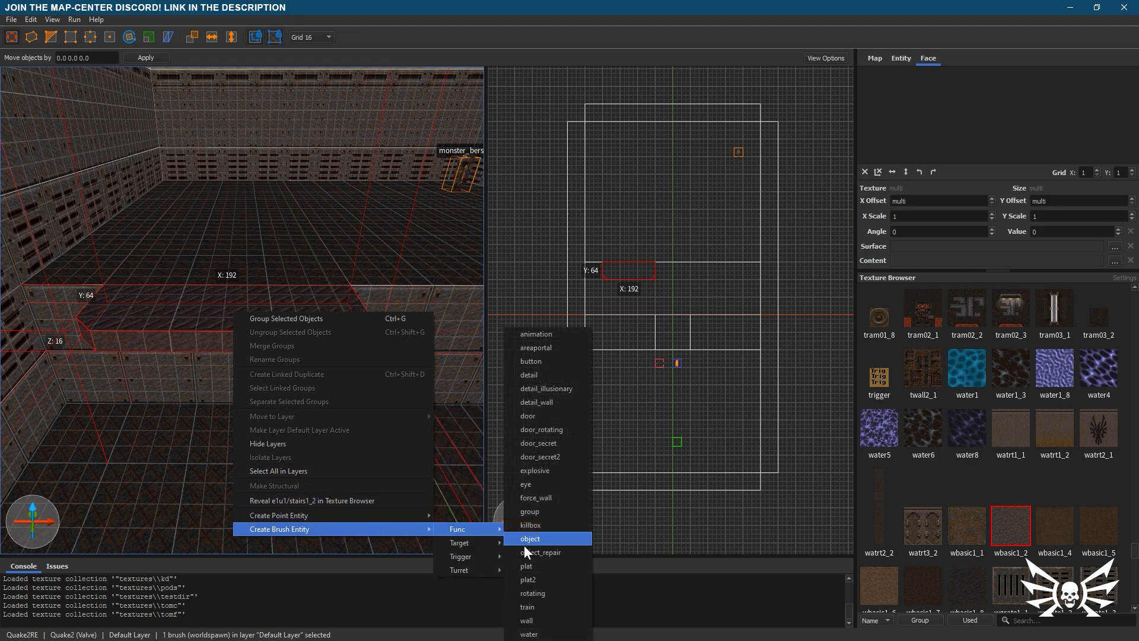
pyautogui.click(528, 567)
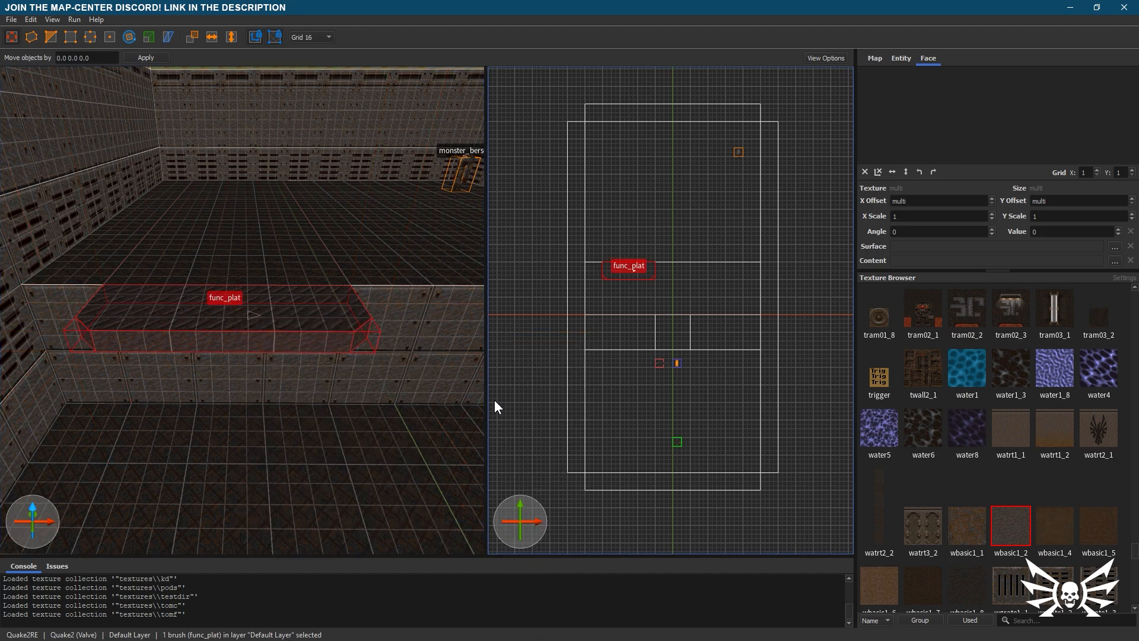
# - Set the func_plat's height property to 112
pyautogui.click(896, 59)
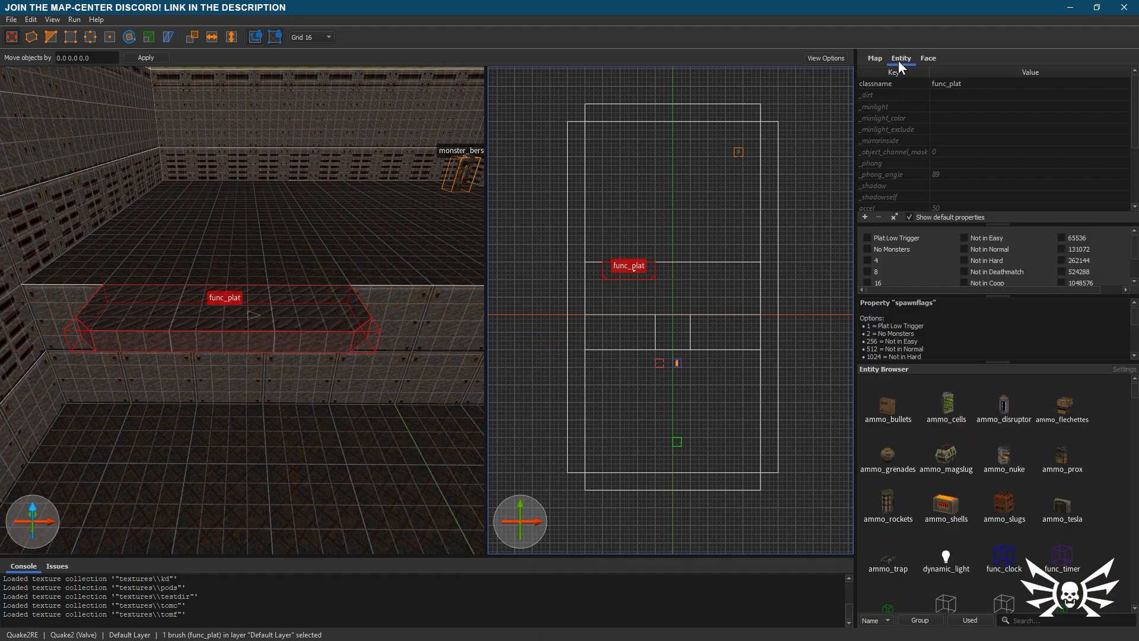
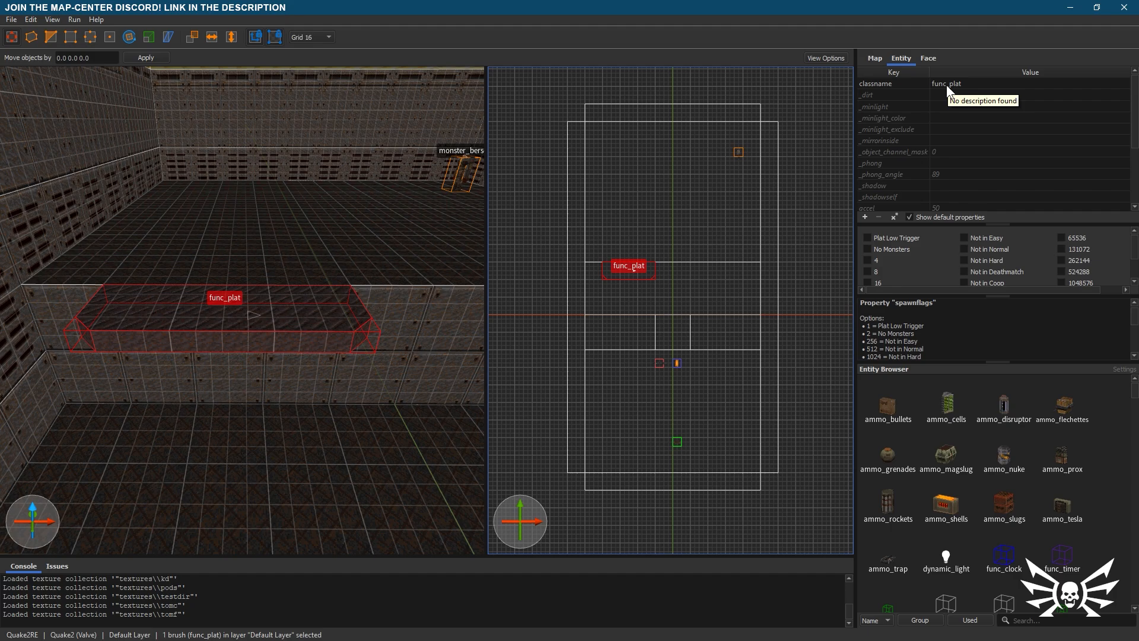
pyautogui.scroll(-2, 942, 137)
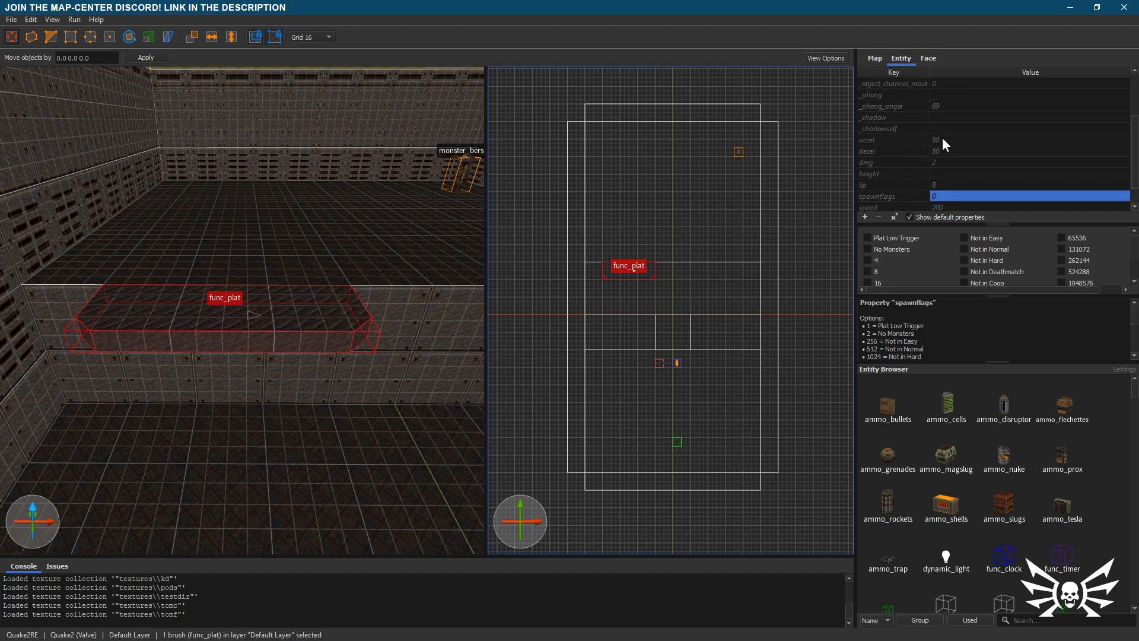
pyautogui.click(942, 173)
pyautogui.moveTo(326, 340); pyautogui.dragTo(317, 341, button='right')
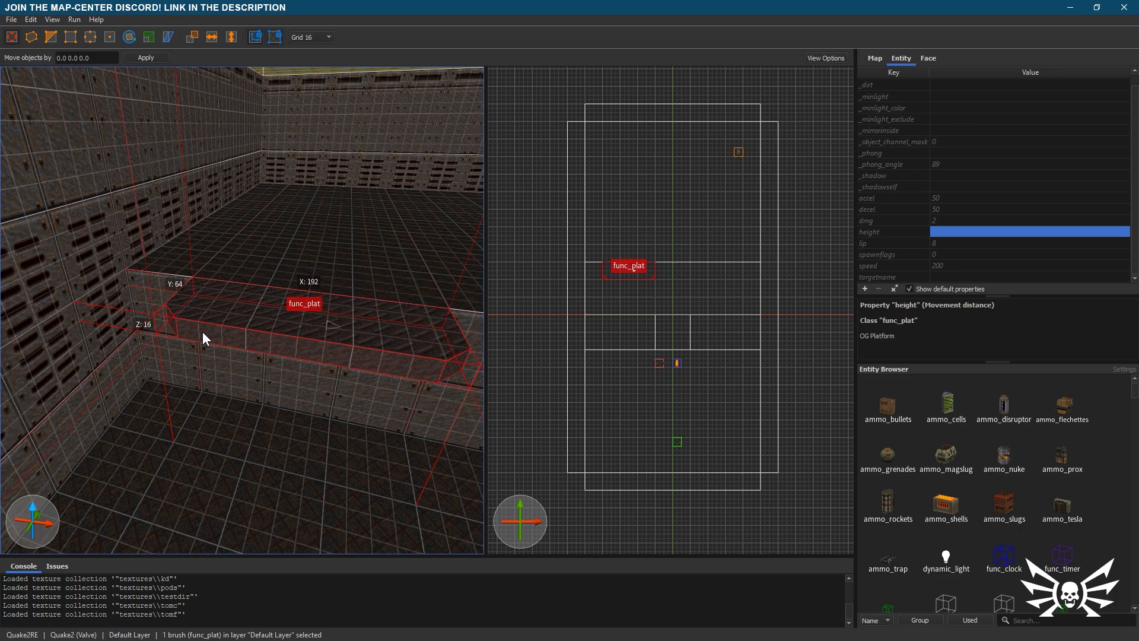
pyautogui.click(148, 285)
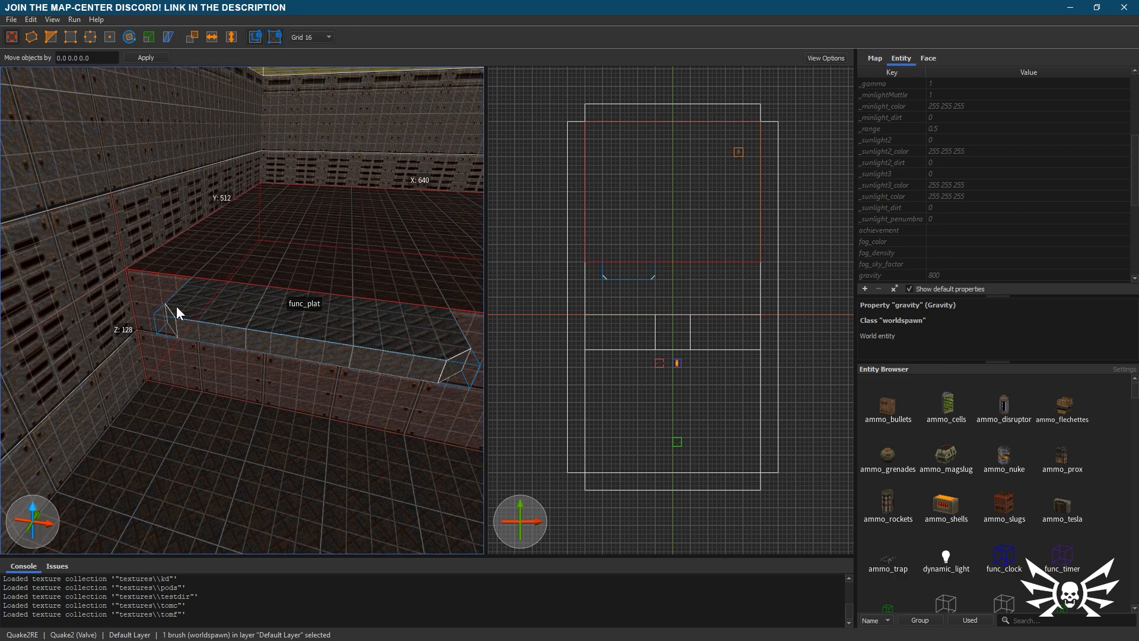
pyautogui.click(225, 325)
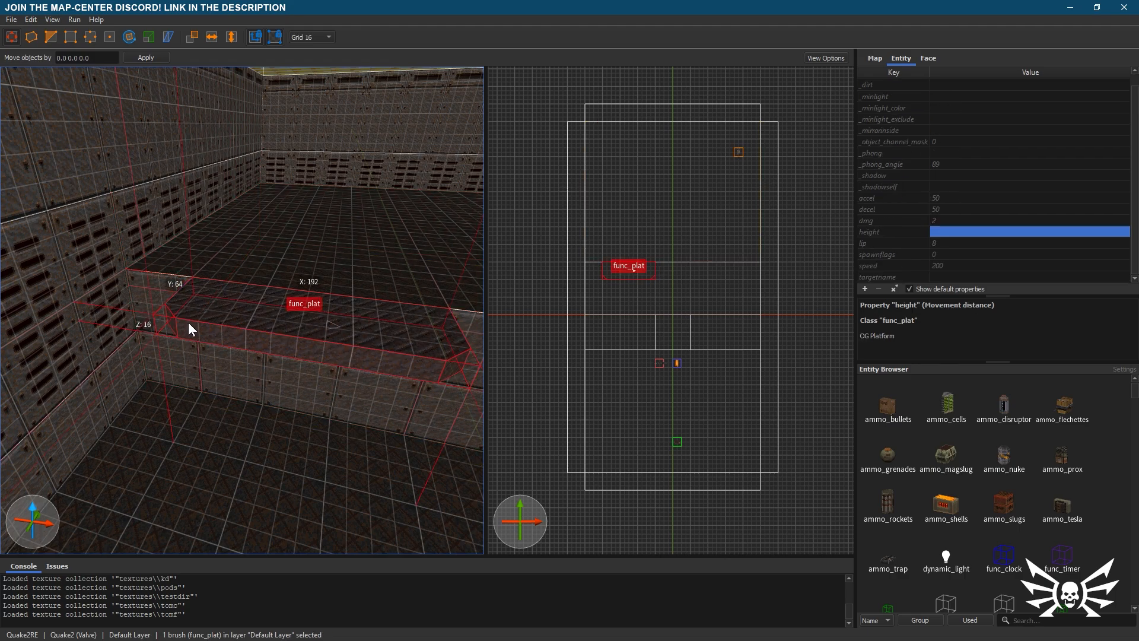
pyautogui.moveTo(193, 322); pyautogui.dragTo(208, 323, button='right')
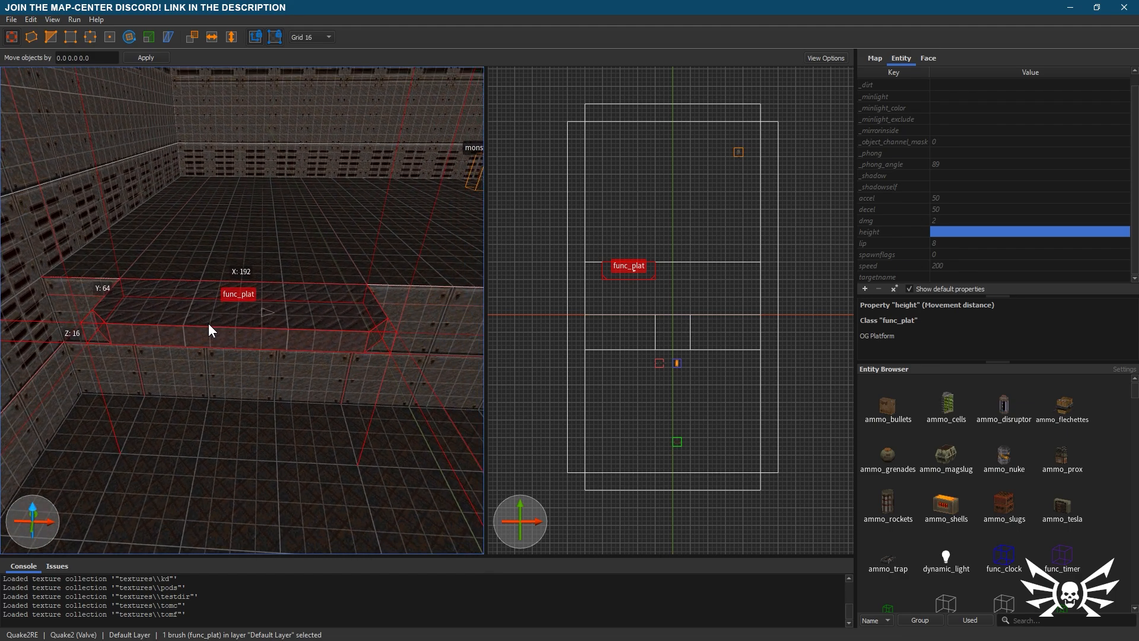
pyautogui.click(950, 230)
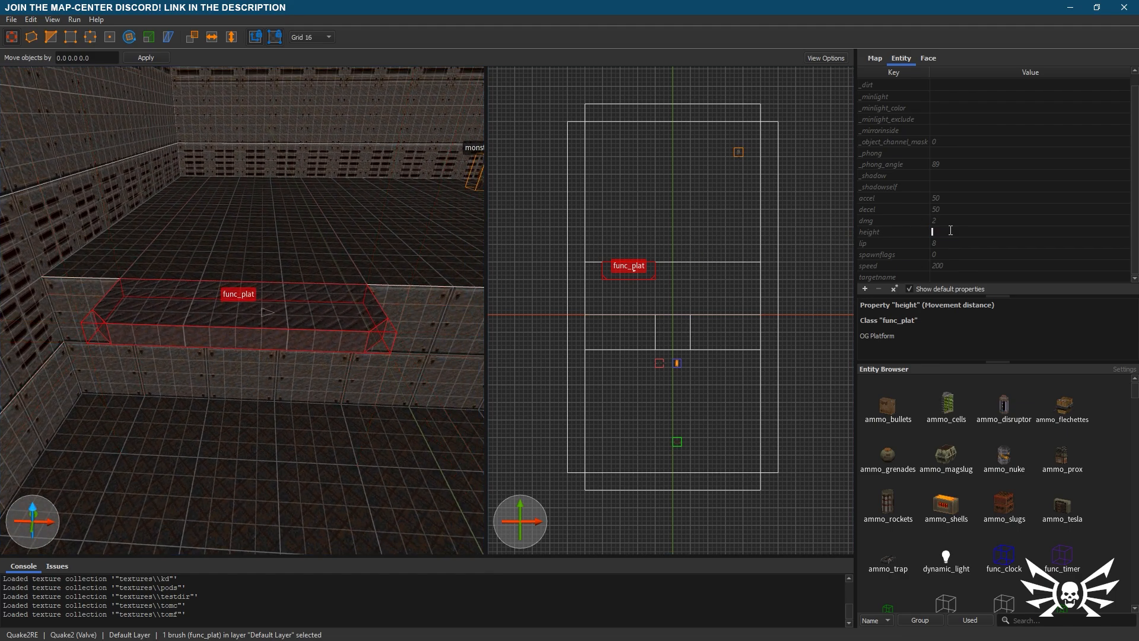
pyautogui.write('112')
pyautogui.press('Return')
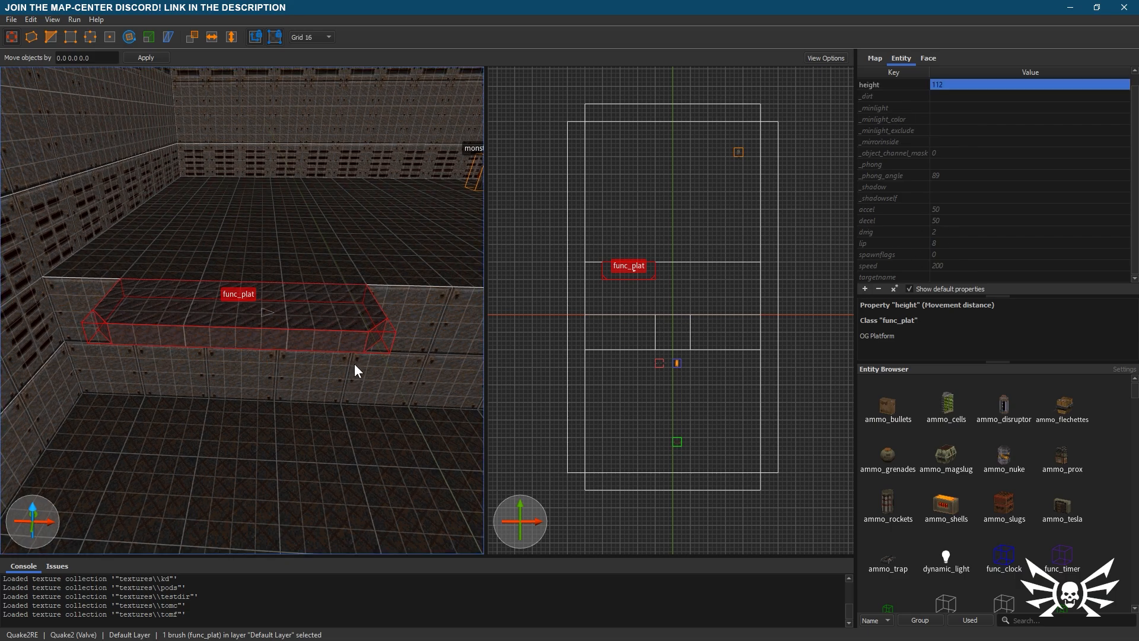
# - Turn on the detail content flag for the func_plat brush
pyautogui.scroll(-3, 354, 364)
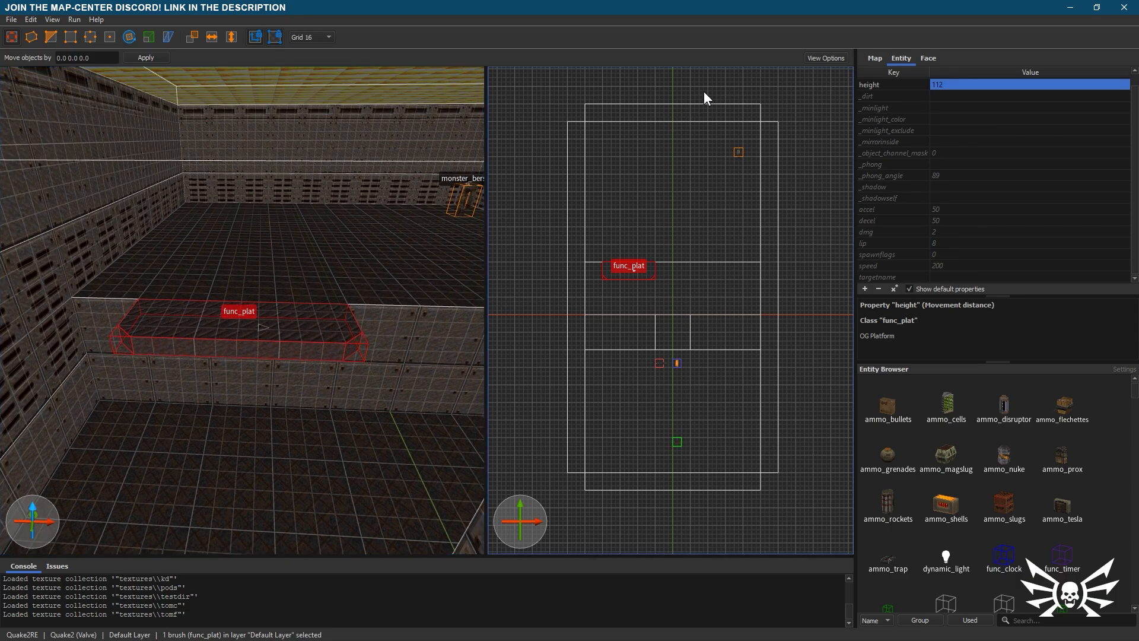
pyautogui.click(932, 57)
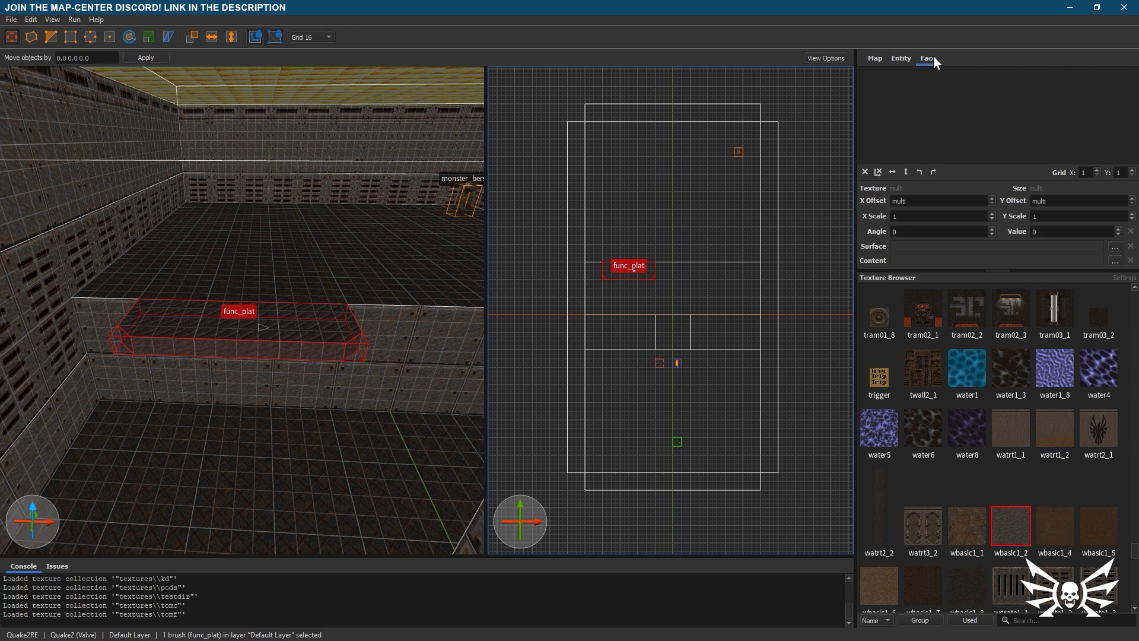
pyautogui.click(1115, 261)
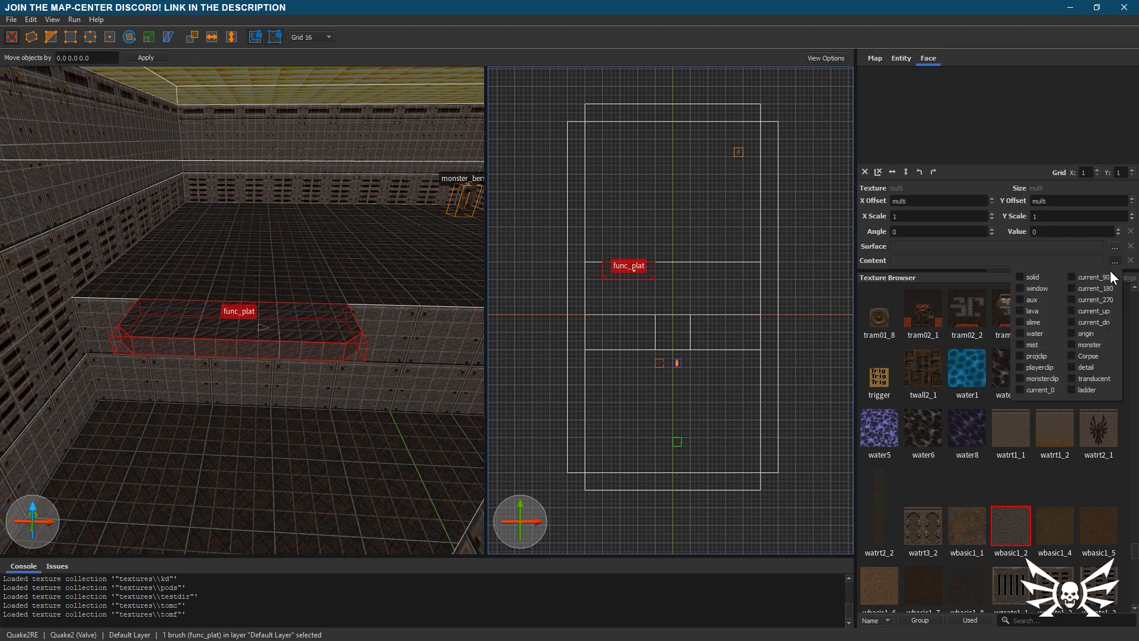
pyautogui.click(1072, 367)
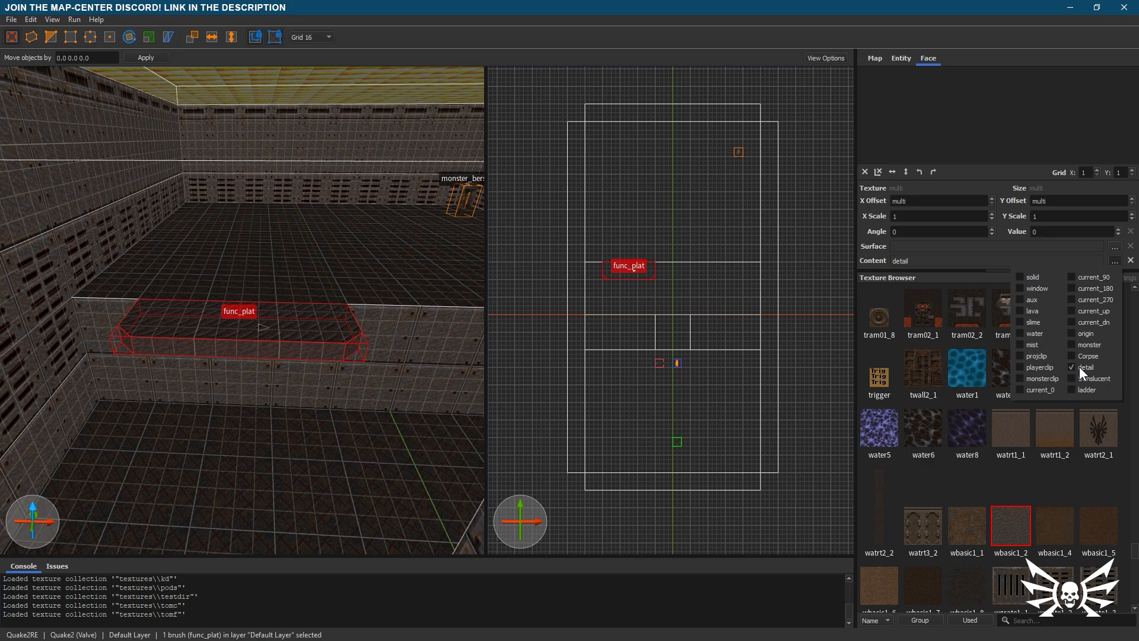
# - Select the central pillar and the beam above it, and turn on the detail content flag for both brushes
pyautogui.moveTo(318, 252); pyautogui.dragTo(355, 217, button='right')
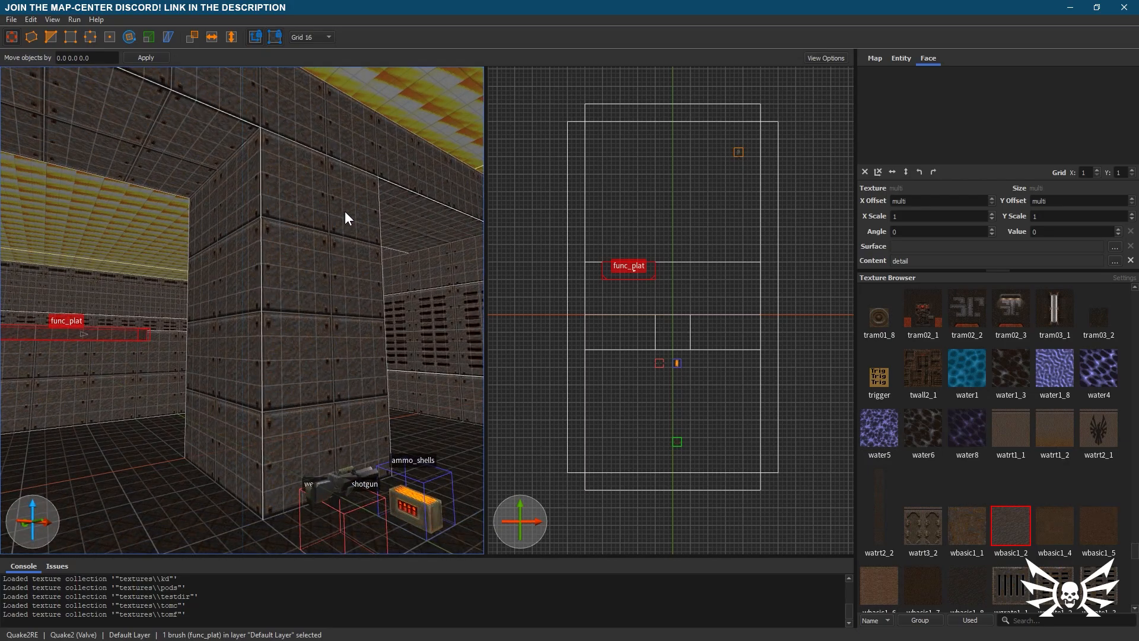
pyautogui.click(344, 211)
pyautogui.keyDown('ctrl'); pyautogui.click(347, 144); pyautogui.keyUp('ctrl')
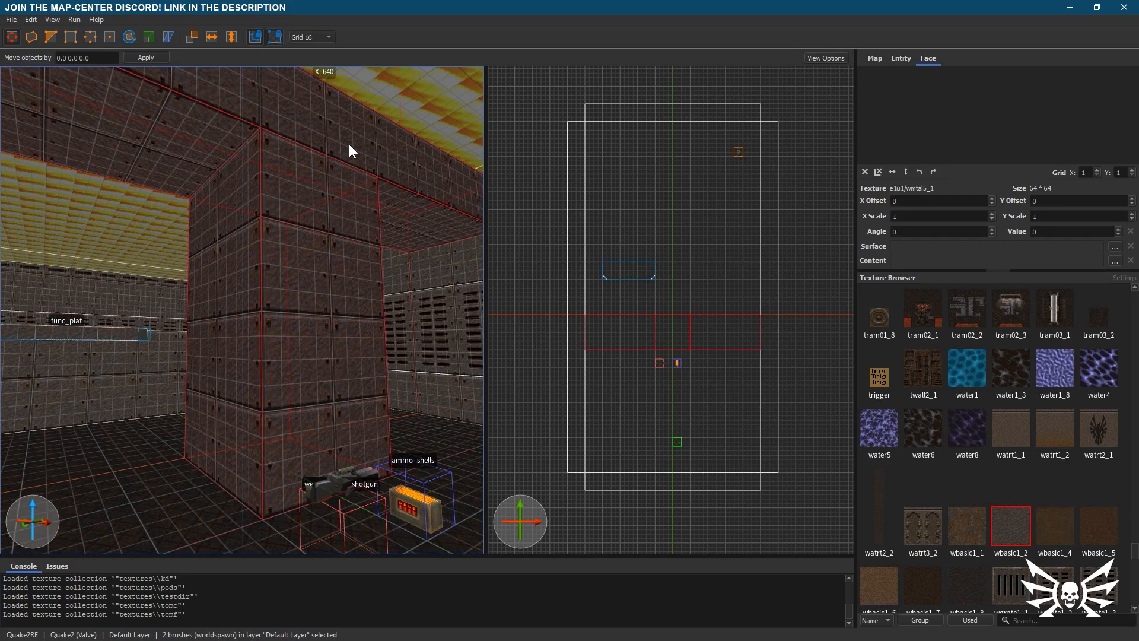
pyautogui.click(1115, 261)
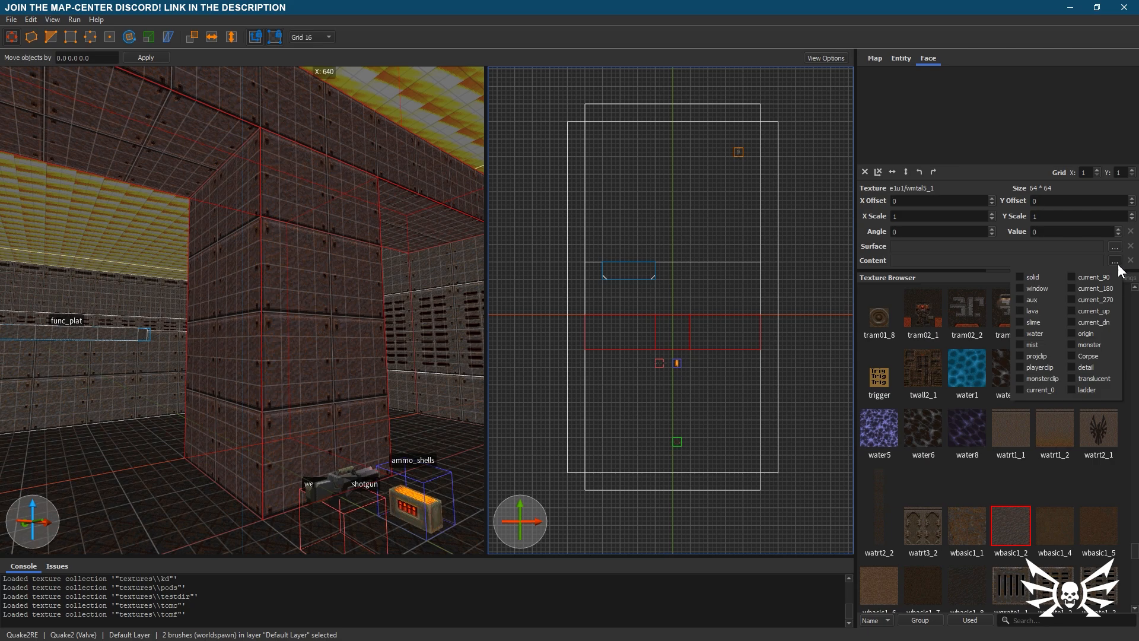
pyautogui.click(1086, 367)
# - Hide the detail brushes to examine the remaining room structure, and show them again
pyautogui.moveTo(398, 304); pyautogui.dragTo(381, 314, button='right')
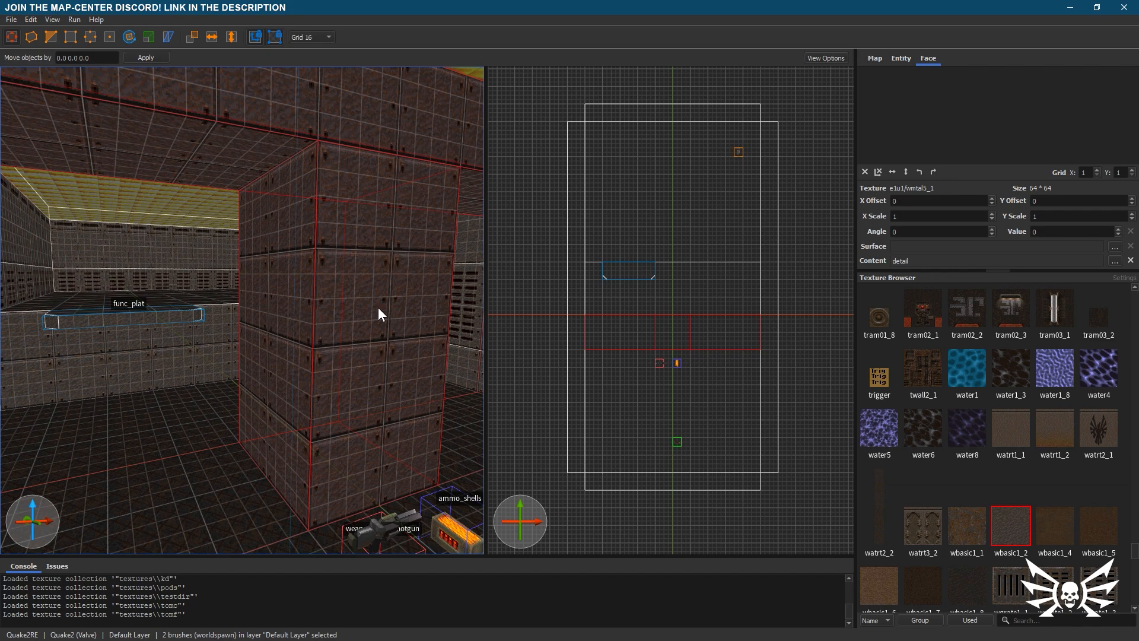
pyautogui.click(818, 58)
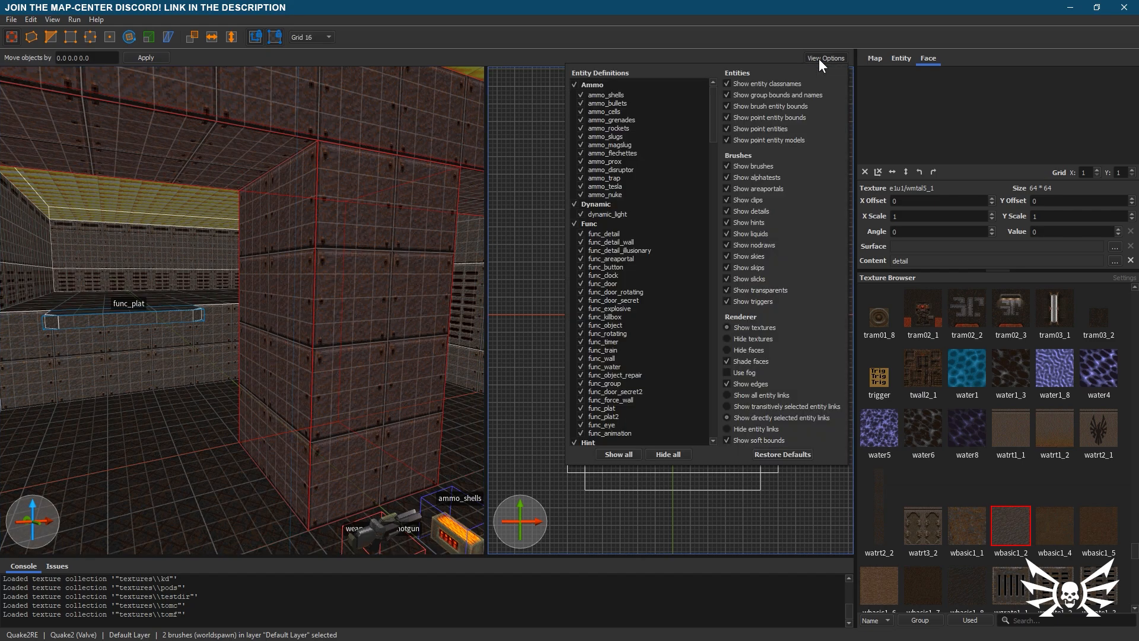
pyautogui.click(749, 211)
pyautogui.moveTo(416, 249)
pyautogui.mouseDown(button='right')
pyautogui.moveTo(412, 266)
pyautogui.moveTo(344, 273)
pyautogui.moveTo(396, 269)
pyautogui.mouseUp(button='right')
pyautogui.press('Escape')
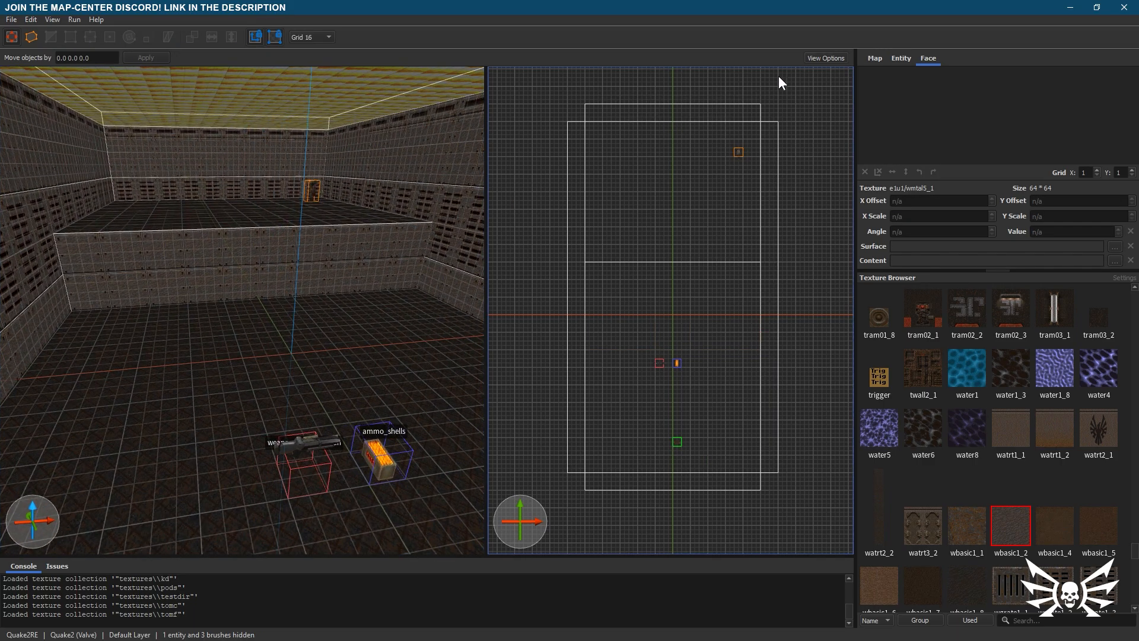
pyautogui.click(819, 58)
pyautogui.click(750, 211)
pyautogui.moveTo(291, 248)
pyautogui.mouseDown(button='right')
pyautogui.moveTo(273, 233)
pyautogui.moveTo(383, 264)
pyautogui.moveTo(307, 253)
pyautogui.moveTo(288, 237)
pyautogui.mouseUp(button='right')
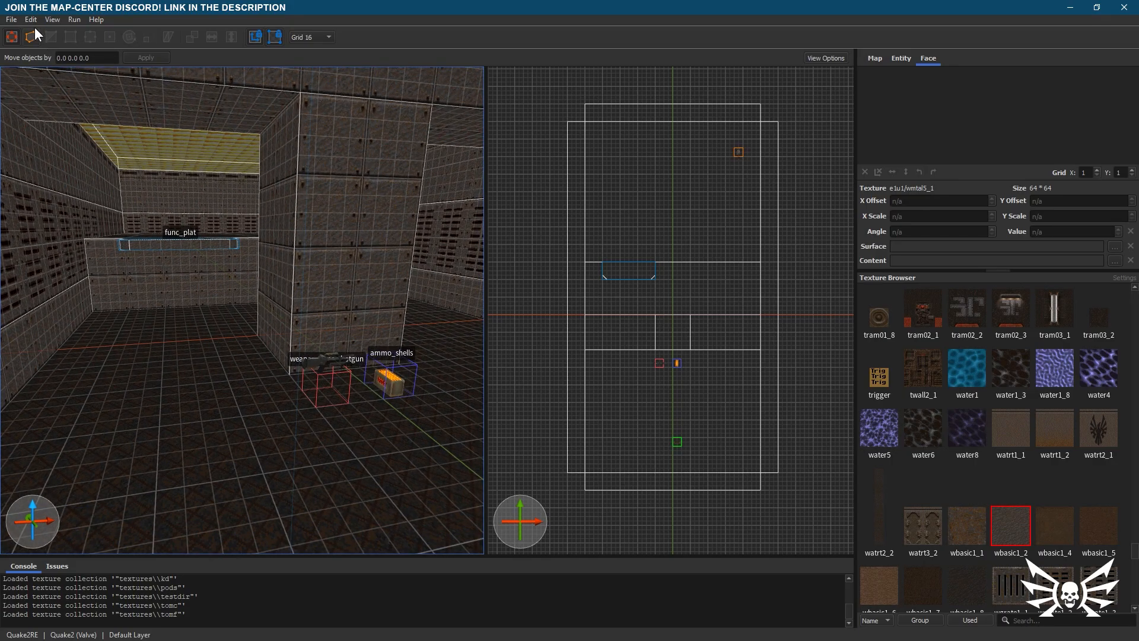
# - Save the map as firstmap.map in the rerelease/mapping/maps folder of Quake 2
pyautogui.click(11, 20)
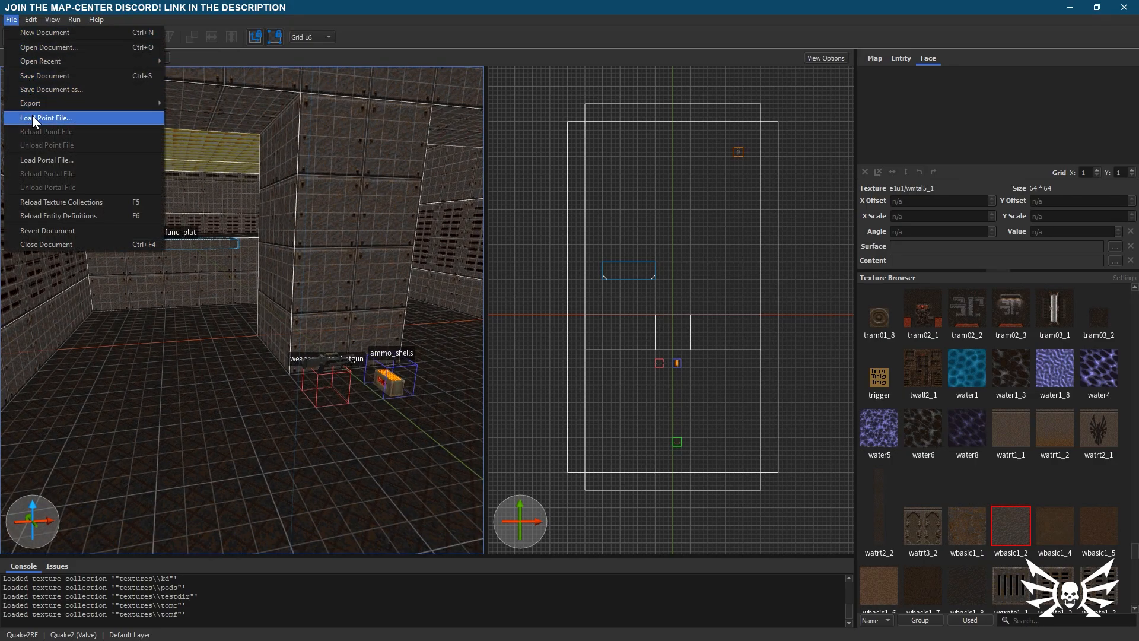
pyautogui.click(36, 79)
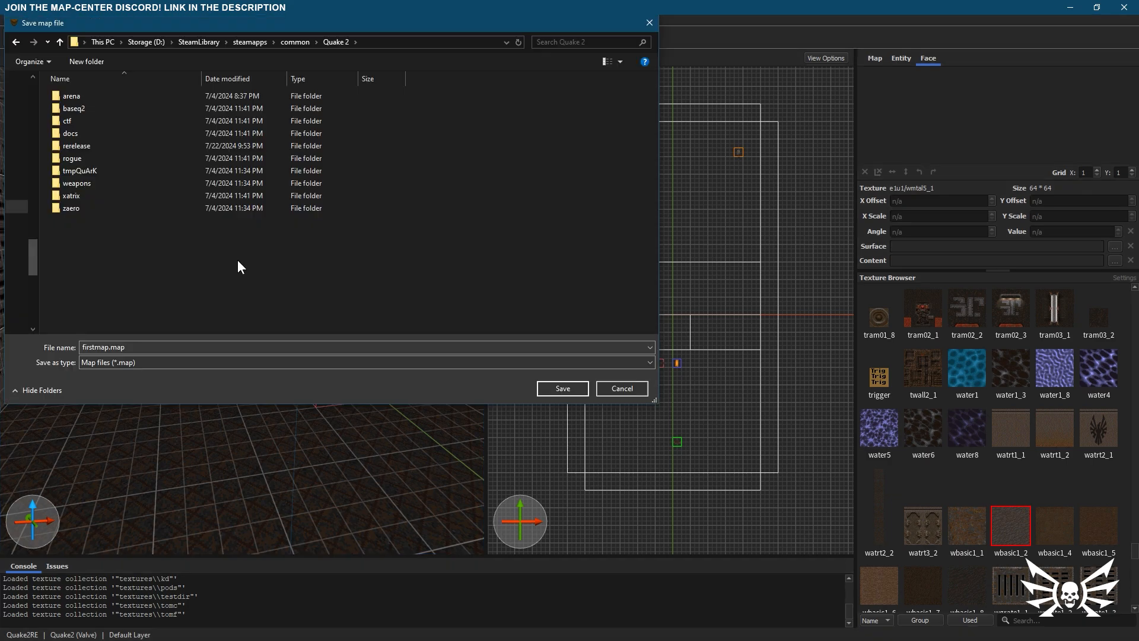
pyautogui.doubleClick(88, 150)
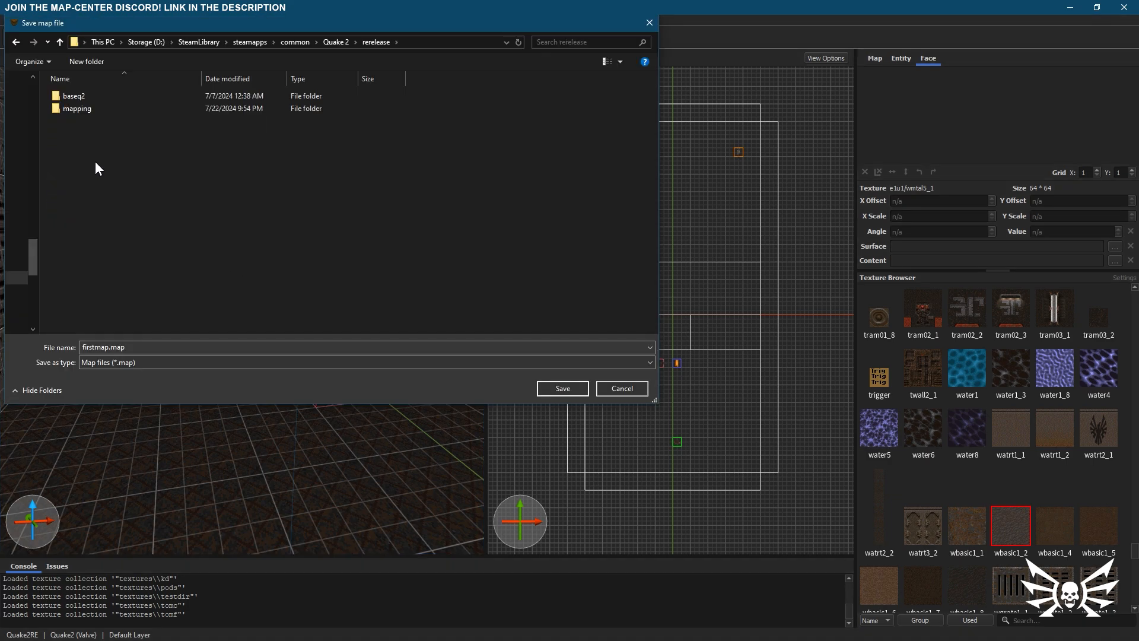
pyautogui.doubleClick(77, 110)
pyautogui.doubleClick(71, 96)
pyautogui.click(134, 346)
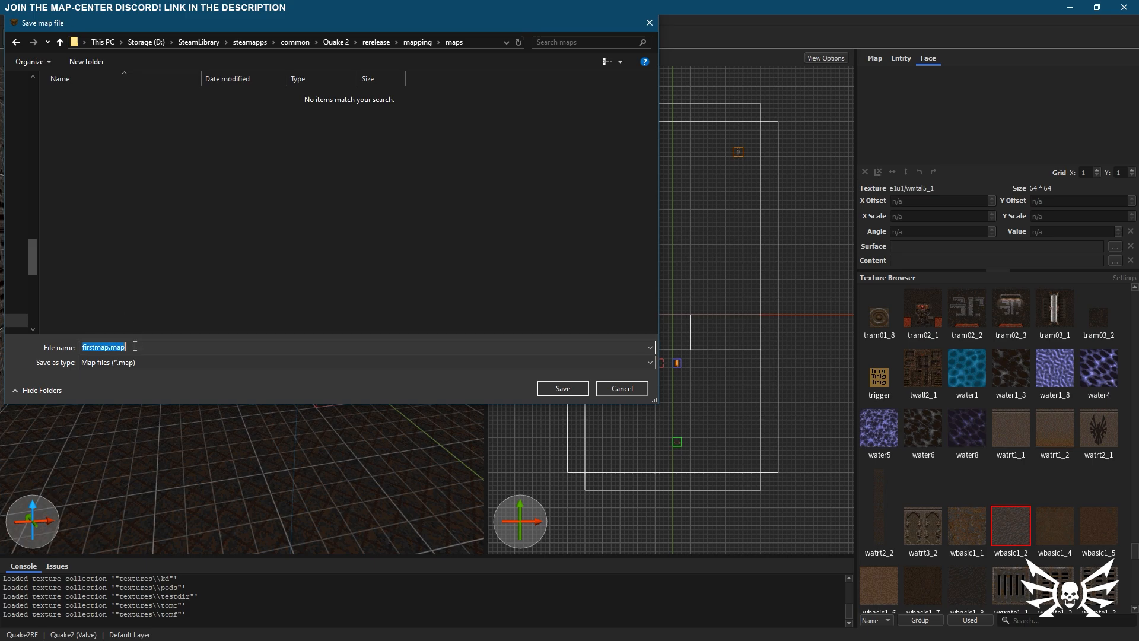
pyautogui.click(562, 389)
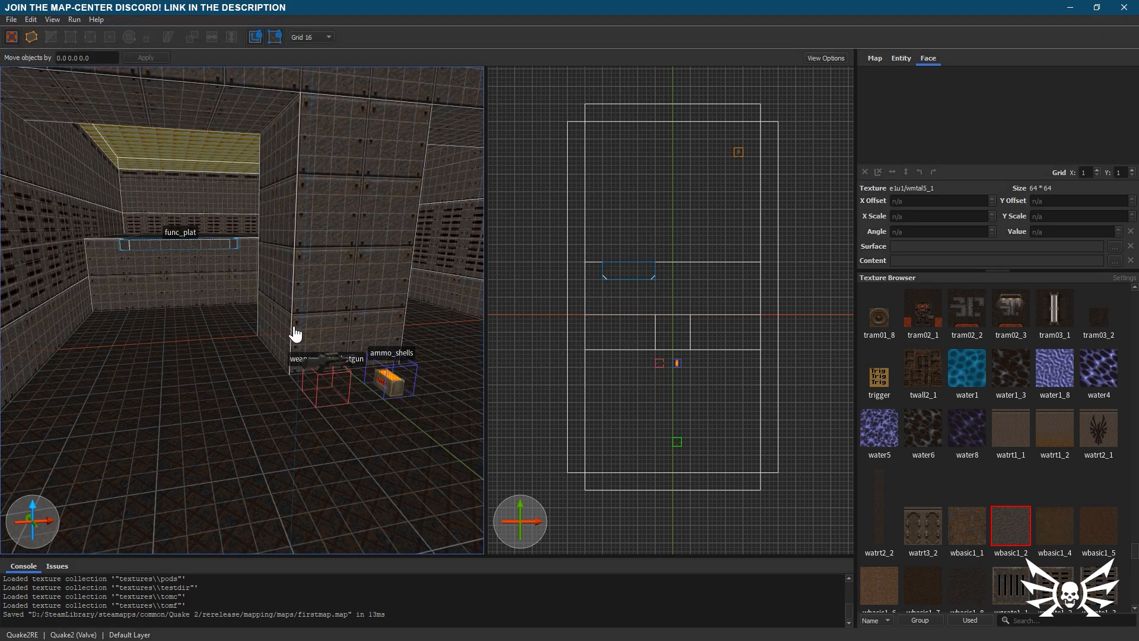
# - Open the map compile setup and create a compilation profile named Full Bright
pyautogui.click(73, 19)
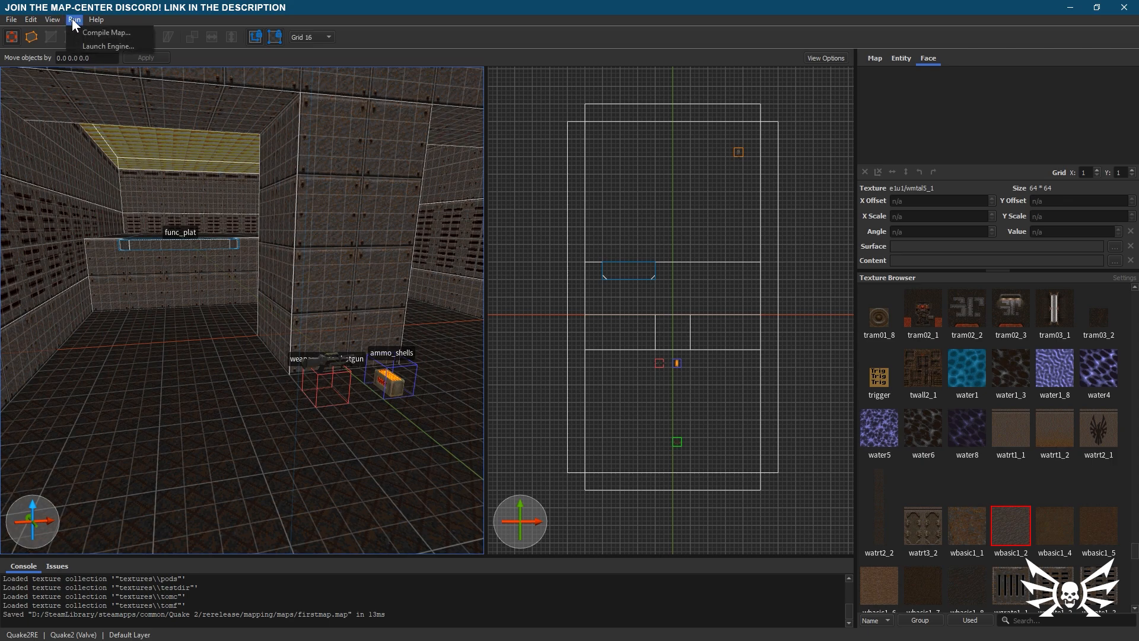
pyautogui.click(78, 33)
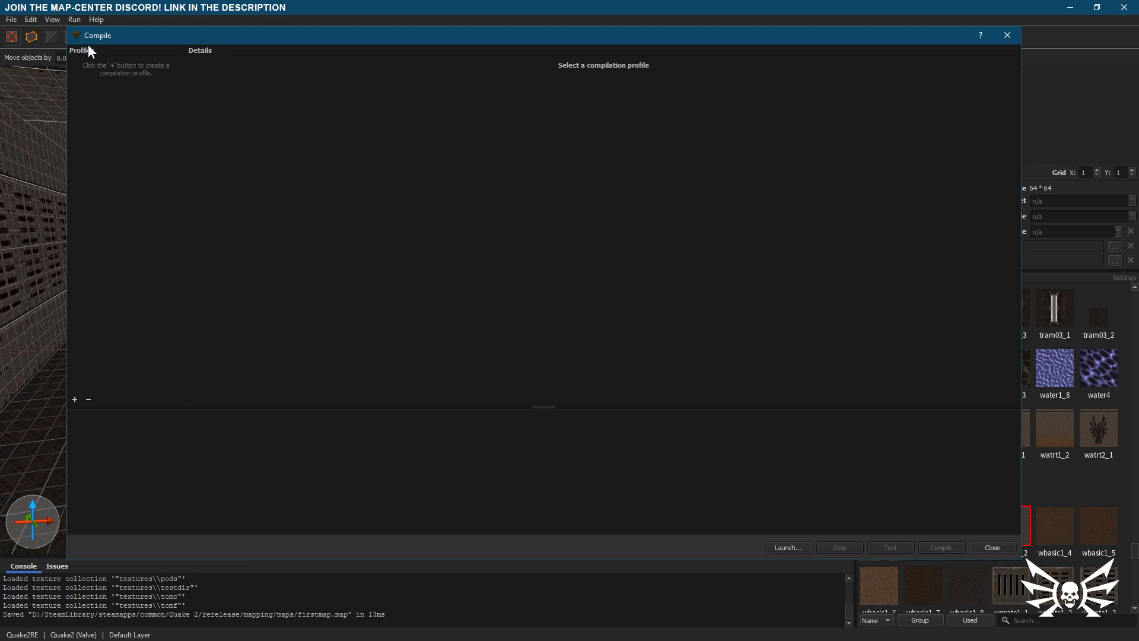
pyautogui.click(75, 399)
pyautogui.doubleClick(318, 73)
pyautogui.write('Full Bright')
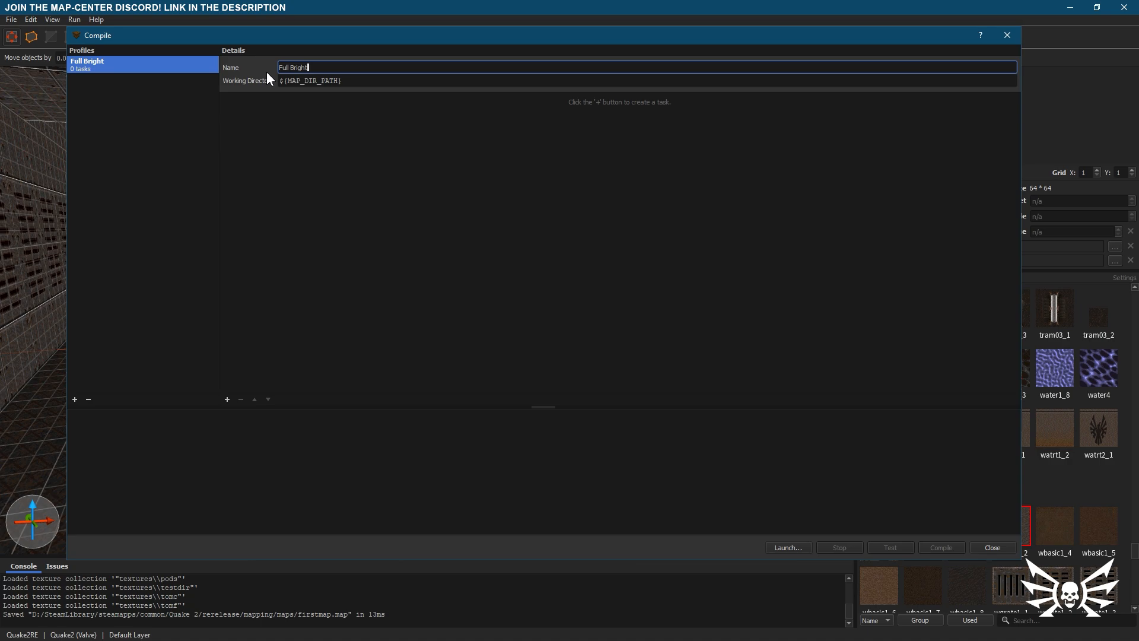
# - Add a Run Tool task to Full Bright with tool path ${bsp}, parameters "-nostat -nopercent -q2bsp ${MAP_BASE_NAME}", and stopping on nonzero error code
pyautogui.click(228, 398)
pyautogui.click(261, 459)
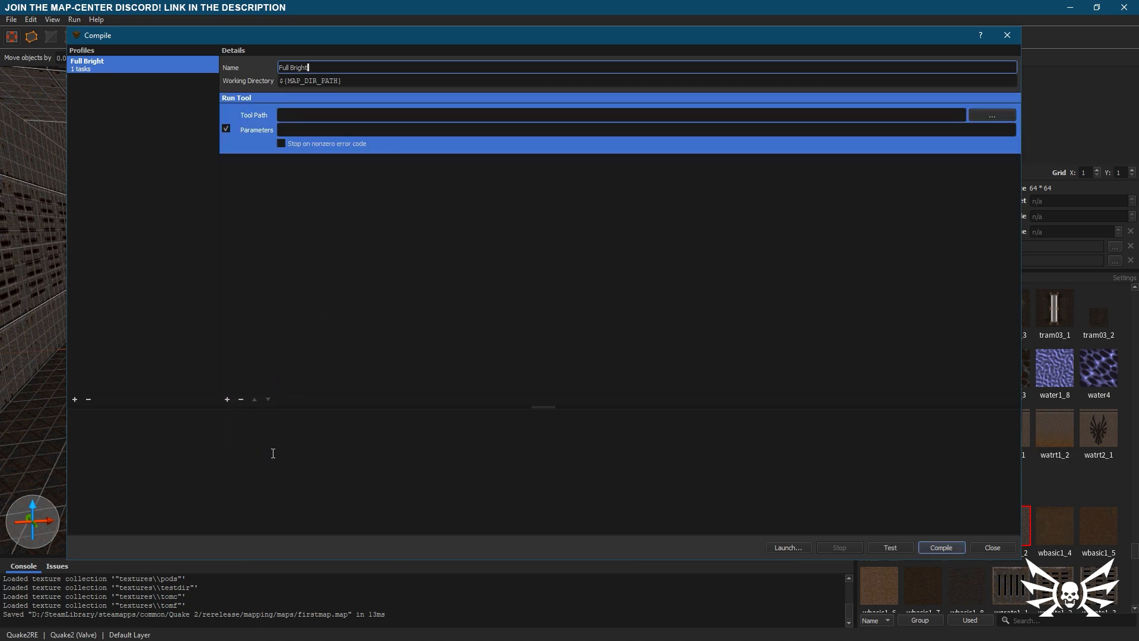
pyautogui.click(295, 116)
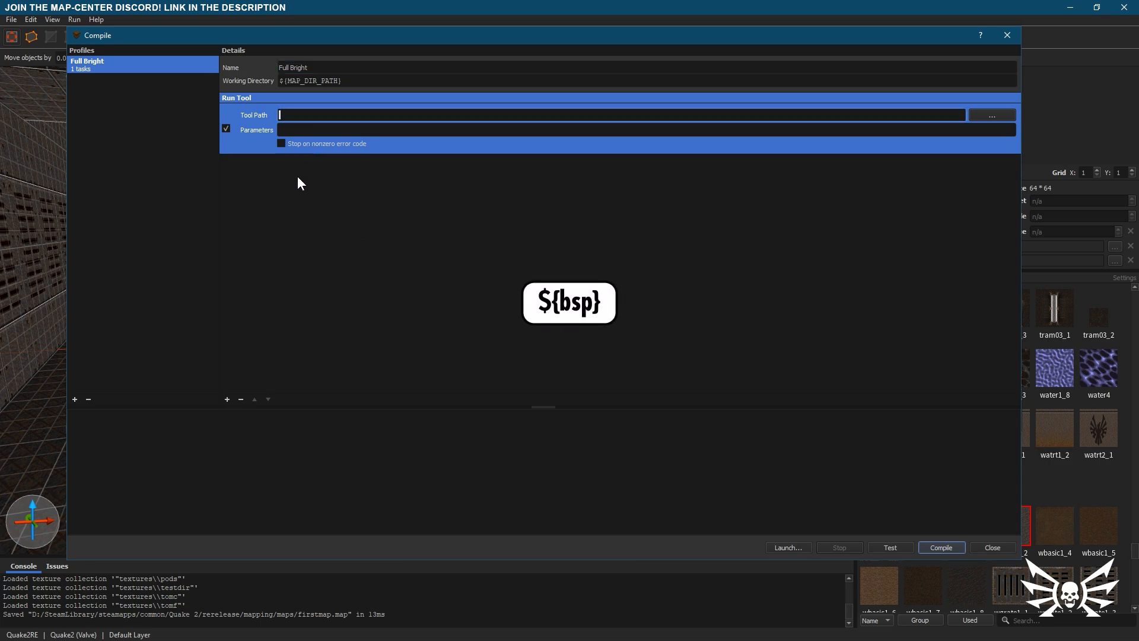
pyautogui.write('${bsp}')
pyautogui.click(281, 130)
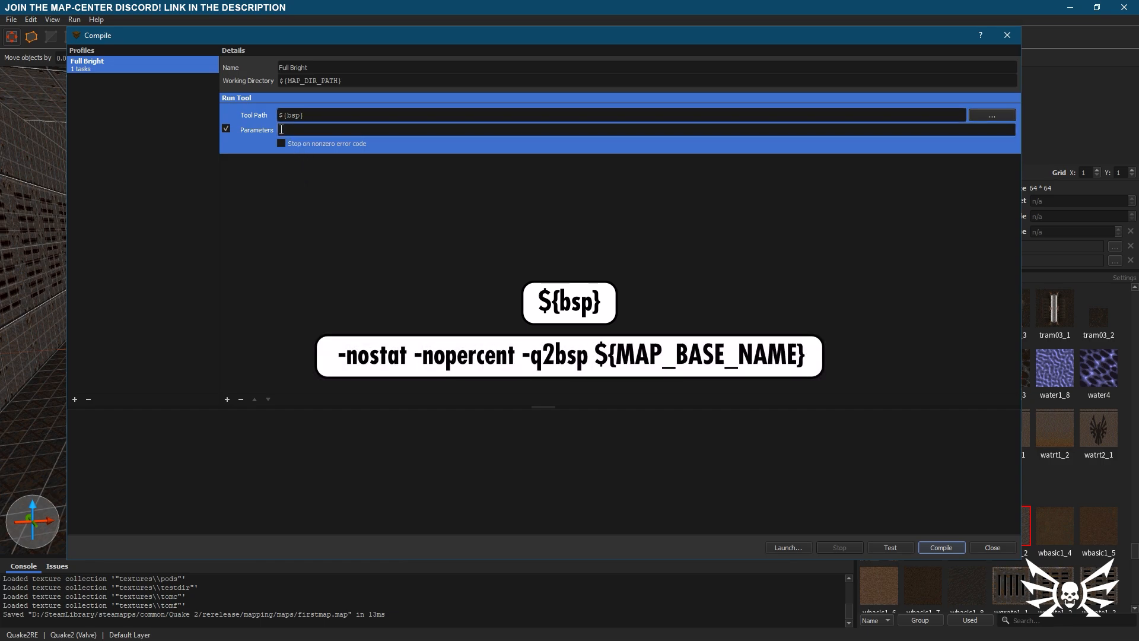
pyautogui.write('-nostat -nopercent -q2bsp ${MAP_BASE_NAME}')
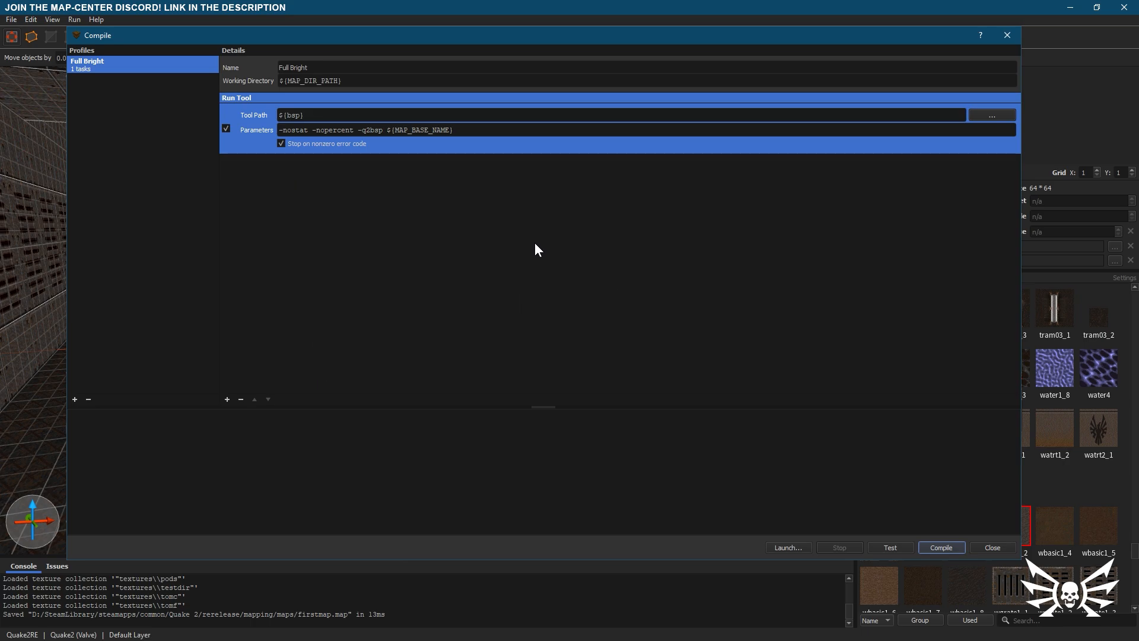
# - Compile the map with the Full Bright profile and check the exit code at the end of the output
pyautogui.click(948, 546)
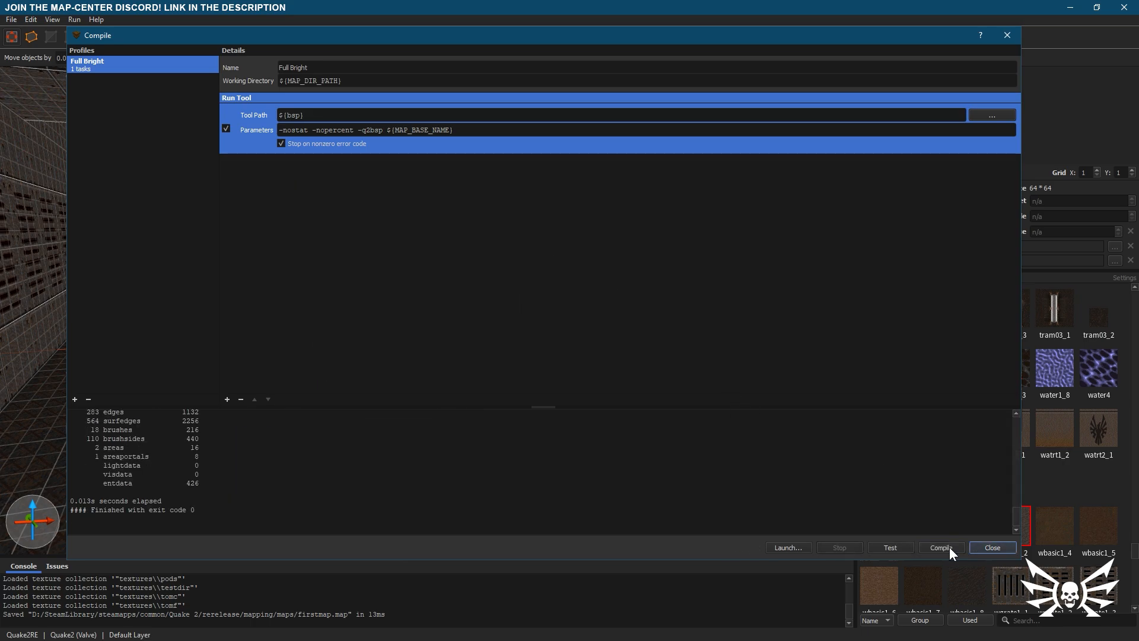
pyautogui.moveTo(245, 510); pyautogui.dragTo(90, 515)
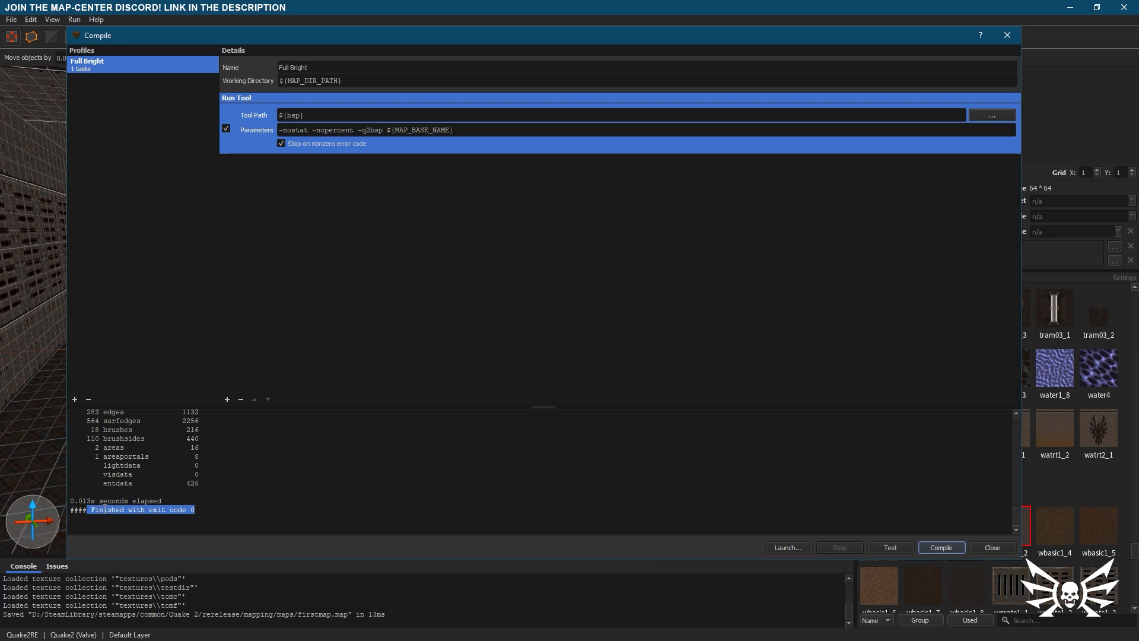
# - Create a second compilation profile named Fast Render
pyautogui.click(74, 399)
pyautogui.doubleClick(312, 68)
pyautogui.write('Fast Render')
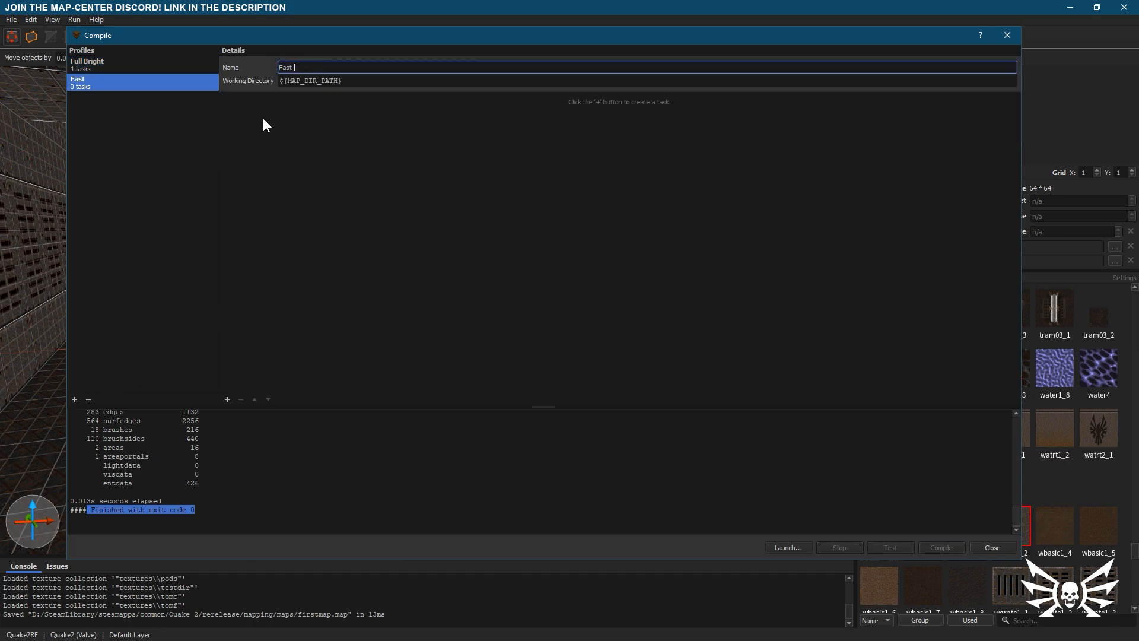
# - Add a Run Tool task to Fast Render with tool path ${bsp}, parameters "-nostat -nopercent -q2bsp ${MAP_BASE_NAME}", and stopping on nonzero error code
pyautogui.click(227, 399)
pyautogui.click(258, 459)
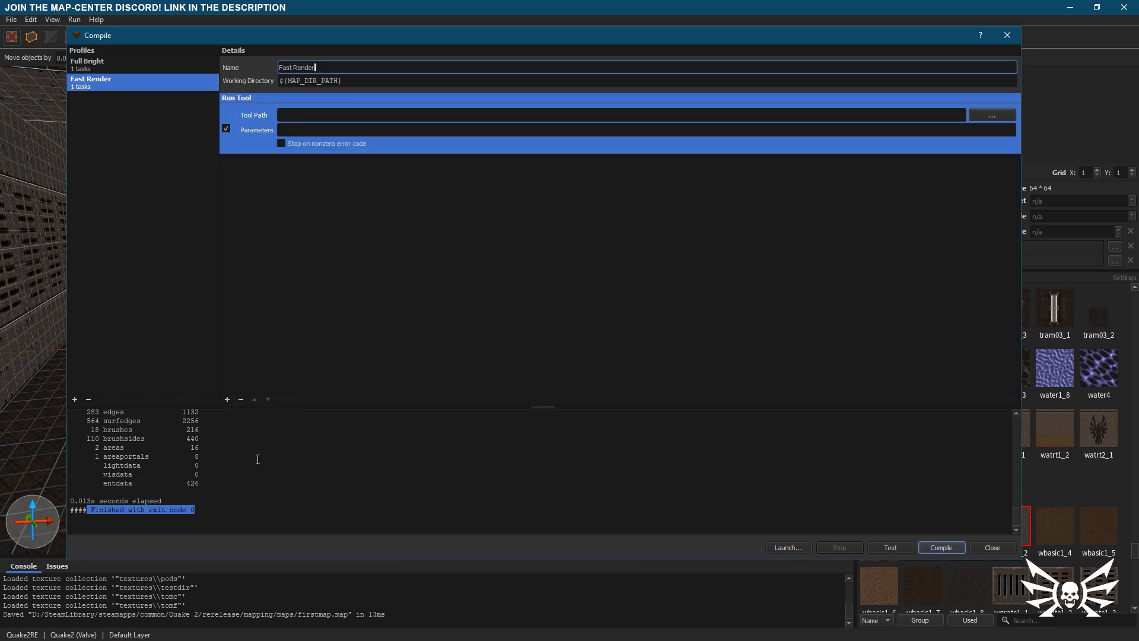
pyautogui.click(283, 117)
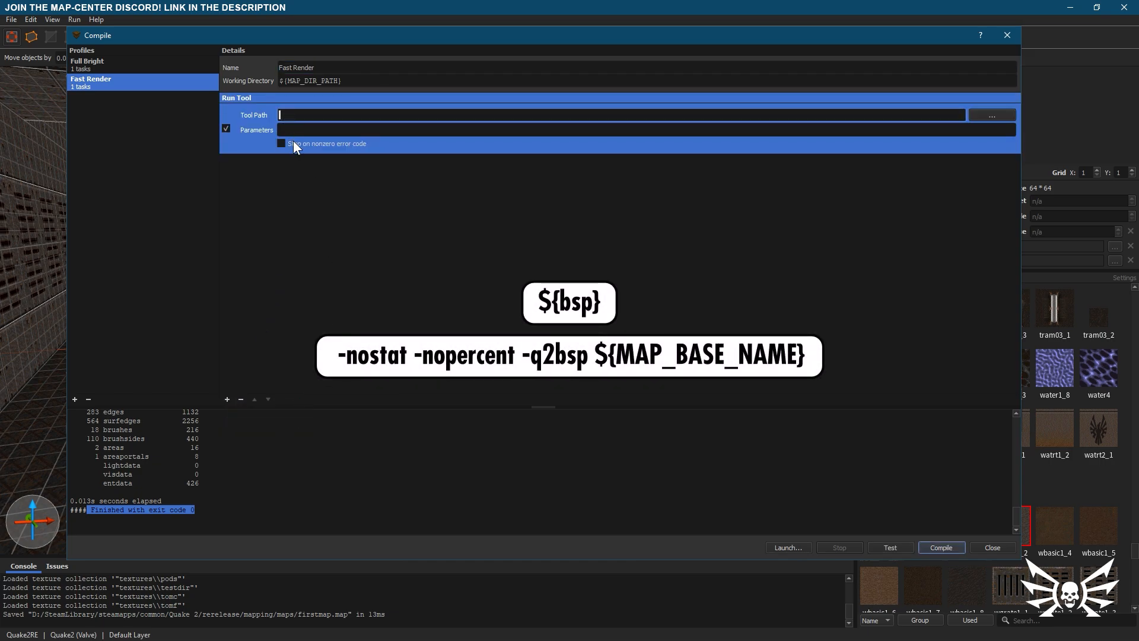
pyautogui.write('${bsp}')
pyautogui.click(281, 130)
pyautogui.write('-nostat -nopercent -q2bsp ${MAP_BASE_NAME}')
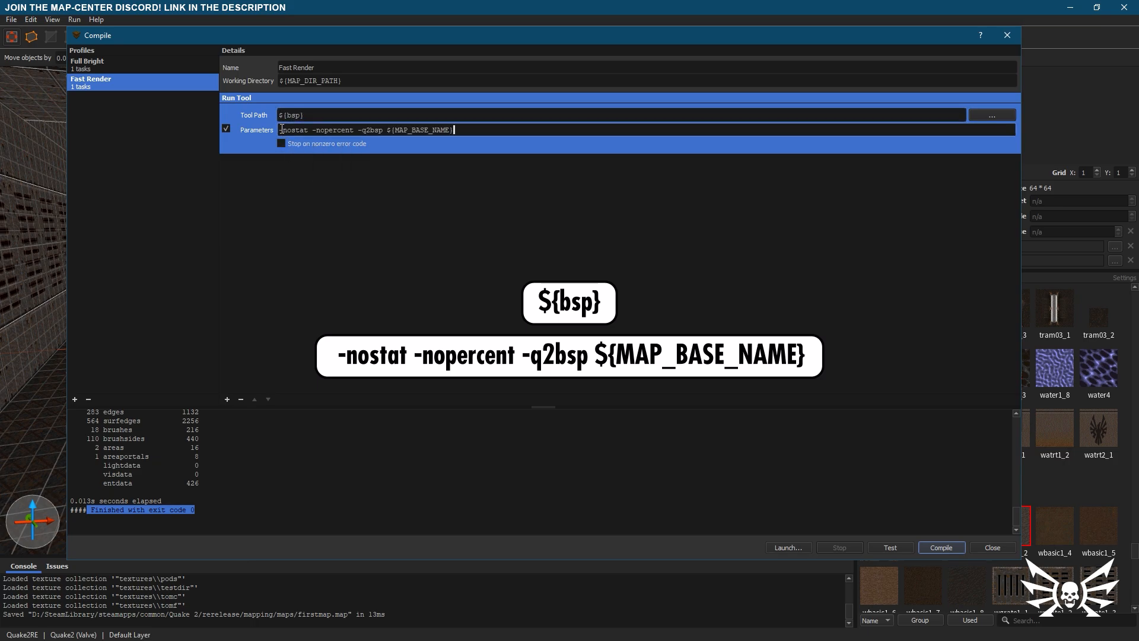
pyautogui.click(281, 143)
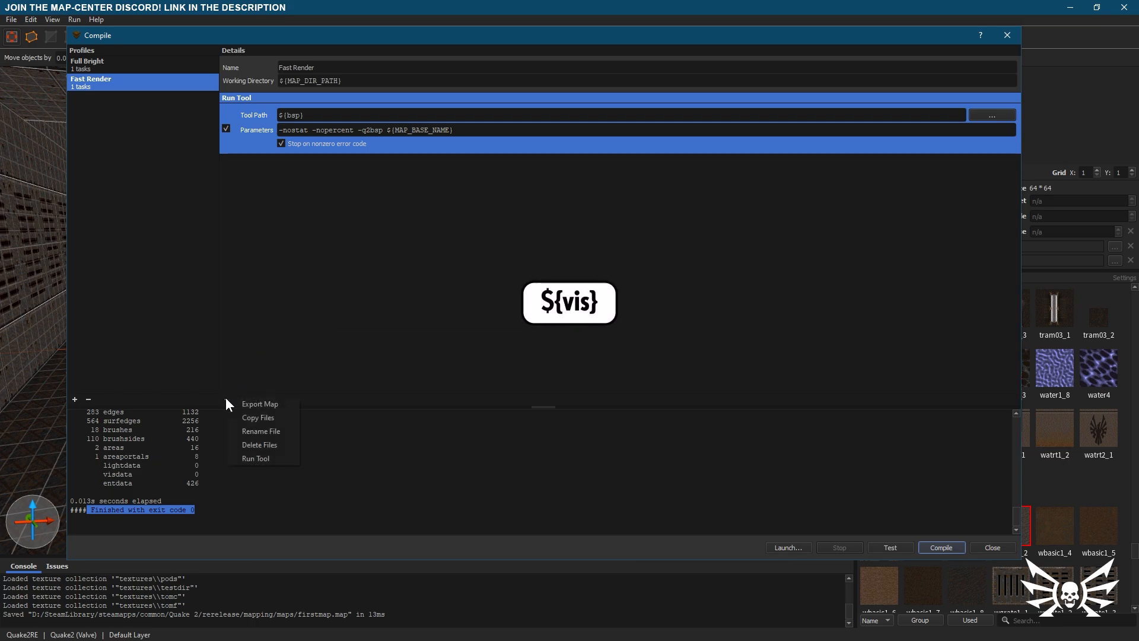
# - Add a second Run Tool task to Fast Render with tool path ${vis}, parameters ${MAP_BASE_NAME}, and stopping on nonzero error code
pyautogui.click(265, 457)
pyautogui.click(283, 178)
pyautogui.write('${vis}')
pyautogui.click(281, 191)
pyautogui.write('${MAP_BASE_NAME}')
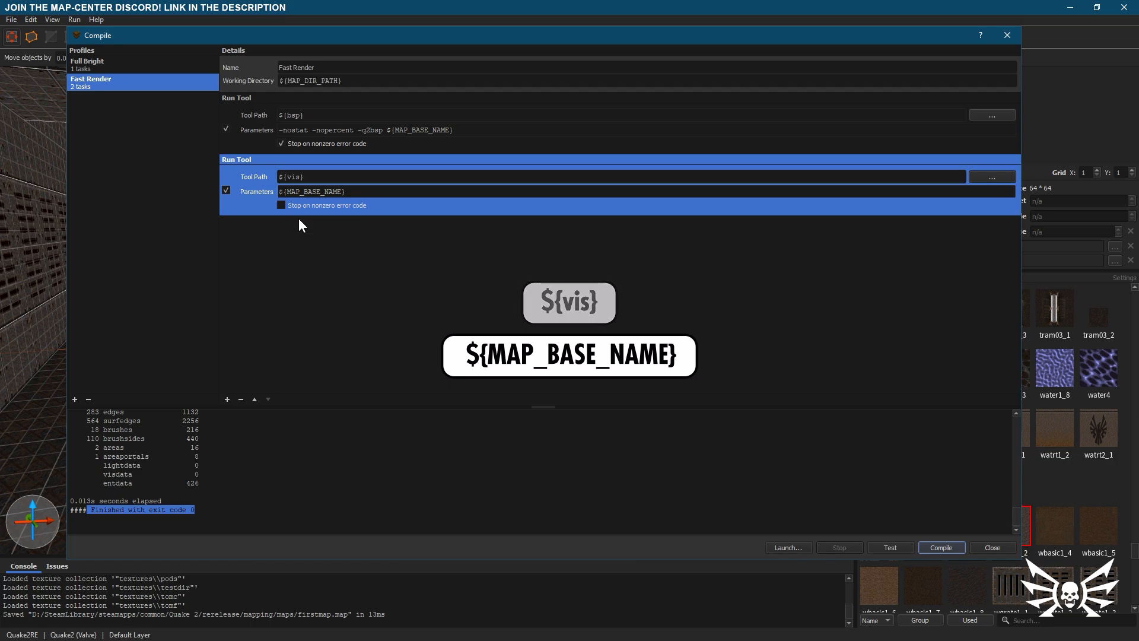
pyautogui.click(282, 205)
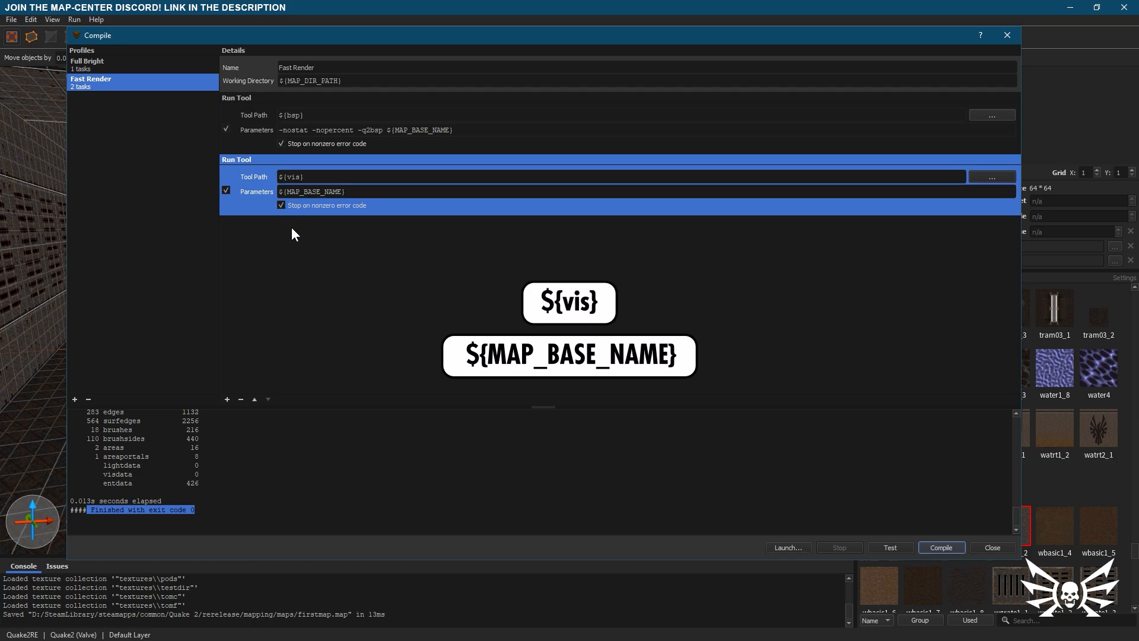
# - Add Run Tool task ${light} with parameters "-nostat -dirt -extra4 -world_units_per_luxel 24 -wrnormals -novanilla -lightgrid -lightgrid_dist 64 64 64 ${MAP_BASE_NAME}", stopping on nonzero error code
pyautogui.click(226, 399)
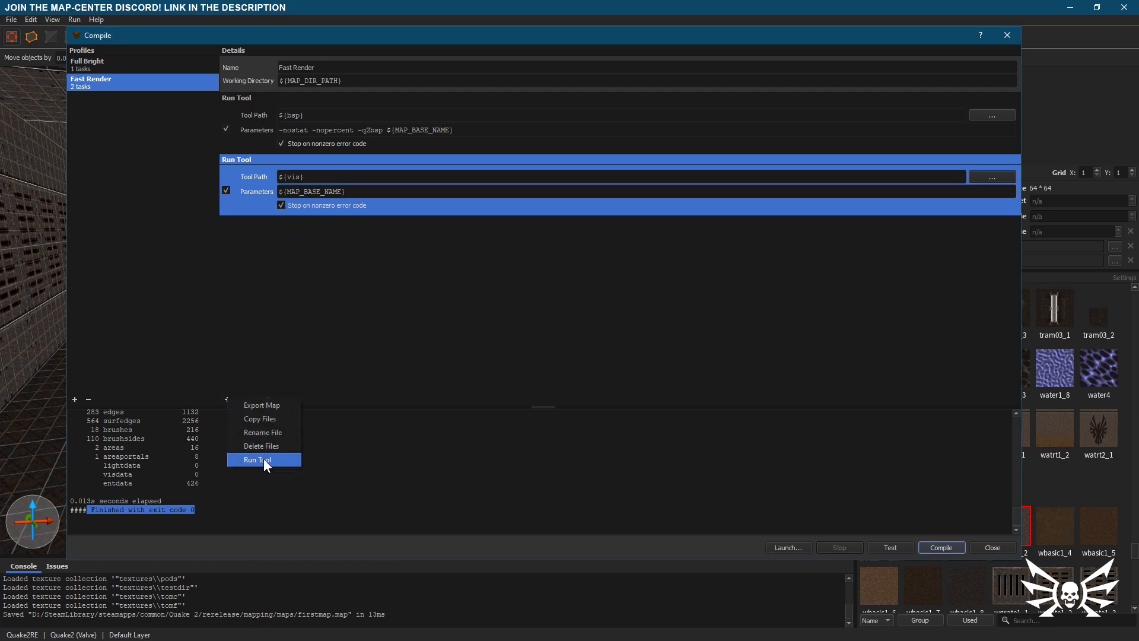
pyautogui.click(264, 460)
pyautogui.click(287, 237)
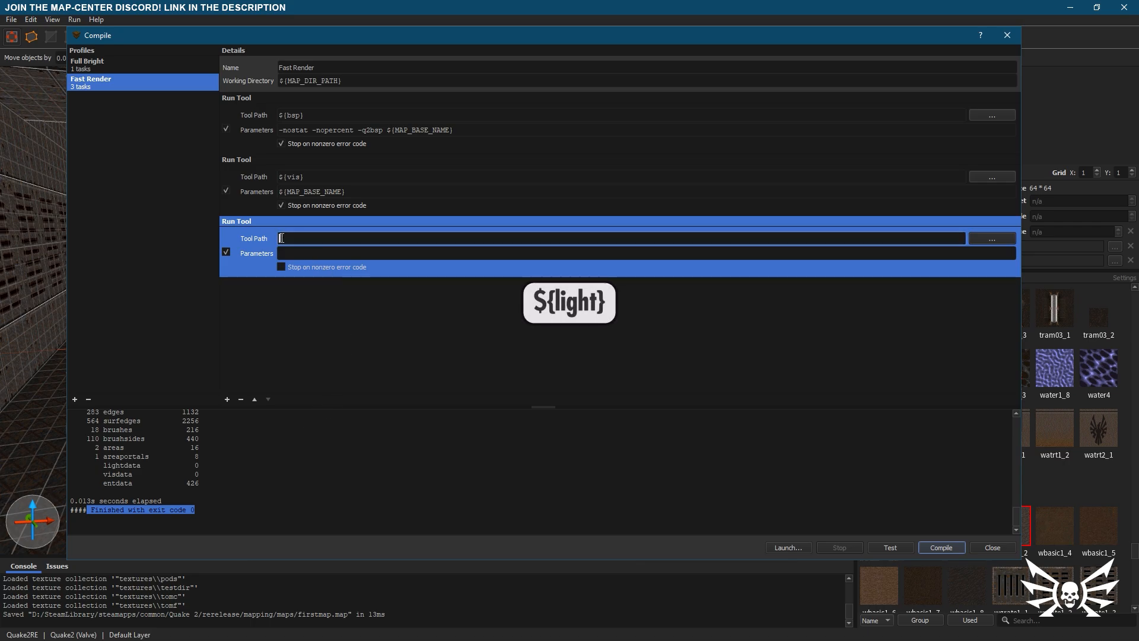
pyautogui.write('${light}')
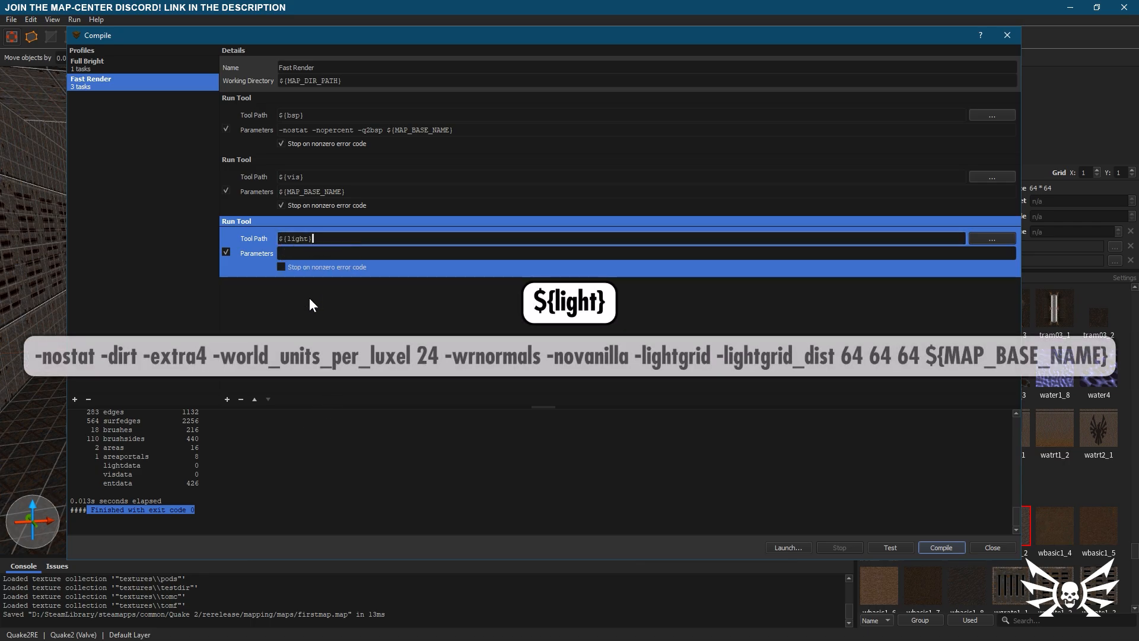
pyautogui.click(280, 253)
pyautogui.write('-nostat -dirt -extra4 -world_units_per_luxel 24 -wrnormals -novanilla -lightgrid -lightgrid_dist 64 64 64 ${MAP_BASE_NAME}')
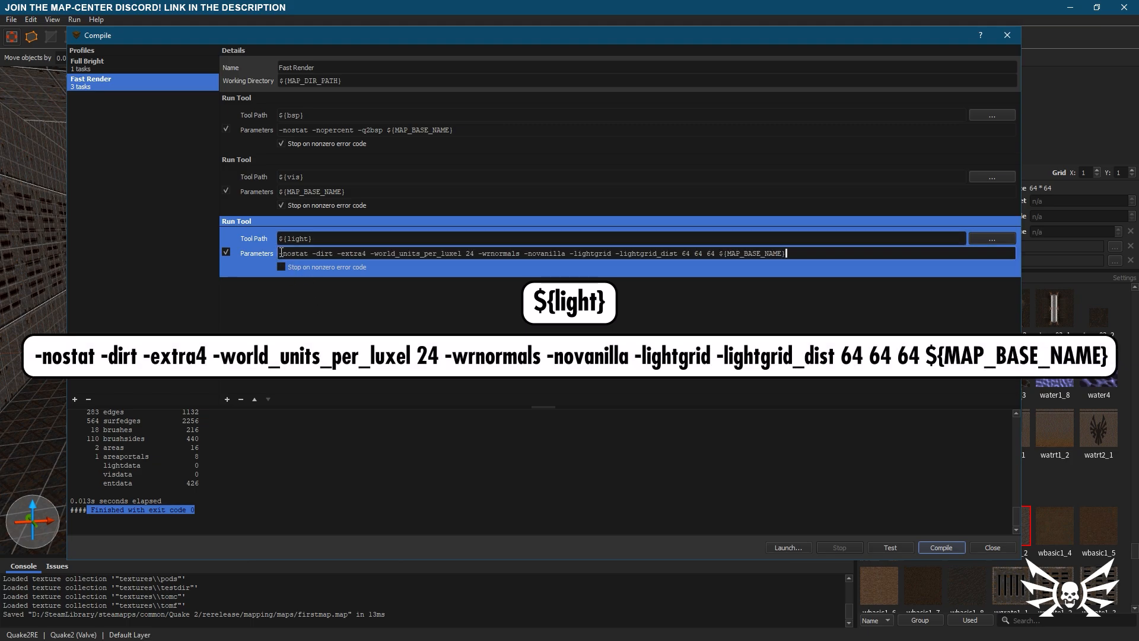
pyautogui.click(279, 268)
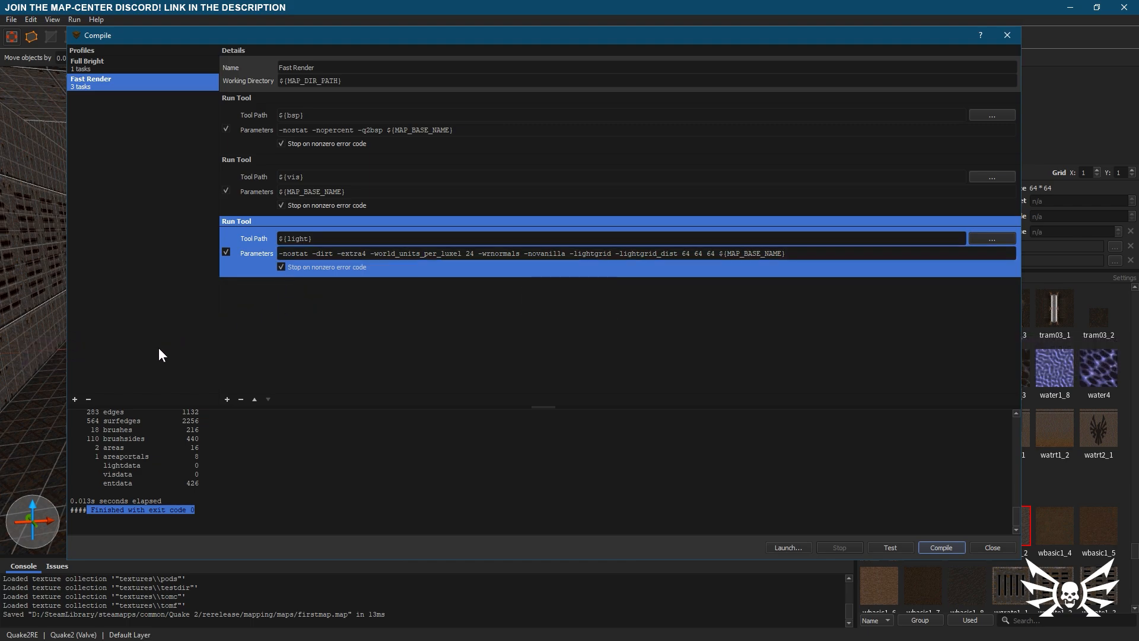
# - Create a third compilation profile named Full Render
pyautogui.click(75, 400)
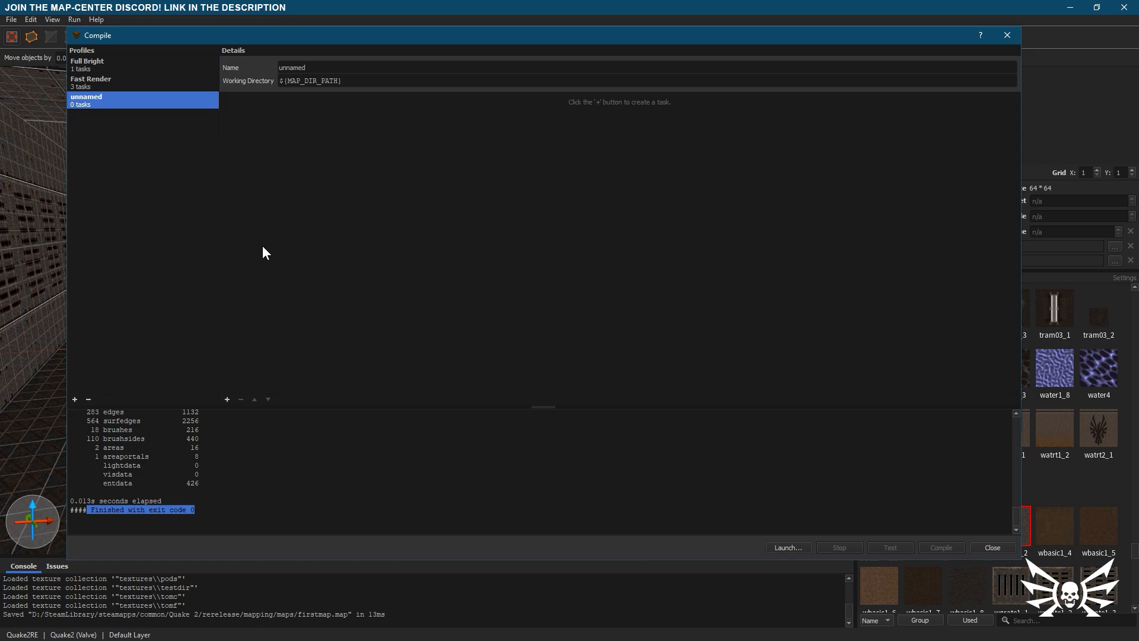
pyautogui.moveTo(313, 67); pyautogui.dragTo(266, 67)
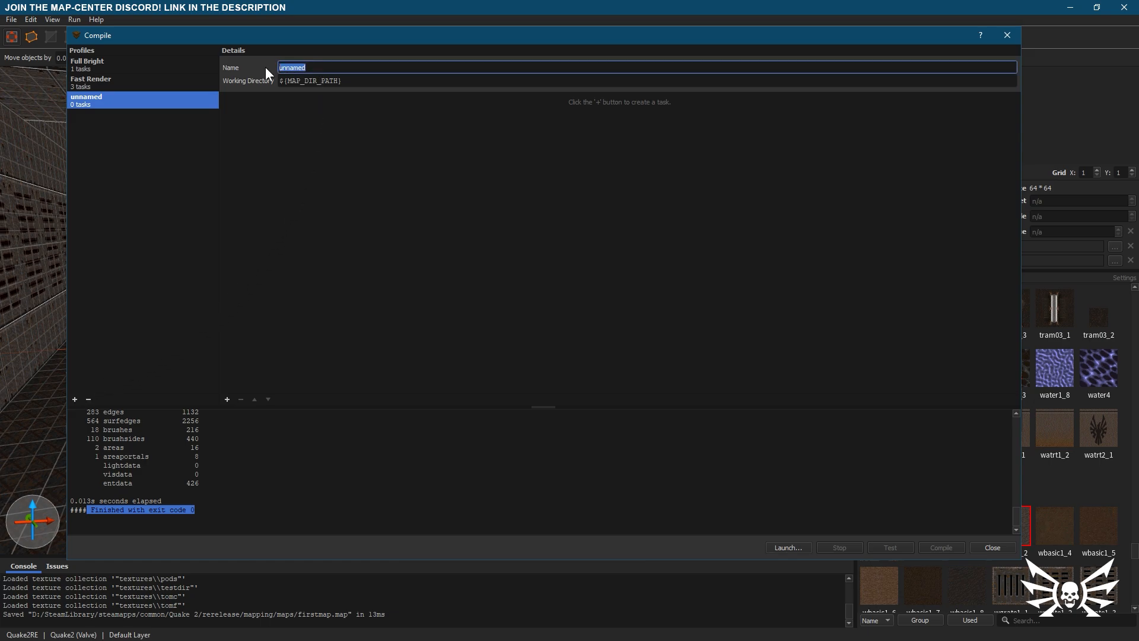
pyautogui.write('Full Render')
# - Add a Run Tool task to Full Render with tool path ${bsp}, parameters "-nostat -nopercent -q2bsp ${MAP_BASE_NAME}", and stopping on nonzero error code
pyautogui.click(227, 399)
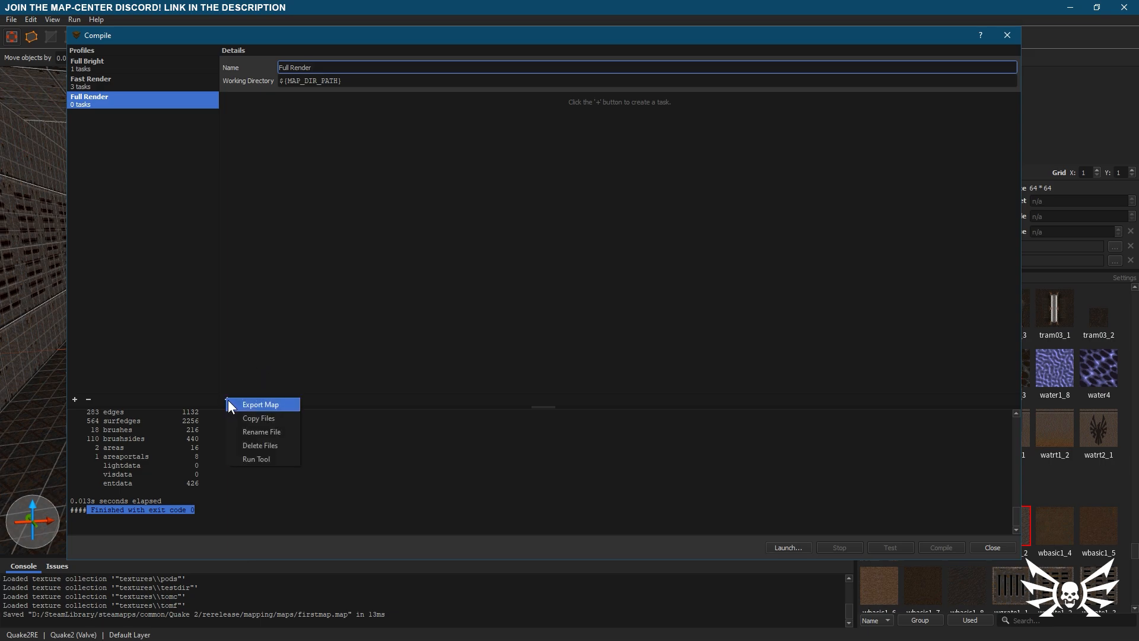
pyautogui.click(255, 458)
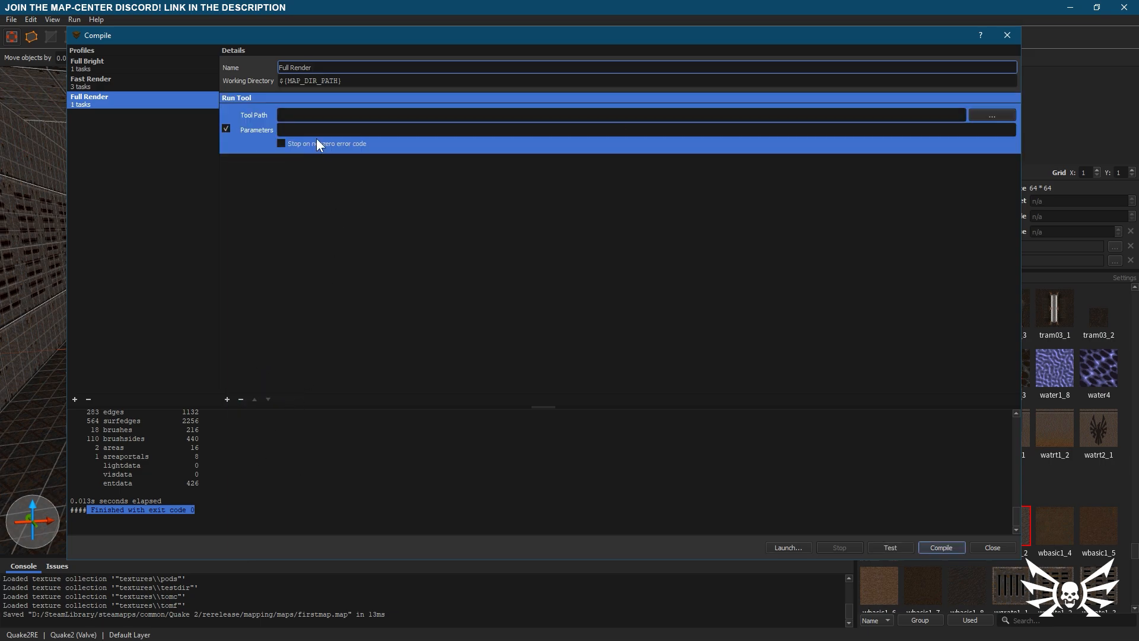
pyautogui.click(292, 116)
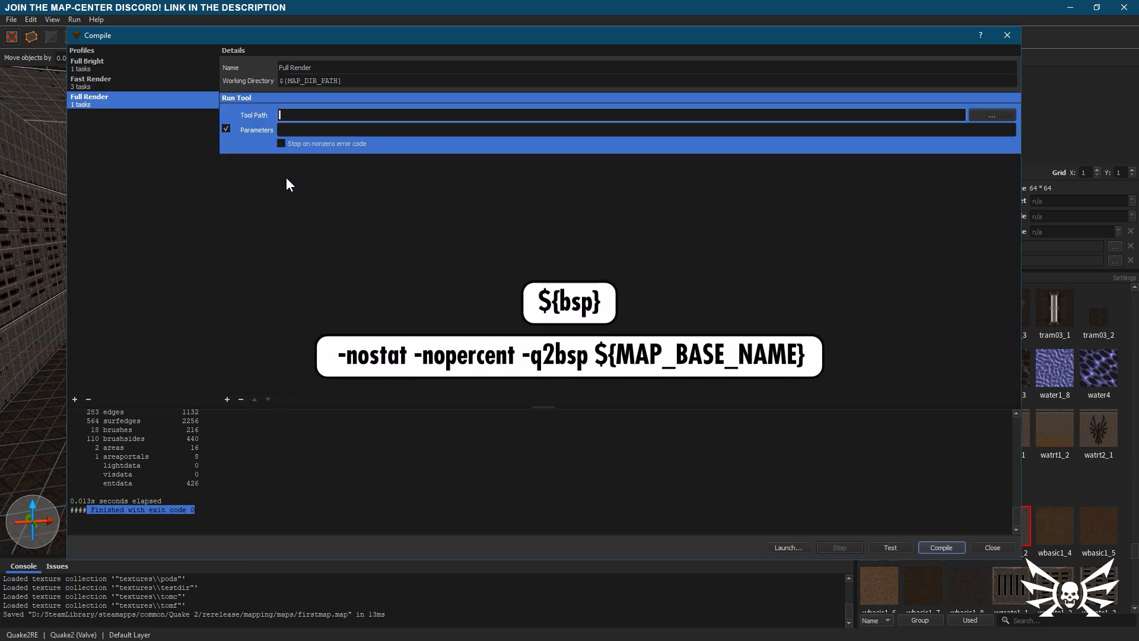
pyautogui.write('${bsp}')
pyautogui.click(280, 130)
pyautogui.write('-nostat -nopercent -q2bsp ${MAP_BASE_NAME}')
pyautogui.click(281, 144)
# - Add a second Run Tool task to Full Render with tool path ${vis}, parameters ${MAP_BASE_NAME}, and stopping on nonzero error code
pyautogui.click(227, 398)
pyautogui.click(260, 436)
pyautogui.click(282, 176)
pyautogui.write('${vis}')
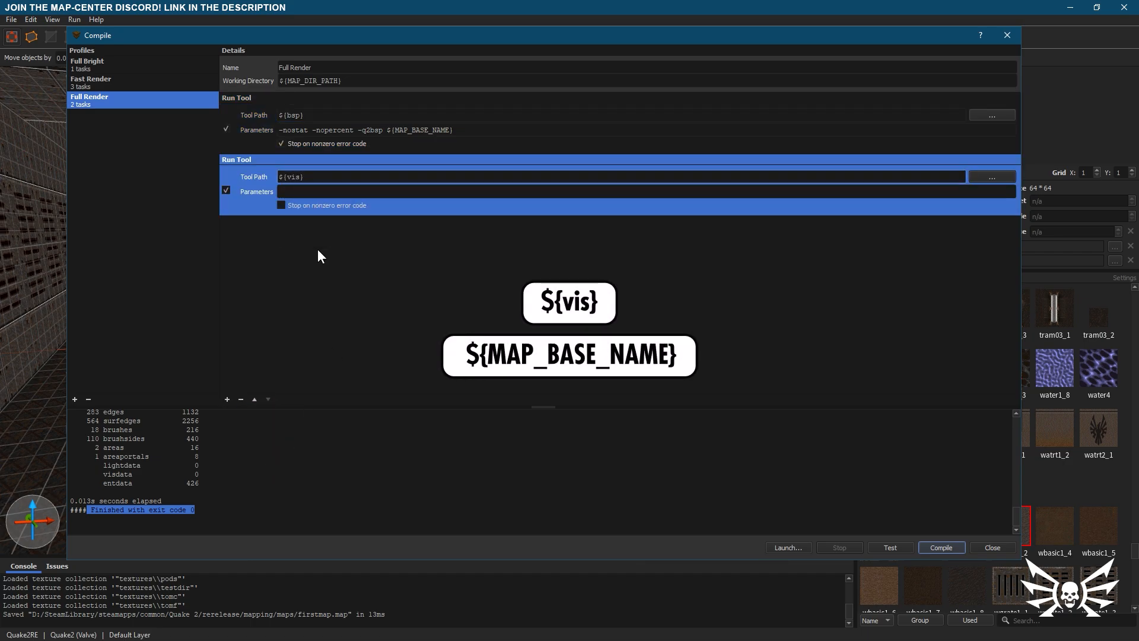
pyautogui.click(285, 194)
pyautogui.write('${MAP_BASE_NAME}')
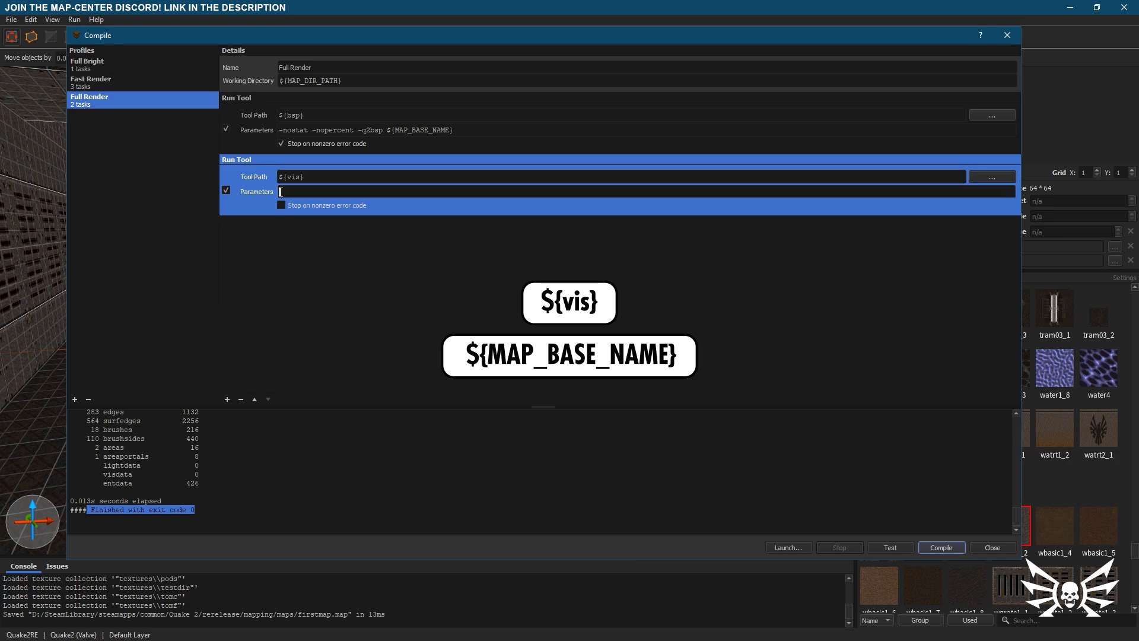
pyautogui.click(281, 205)
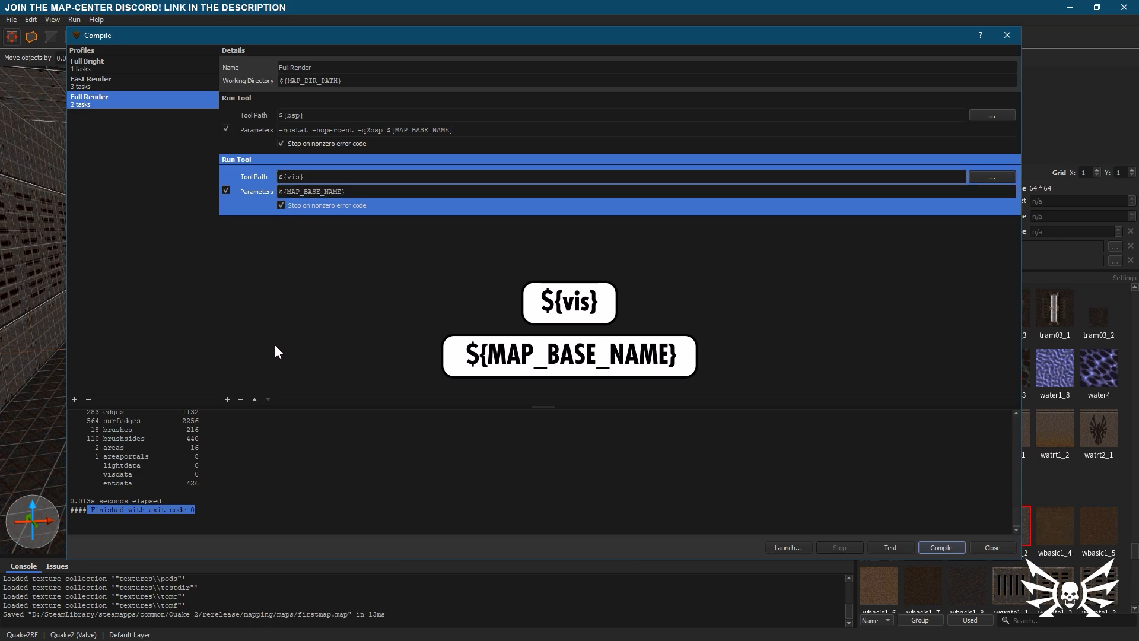
# - Add Run Tool task ${light} with parameters "-emissivequality high -nostat -dirt -extra4 -world_units_per_luxel 8 -wrnormals -novanilla -lightgrid -lightgrid_dist 32 32 32 ${MAP_BASE_NAME}", stopping on nonzero error code
pyautogui.click(226, 399)
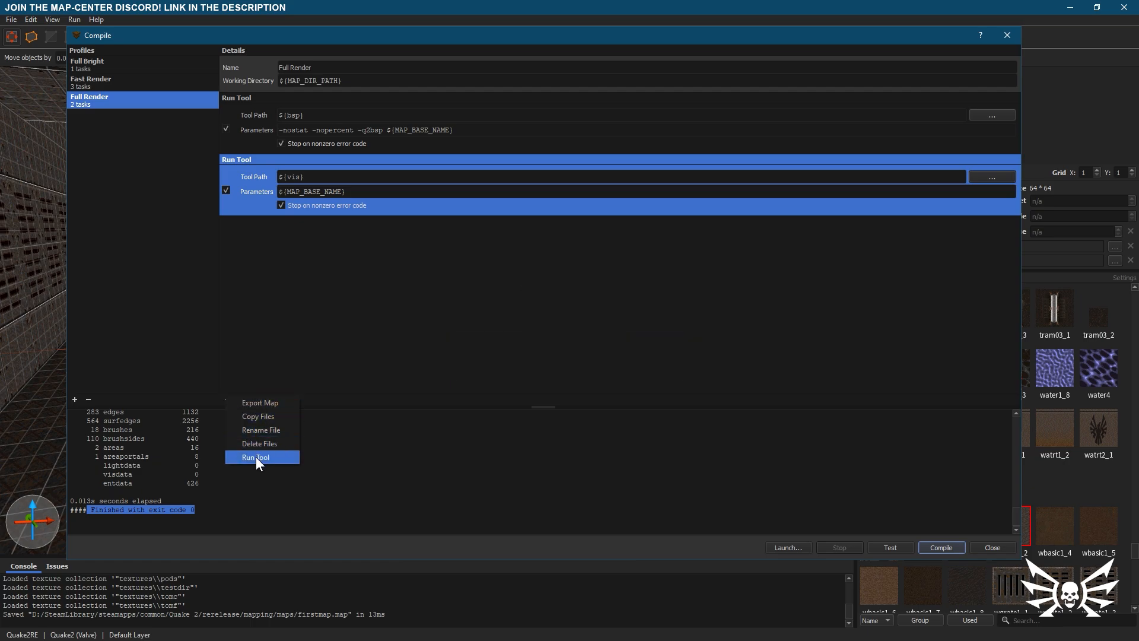
pyautogui.click(255, 457)
pyautogui.click(303, 239)
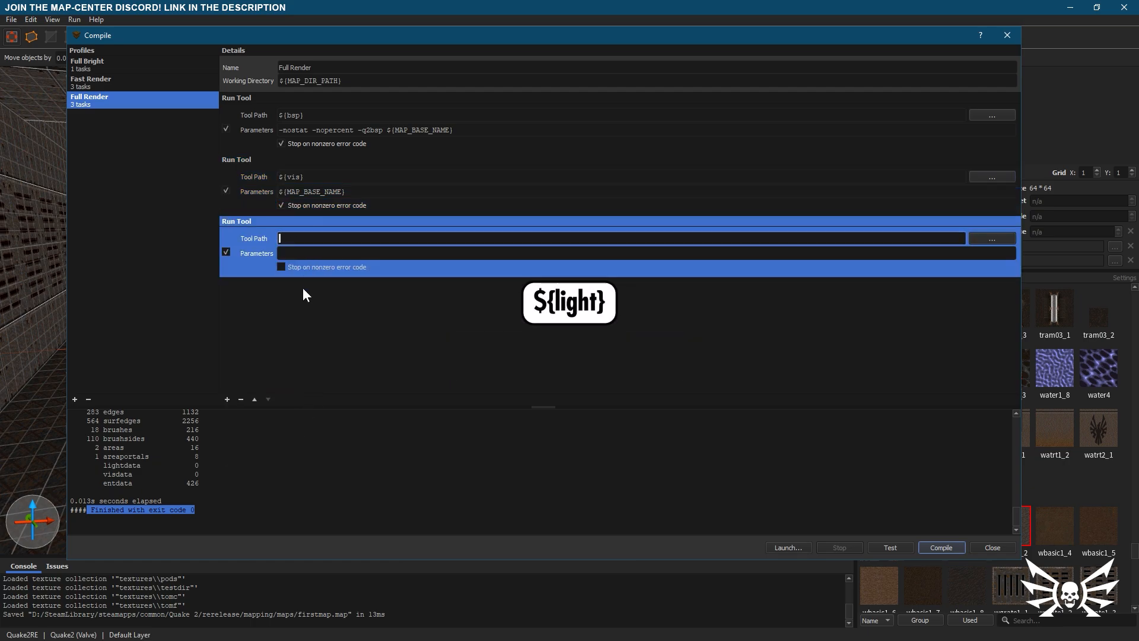
pyautogui.write('${light}')
pyautogui.click(279, 253)
pyautogui.write('-emissivequality high -nostat -dirt -extra4 -world_units_per_luxel 8 -wrnormals -novanilla -lightgrid -lightgrid_dist 32 32 32 ${MAP_BASE_NAME}')
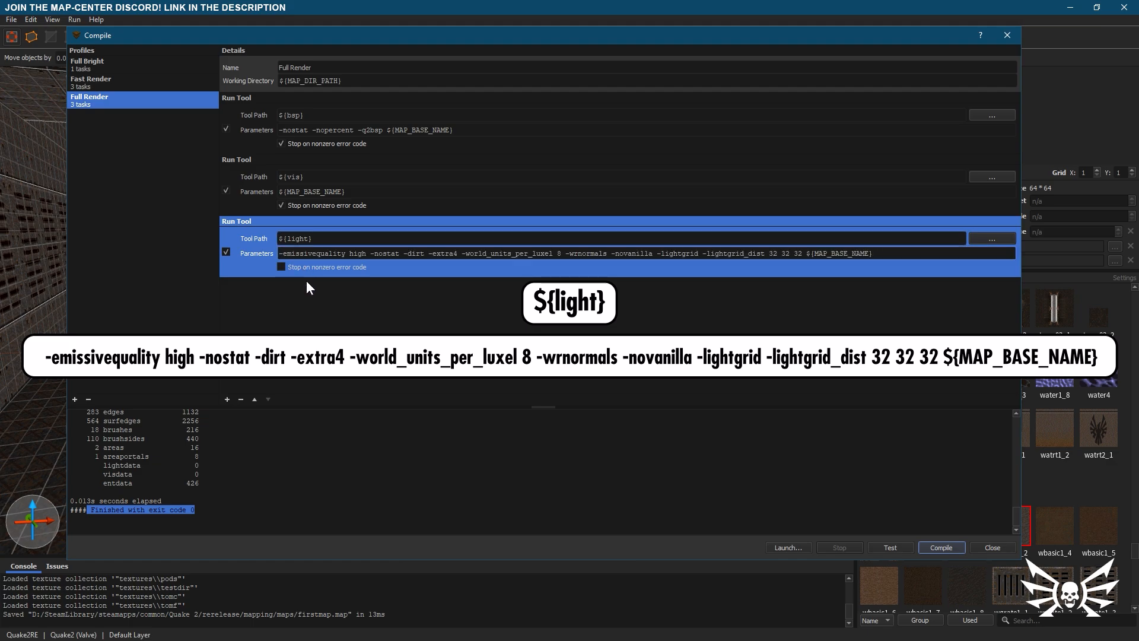
pyautogui.click(281, 266)
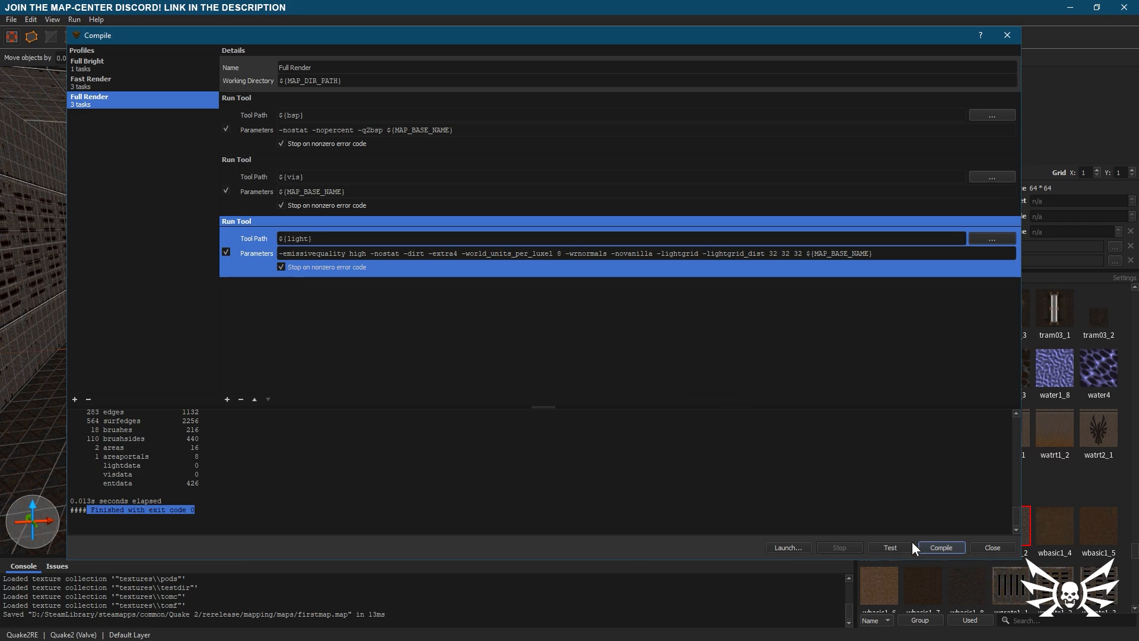
# - Compile the map with the Full Render profile and check the exit code at the end of the output
pyautogui.click(927, 546)
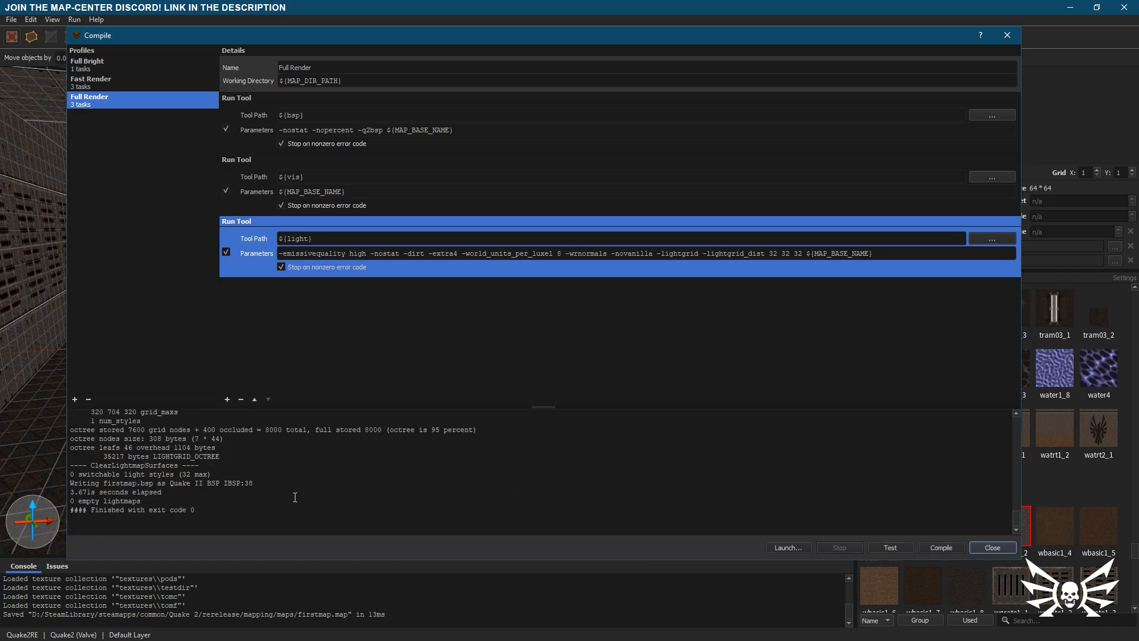
pyautogui.moveTo(206, 509); pyautogui.dragTo(93, 511)
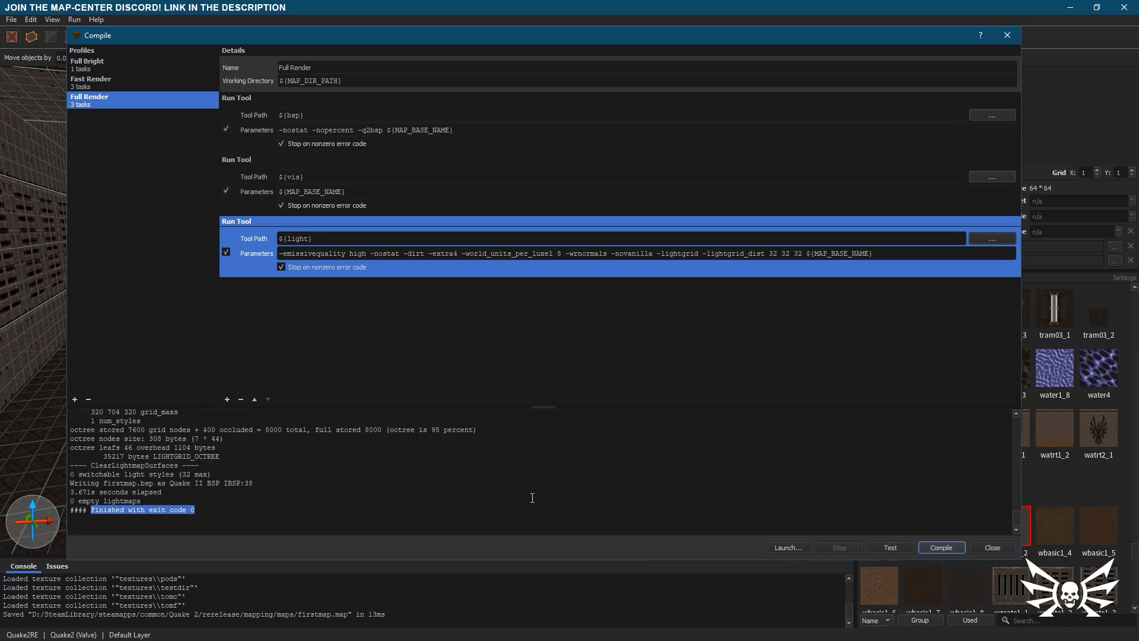
# - Launch the compiled map through the Steam engine with parameters ending in "${MAP_BASE_NAME} +set cheats 1"
pyautogui.click(786, 546)
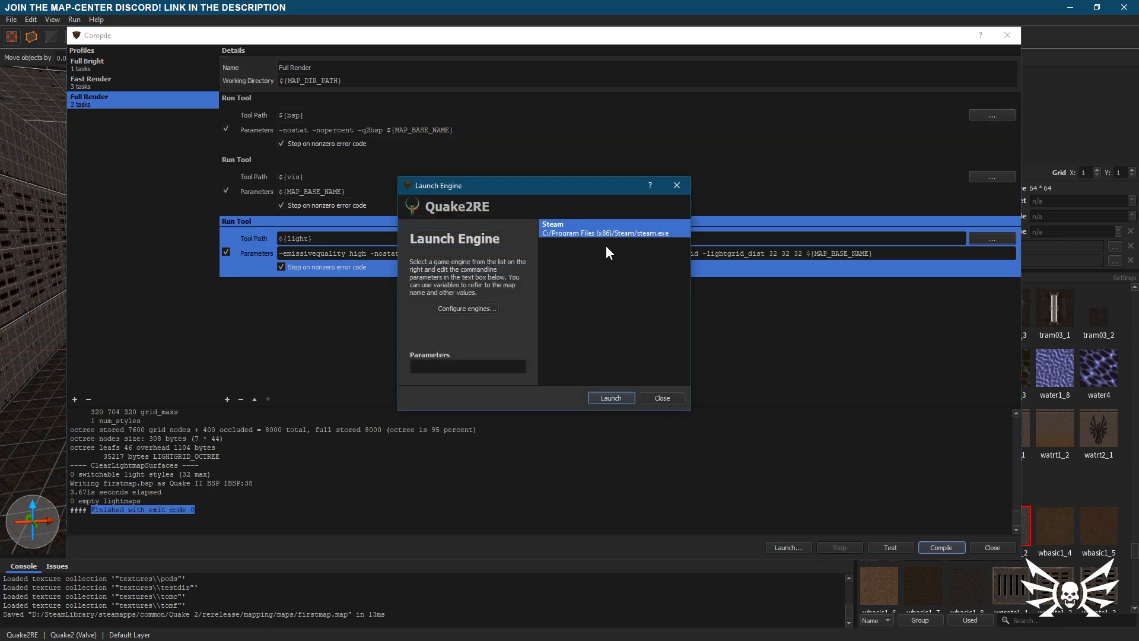
pyautogui.click(423, 368)
pyautogui.hotkey('ctrl', 'v')
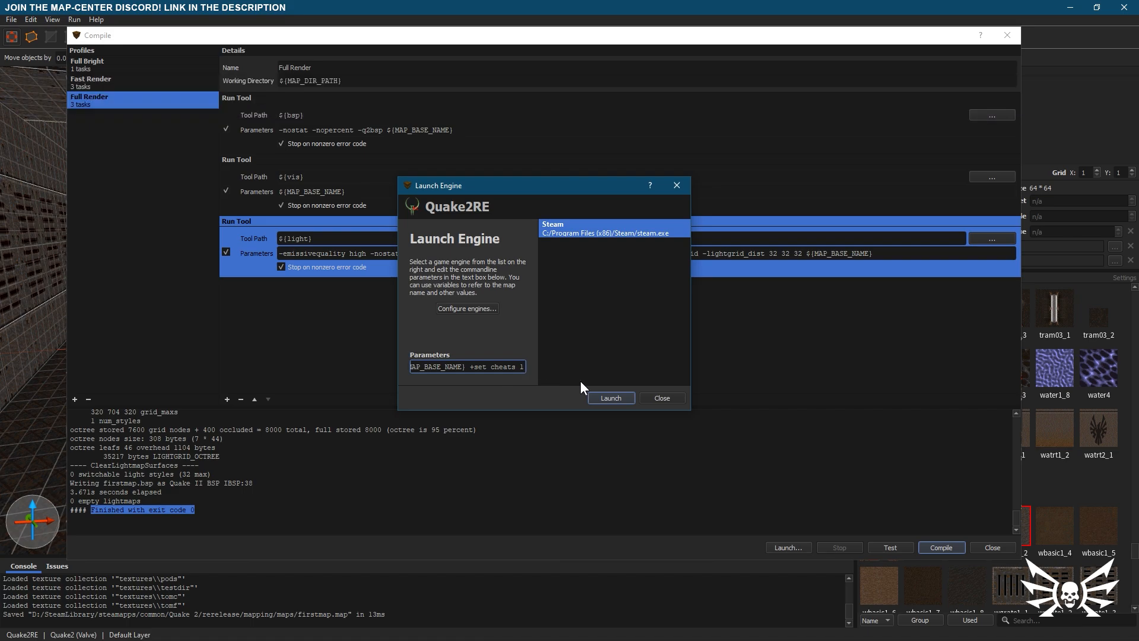
pyautogui.click(612, 398)
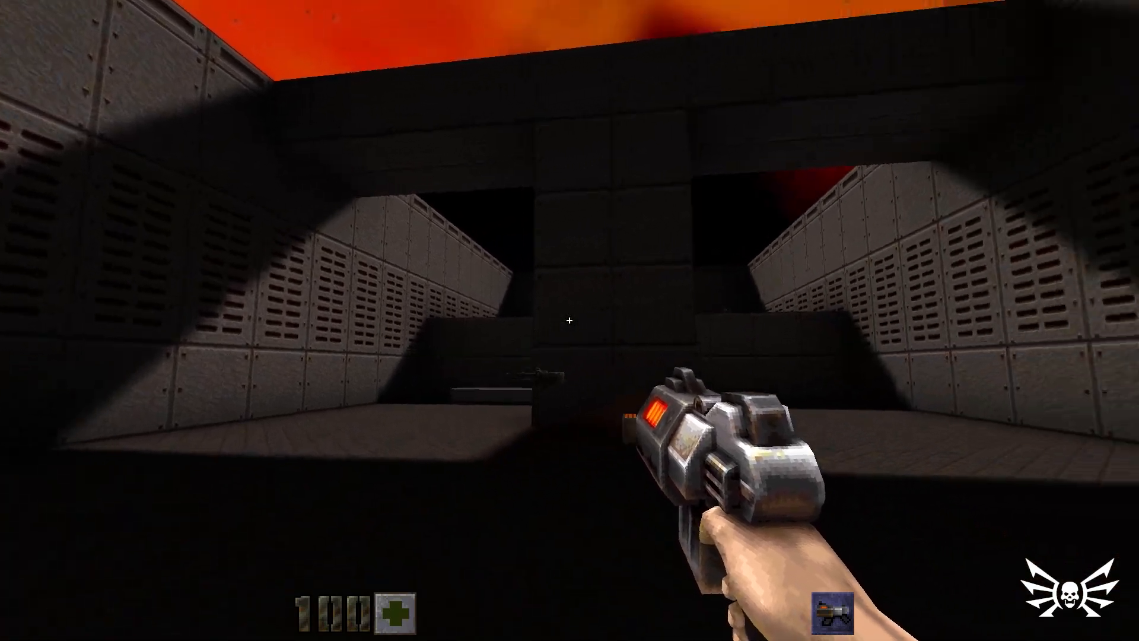
# - Enable the notarget and noclip cheats through the Quake II console and return to the map
pyautogui.press('`')
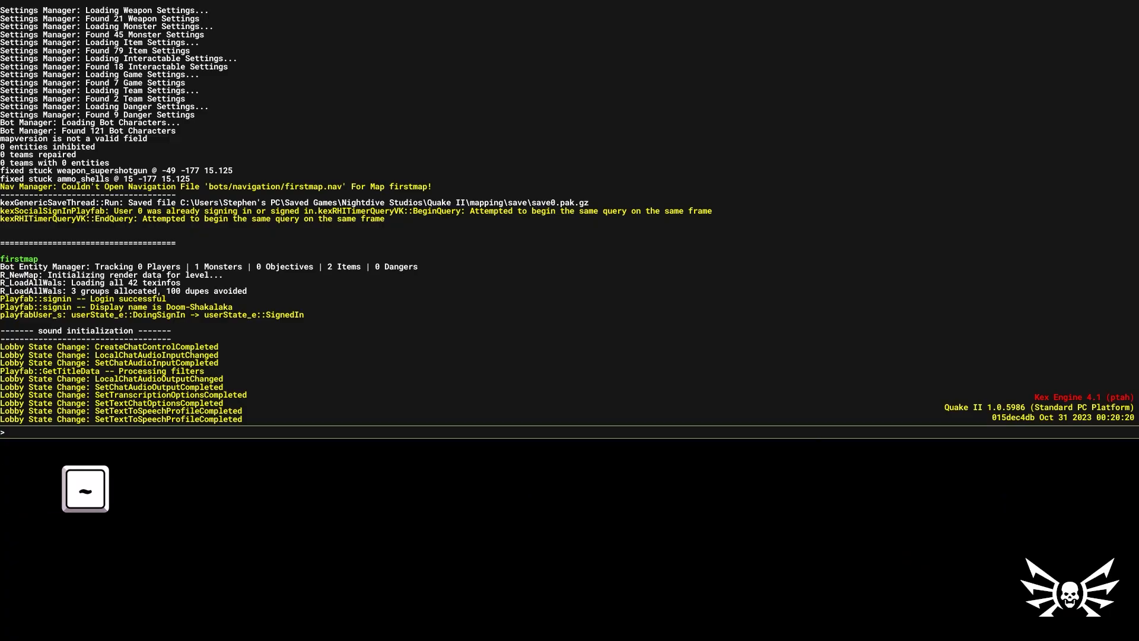
pyautogui.write('n')
pyautogui.write('otarget')
pyautogui.press('Return')
pyautogui.write('nocli')
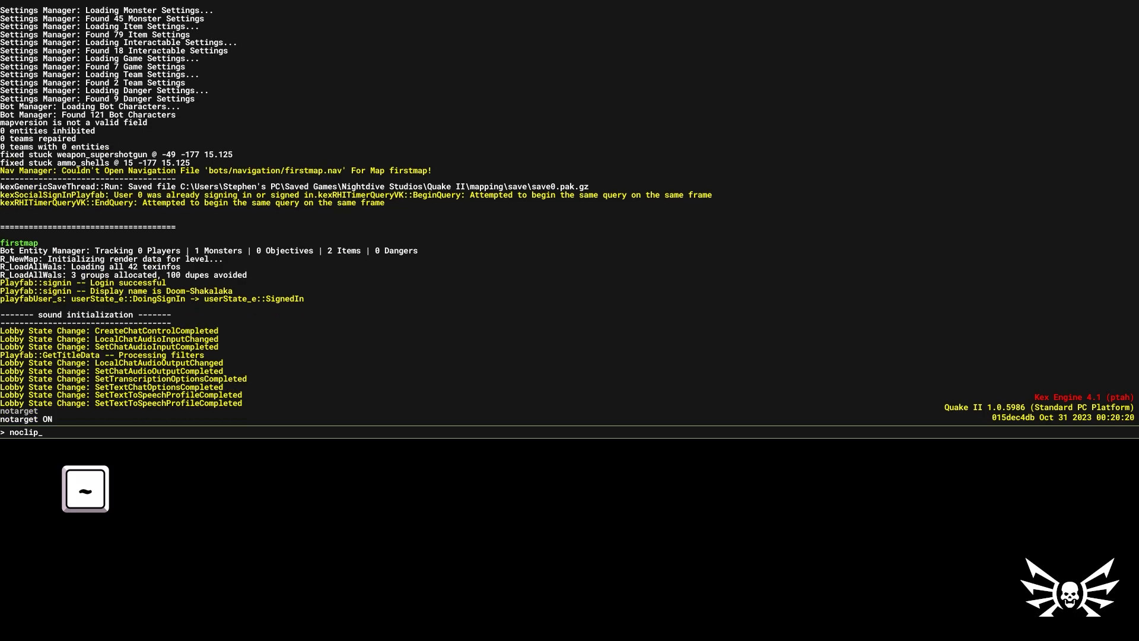
pyautogui.write('p')
pyautogui.press('Return')
pyautogui.press('`')
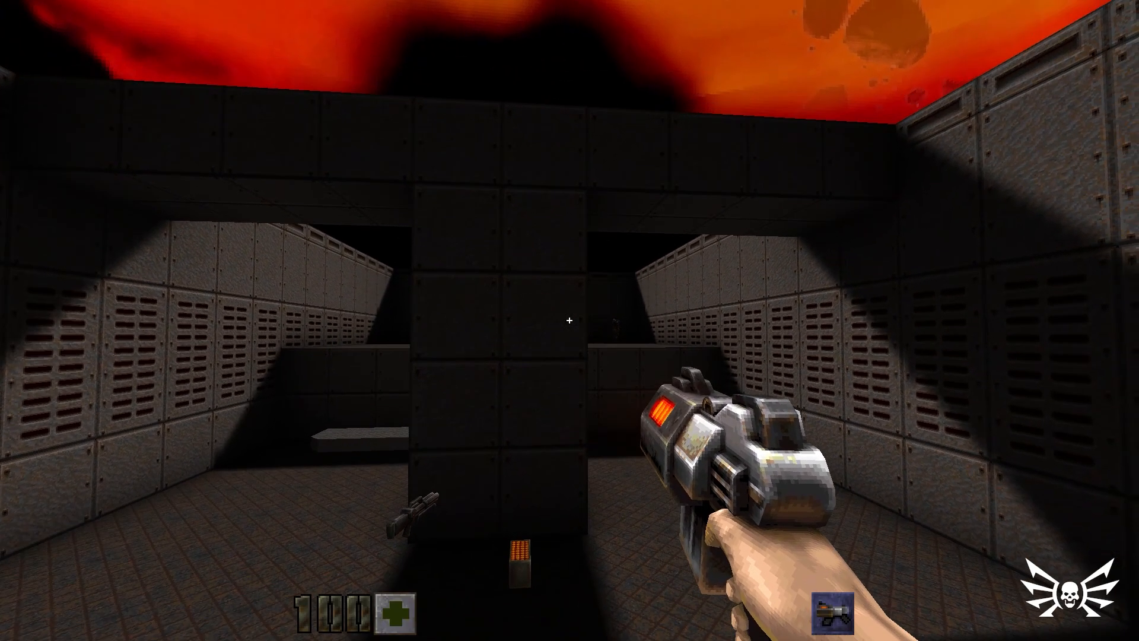
# - Fly around the room and examine the fully rendered lighting and shadows on the walls, pillar and floor
pyautogui.press('w')
pyautogui.press('a')
pyautogui.press('w')
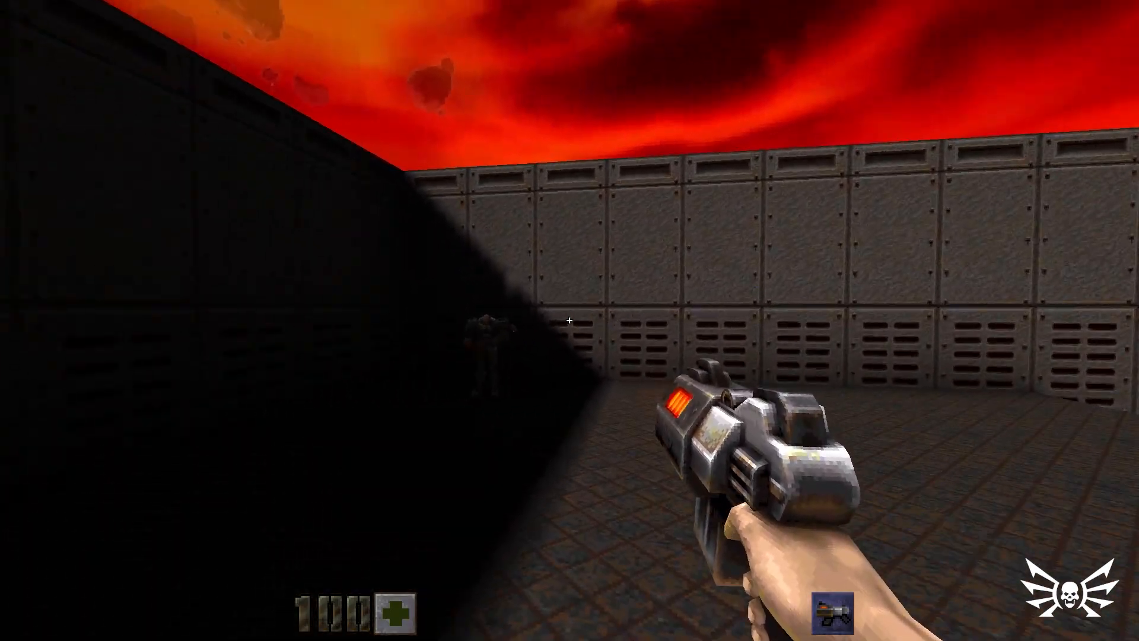
pyautogui.press('w')
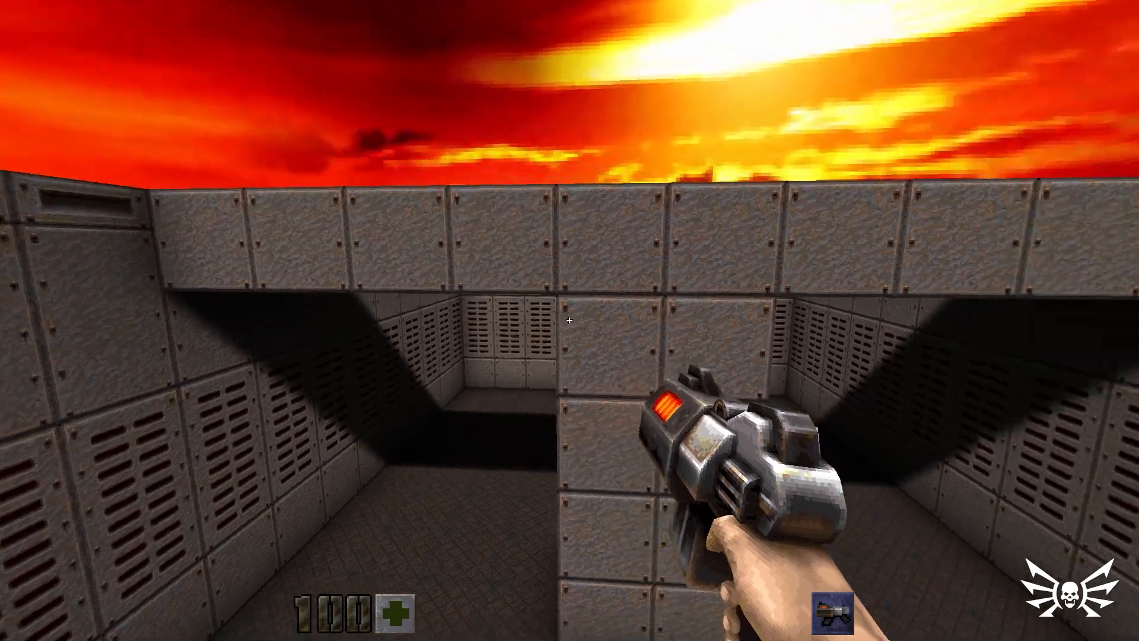
pyautogui.press('w')
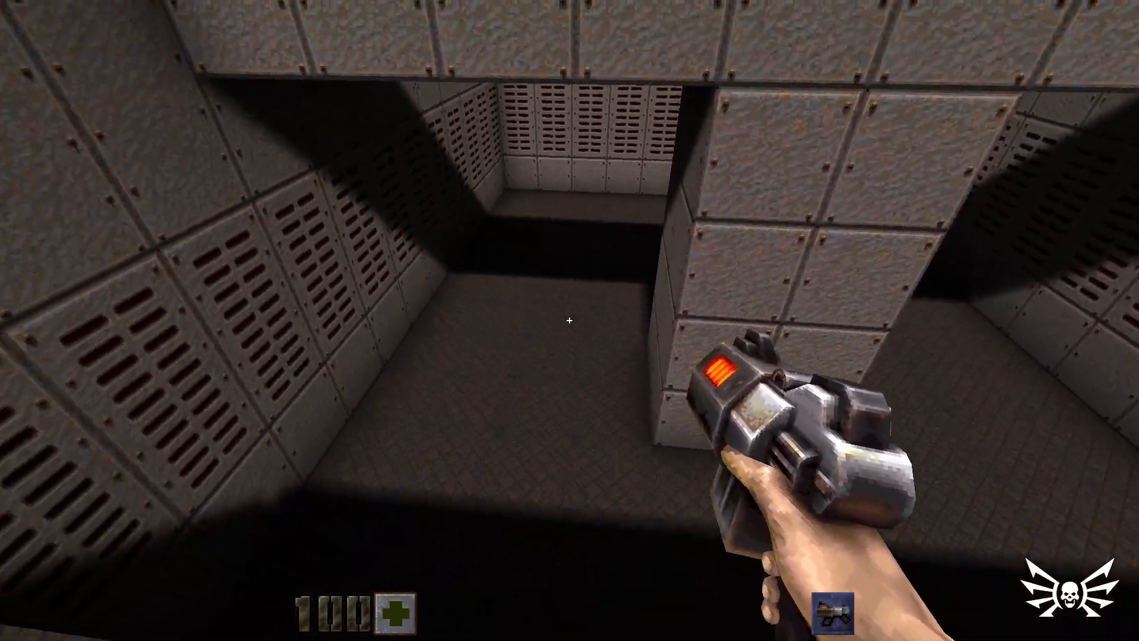
pyautogui.press('w')
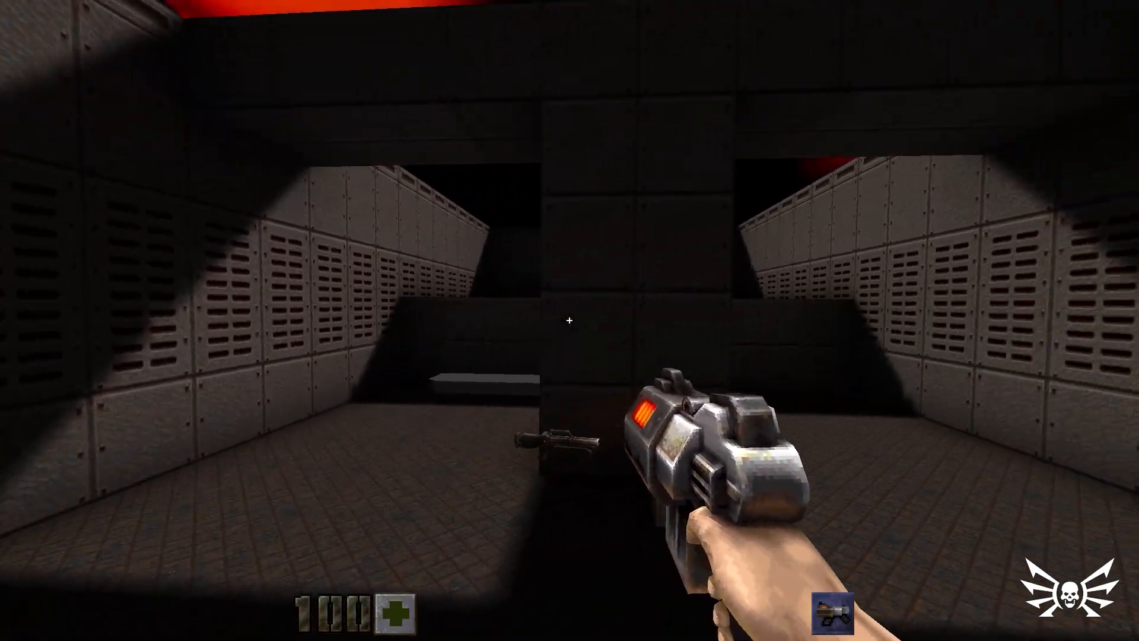
pyautogui.press('s')
# - Turn the notarget and noclip cheats off through the console and resume play
pyautogui.press('`')
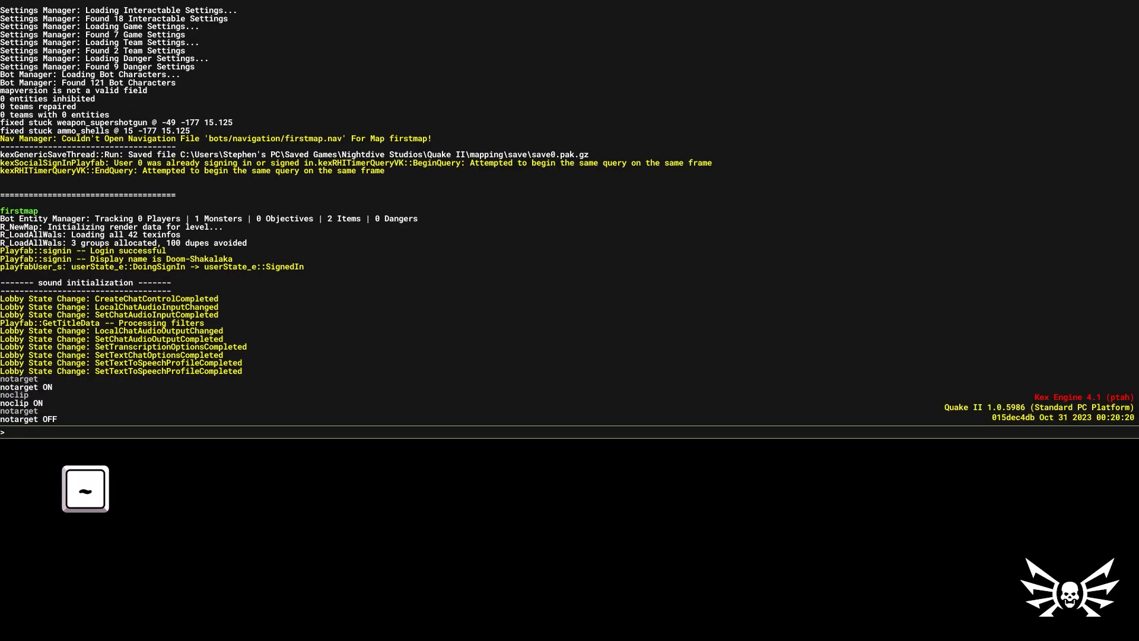
pyautogui.write('noclip')
pyautogui.press('Return')
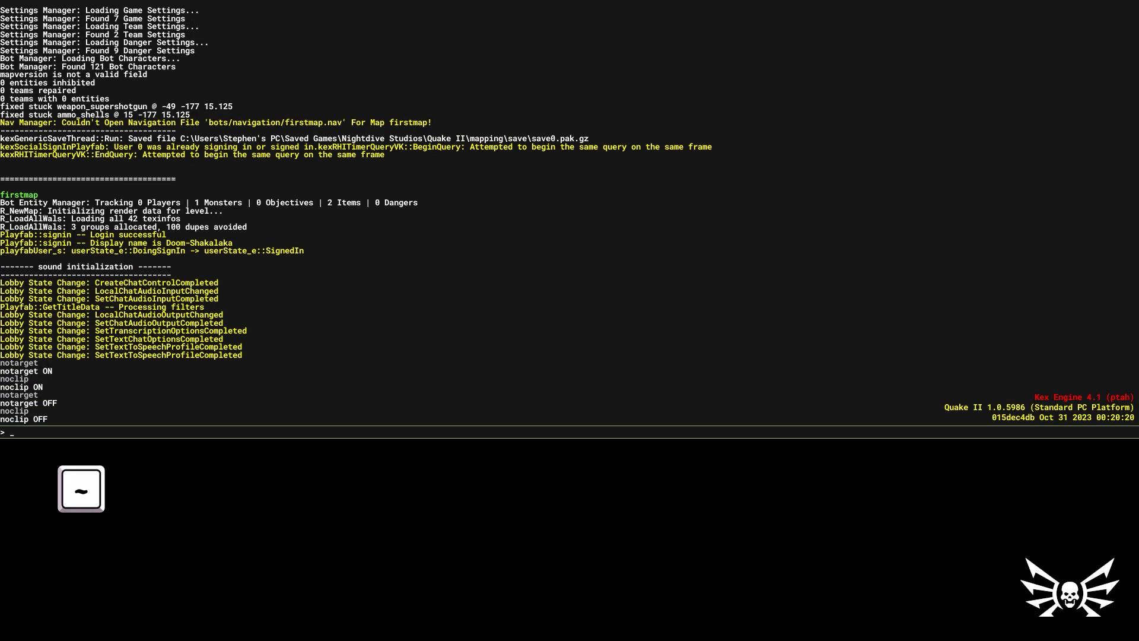
pyautogui.press('`')
# - Walk to the pillar to pick up the super shotgun and shells, and approach the low step at the ledge
pyautogui.press('w')
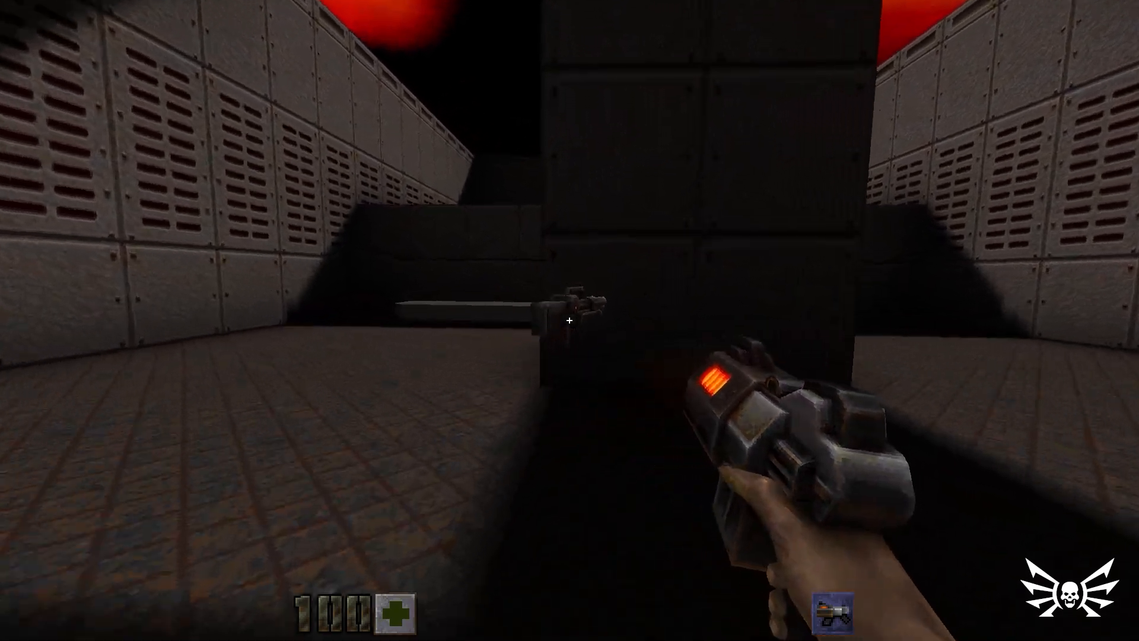
pyautogui.press('w')
pyautogui.press('w')
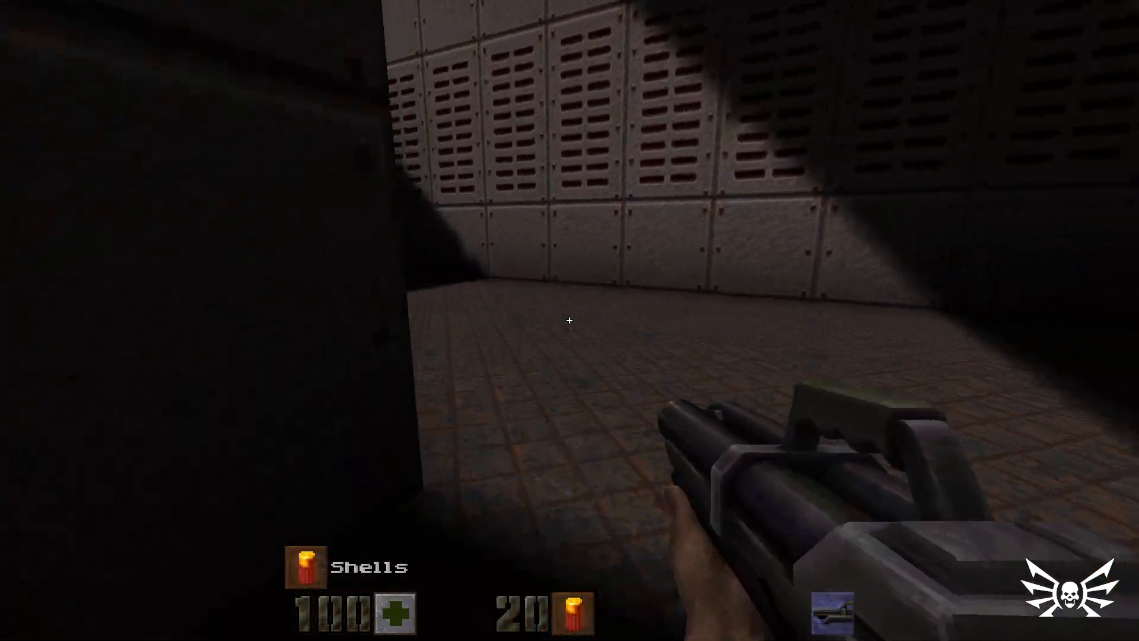
pyautogui.press('s')
pyautogui.press('w')
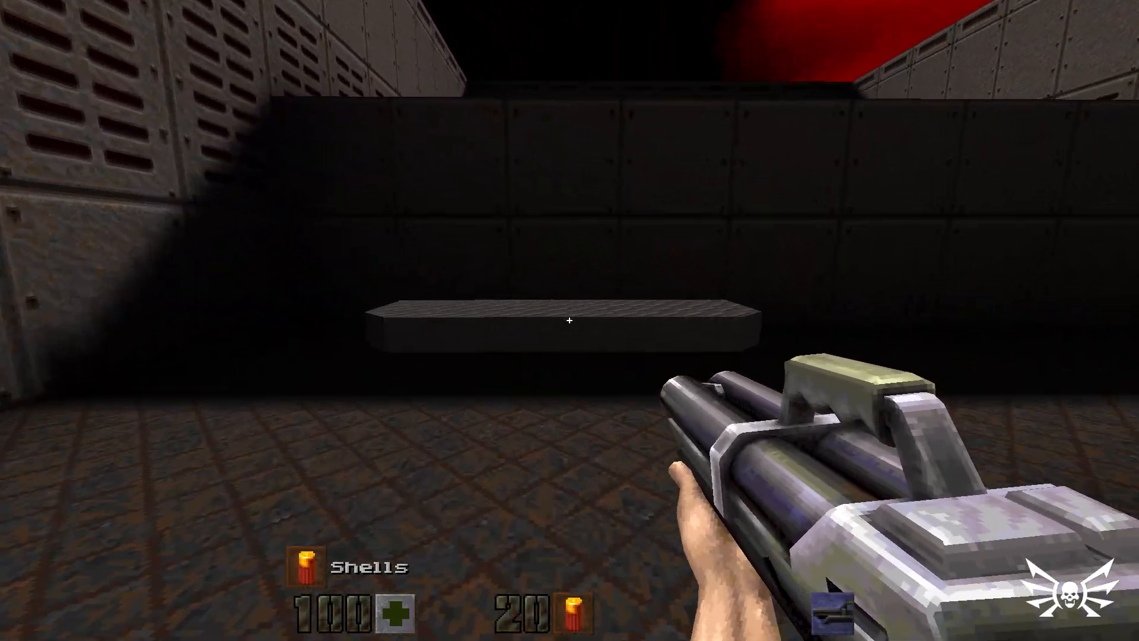
# - Climb onto the upper area and shoot the monster with the super shotgun
pyautogui.press('w')
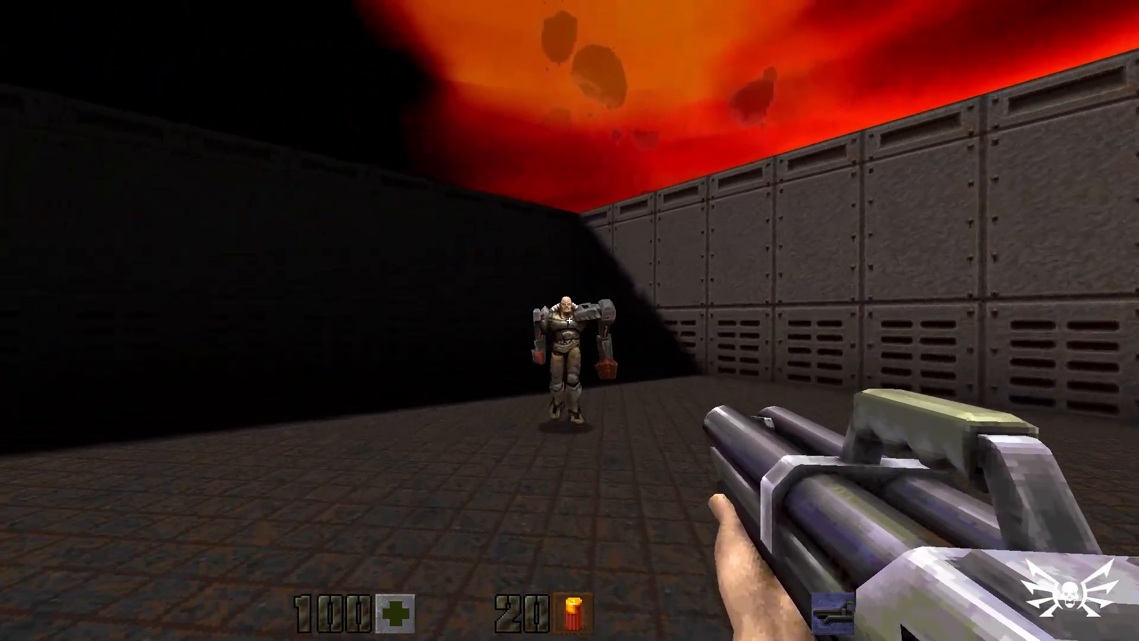
pyautogui.click(569, 320)
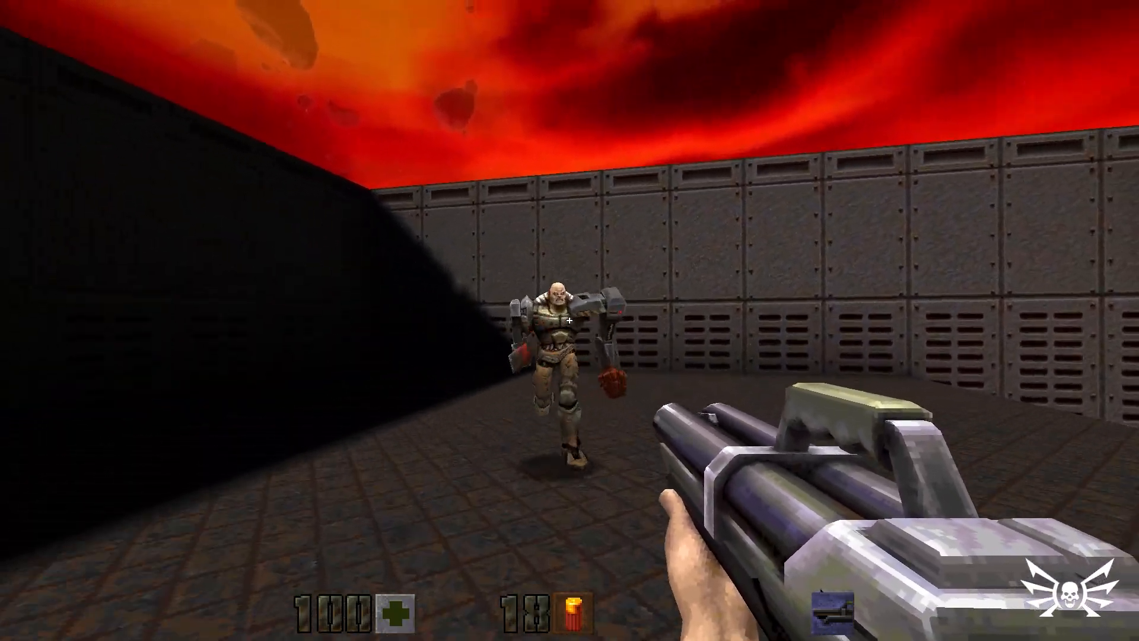
pyautogui.click(570, 320)
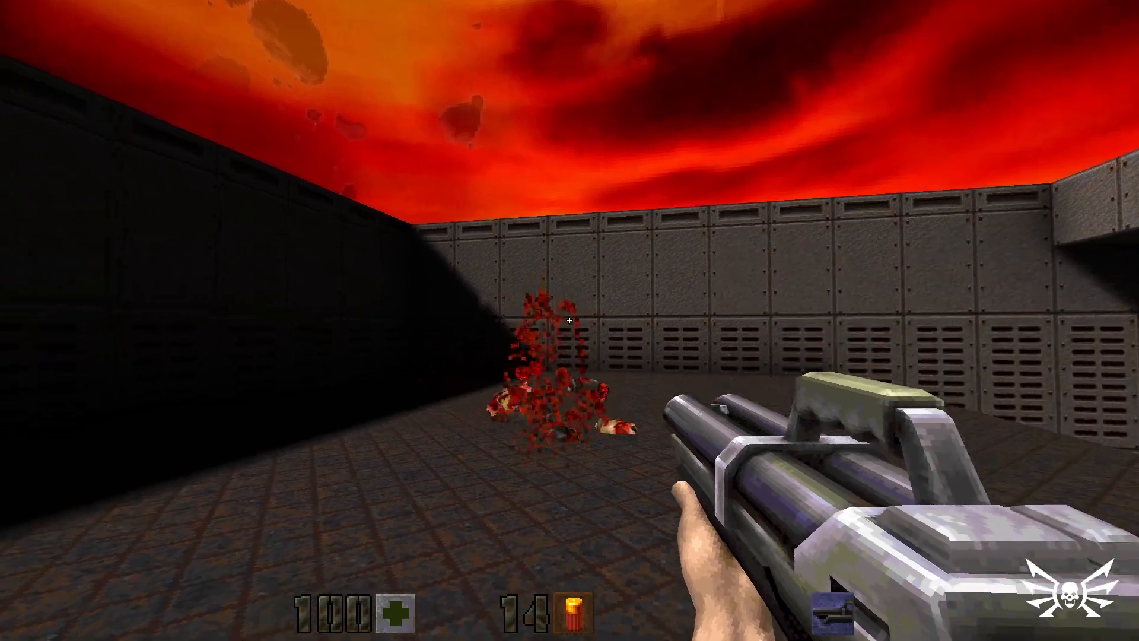
pyautogui.press('w')
pyautogui.press('space')
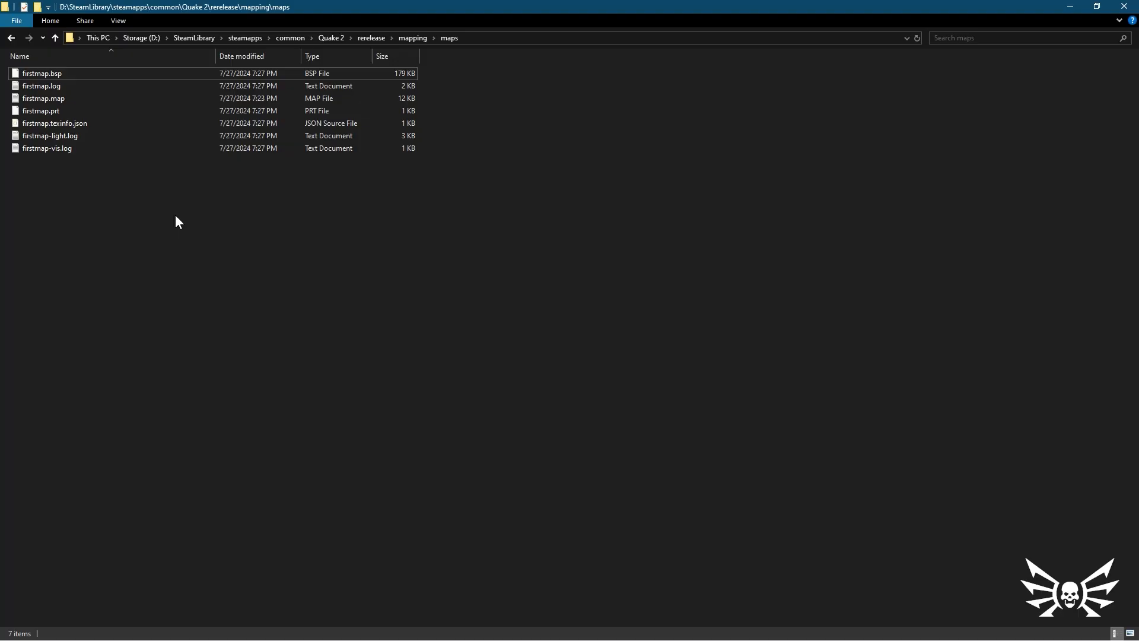
# - Switch to the maps folder in File Explorer and examine firstmap.bsp, firstmap.map and the other compiled files
pyautogui.click(67, 79)
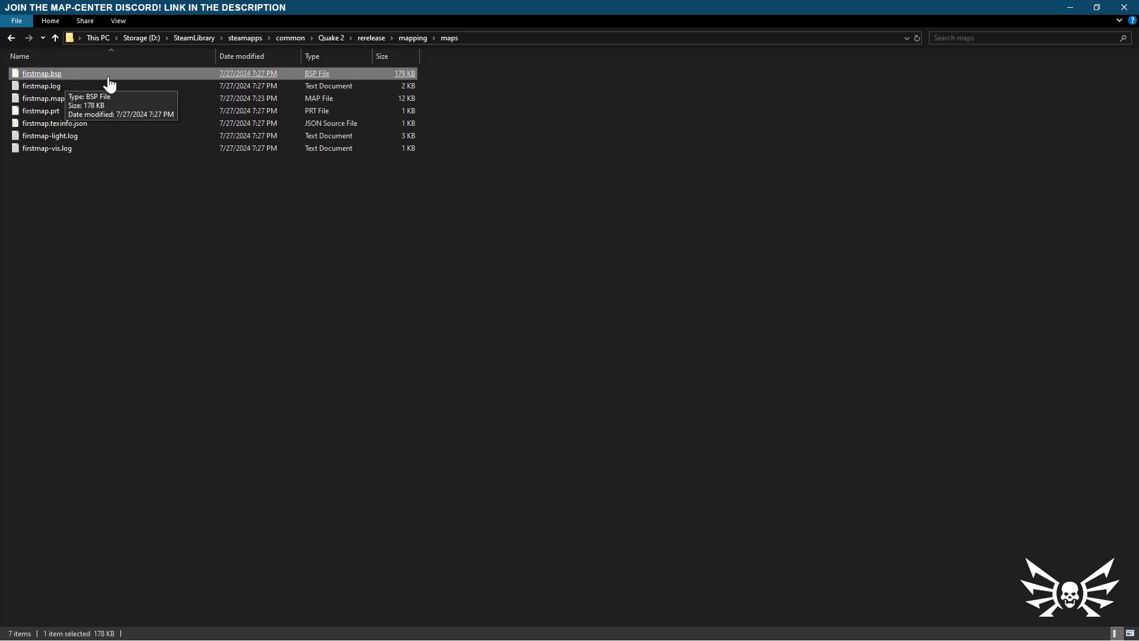
pyautogui.click(65, 101)
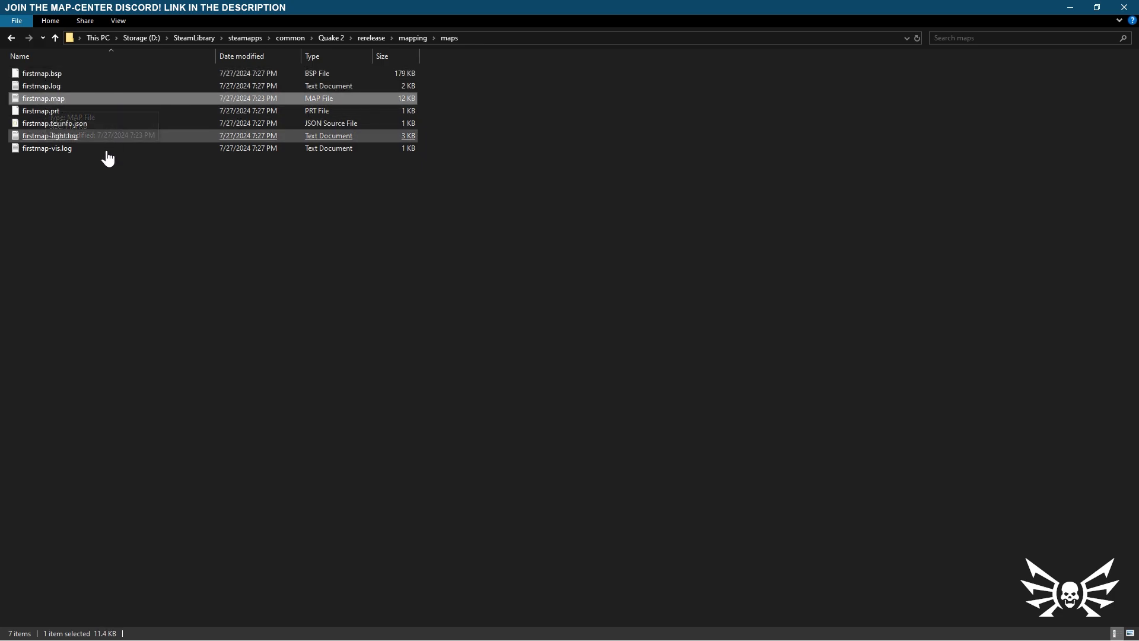
pyautogui.click(127, 218)
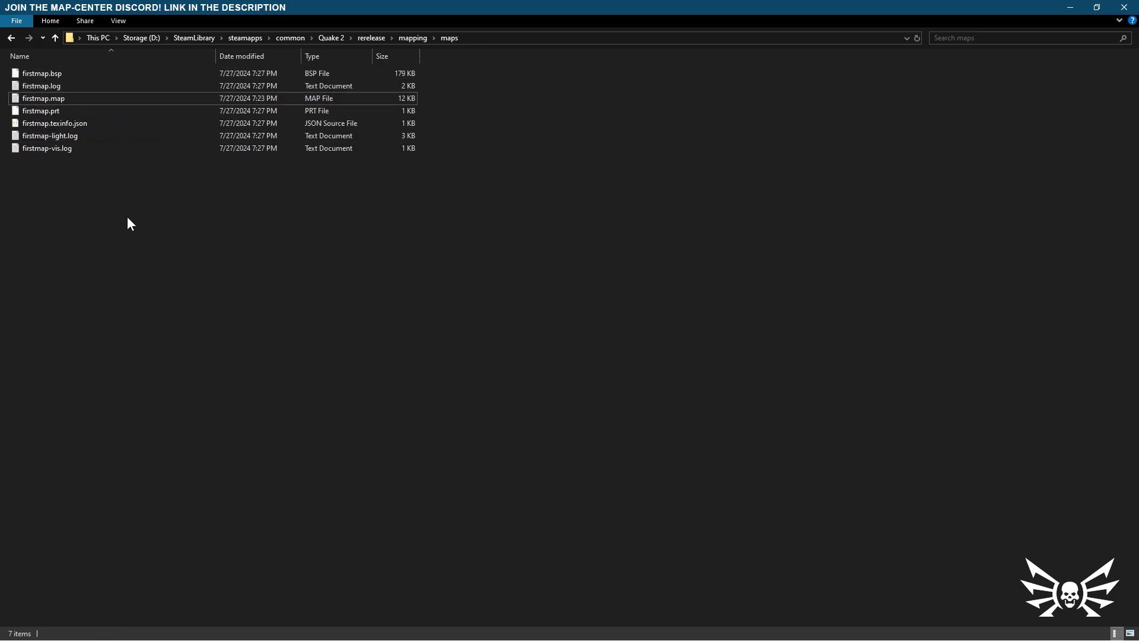